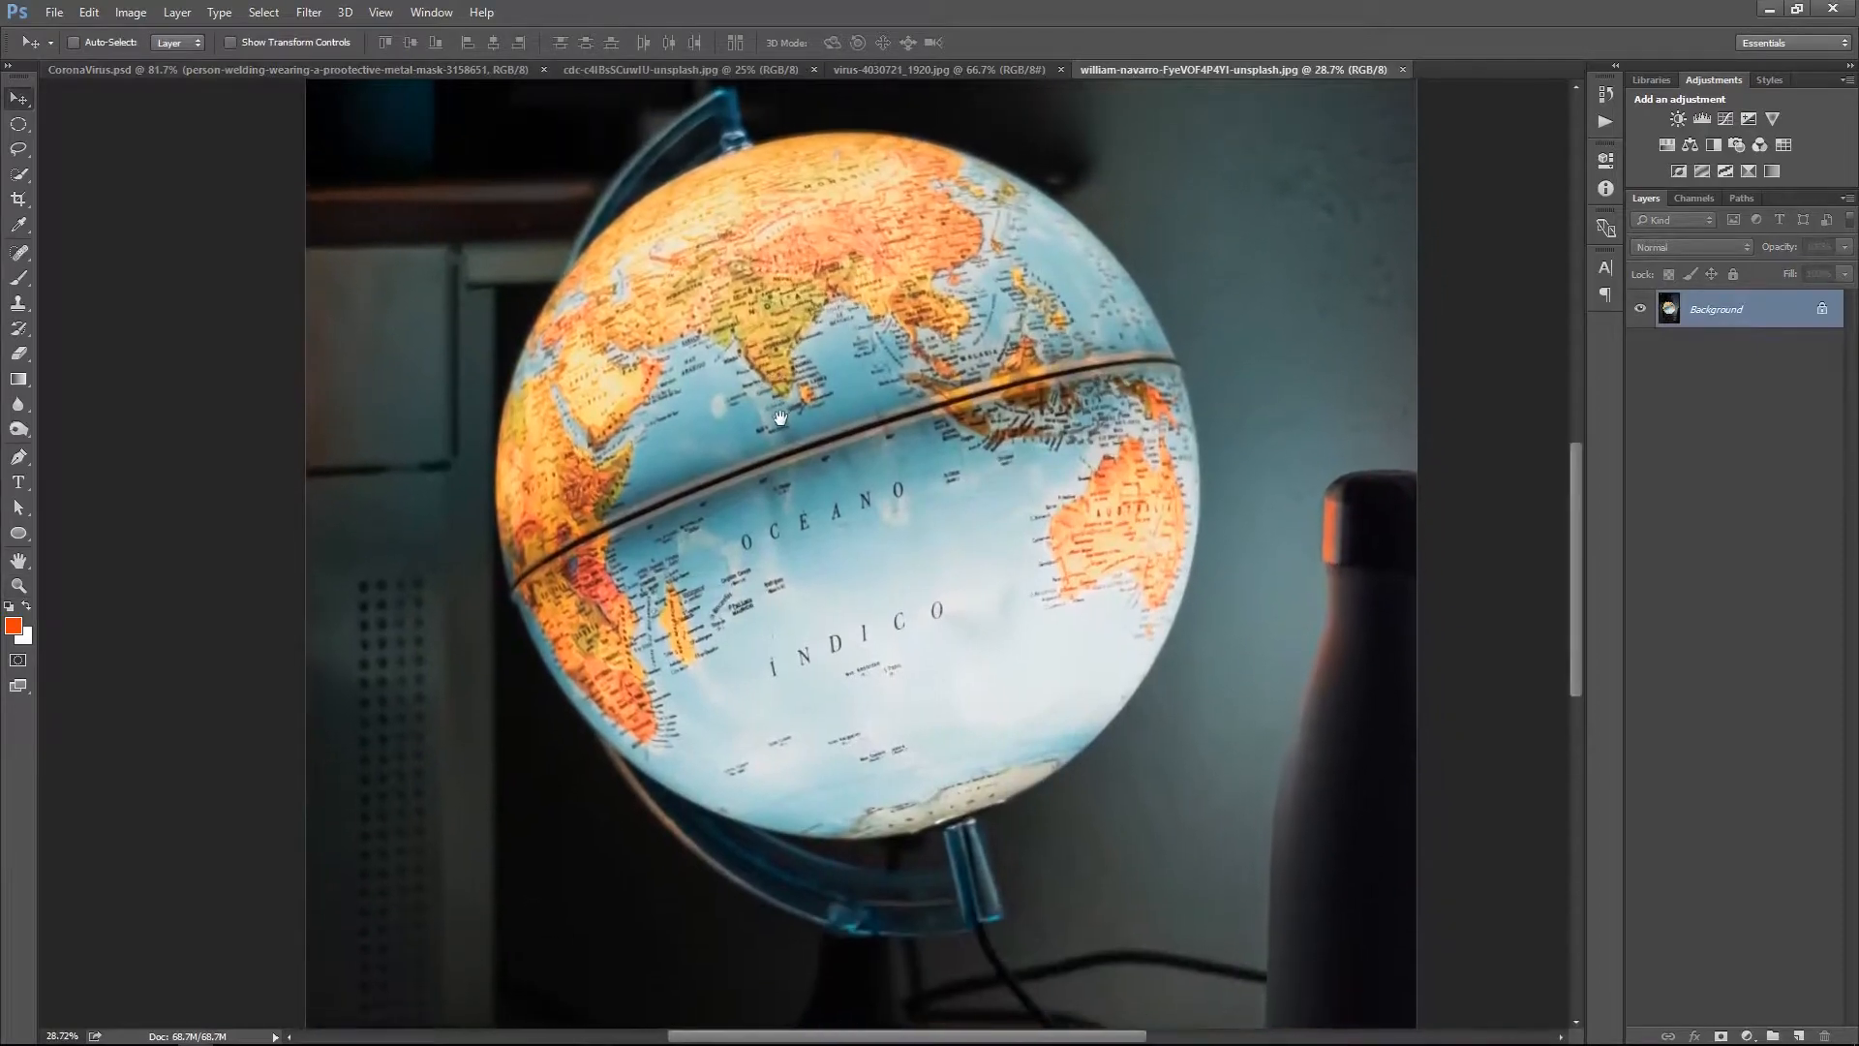
Select the globe with an elliptical marquee and paste a copy of it into CoronaVirus.psd
click(18, 126)
drag(513, 170, 1195, 819)
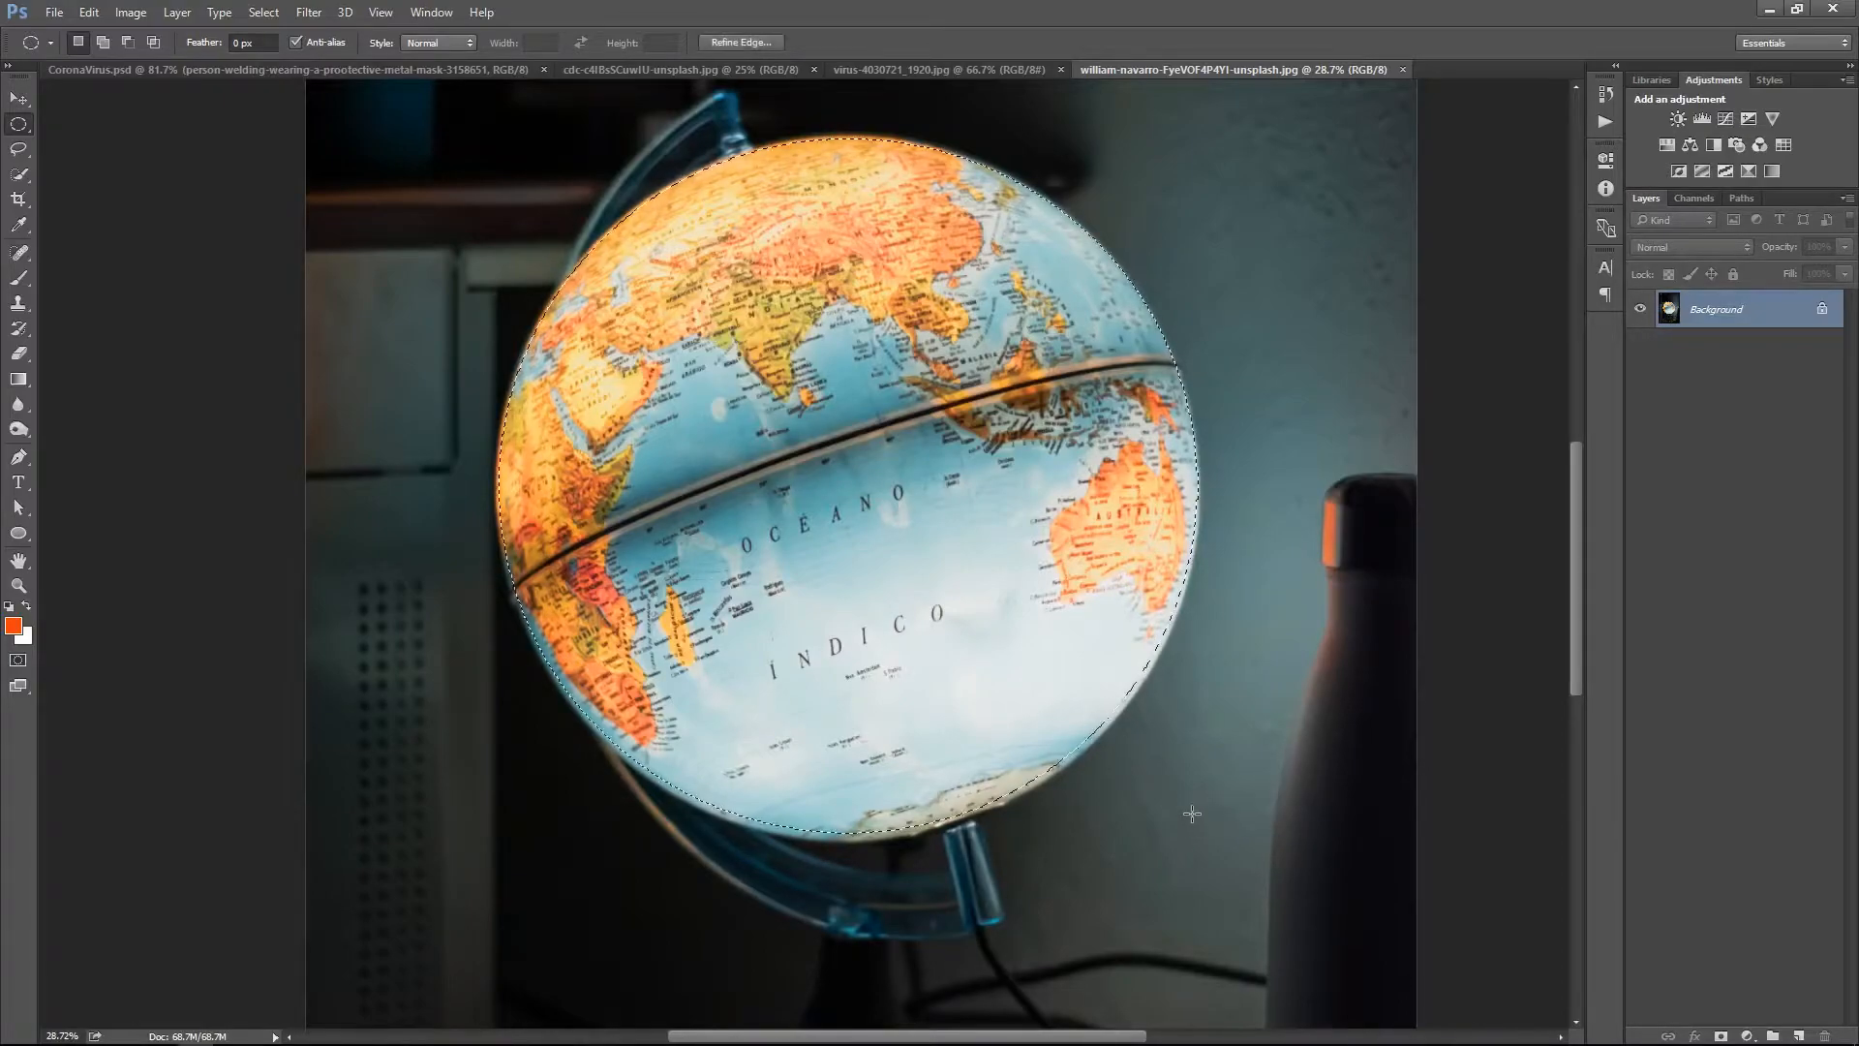
key(z)
key(ctrl+Tab)
drag(693, 858, 775, 794)
key(v)
key(ctrl+v)
Scale down the pasted globe and place it in front of the smoke beside the welder
key(ctrl+t)
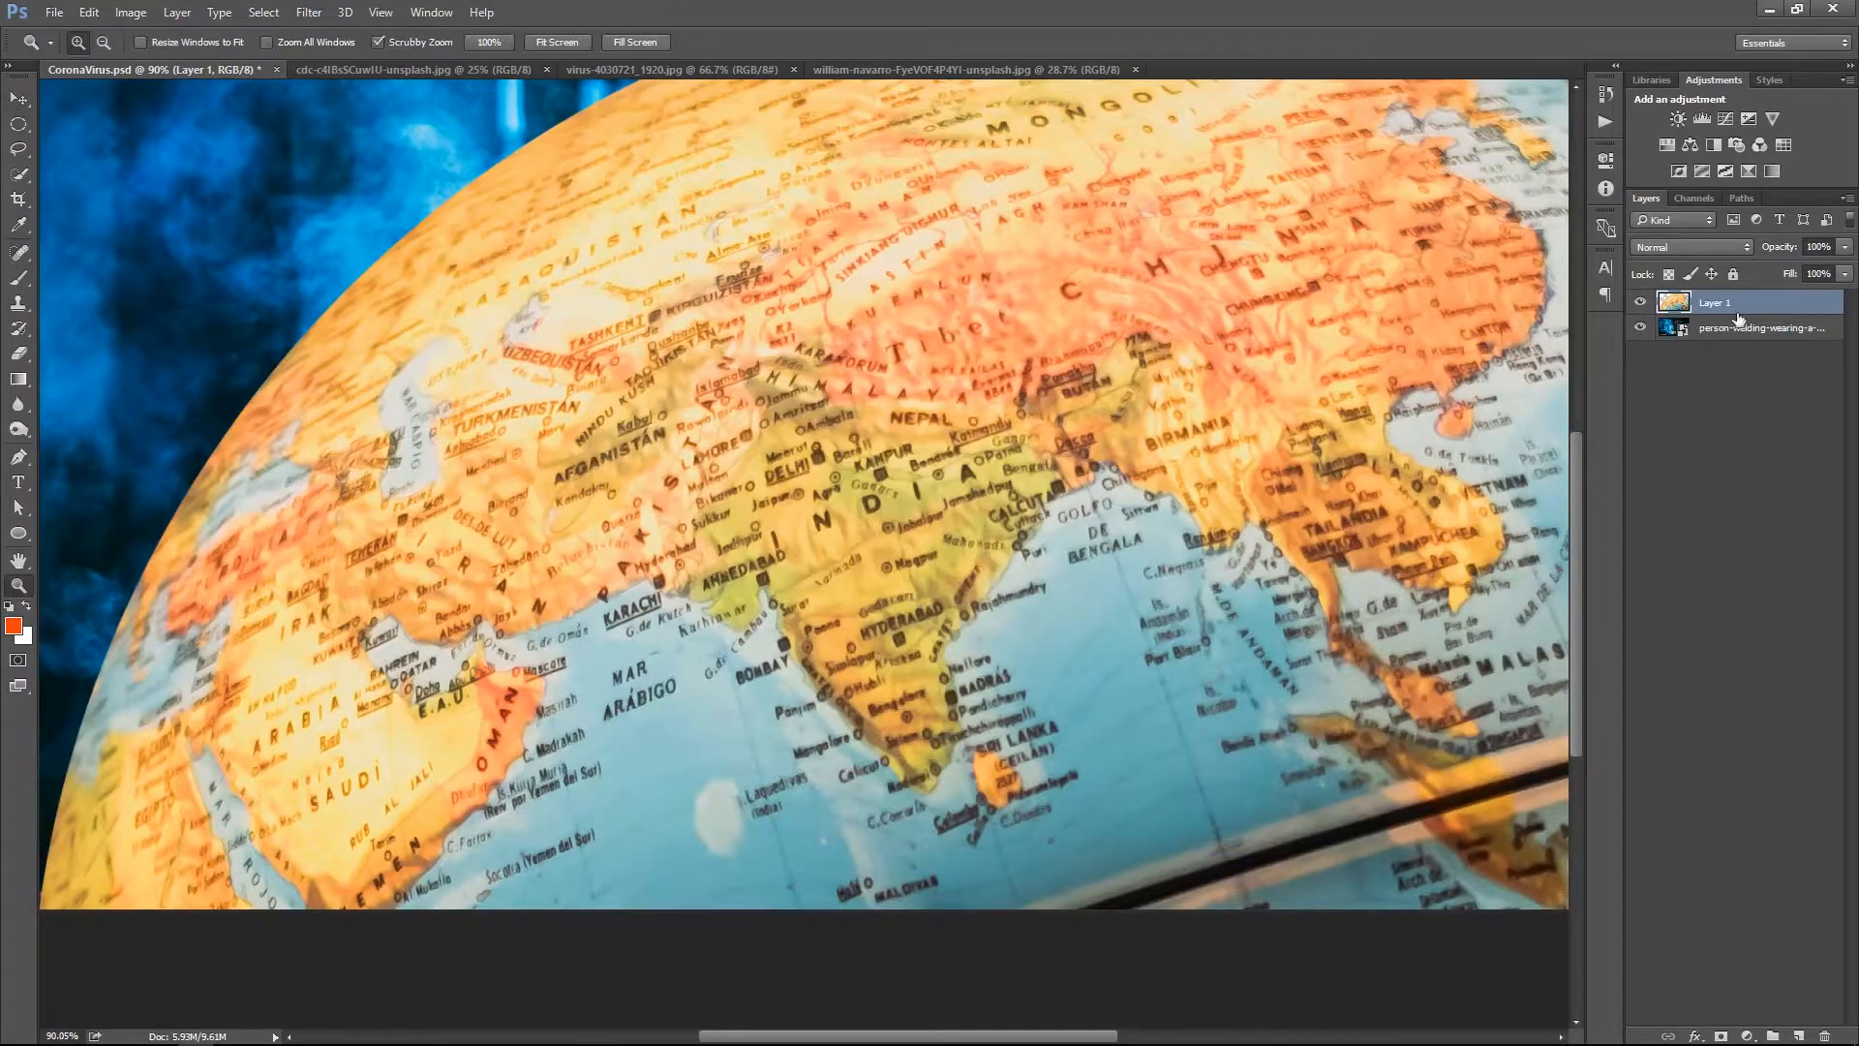
key(ctrl+0)
drag(322, 277, 778, 732)
drag(910, 795, 706, 527)
drag(929, 463, 870, 519)
key(Return)
scroll(785, 705, up, 2)
drag(797, 725, 818, 779)
Shrink the globe a little more and nudge it upward so it rests on the curved table edge
key(ctrl+t)
drag(864, 550, 784, 631)
key(Return)
key(ctrl+space)
drag(752, 865, 748, 792)
key(ctrl+space)
right_click(779, 709)
click(806, 727)
key(Up)
key(Up)
key(Up)
Set the globe layer's blend mode to Hard Light
click(1693, 247)
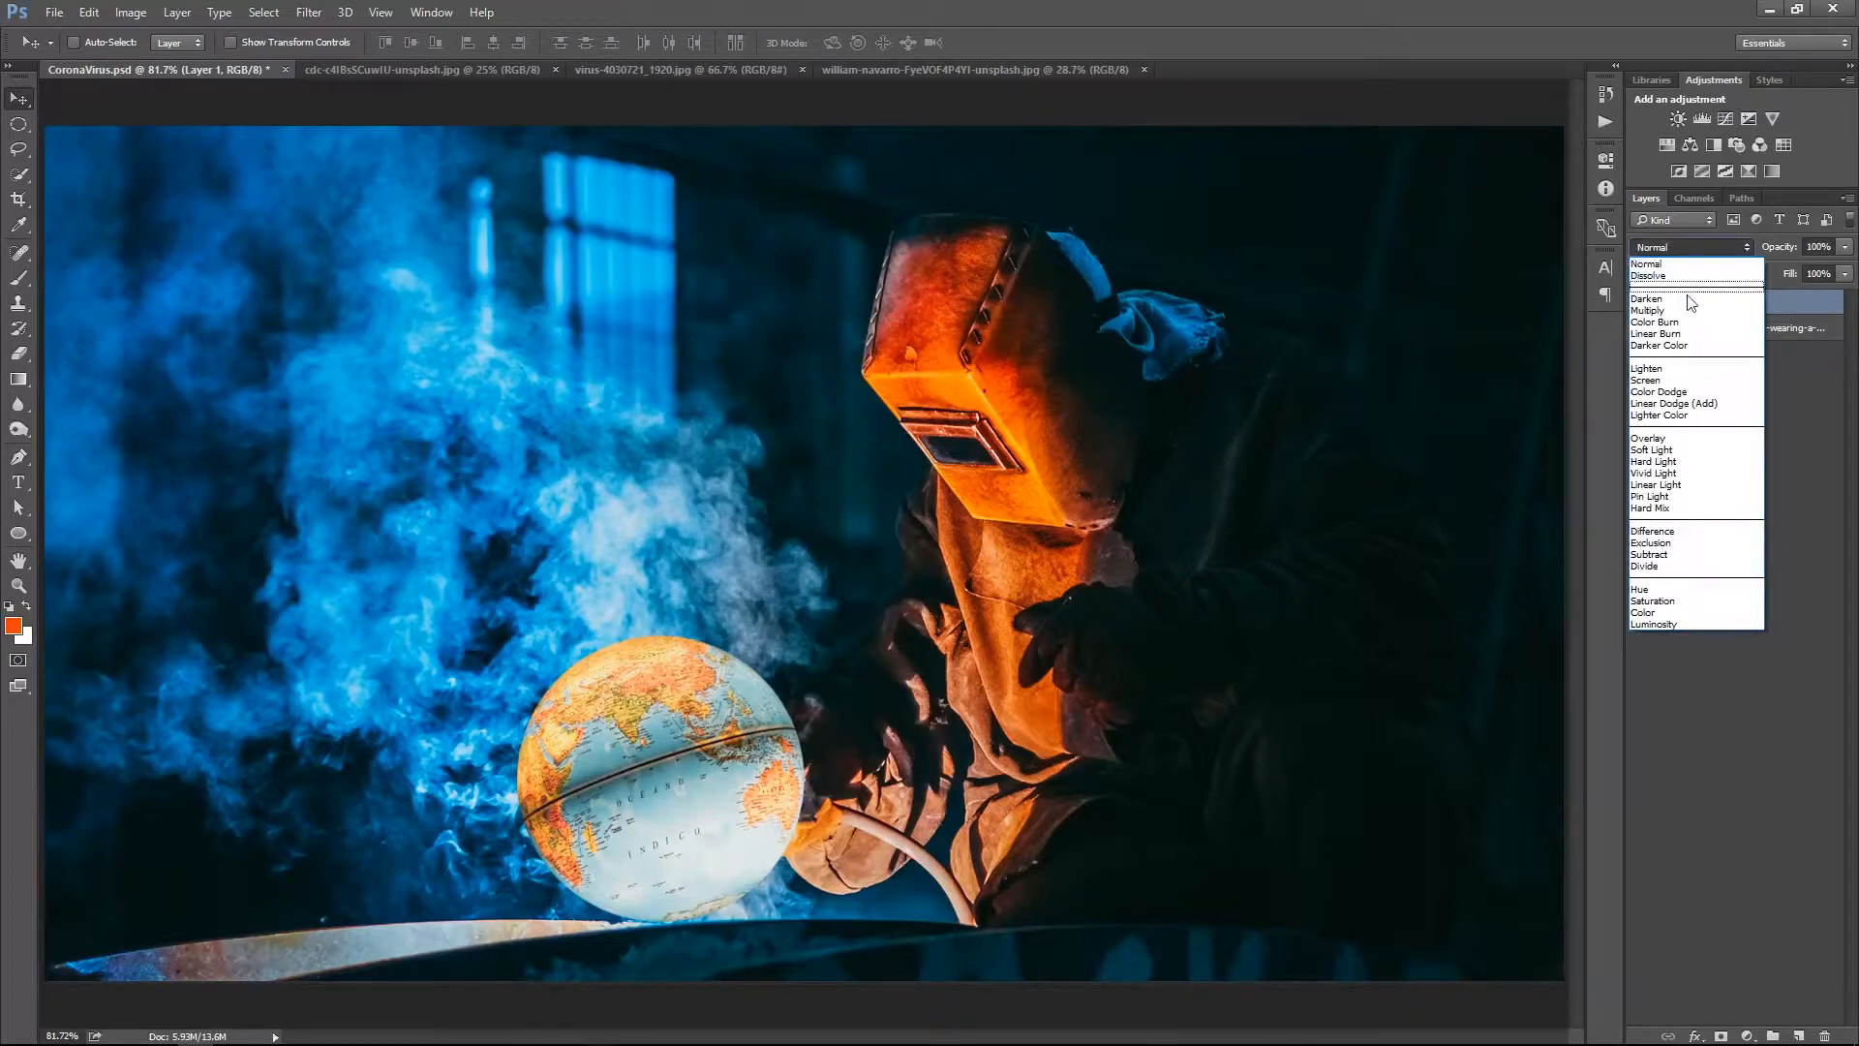
click(1685, 463)
key(ctrl+space)
right_click(906, 627)
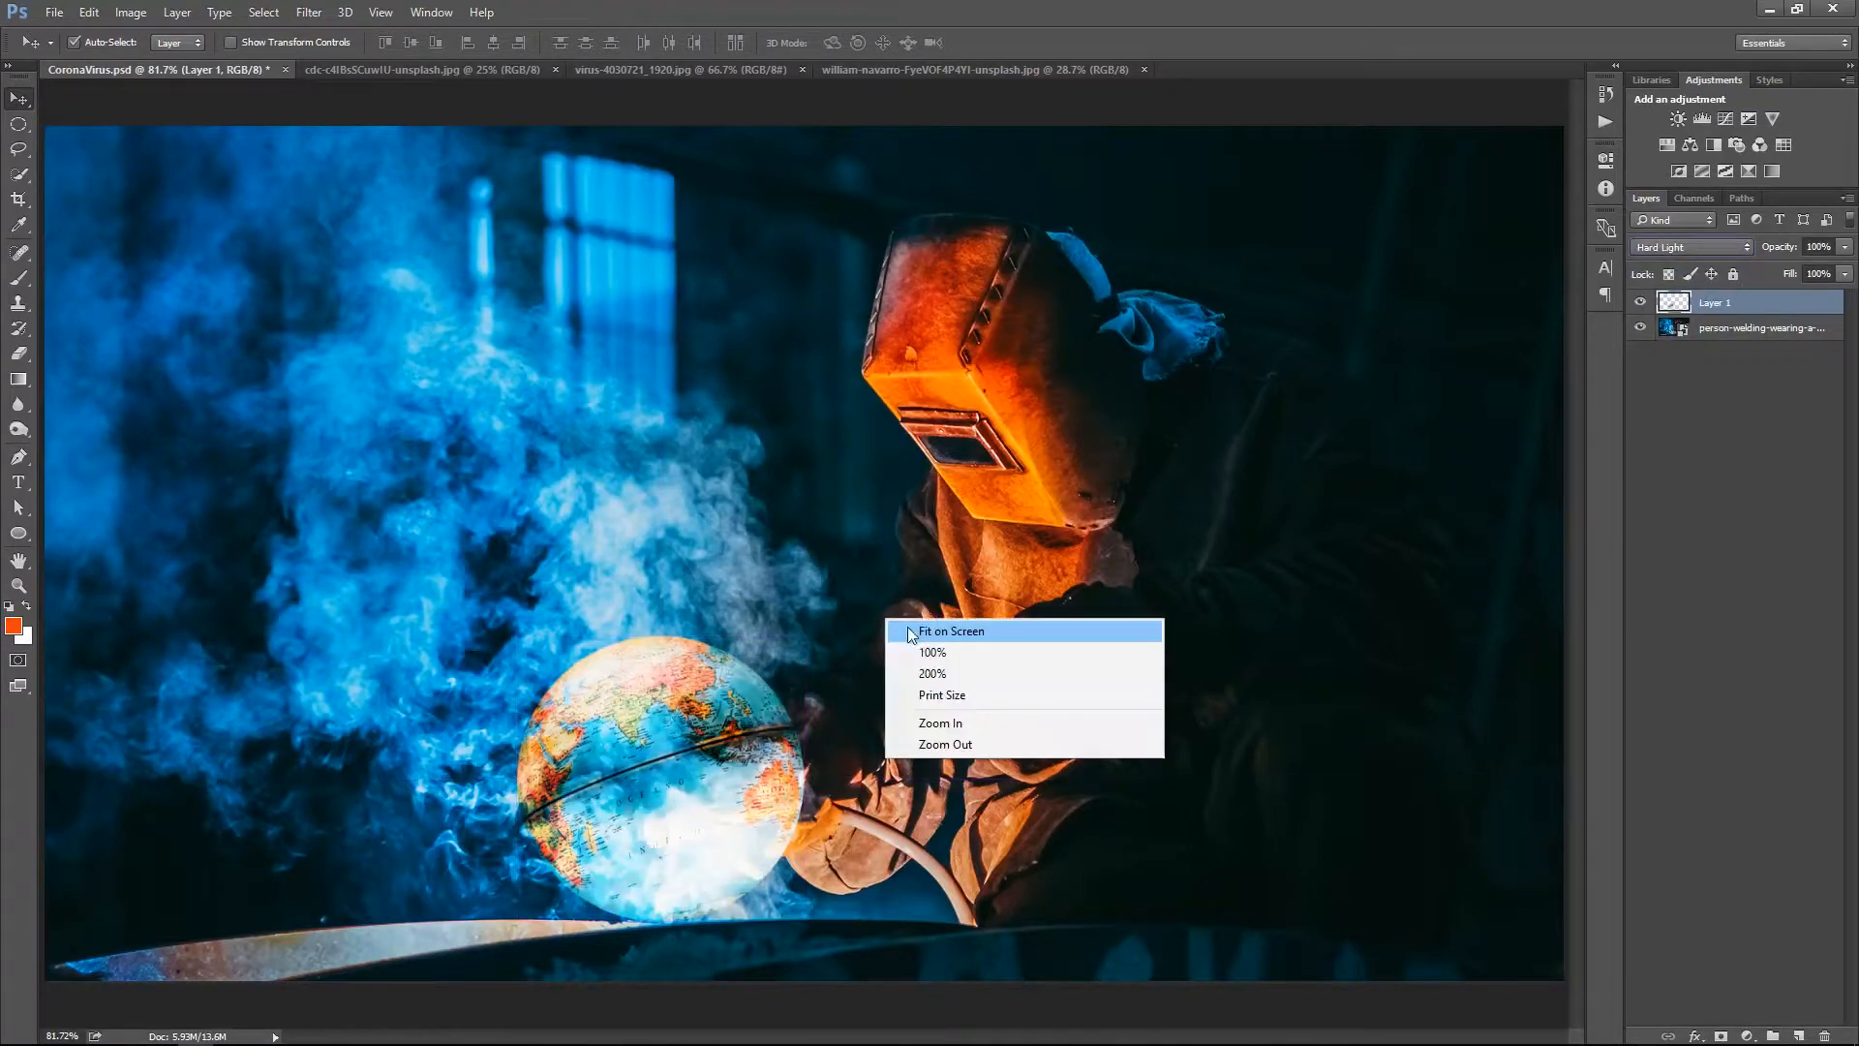
click(924, 637)
Duplicate the globe layer and set the copy's blend mode to Lighten
drag(715, 830, 847, 704)
key(ctrl+space)
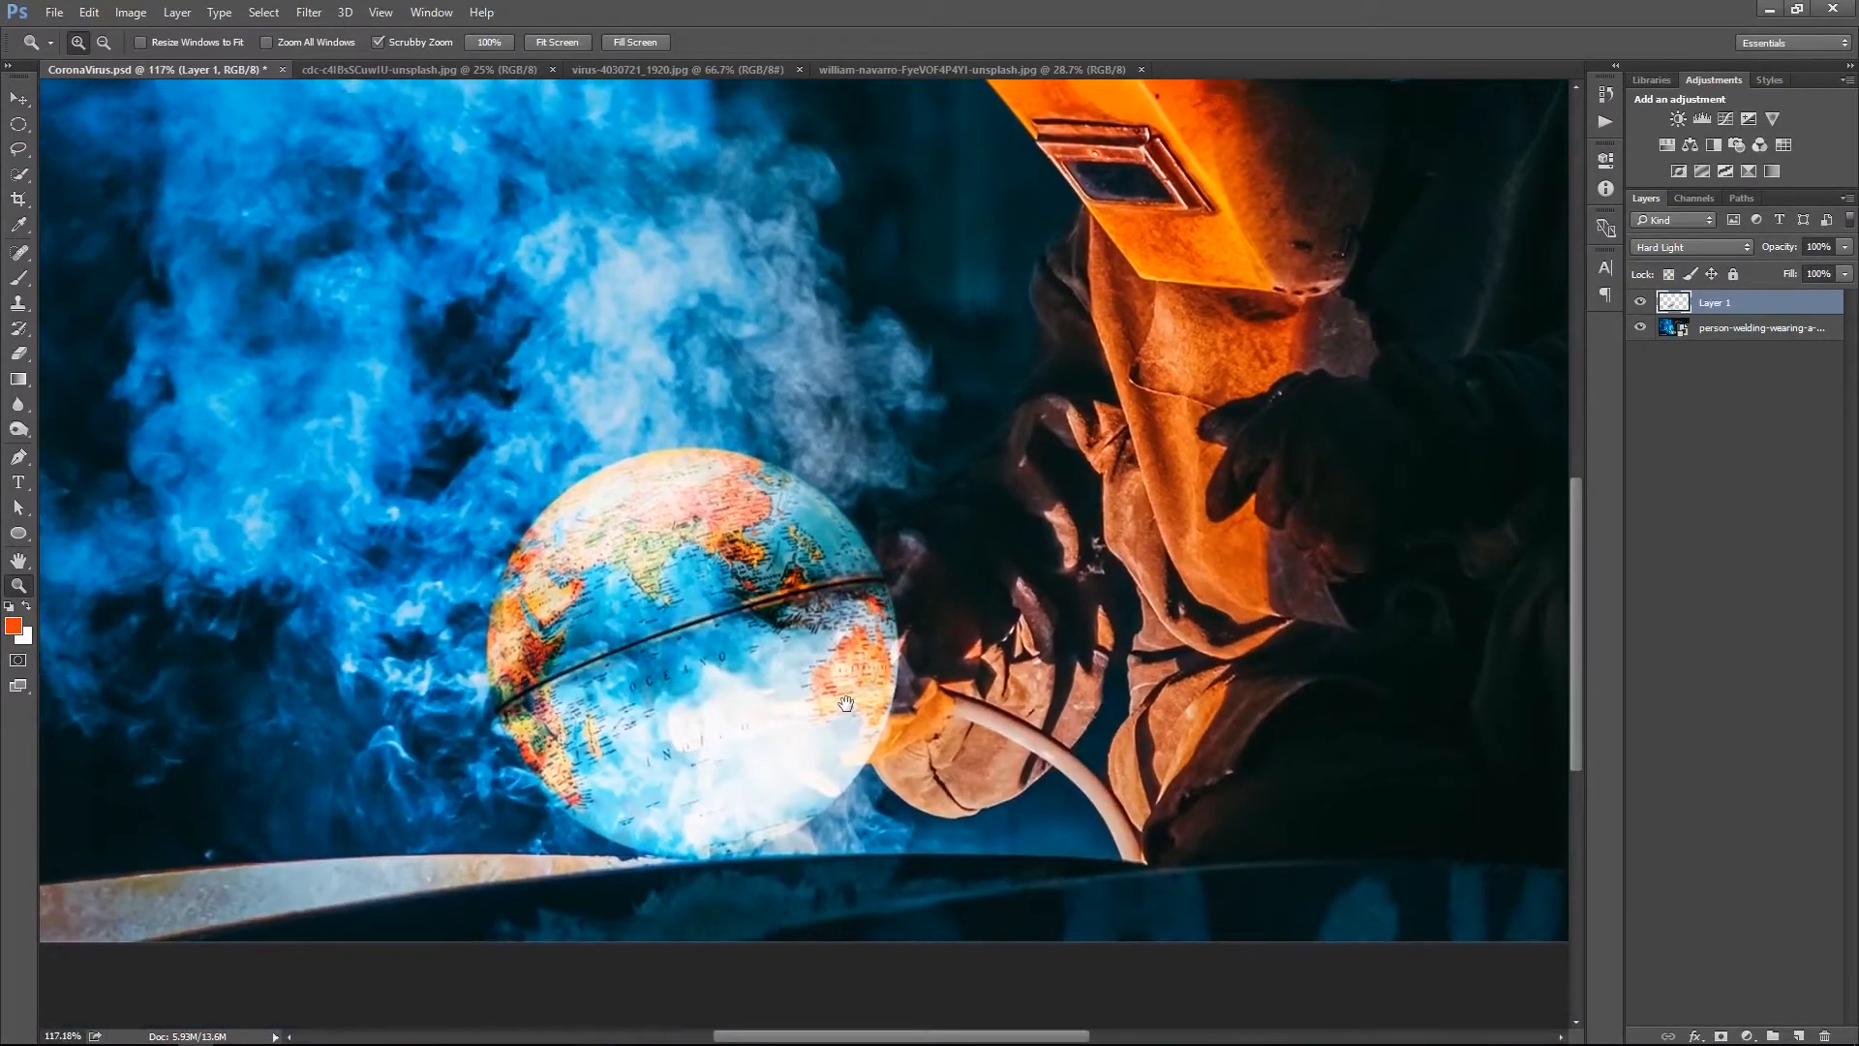
key(ctrl+j)
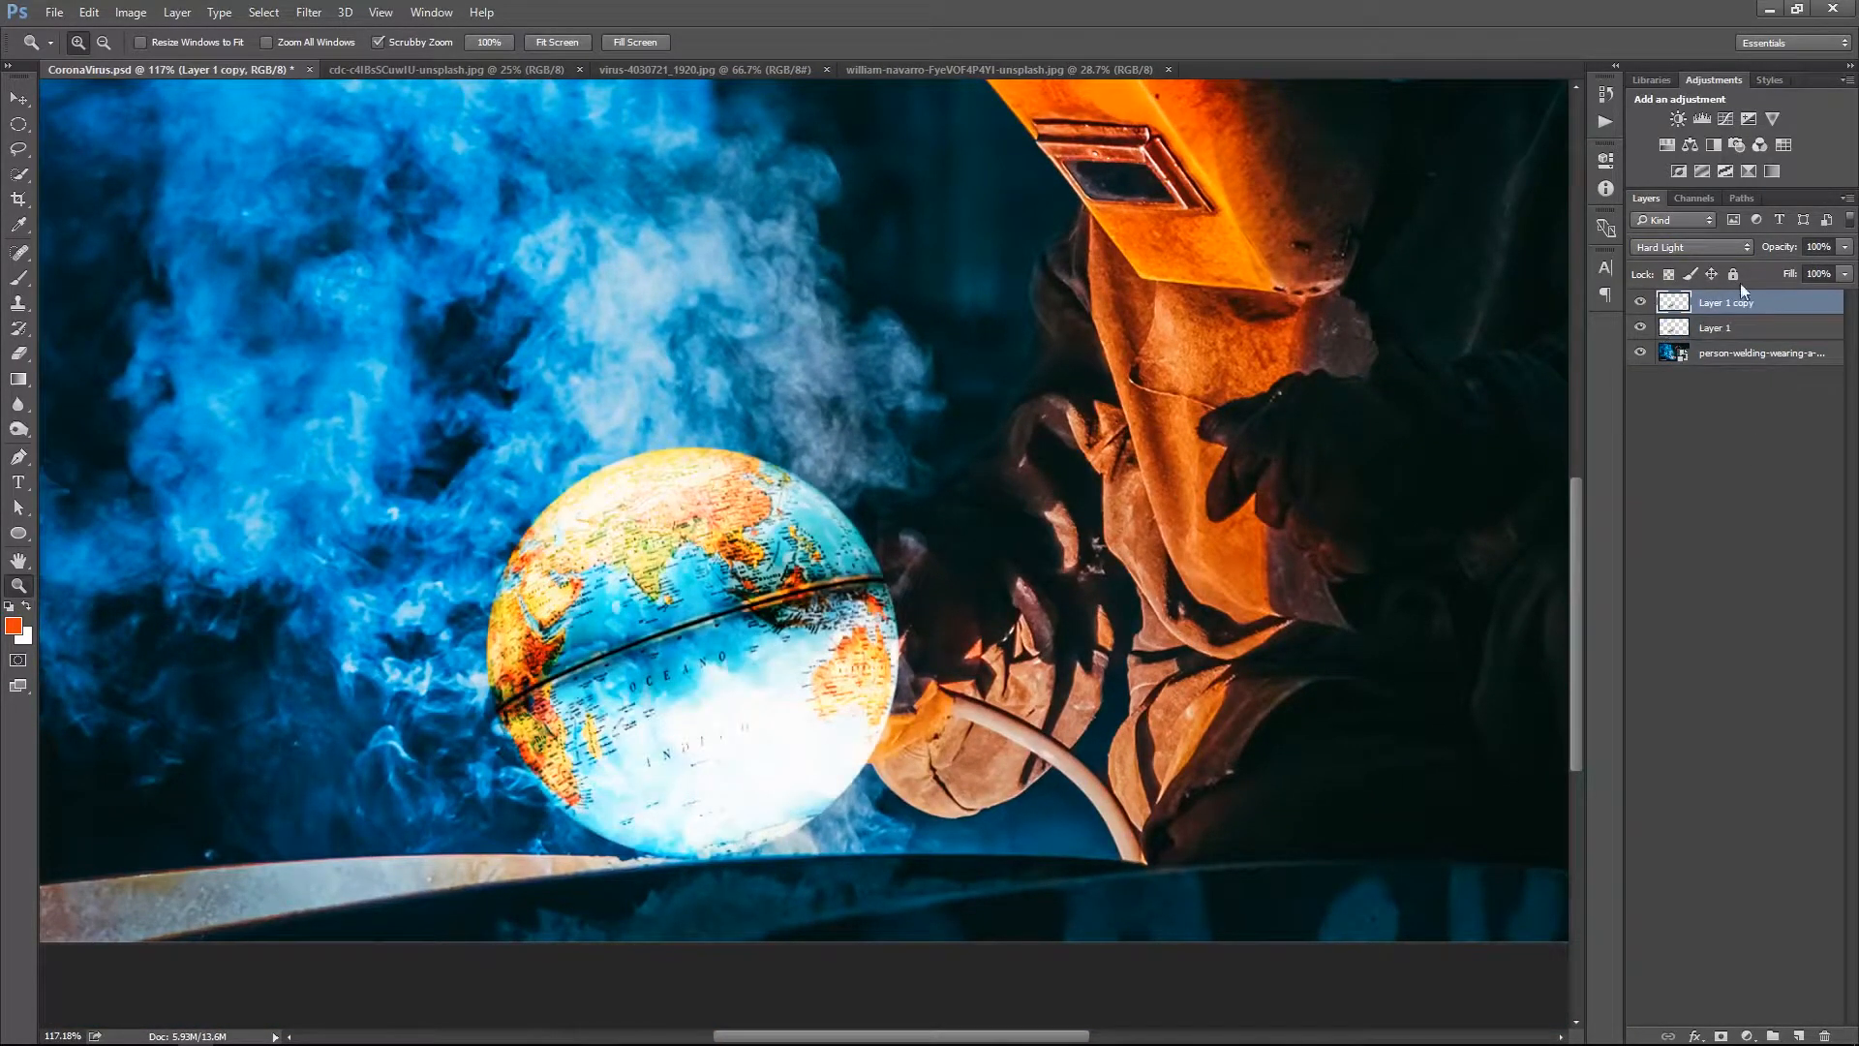
click(1675, 244)
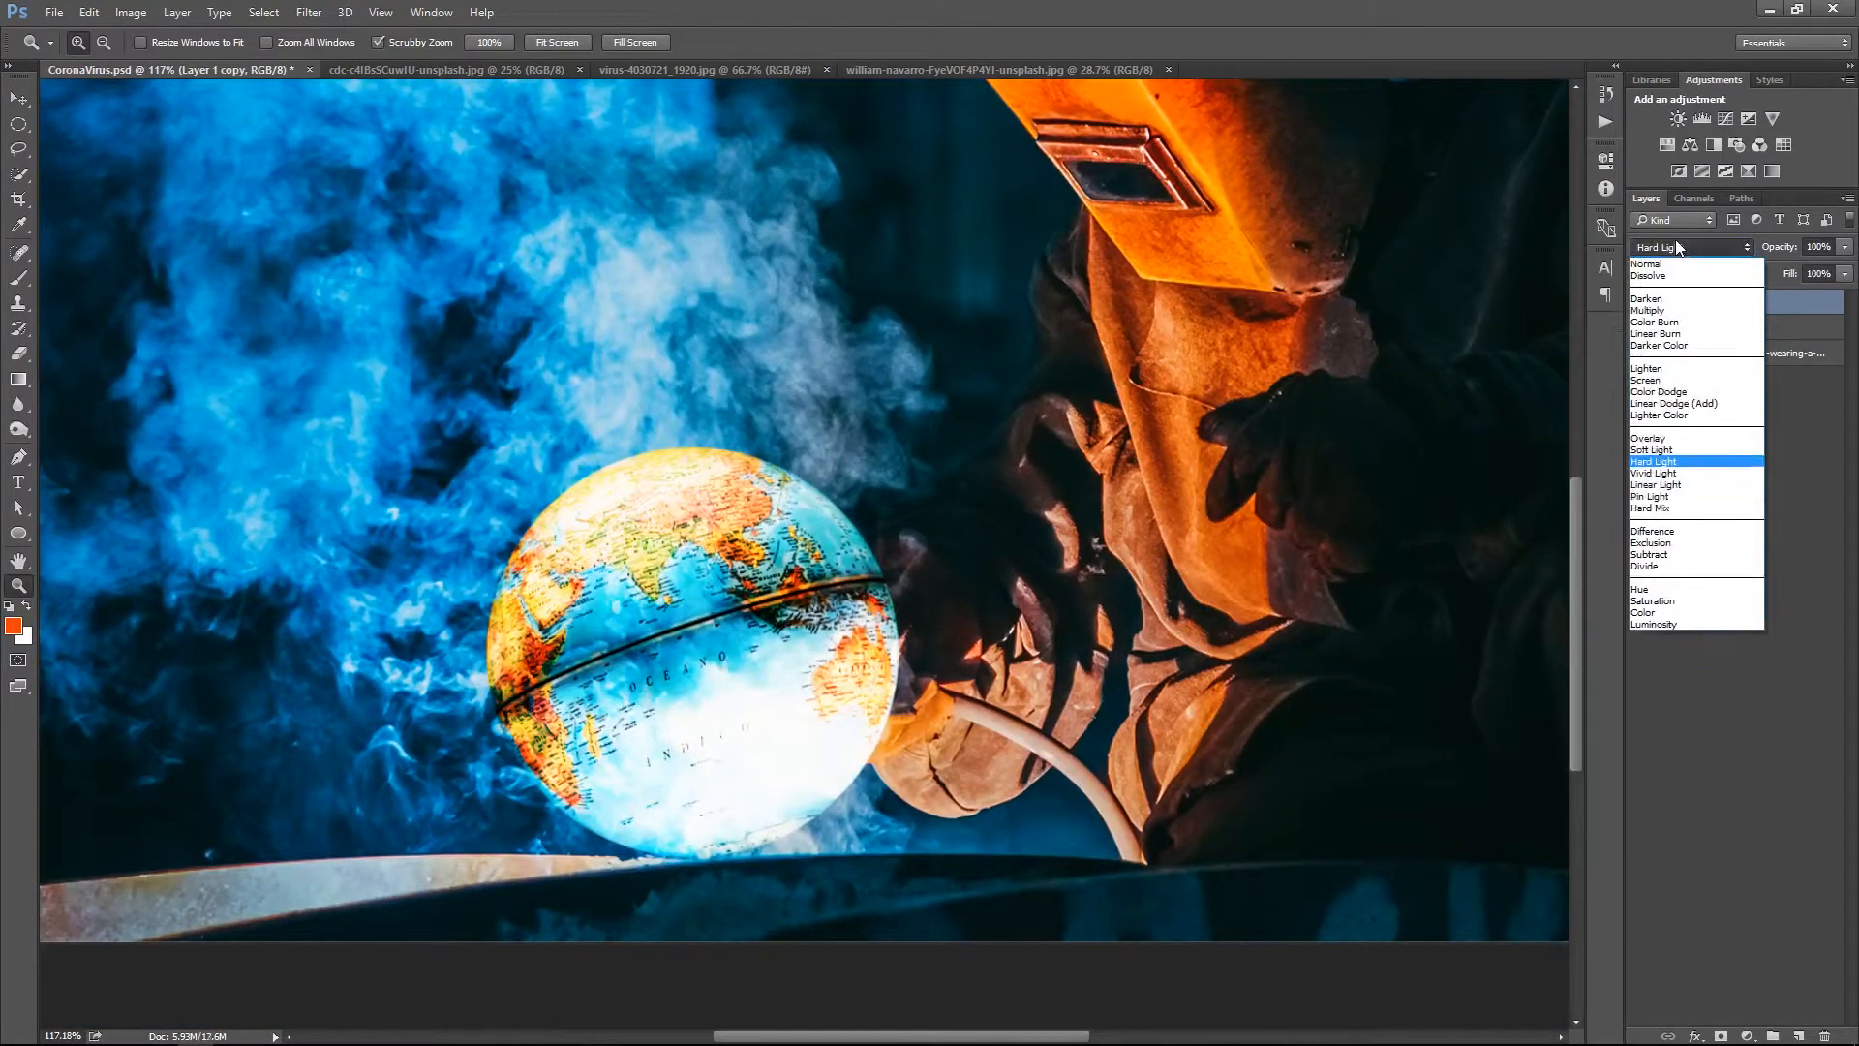
click(1660, 369)
drag(1101, 639, 1097, 643)
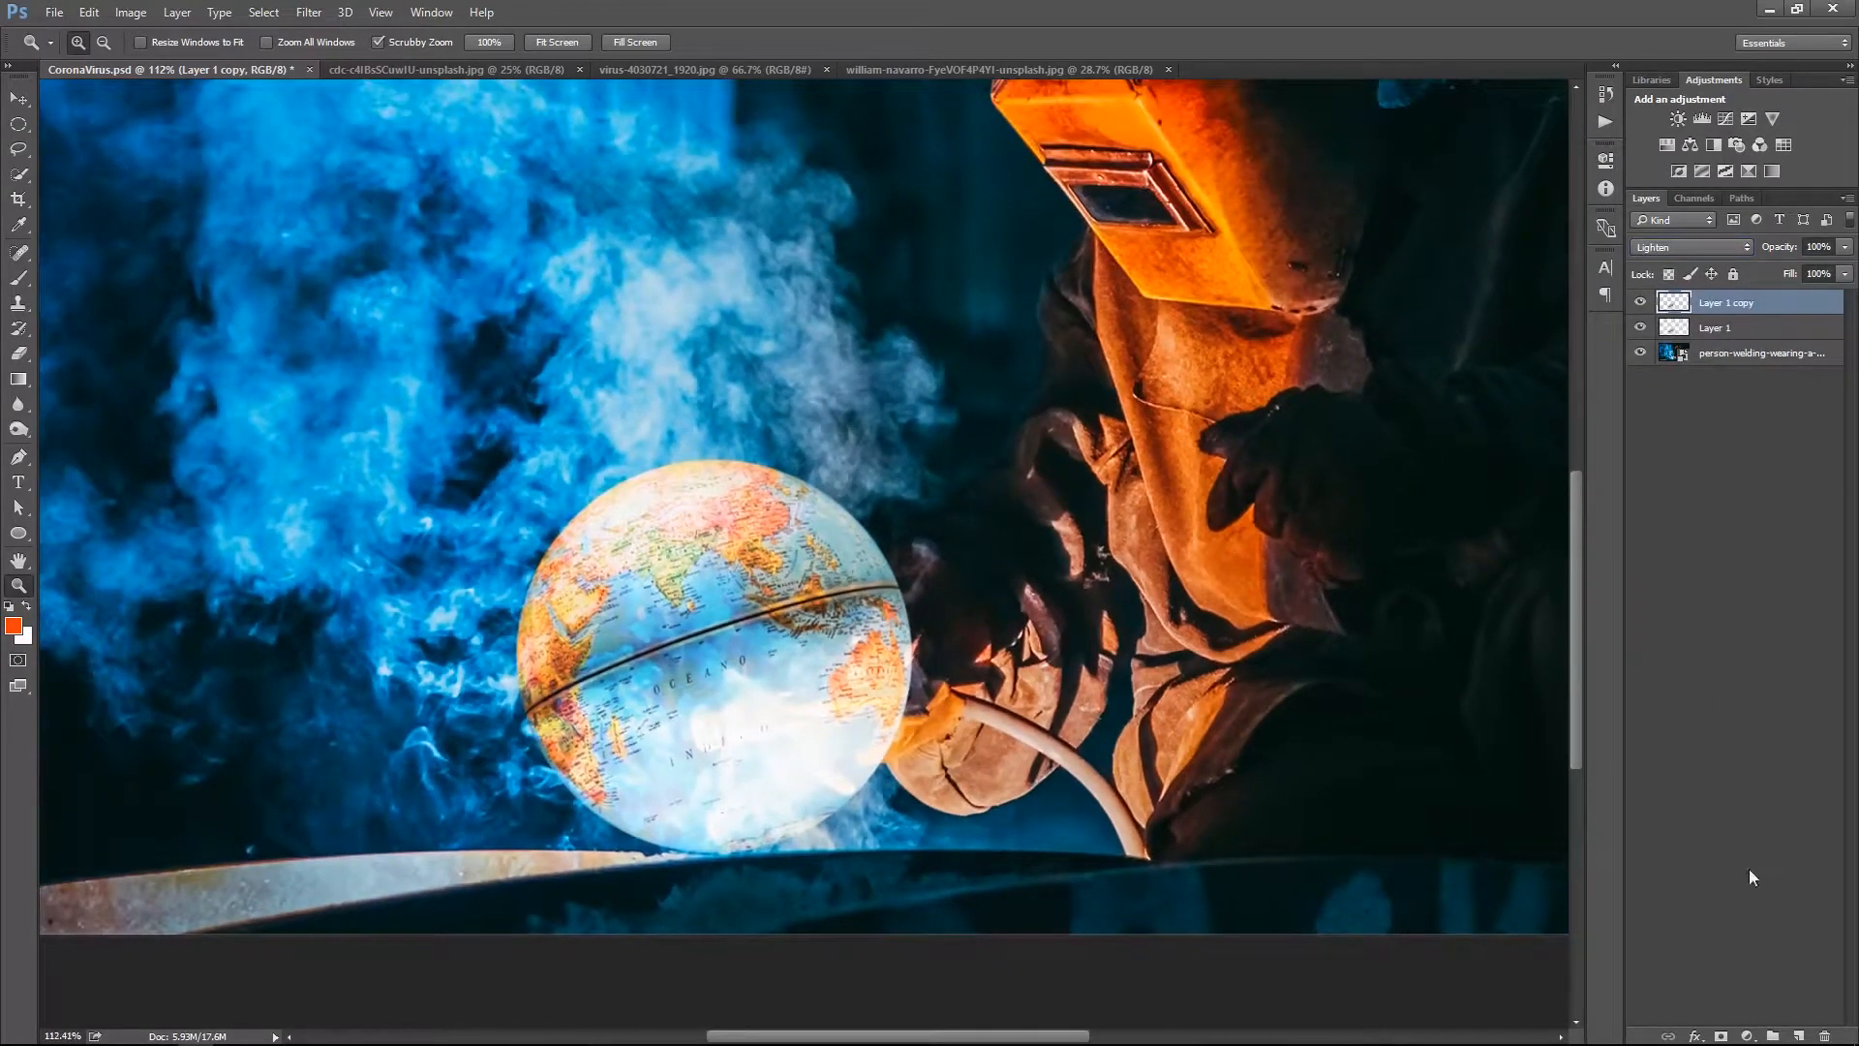
Mask the globe copy and draw downward black gradients at 100% opacity to hide its upper part
click(1720, 1036)
key(g)
drag(736, 559, 736, 562)
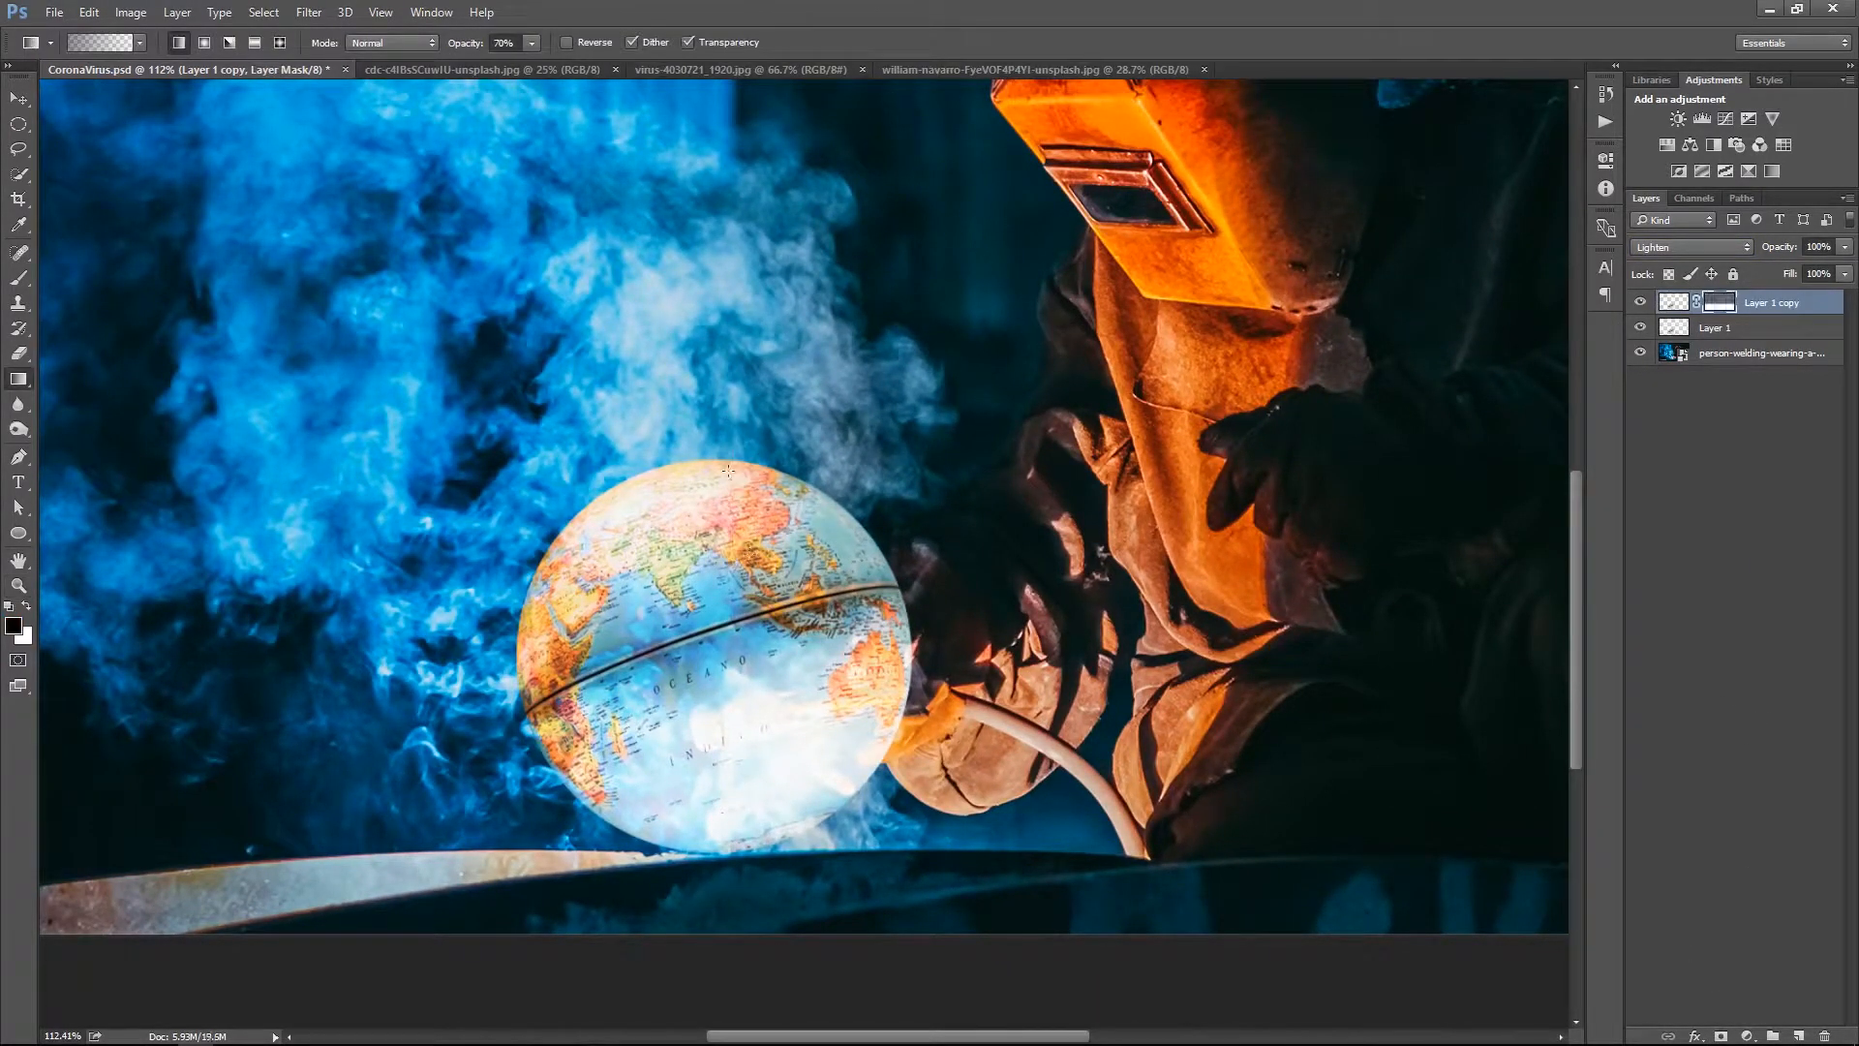
drag(555, 68, 566, 68)
drag(741, 474, 754, 644)
drag(775, 543, 778, 683)
drag(798, 612, 815, 773)
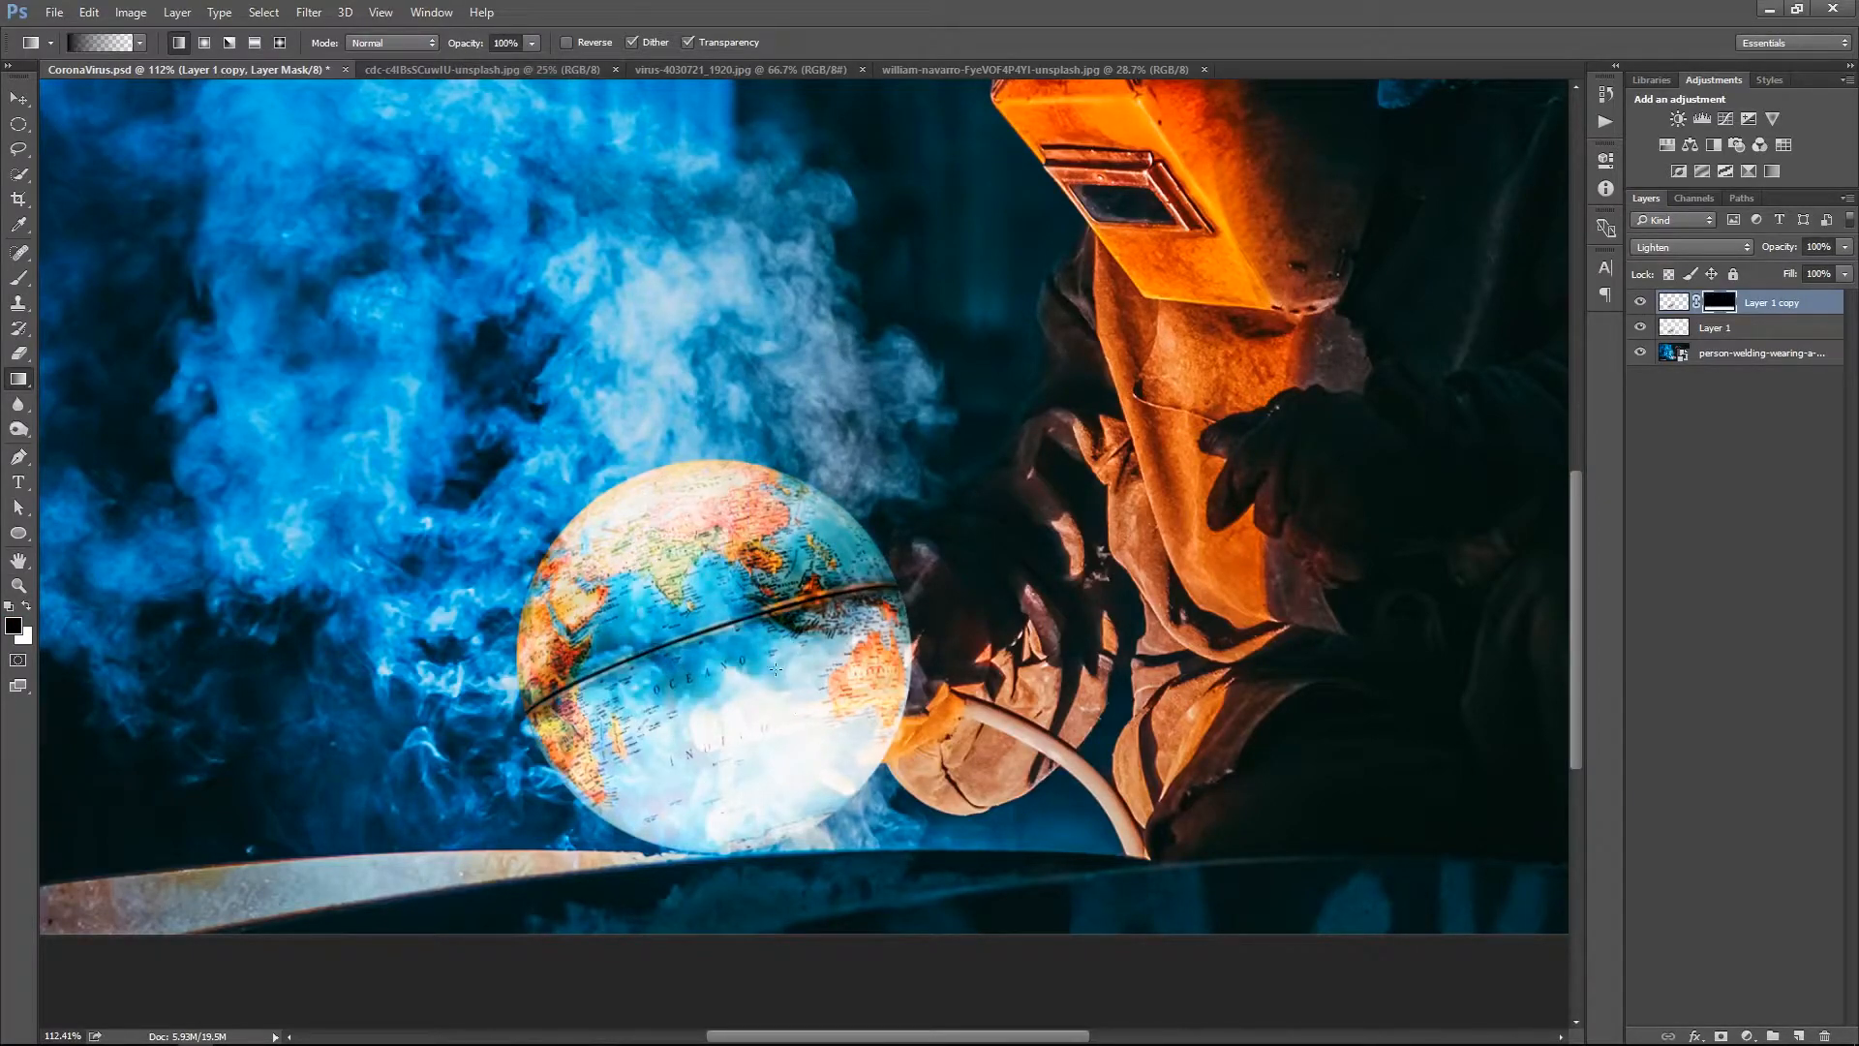
Add a layer mask to the original globe layer, Layer 1
key(v)
click(1772, 325)
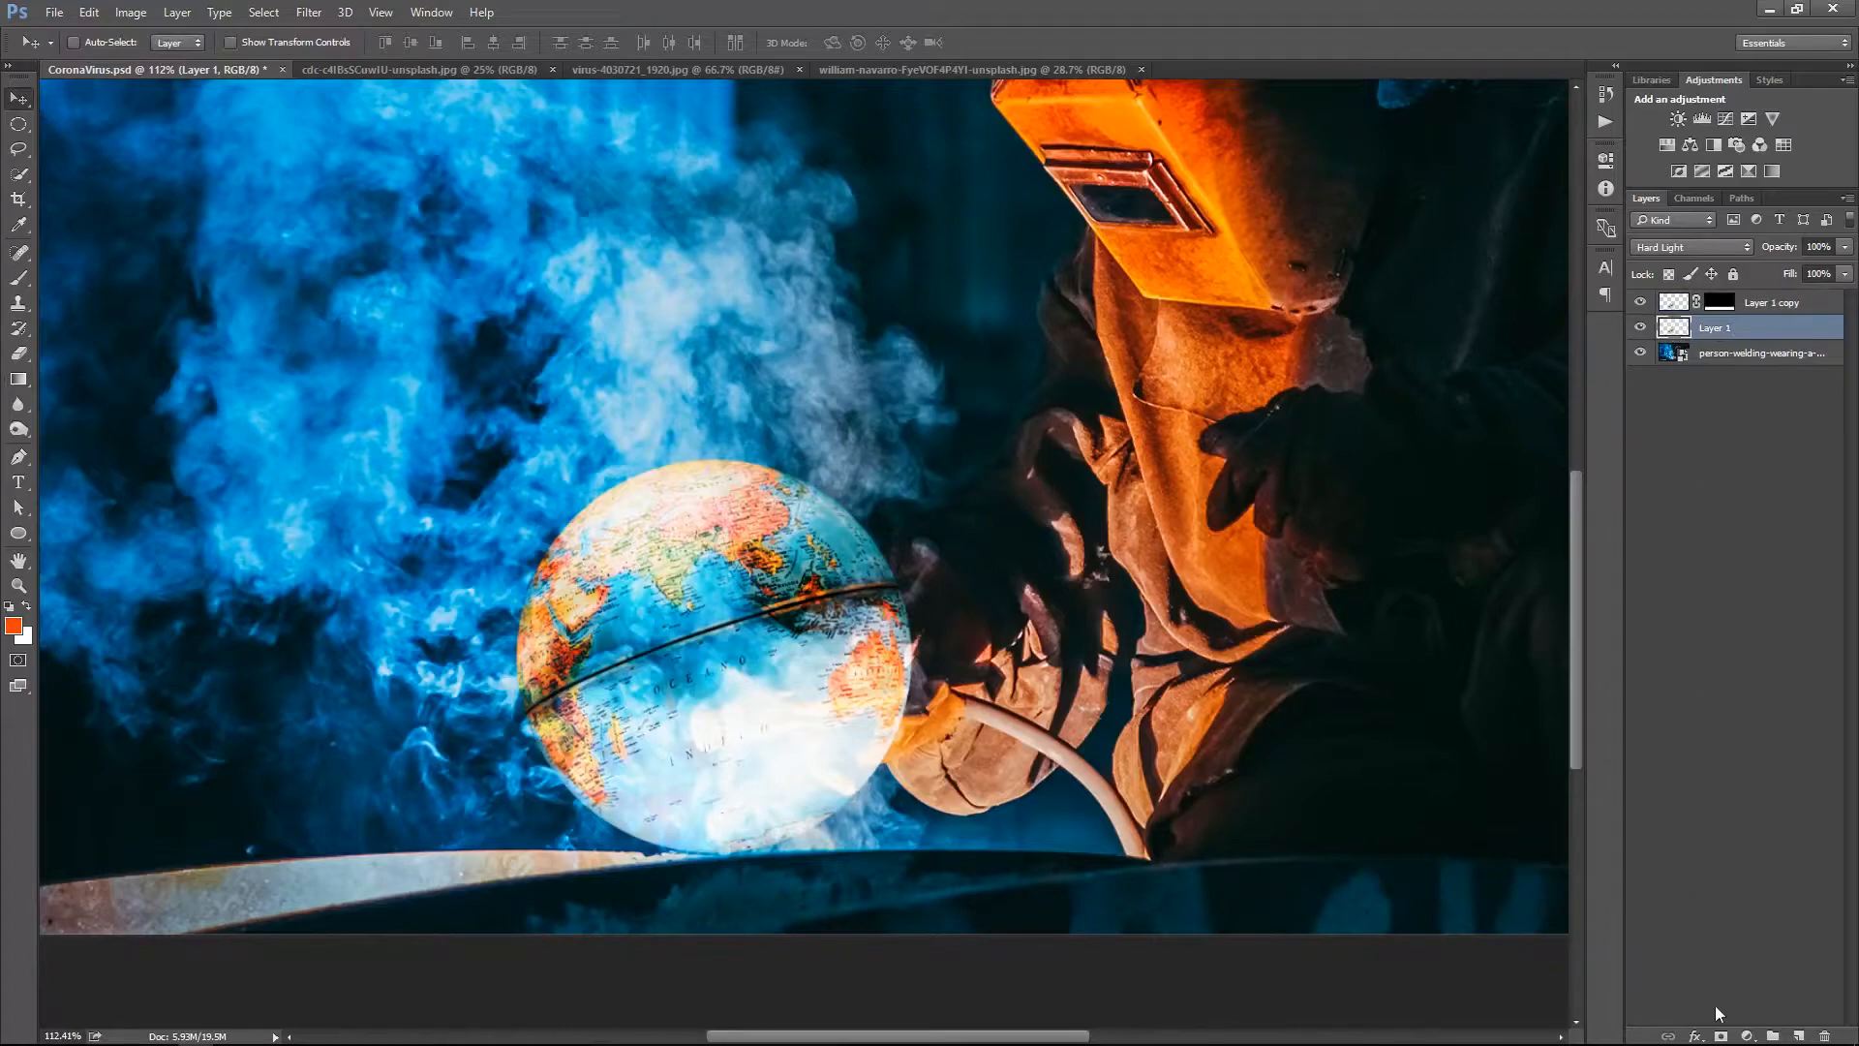
click(1721, 1036)
key(g)
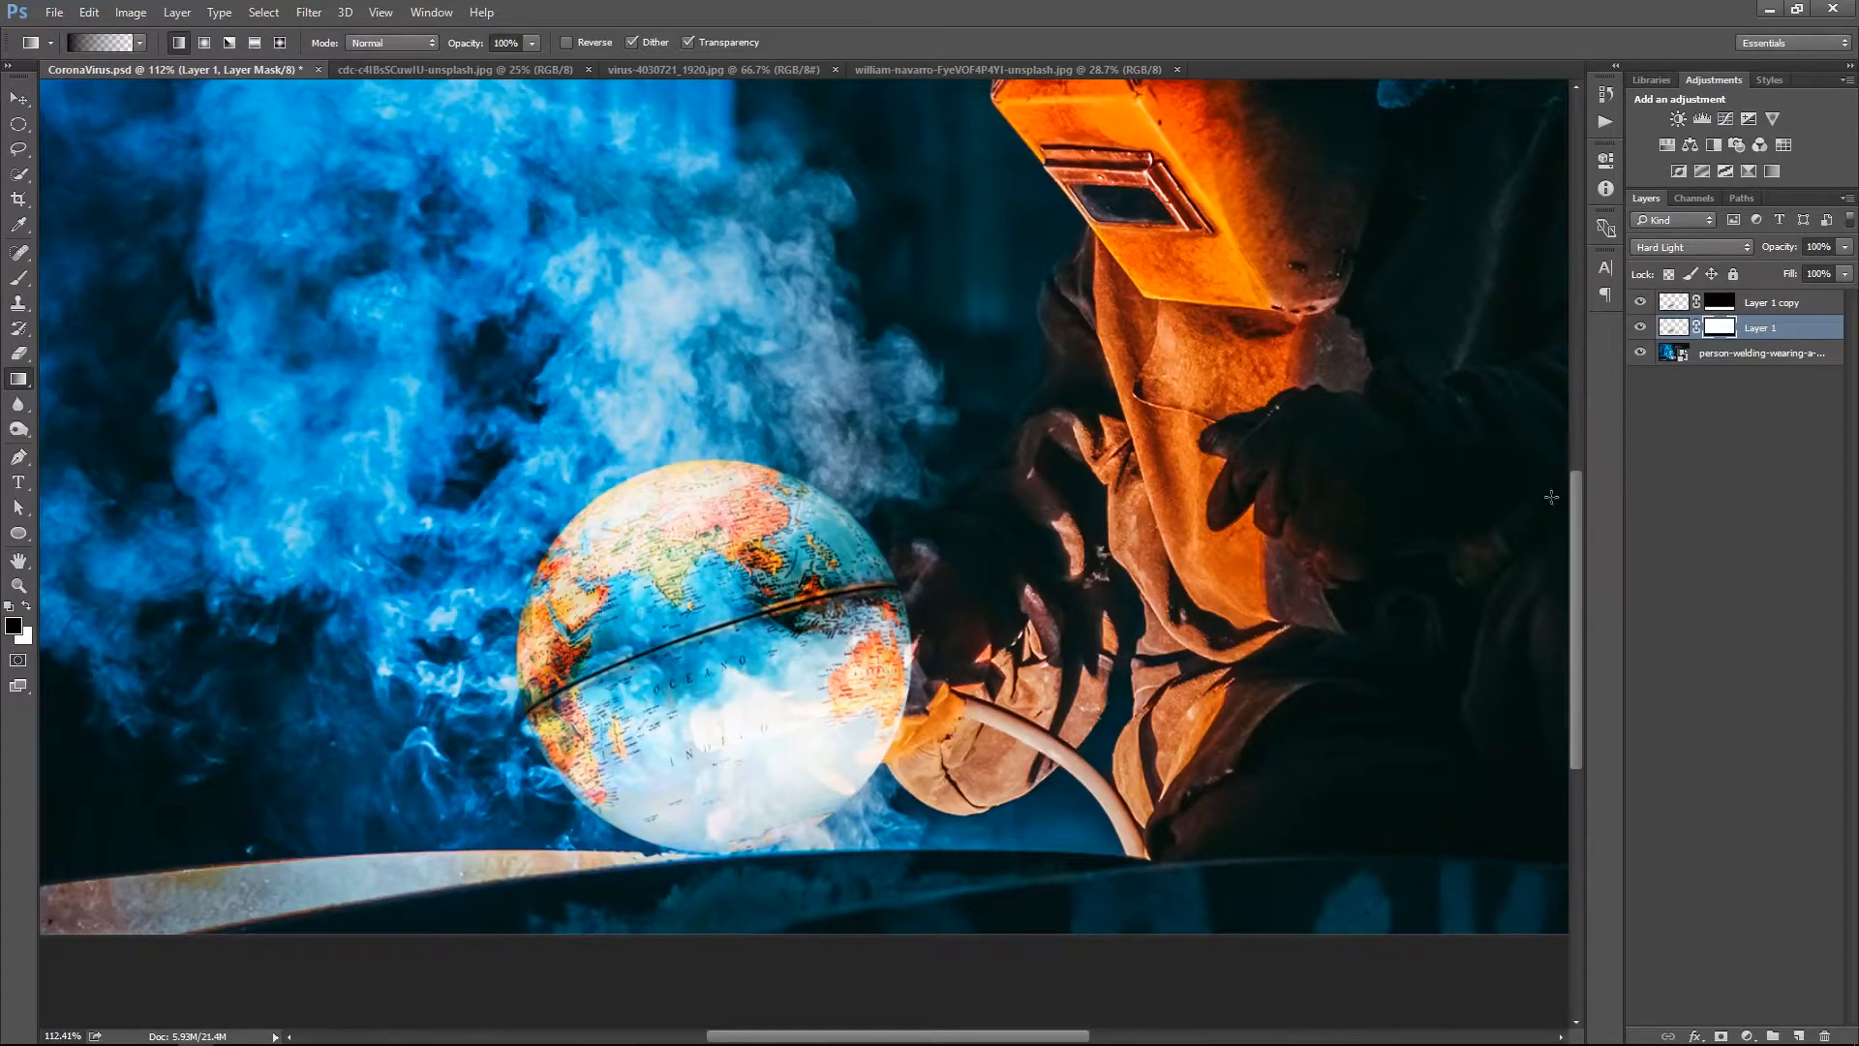
Blend the globe's lower edge into the smoke on the Layer 1 copy mask with an upward gradient and a 125 px black brush
click(1719, 308)
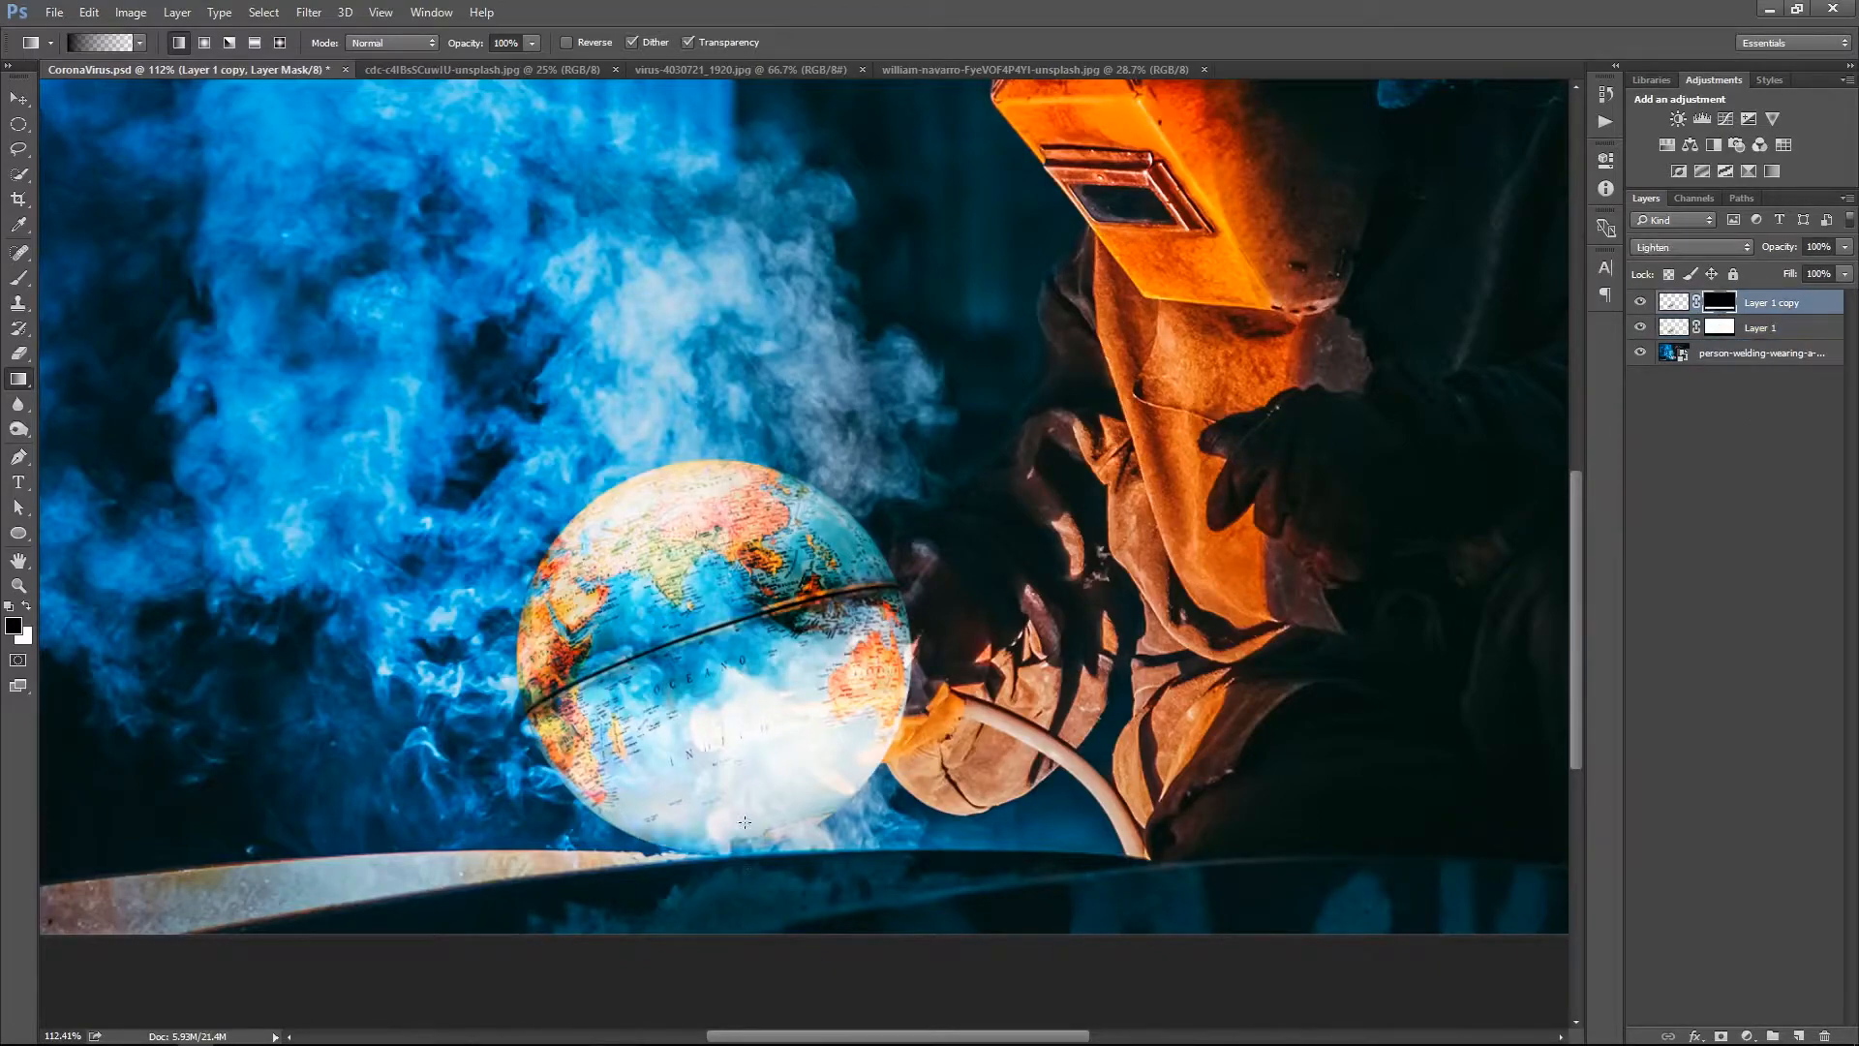
drag(603, 831, 602, 773)
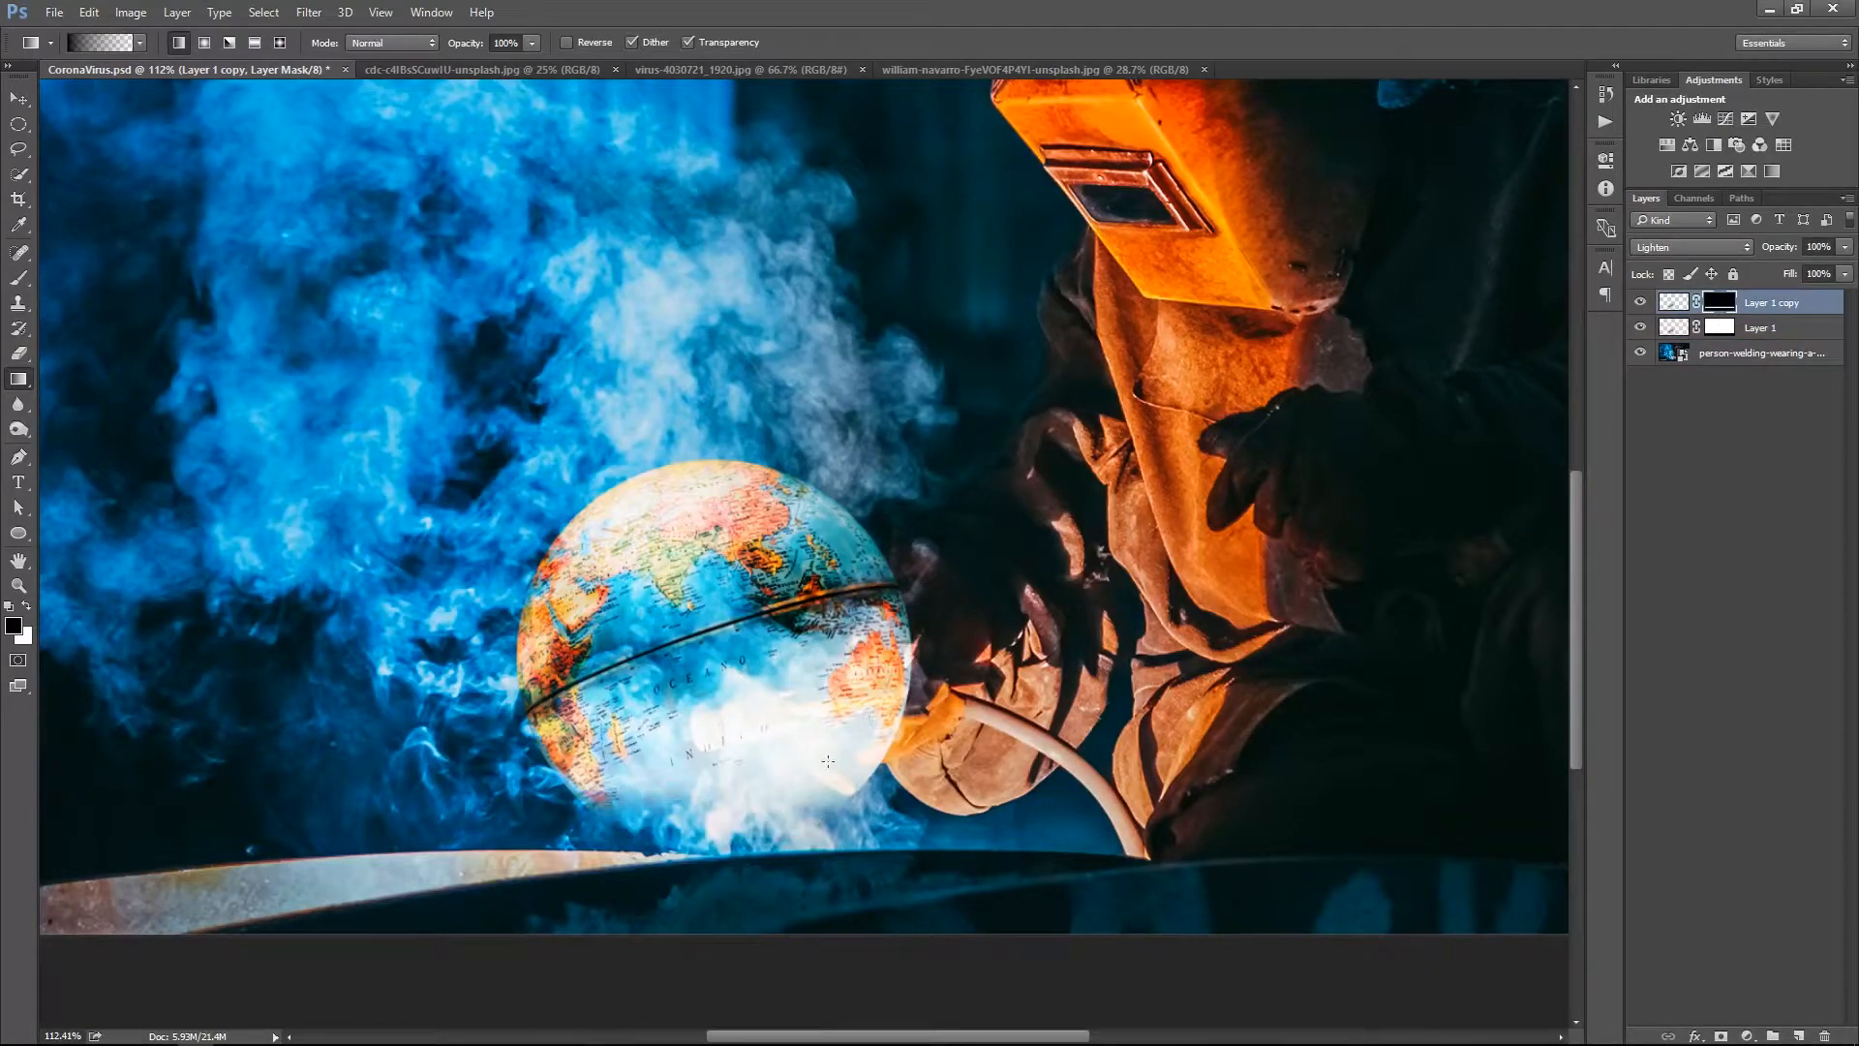
key(b)
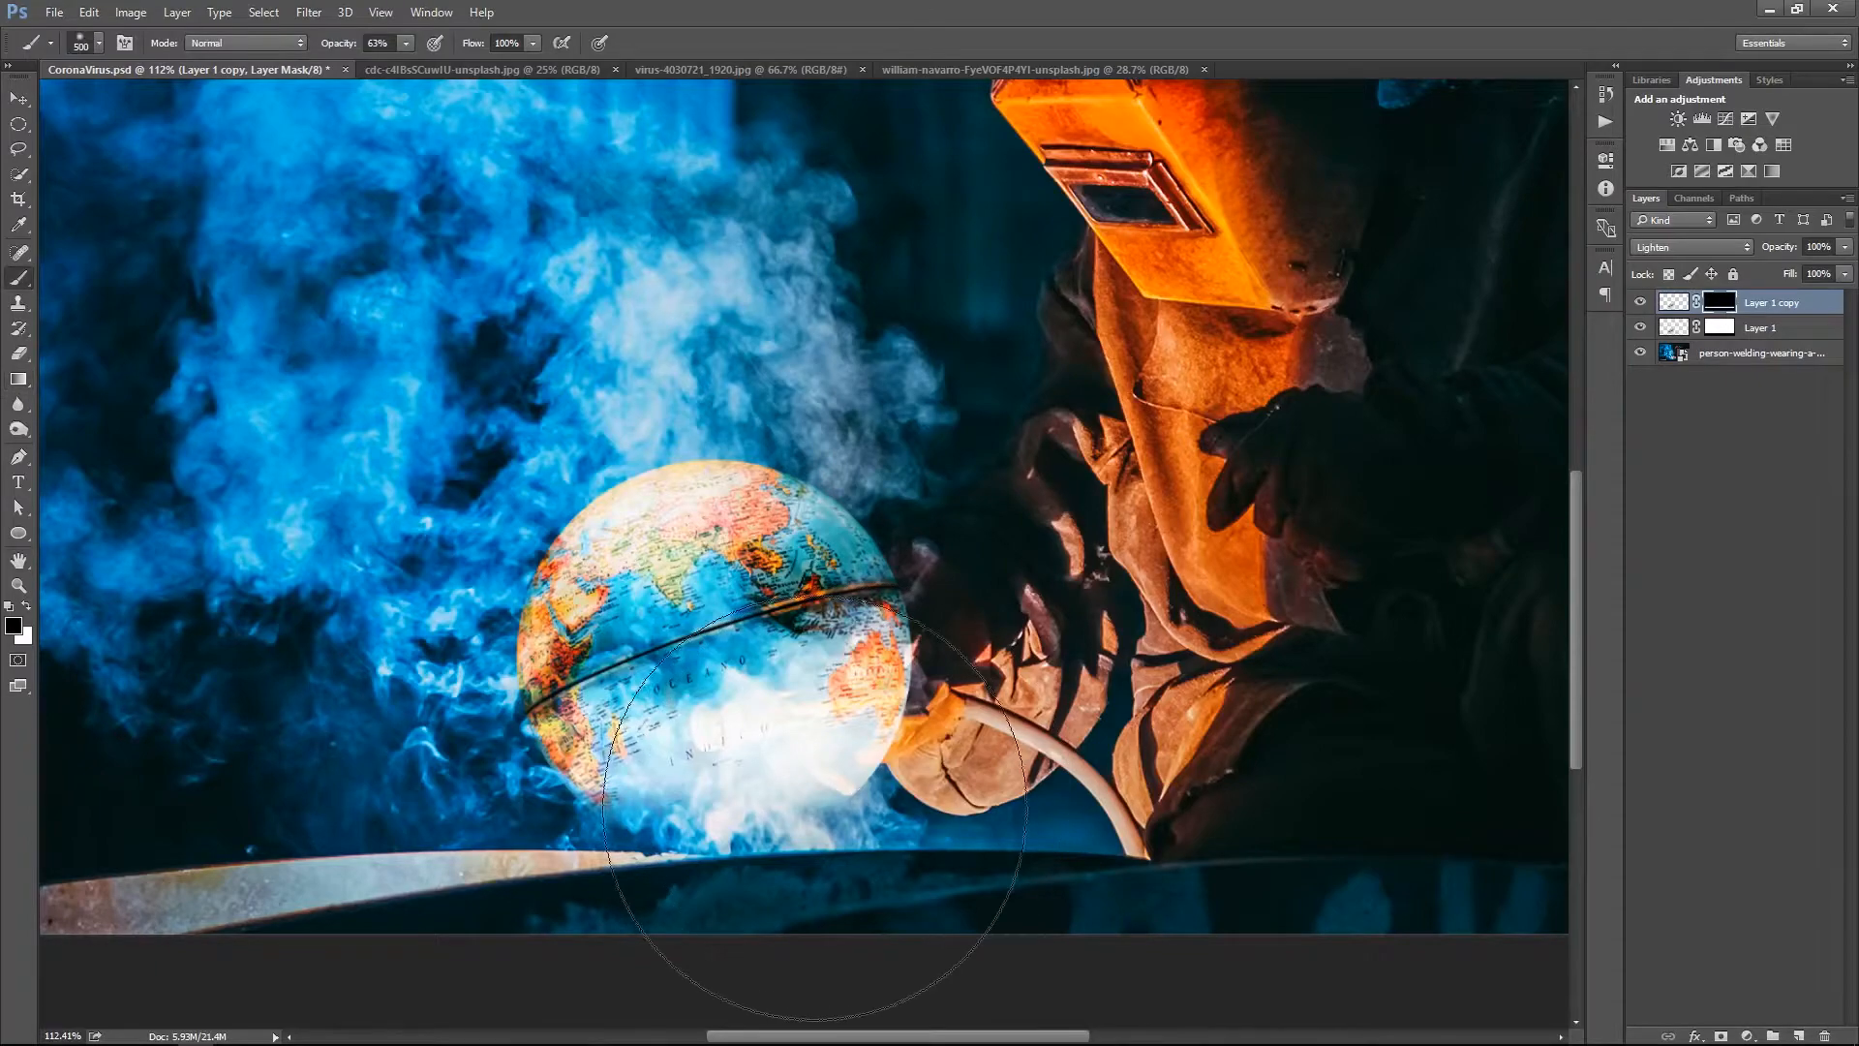
key(bracketleft)
key(bracketleft)
key(bracketleft)
key(bracketleft)
key(bracketleft)
key(bracketright)
key(bracketright)
key(bracketright)
key(bracketright)
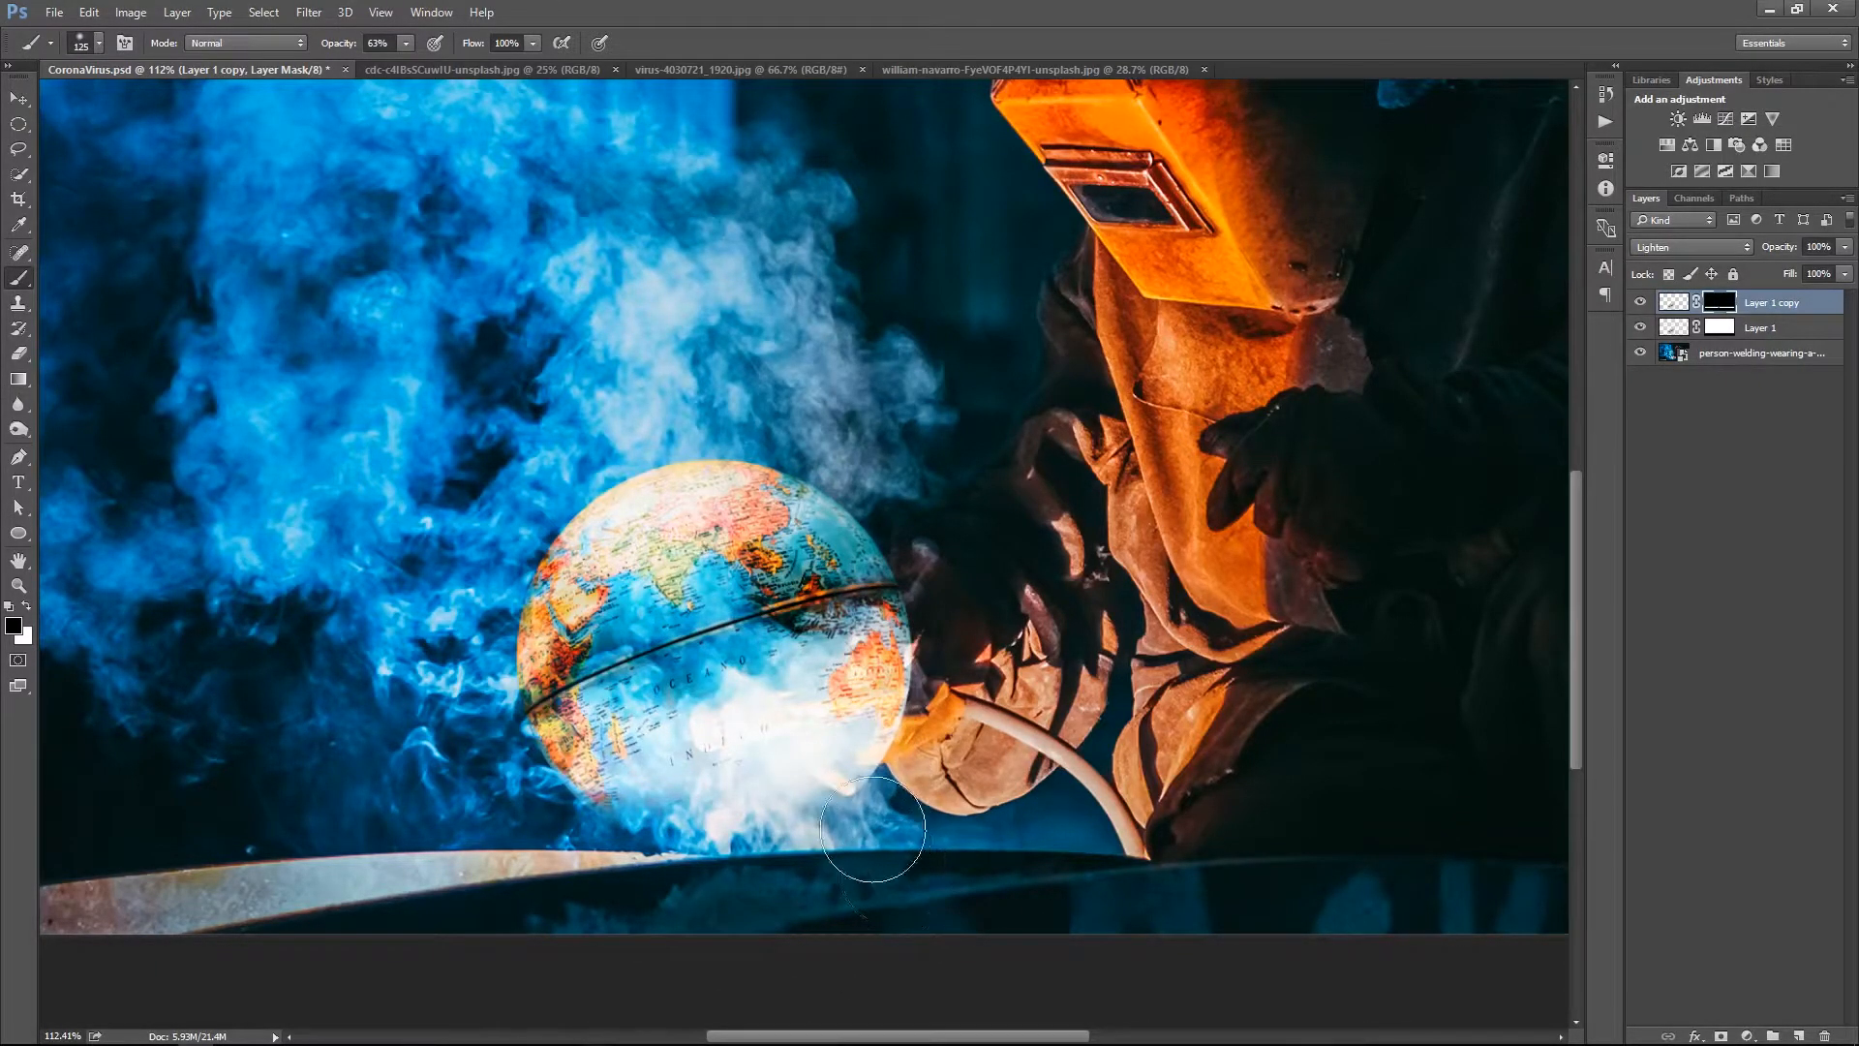
drag(630, 857, 679, 898)
right_click(946, 675)
click(964, 685)
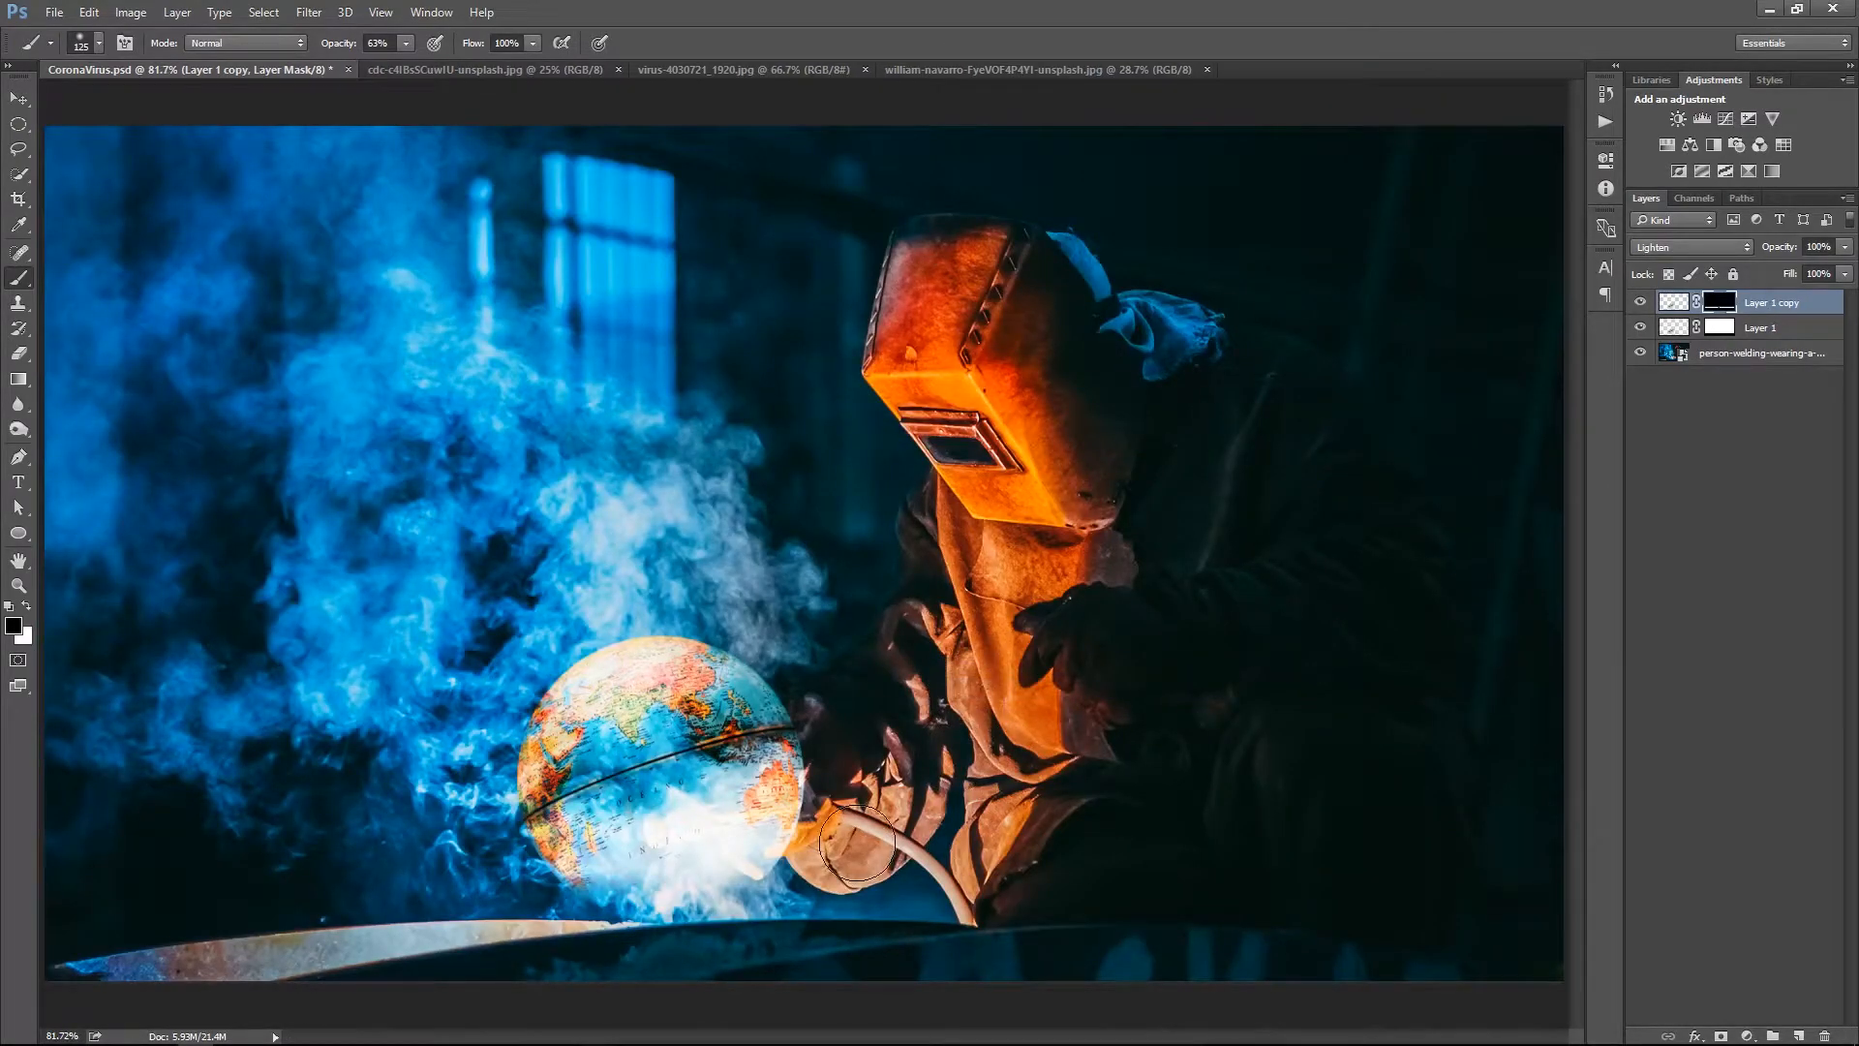
Create a new layer above Layer 1, clip it to the globe and paint black shading over the globe's lower half and sides
right_click(857, 777)
click(882, 792)
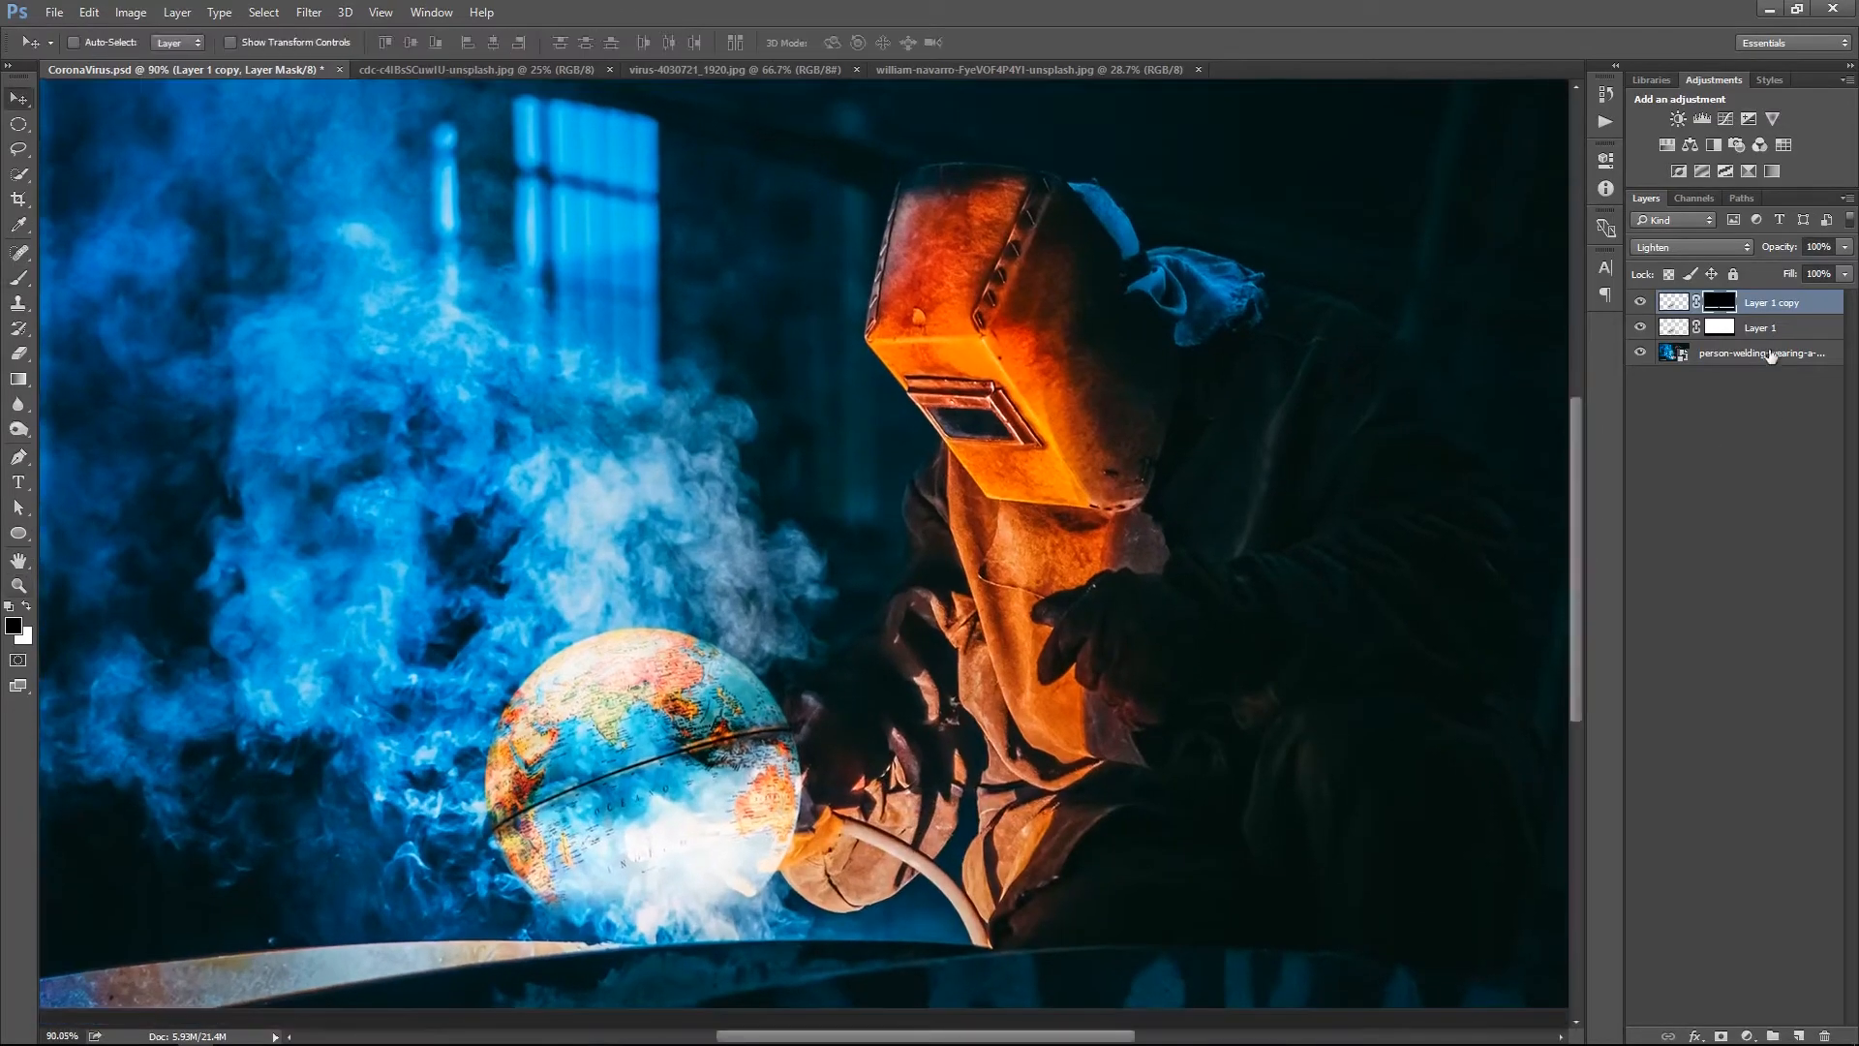
click(1767, 330)
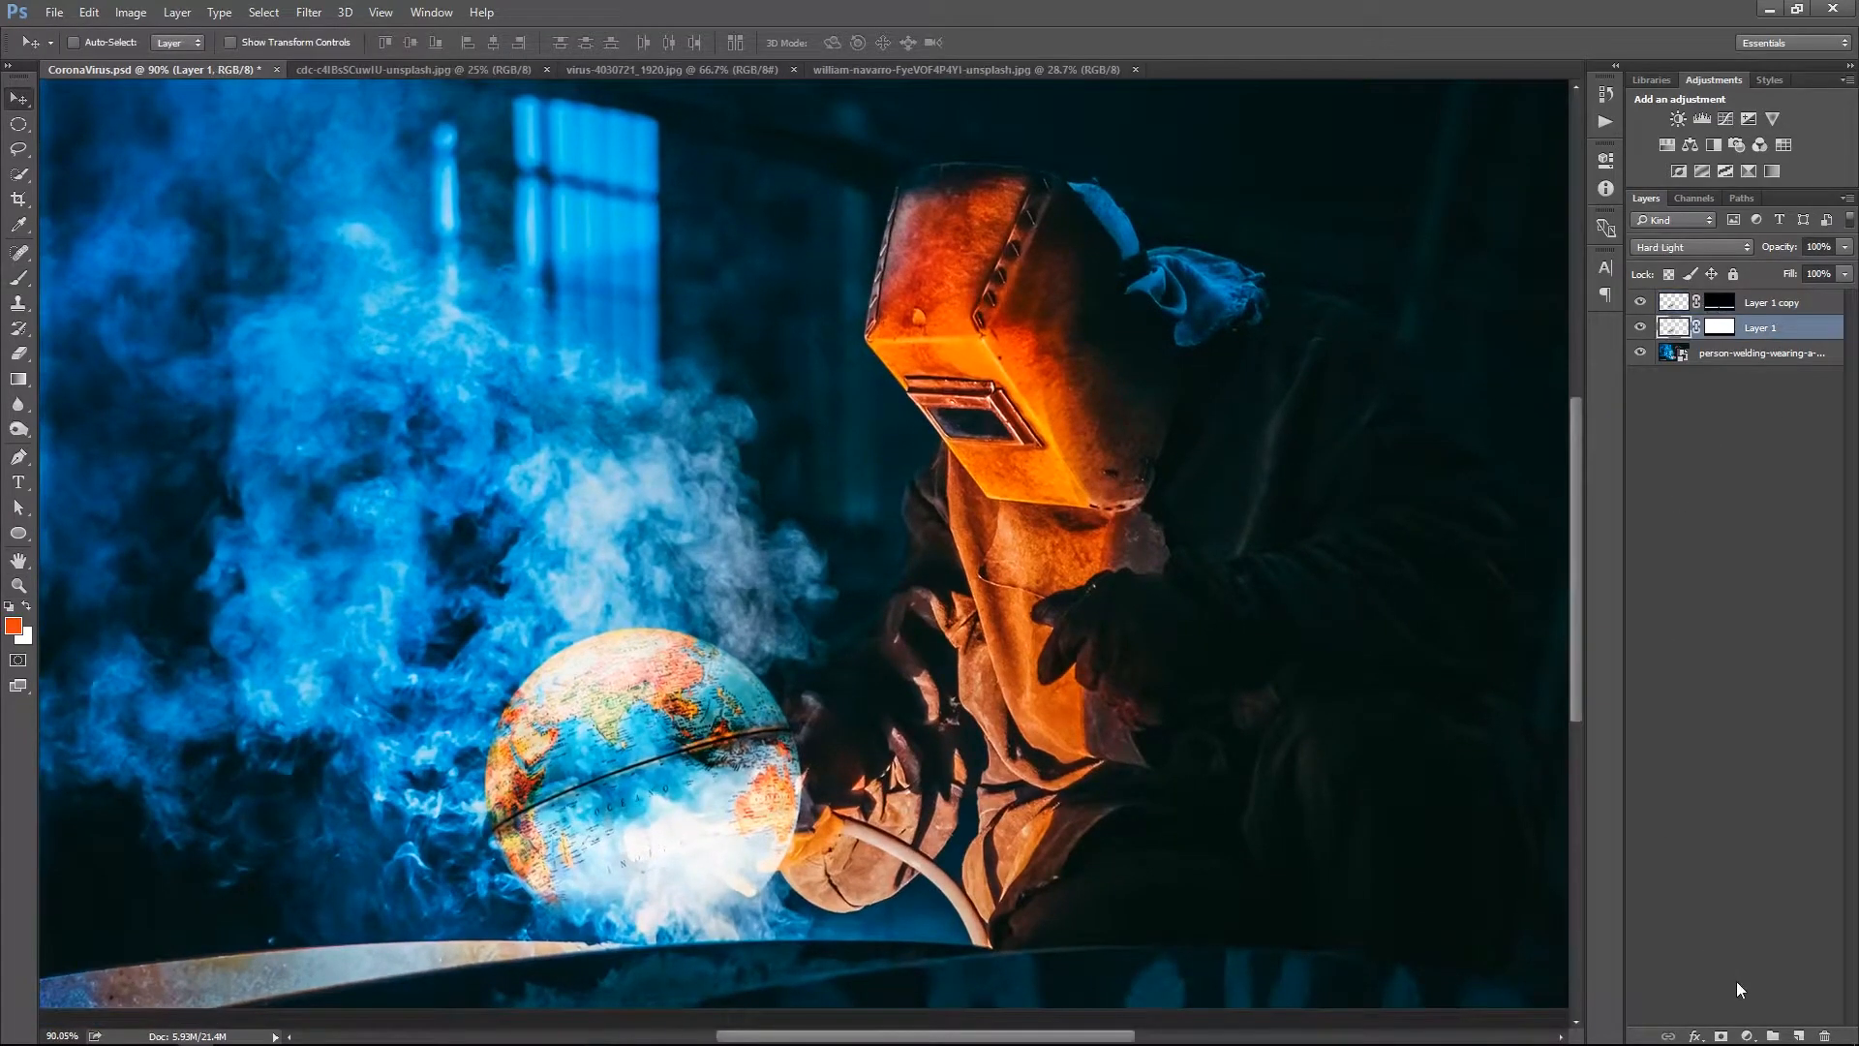
click(1800, 1035)
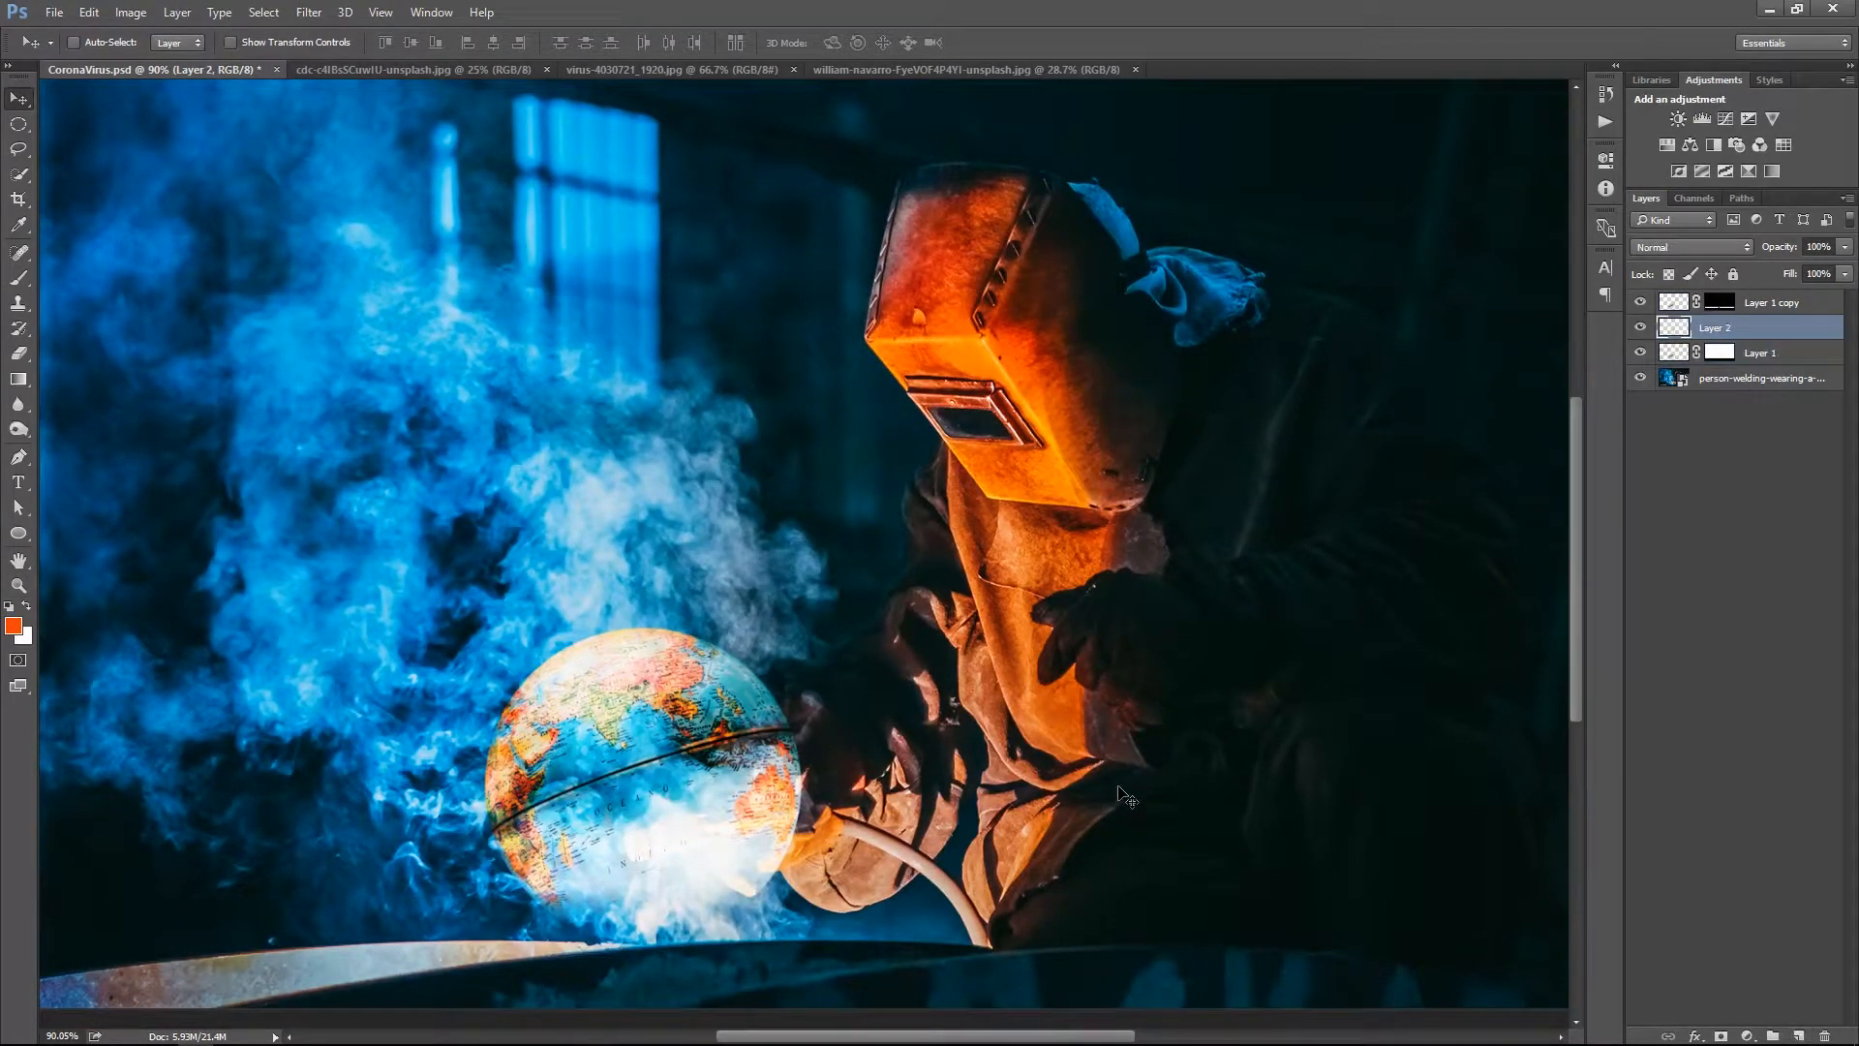
key(b)
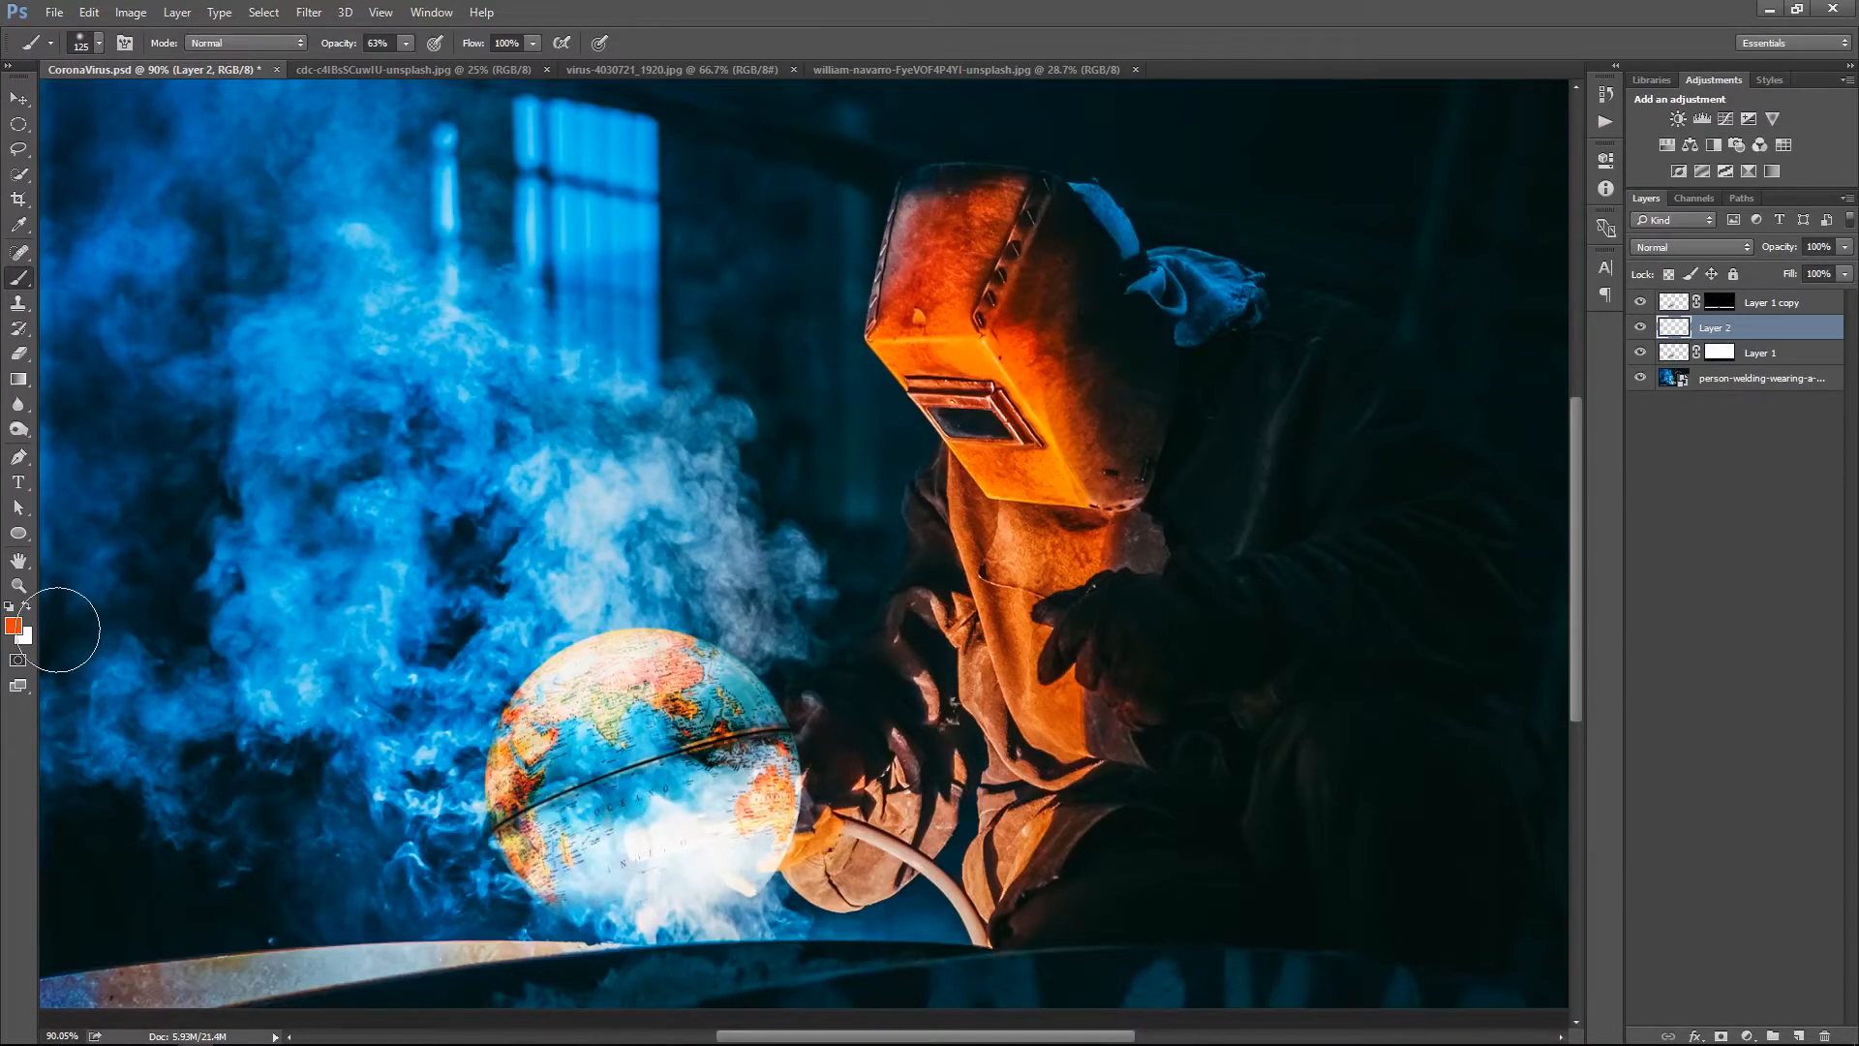
mouse_move(539, 870)
mouse_down()
mouse_move(630, 929)
mouse_move(550, 879)
mouse_move(722, 901)
mouse_move(782, 857)
mouse_move(736, 887)
mouse_move(570, 873)
mouse_move(714, 893)
mouse_move(554, 876)
mouse_move(795, 862)
mouse_up()
alt+click(1759, 340)
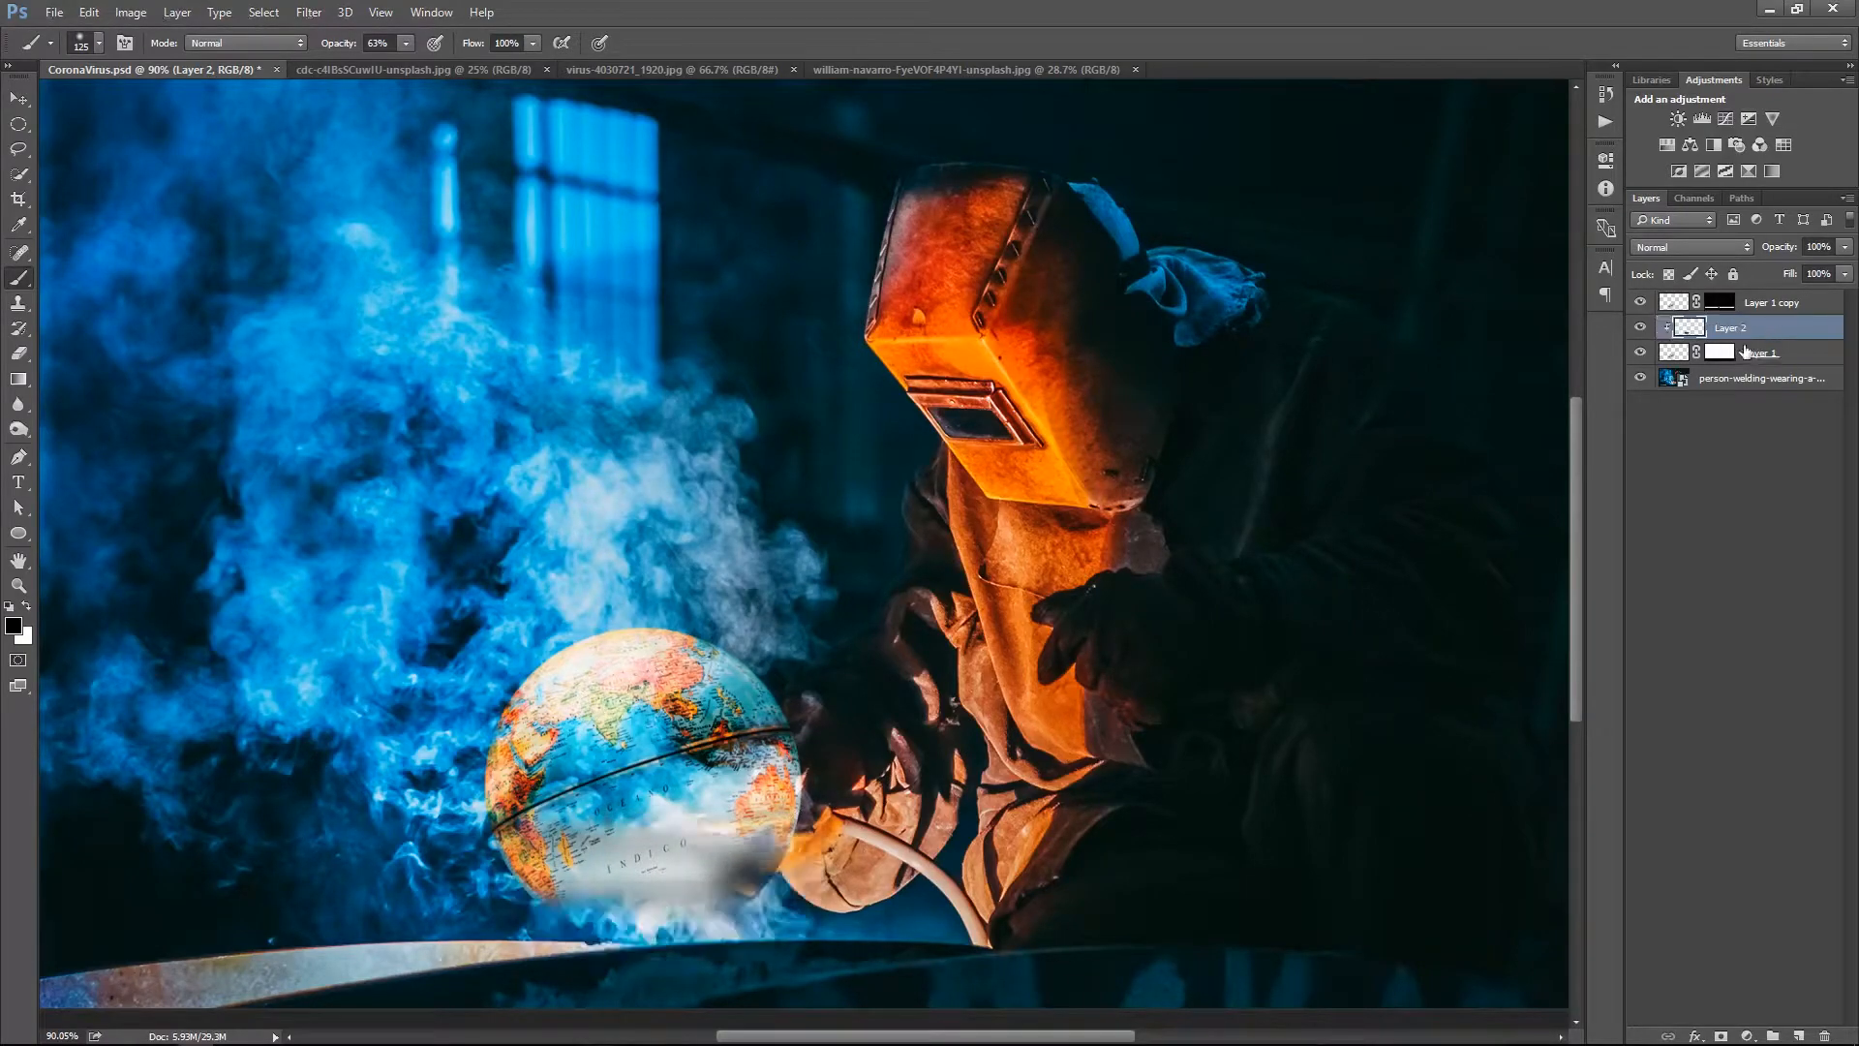
mouse_move(502, 808)
mouse_down()
mouse_move(576, 857)
mouse_move(516, 832)
mouse_move(674, 835)
mouse_move(758, 810)
mouse_move(721, 897)
mouse_move(774, 843)
mouse_move(616, 783)
mouse_move(740, 823)
mouse_move(521, 792)
mouse_move(514, 841)
mouse_move(675, 921)
mouse_up()
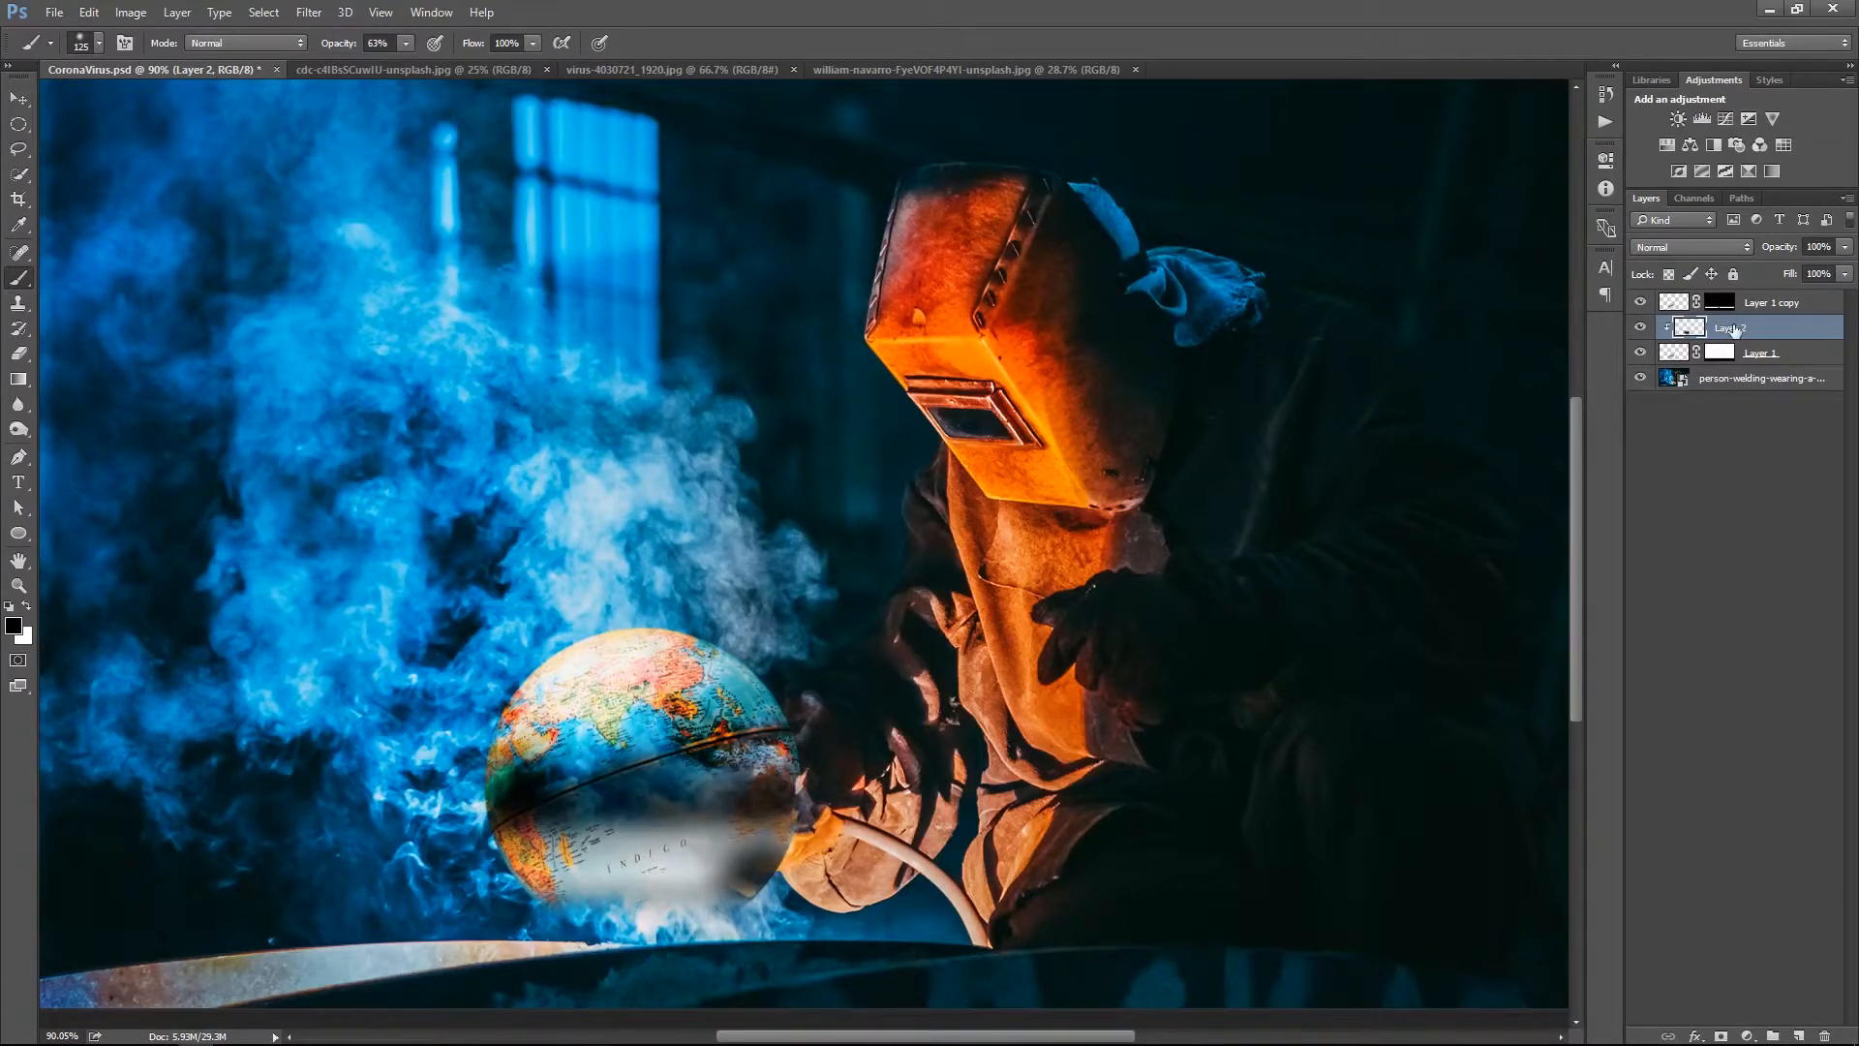
Reduce the shading layer's opacity to 45% and compare the globe with and without it
key(v)
key(3)
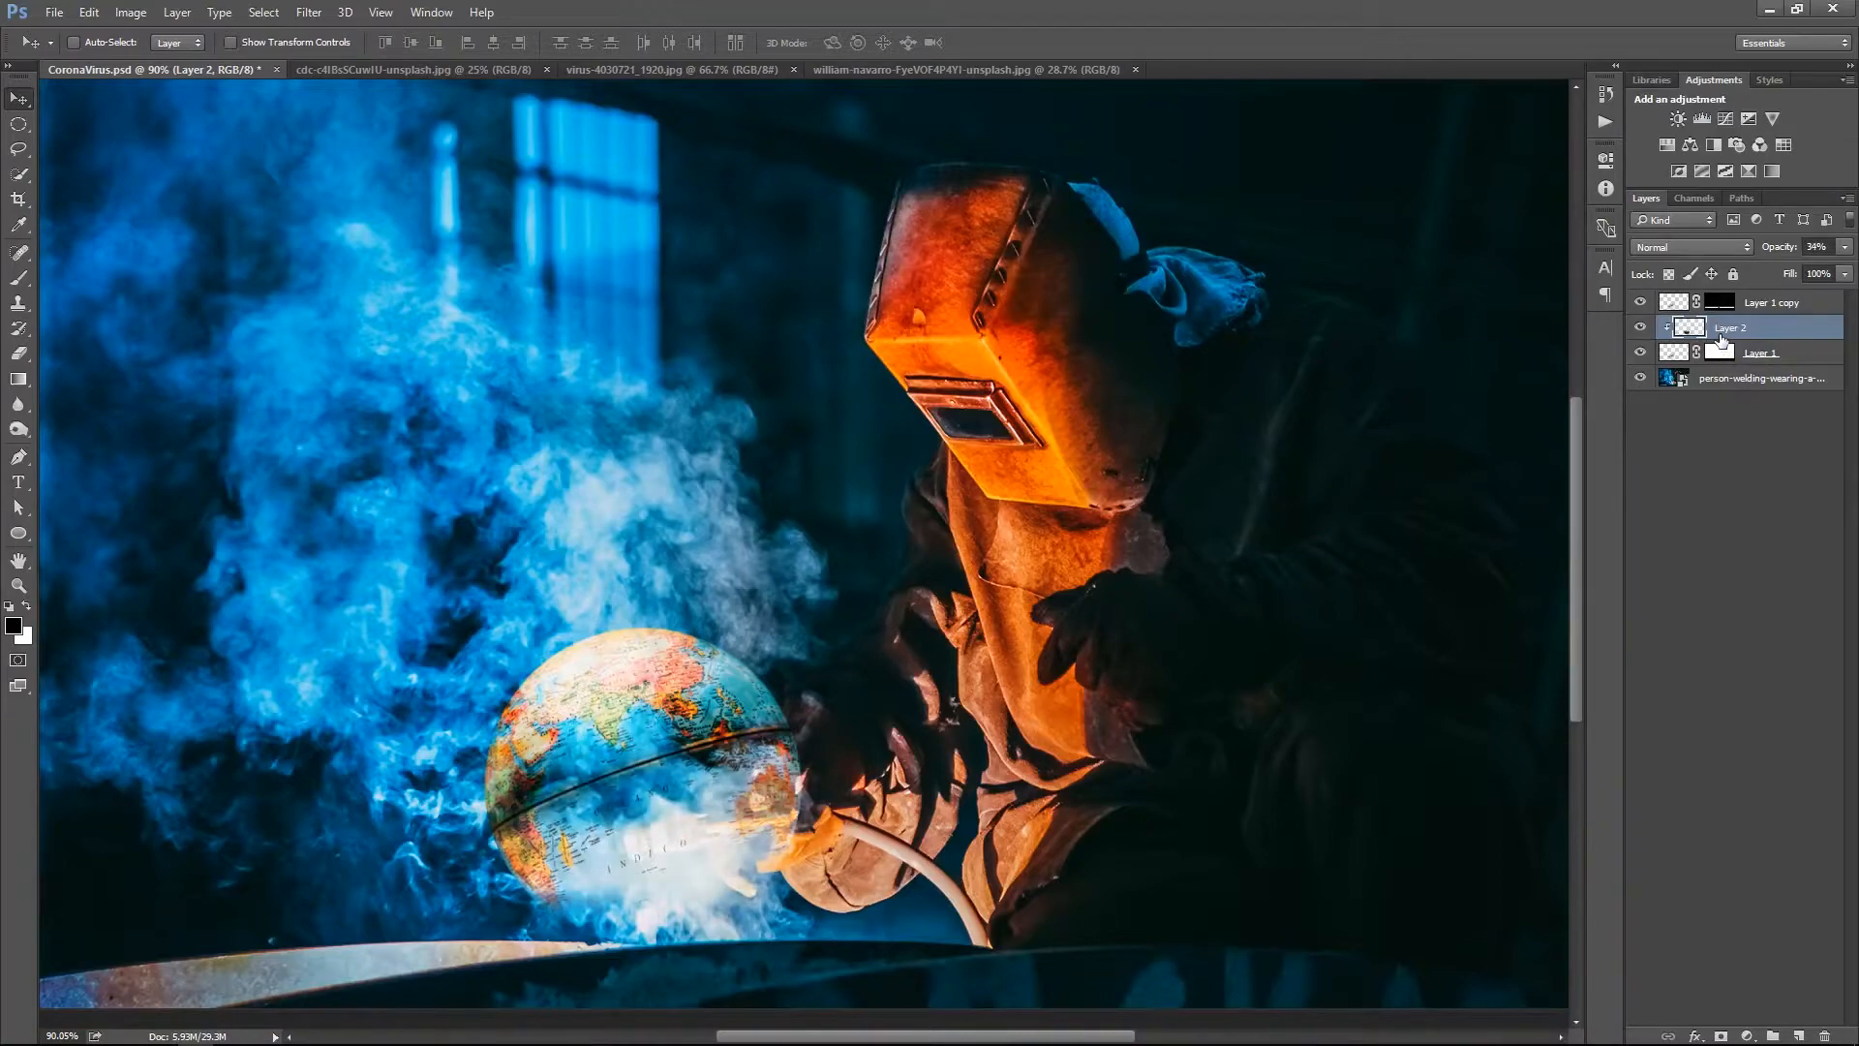
key(4)
key(5)
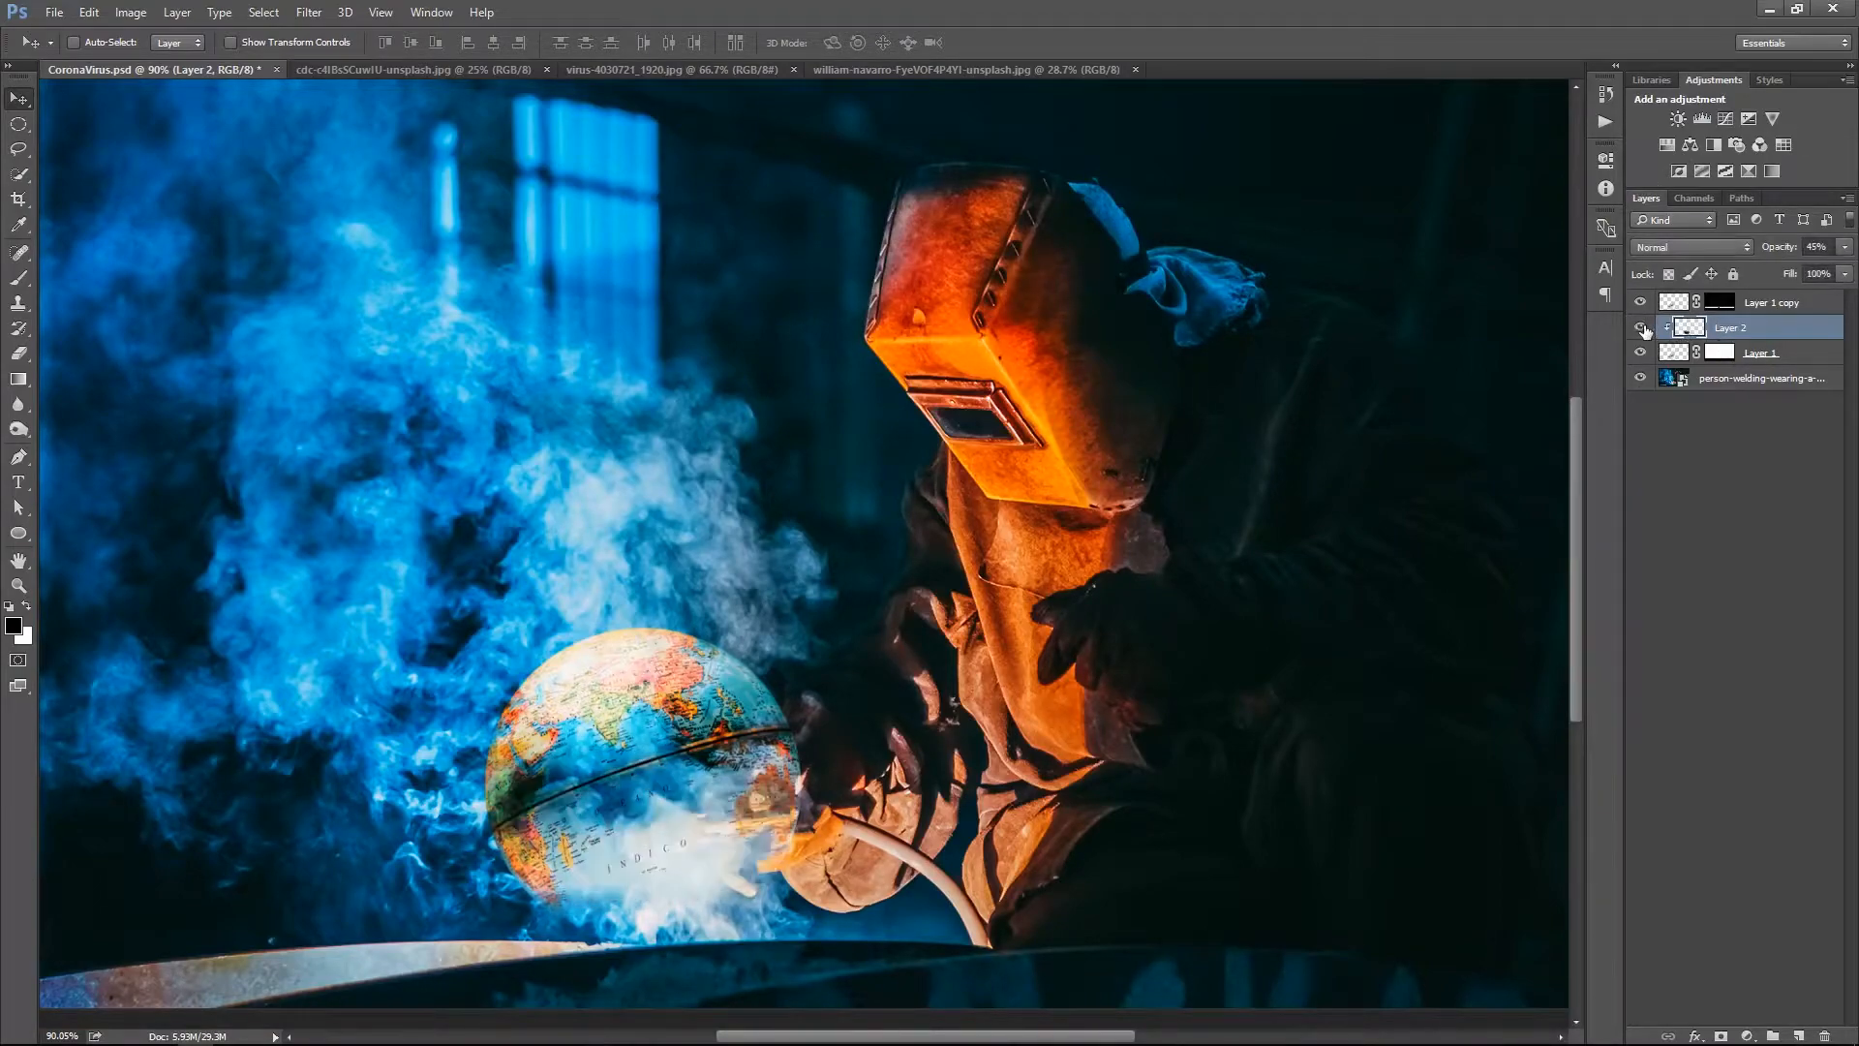
click(1642, 328)
click(1642, 328)
Soften the black shading on the globe with a 200 px eraser at 42% opacity
key(e)
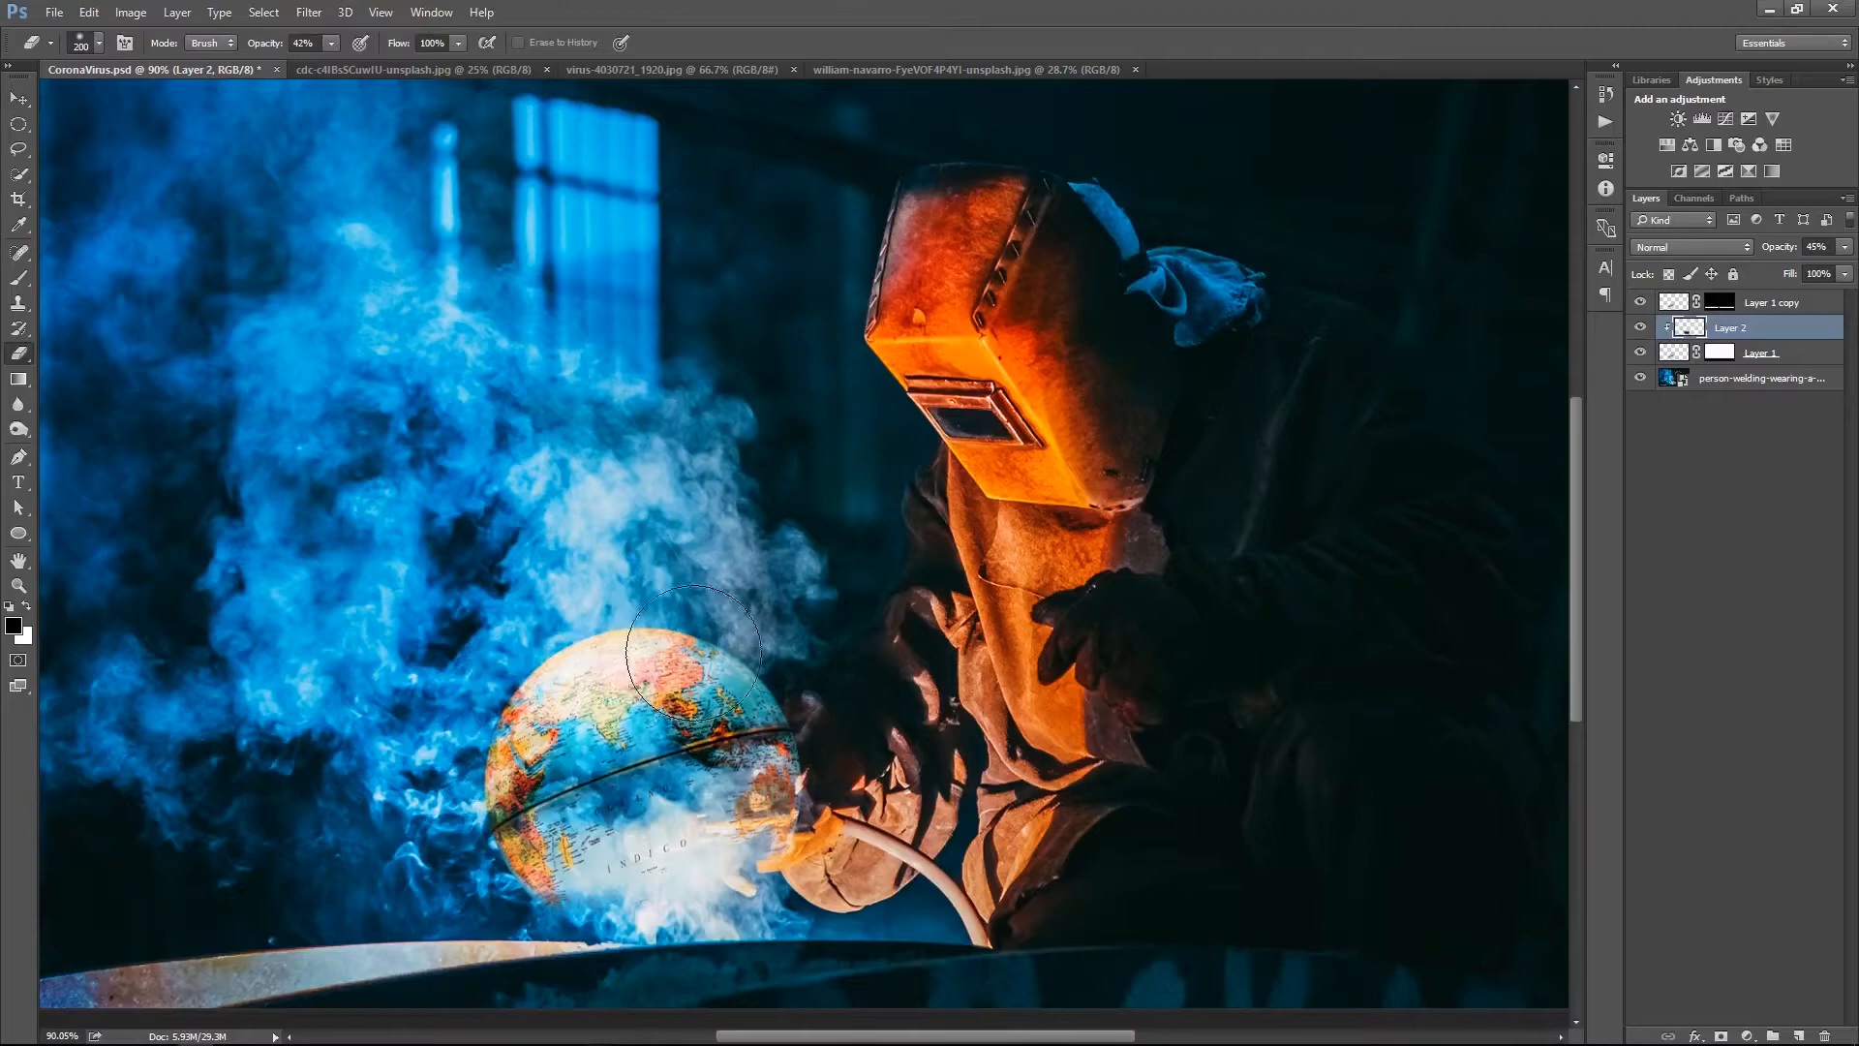
ctrl+right_click(775, 621)
click(810, 636)
key(v)
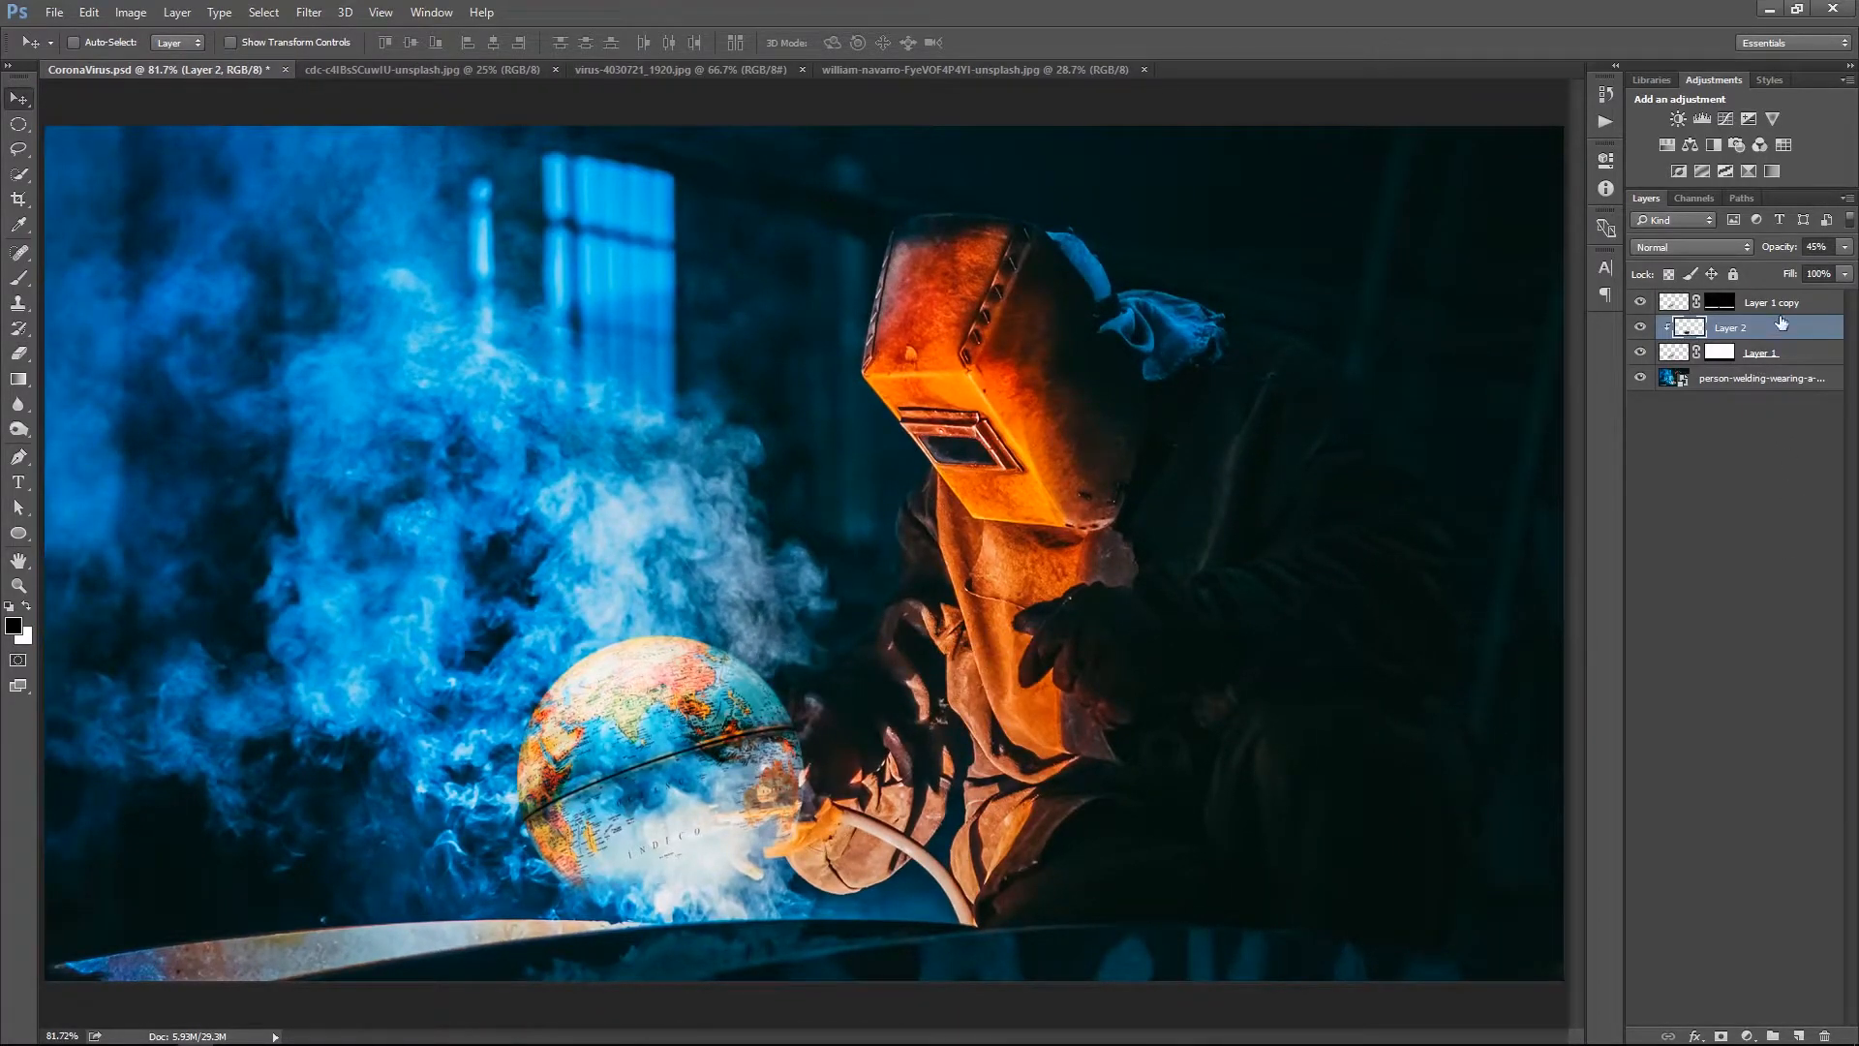
Add a new empty layer above the clipped shading layer
click(1800, 1036)
key(b)
key(i)
key(v)
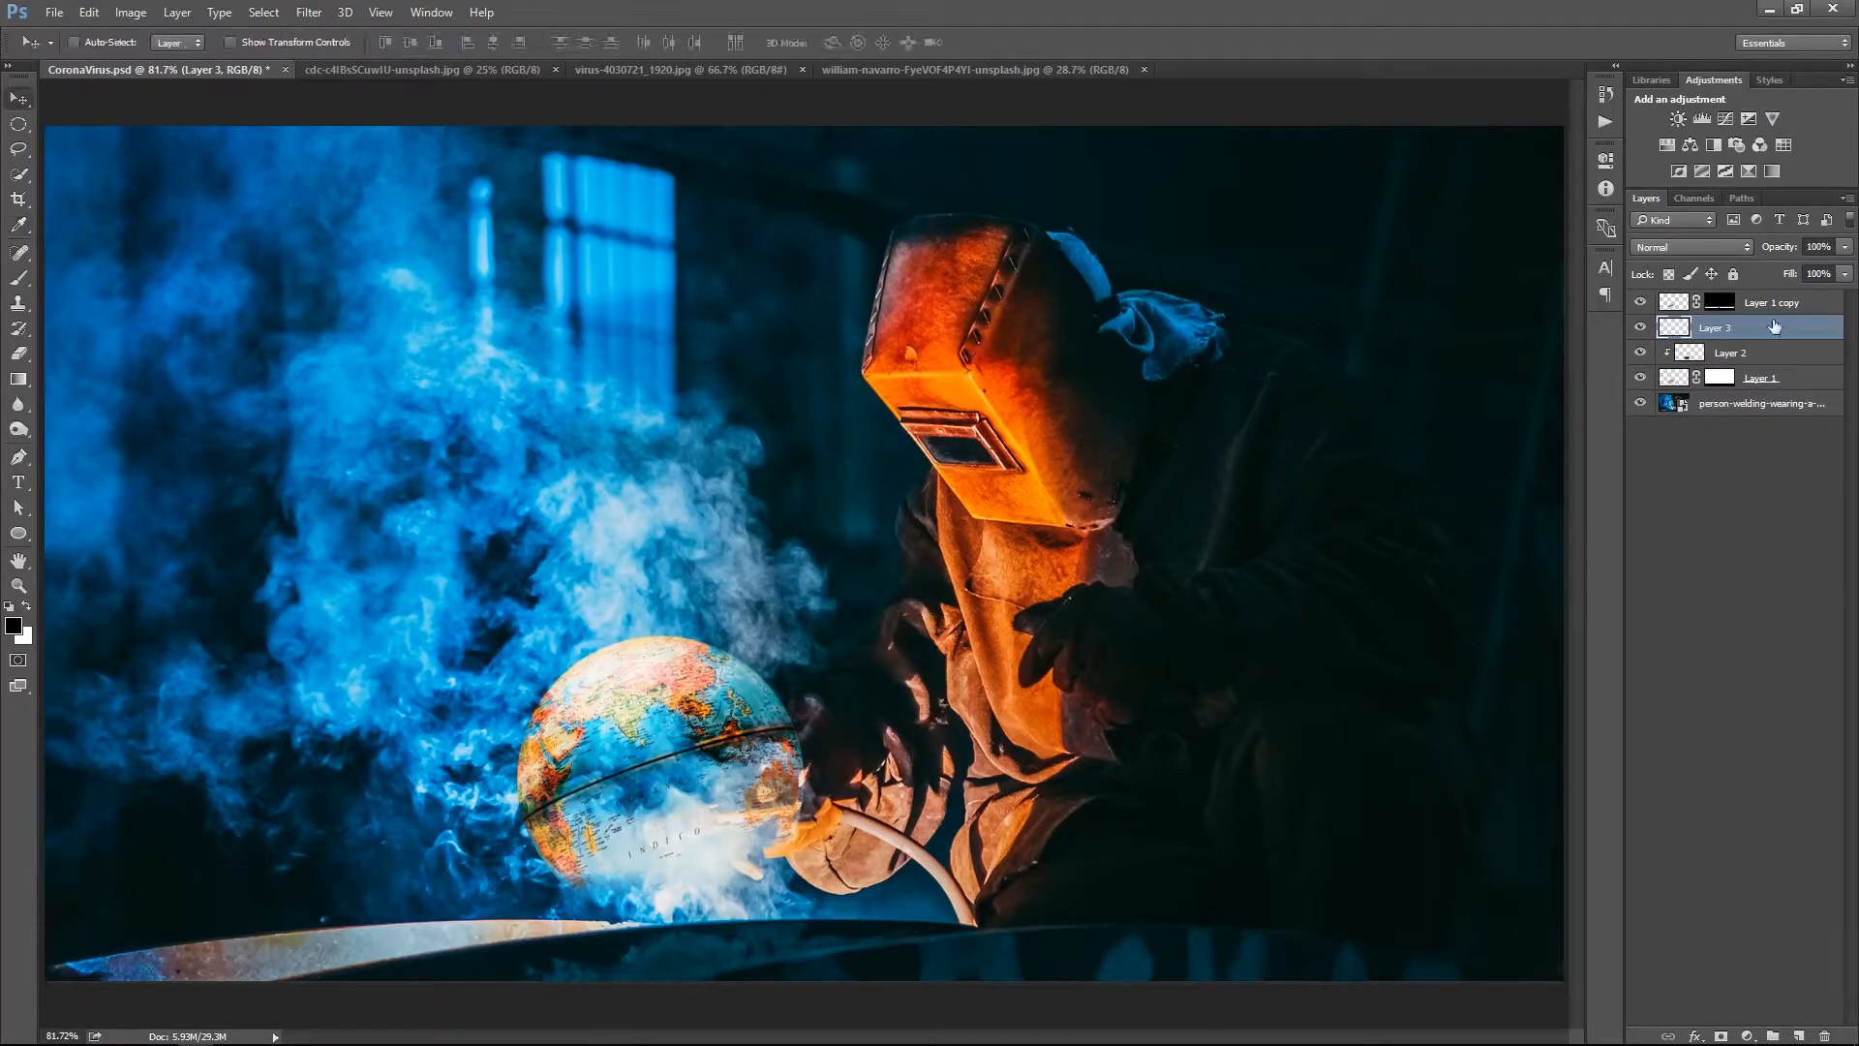
mouse_move(852, 547)
mouse_down()
mouse_move(813, 543)
mouse_move(826, 532)
mouse_up()
right_click(826, 533)
click(863, 554)
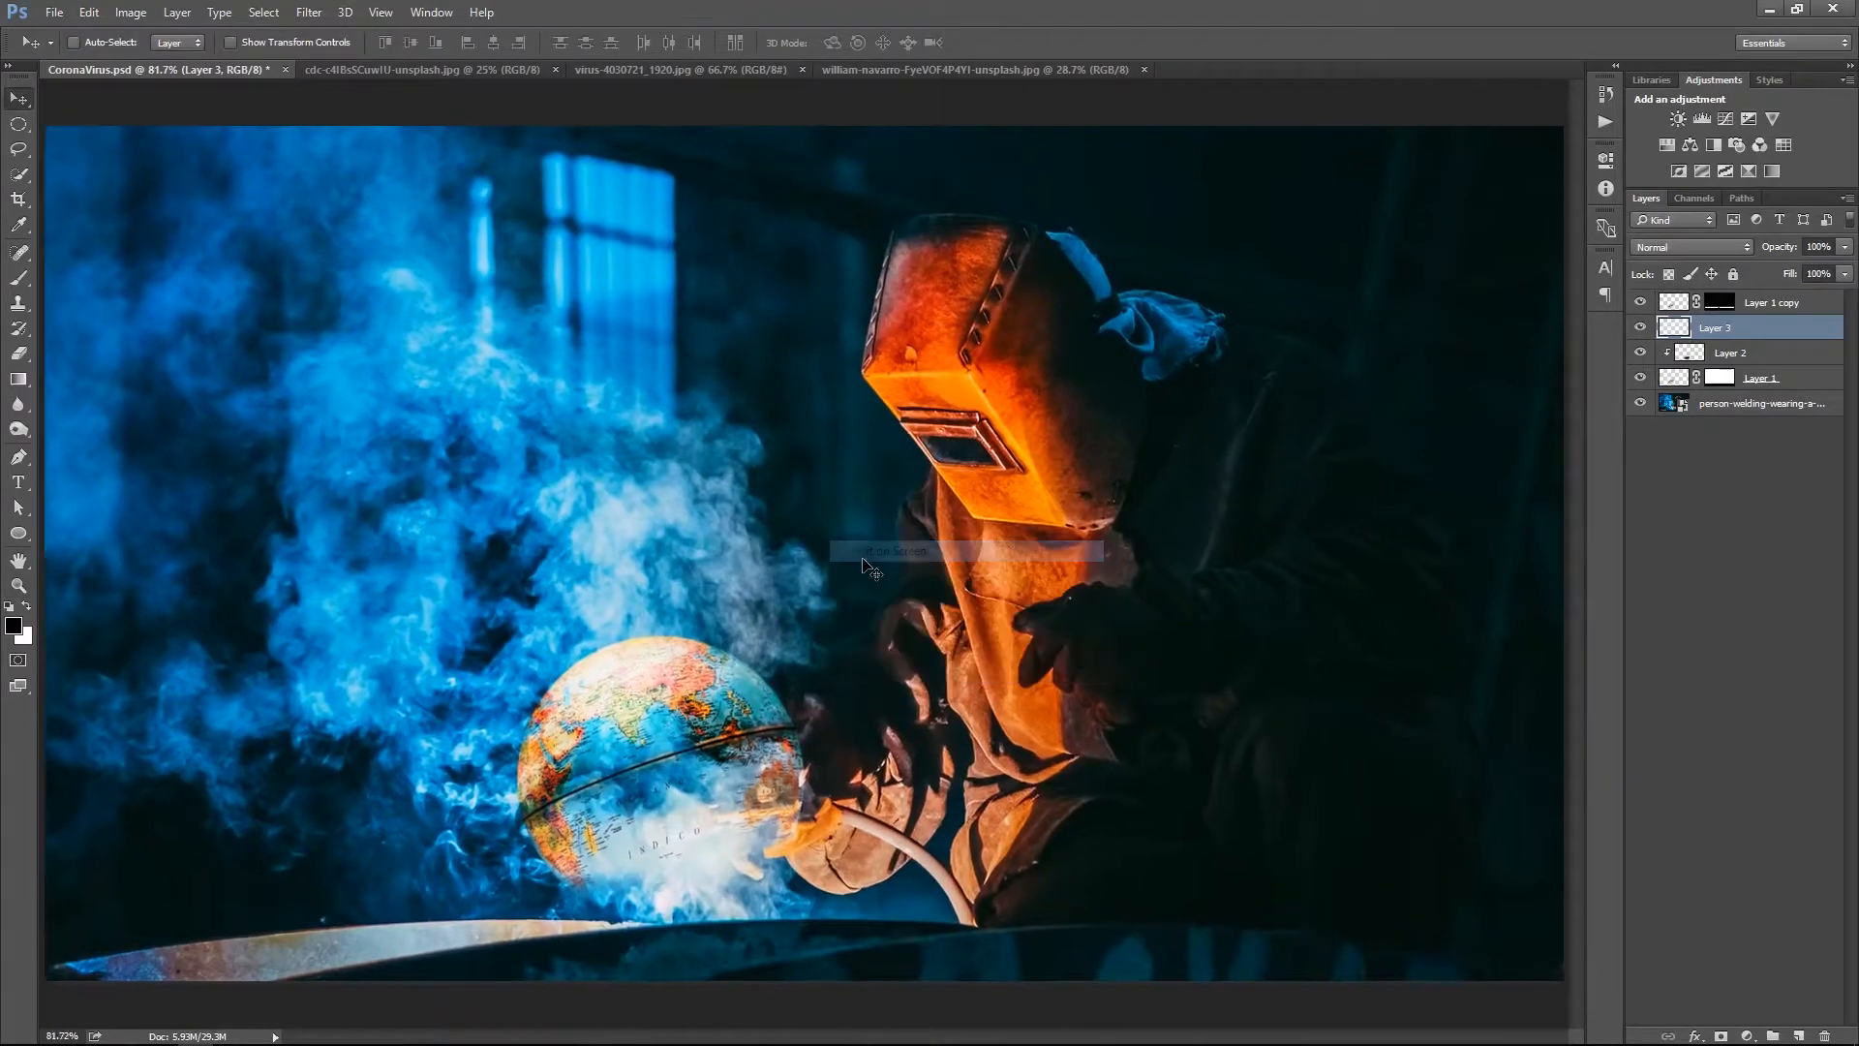
Rasterize the welder photo layer and shift its hue by +8 with Hue/Saturation
click(1736, 403)
right_click(1735, 403)
click(1579, 468)
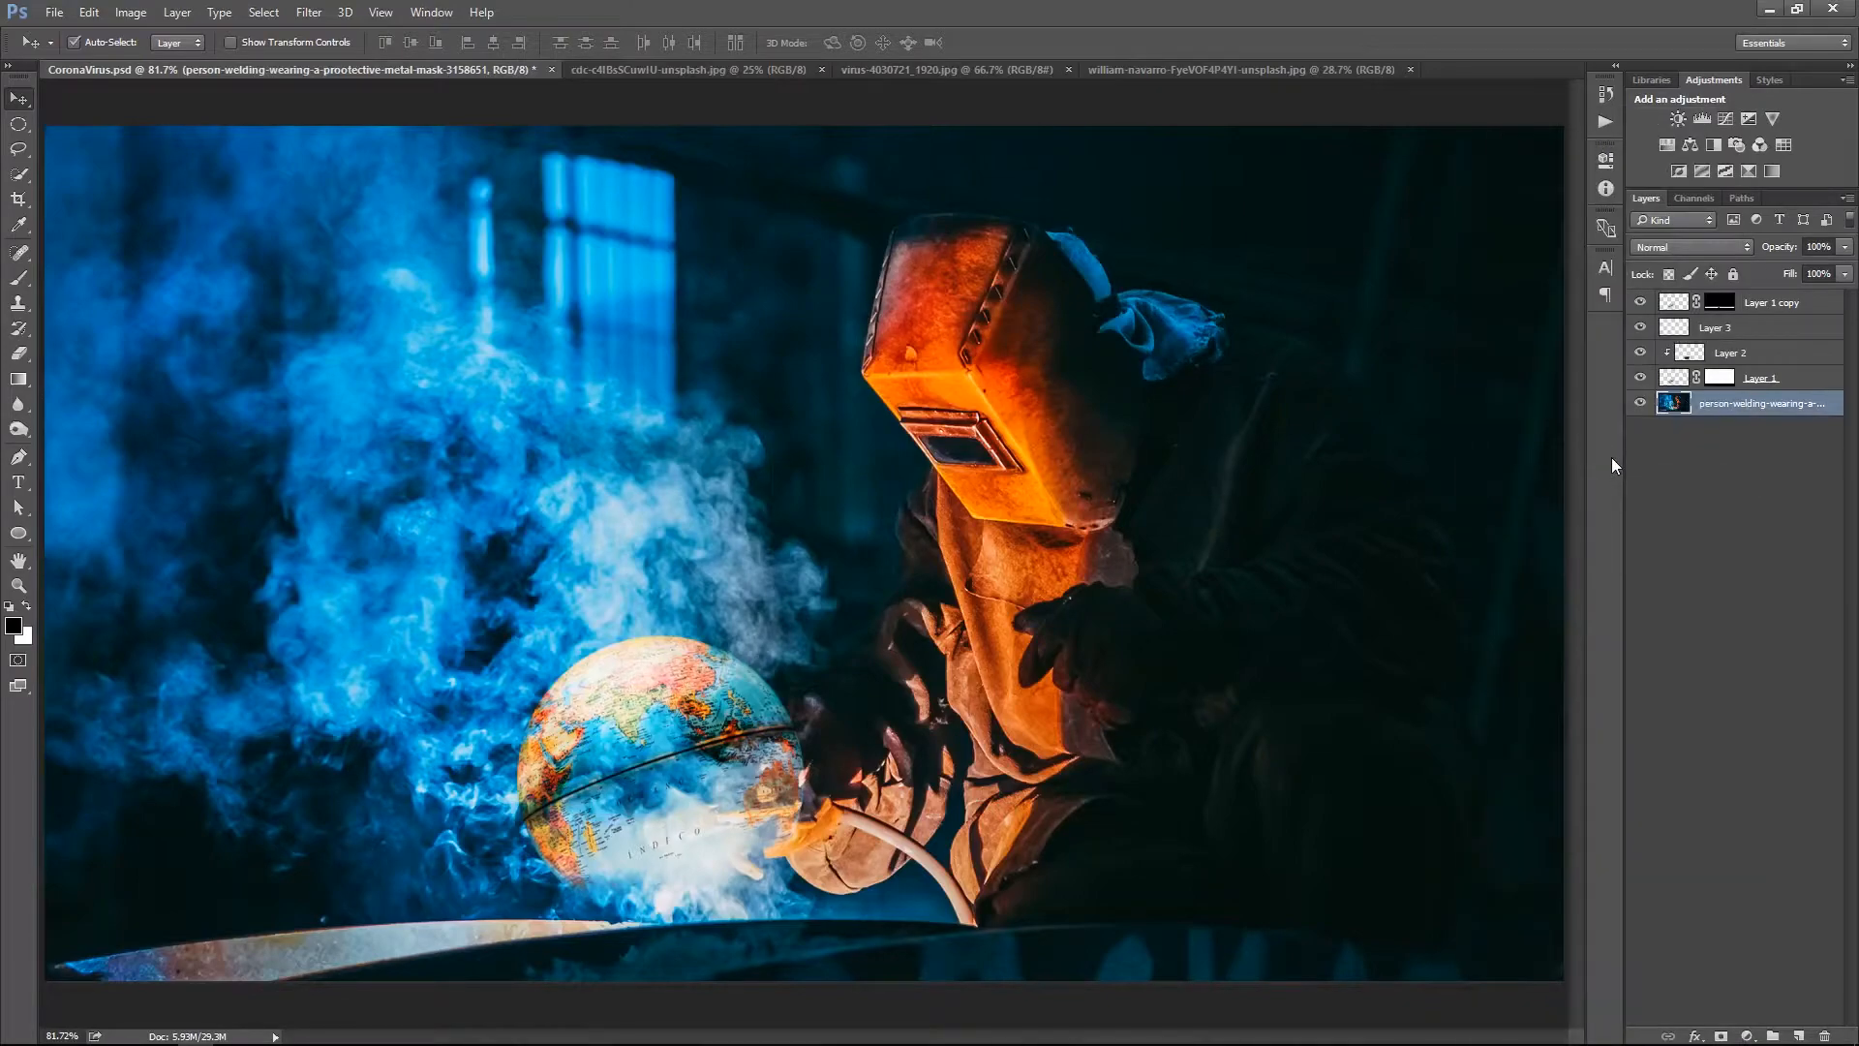
key(ctrl+u)
drag(1326, 302, 1337, 303)
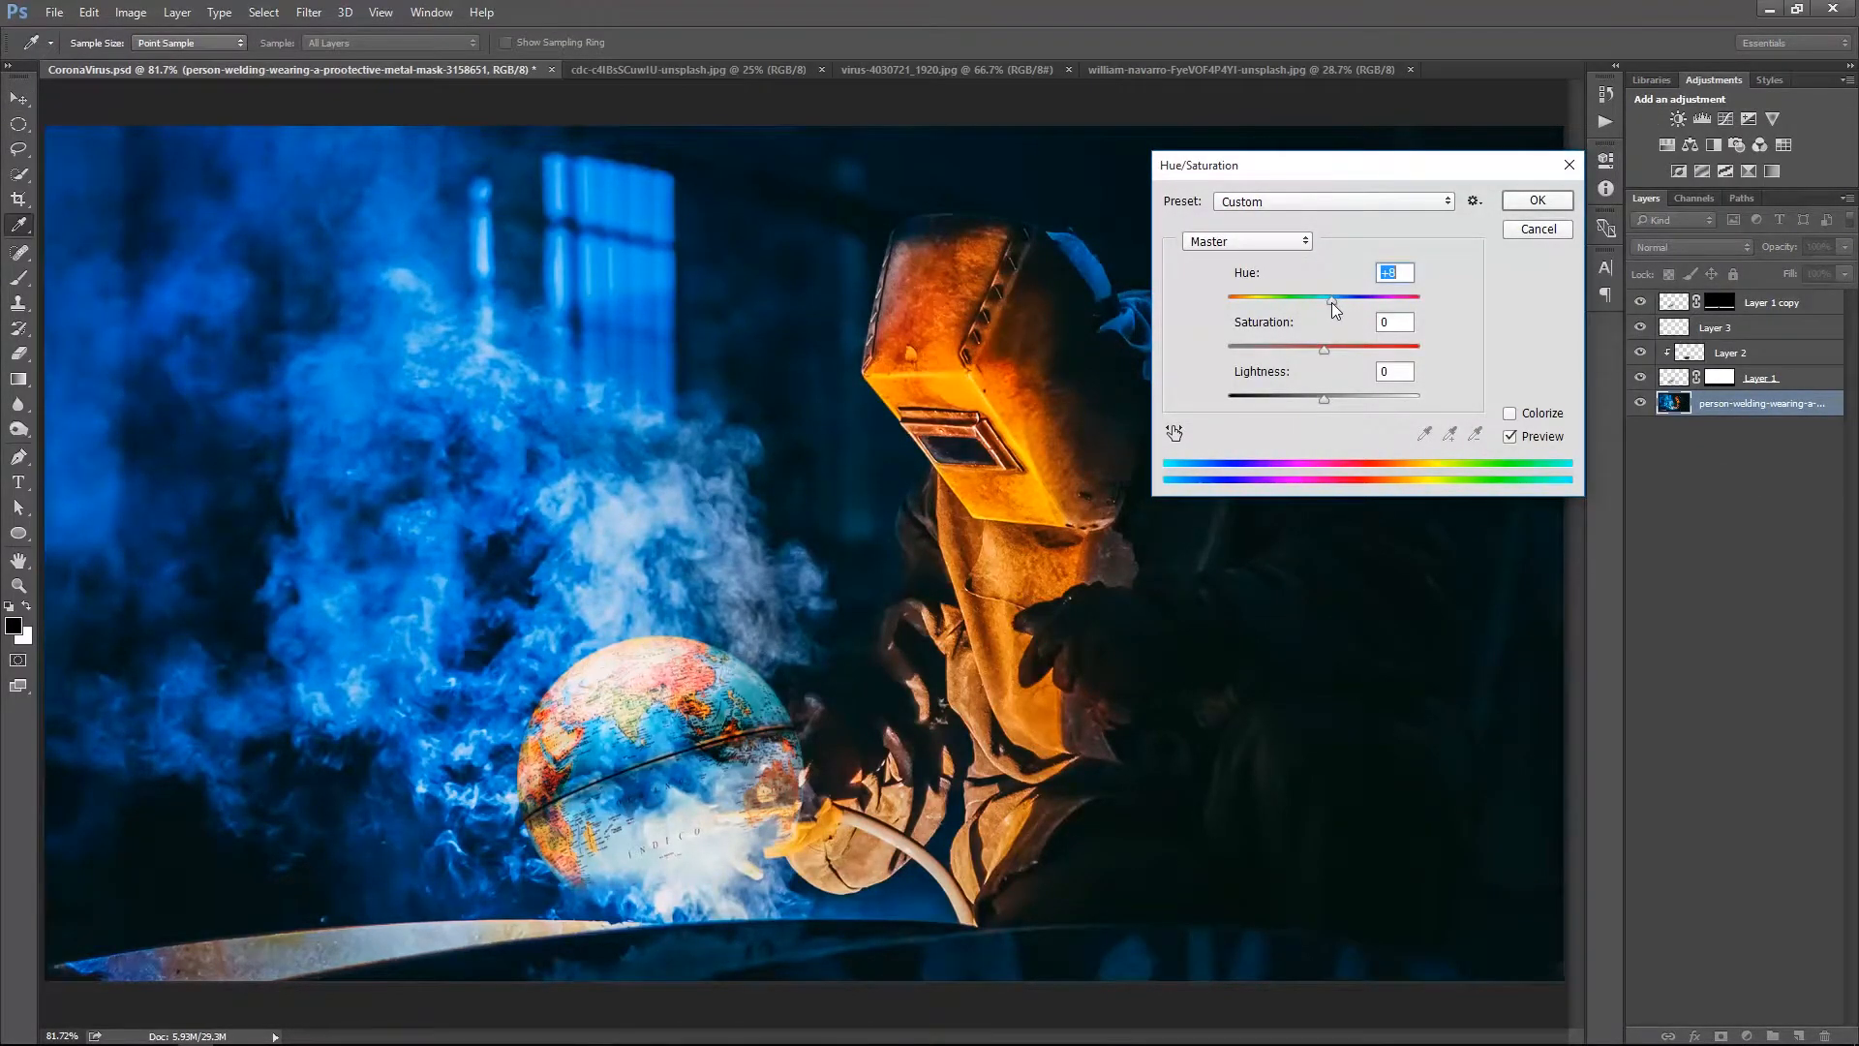
click(1538, 200)
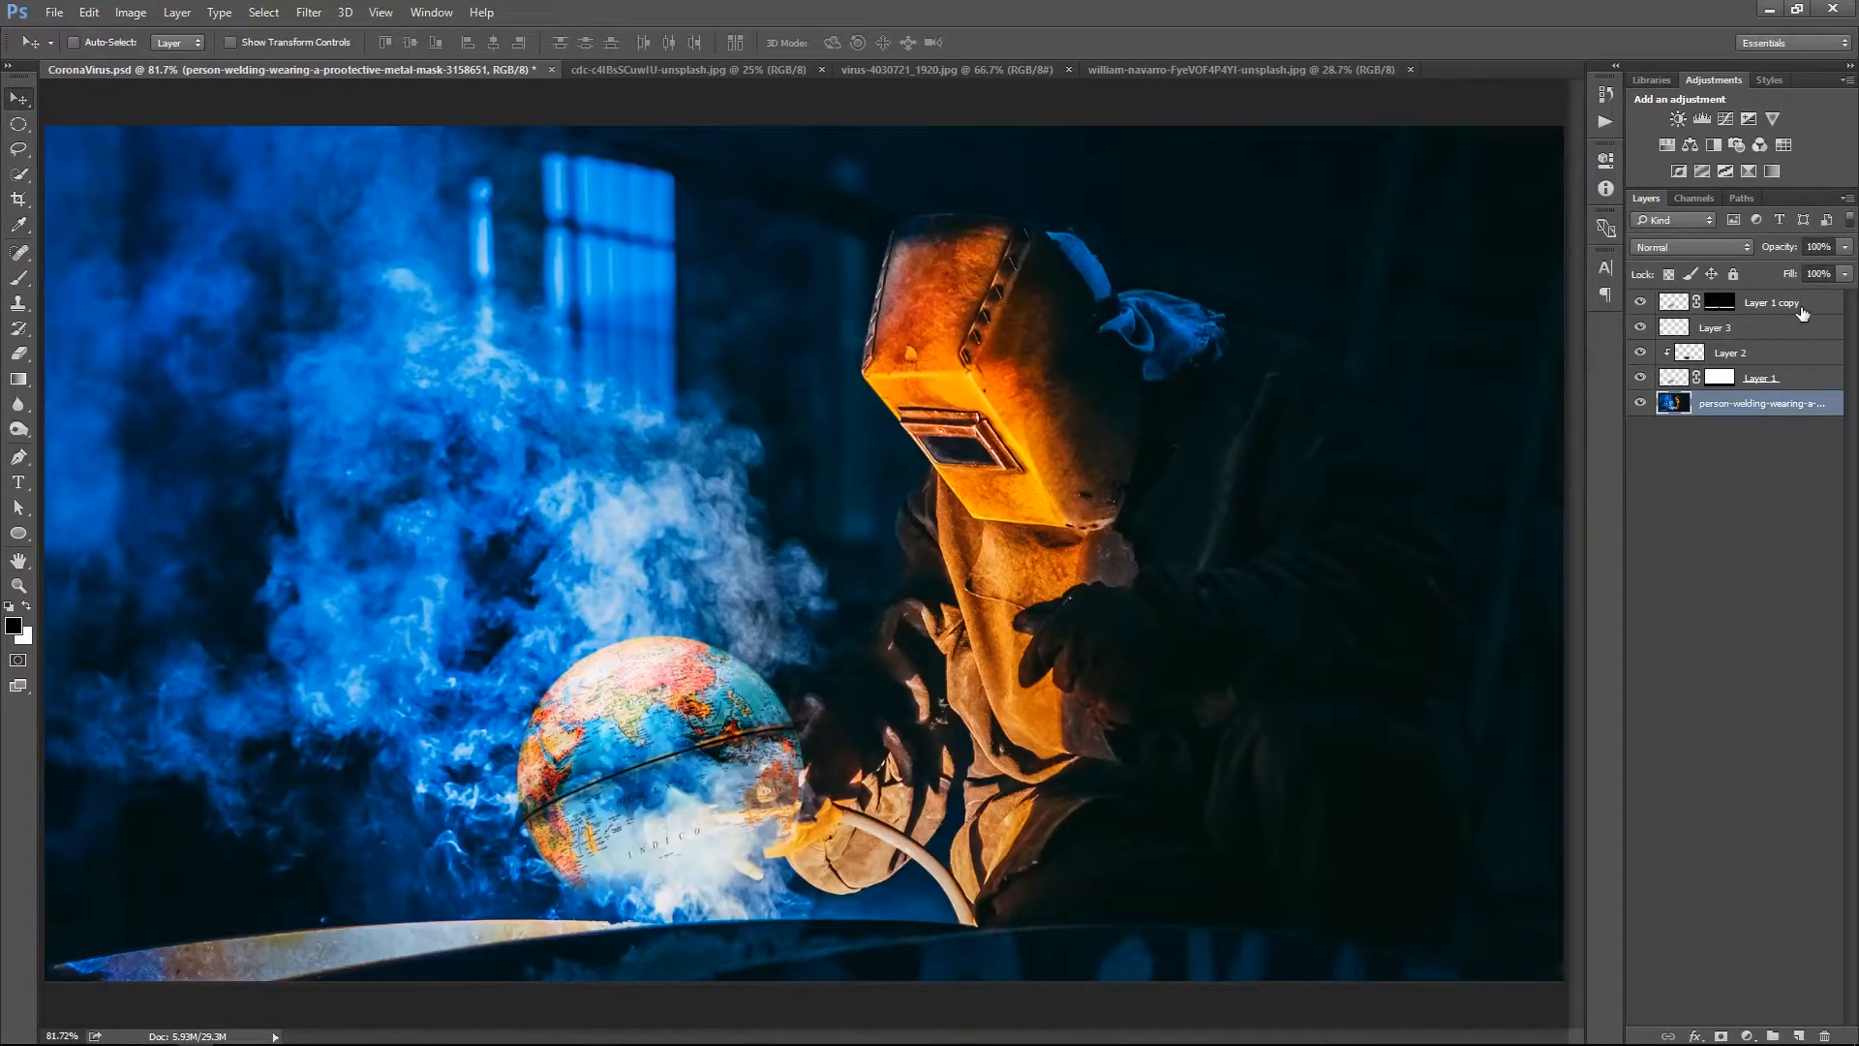
Trace the large central virus in the cdc image with the Pen tool and turn the path into a selection
click(686, 71)
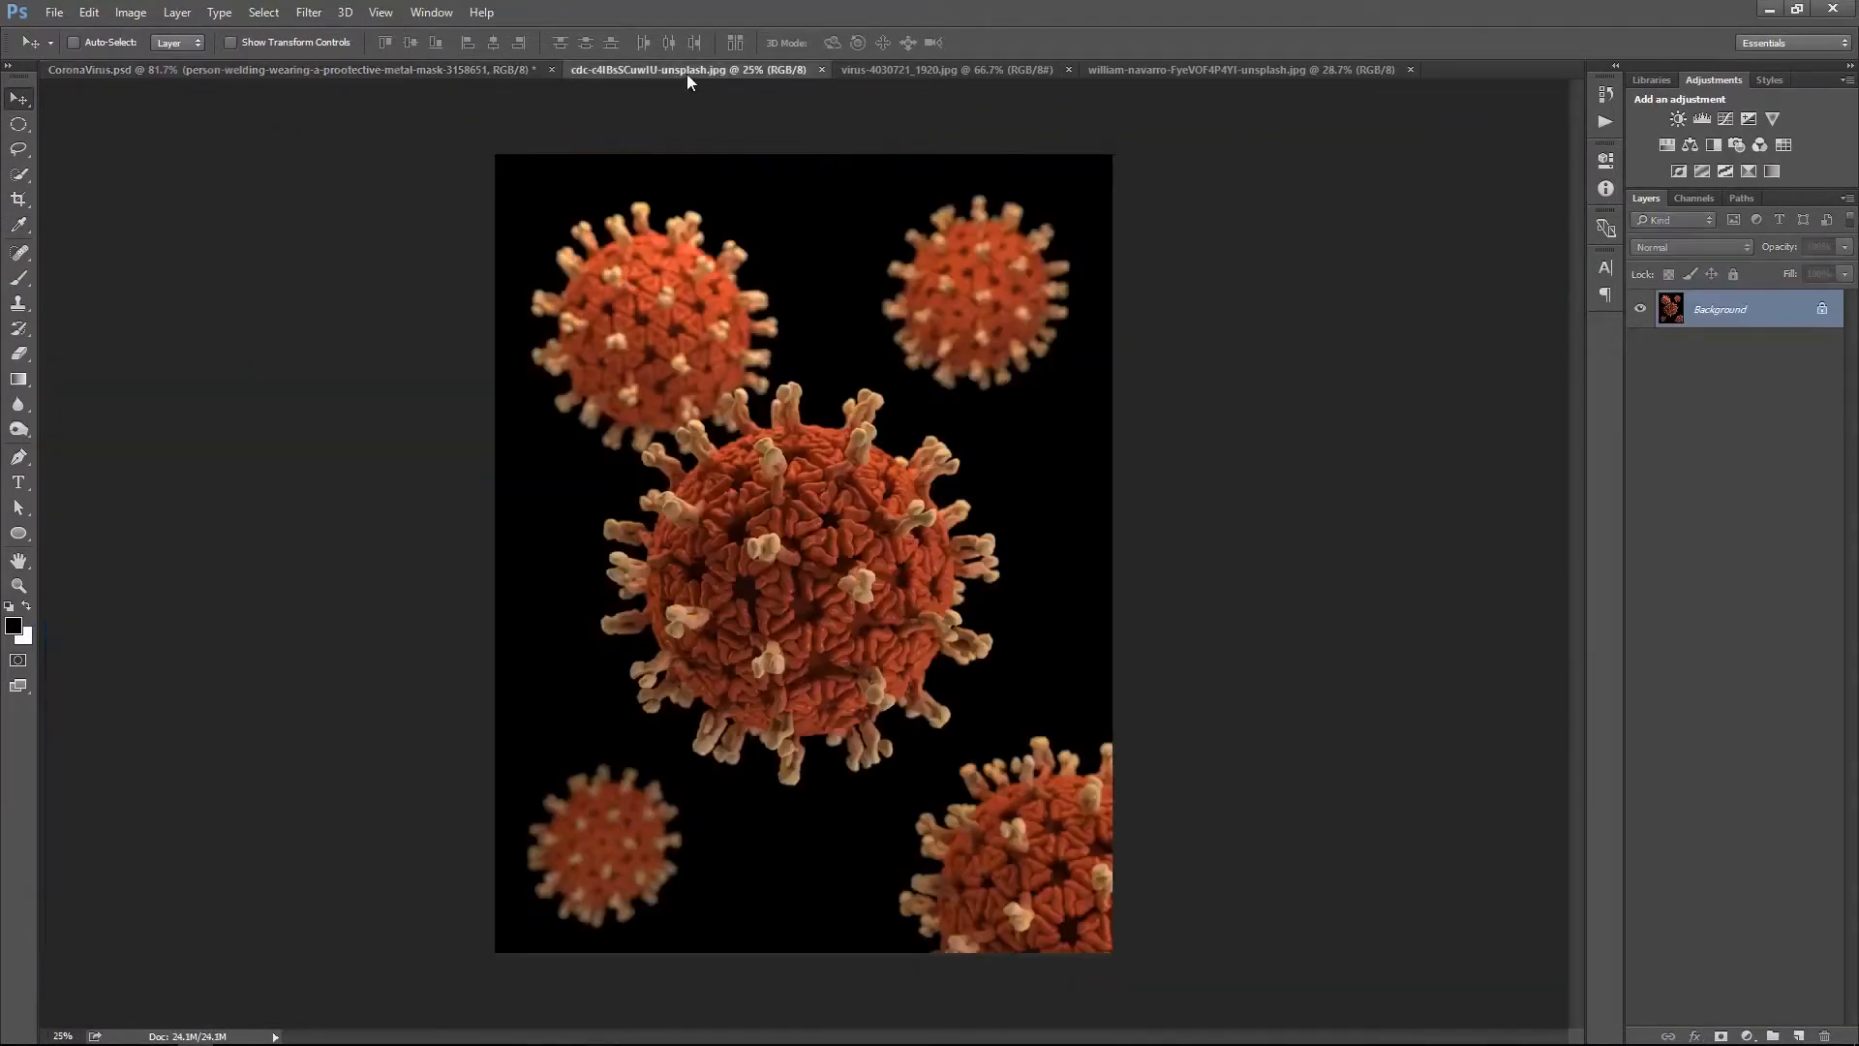
key(z)
mouse_move(718, 463)
mouse_down()
mouse_move(780, 463)
mouse_move(754, 464)
mouse_up()
key(v)
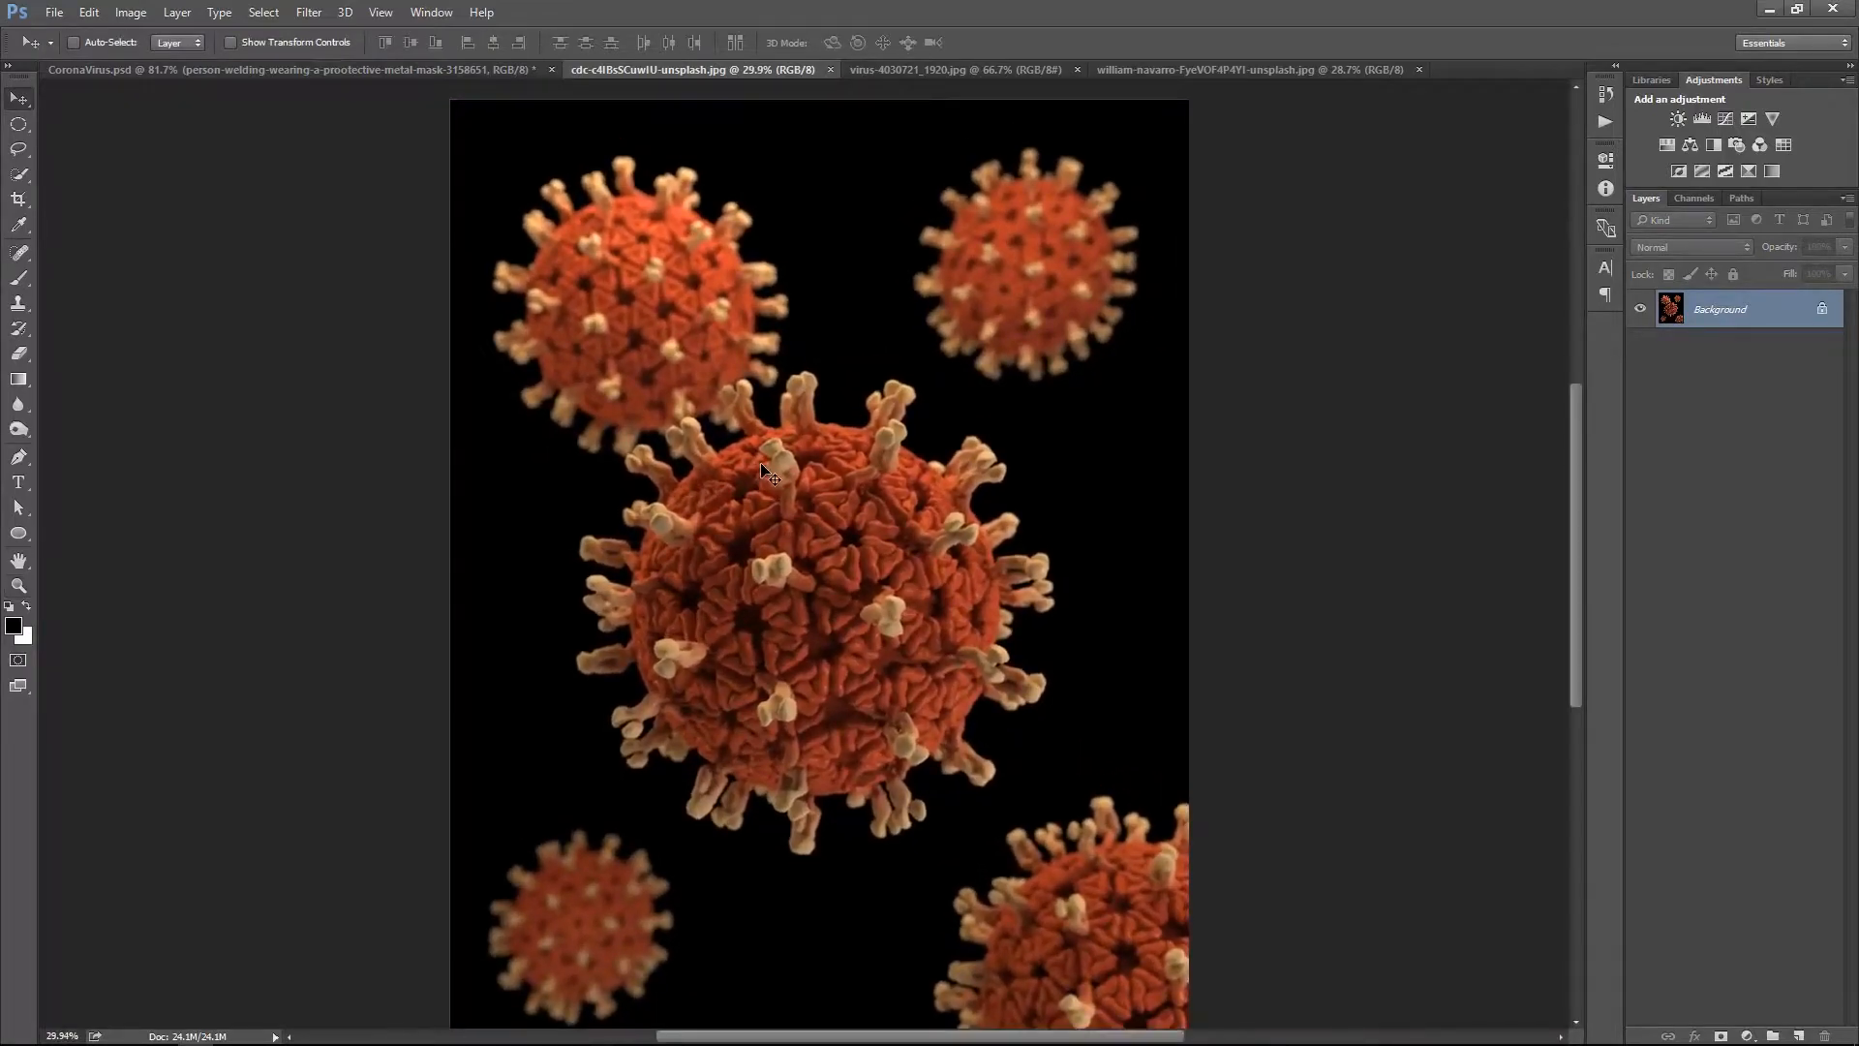
key(p)
click(845, 361)
click(944, 384)
click(1044, 419)
click(1079, 545)
click(1090, 642)
click(1061, 733)
click(1006, 792)
click(937, 841)
click(729, 853)
click(666, 814)
click(597, 759)
click(554, 670)
click(549, 505)
click(609, 489)
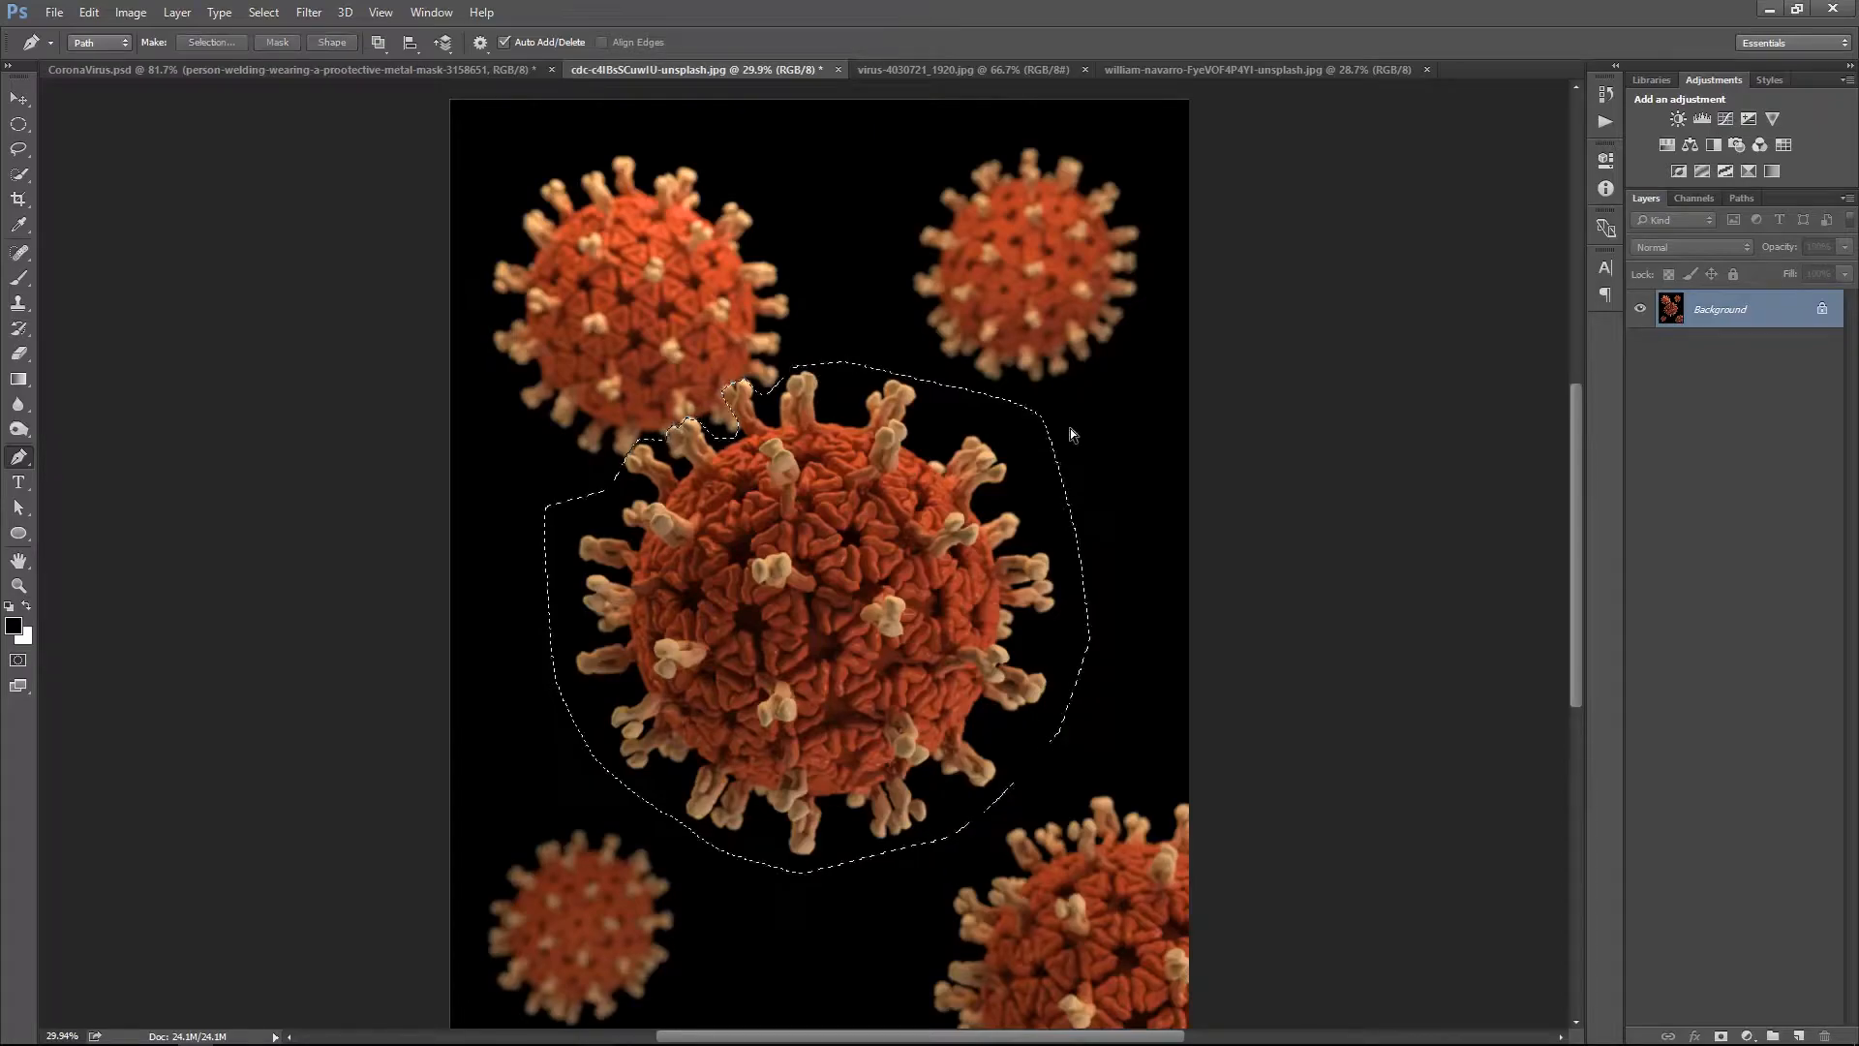
Paste the selected virus into CoronaVirus.psd on the empty layer above the welder photo and set its blend mode to Lighter Color
key(z)
click(445, 71)
drag(854, 586, 789, 572)
right_click(765, 532)
click(796, 548)
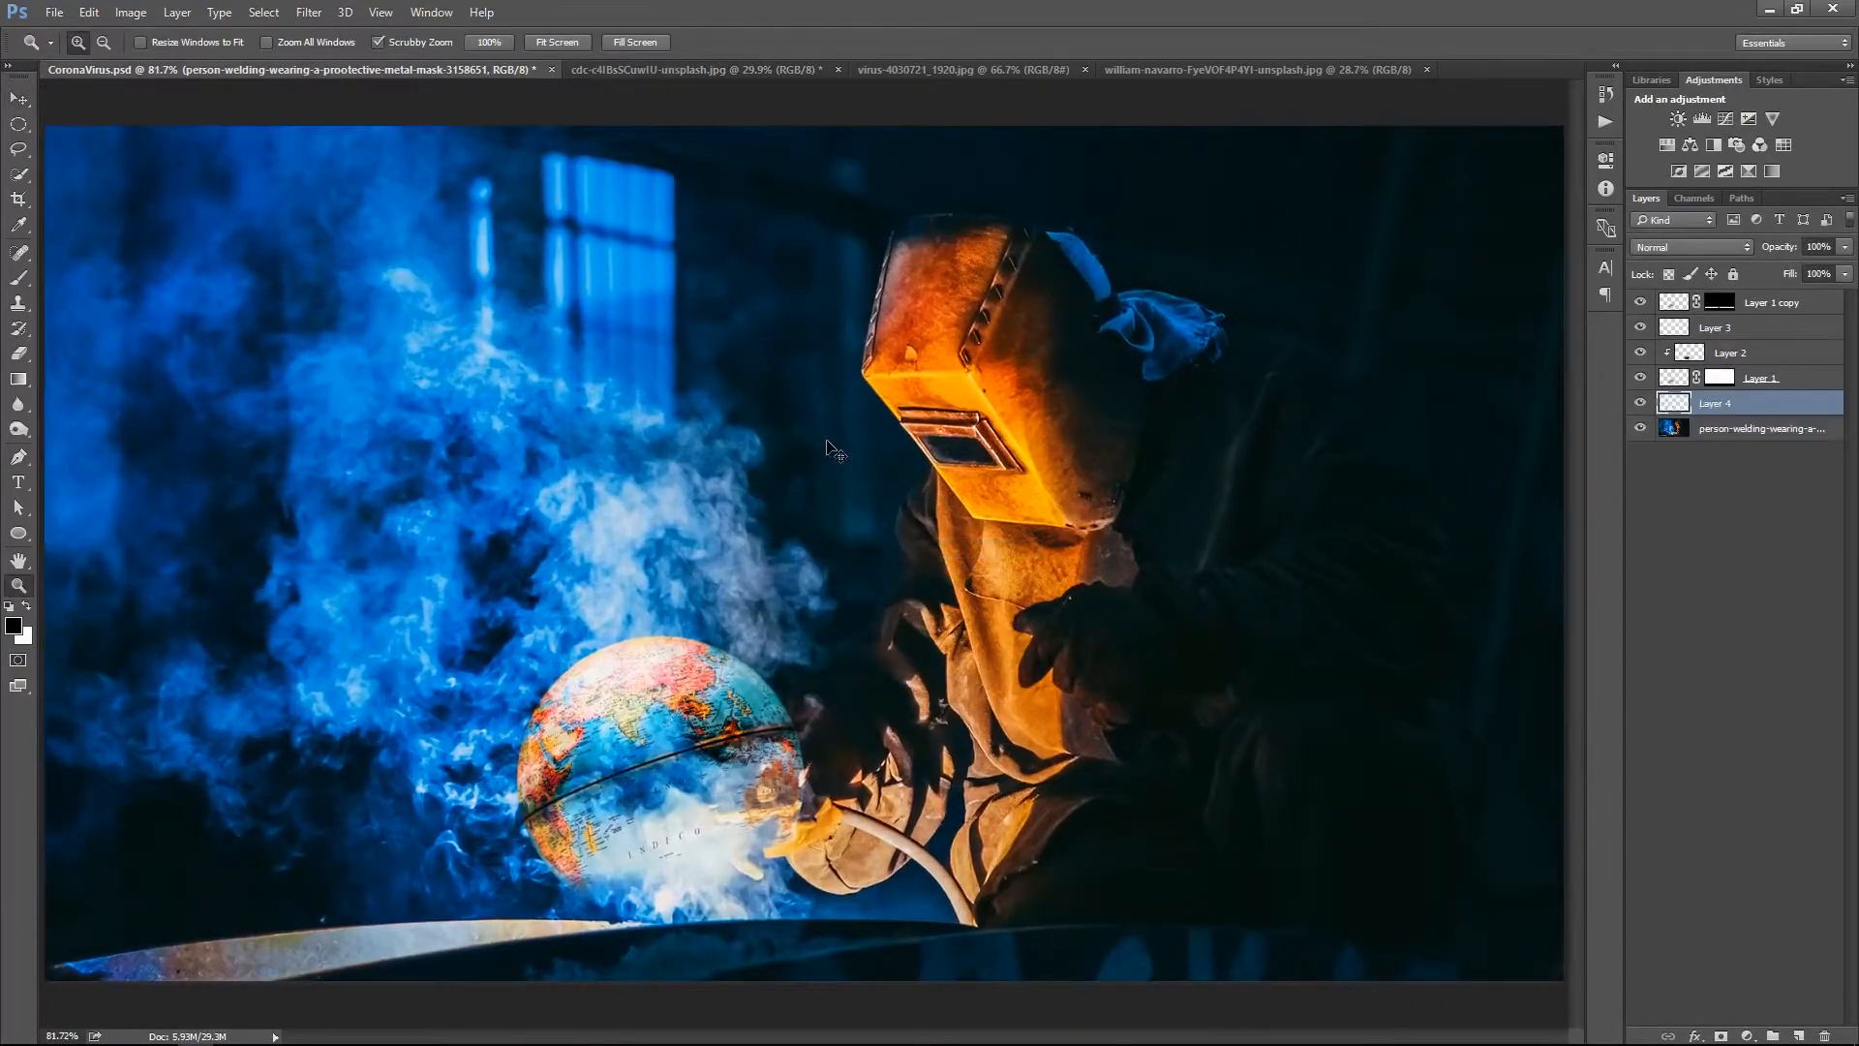
key(ctrl+v)
click(1711, 251)
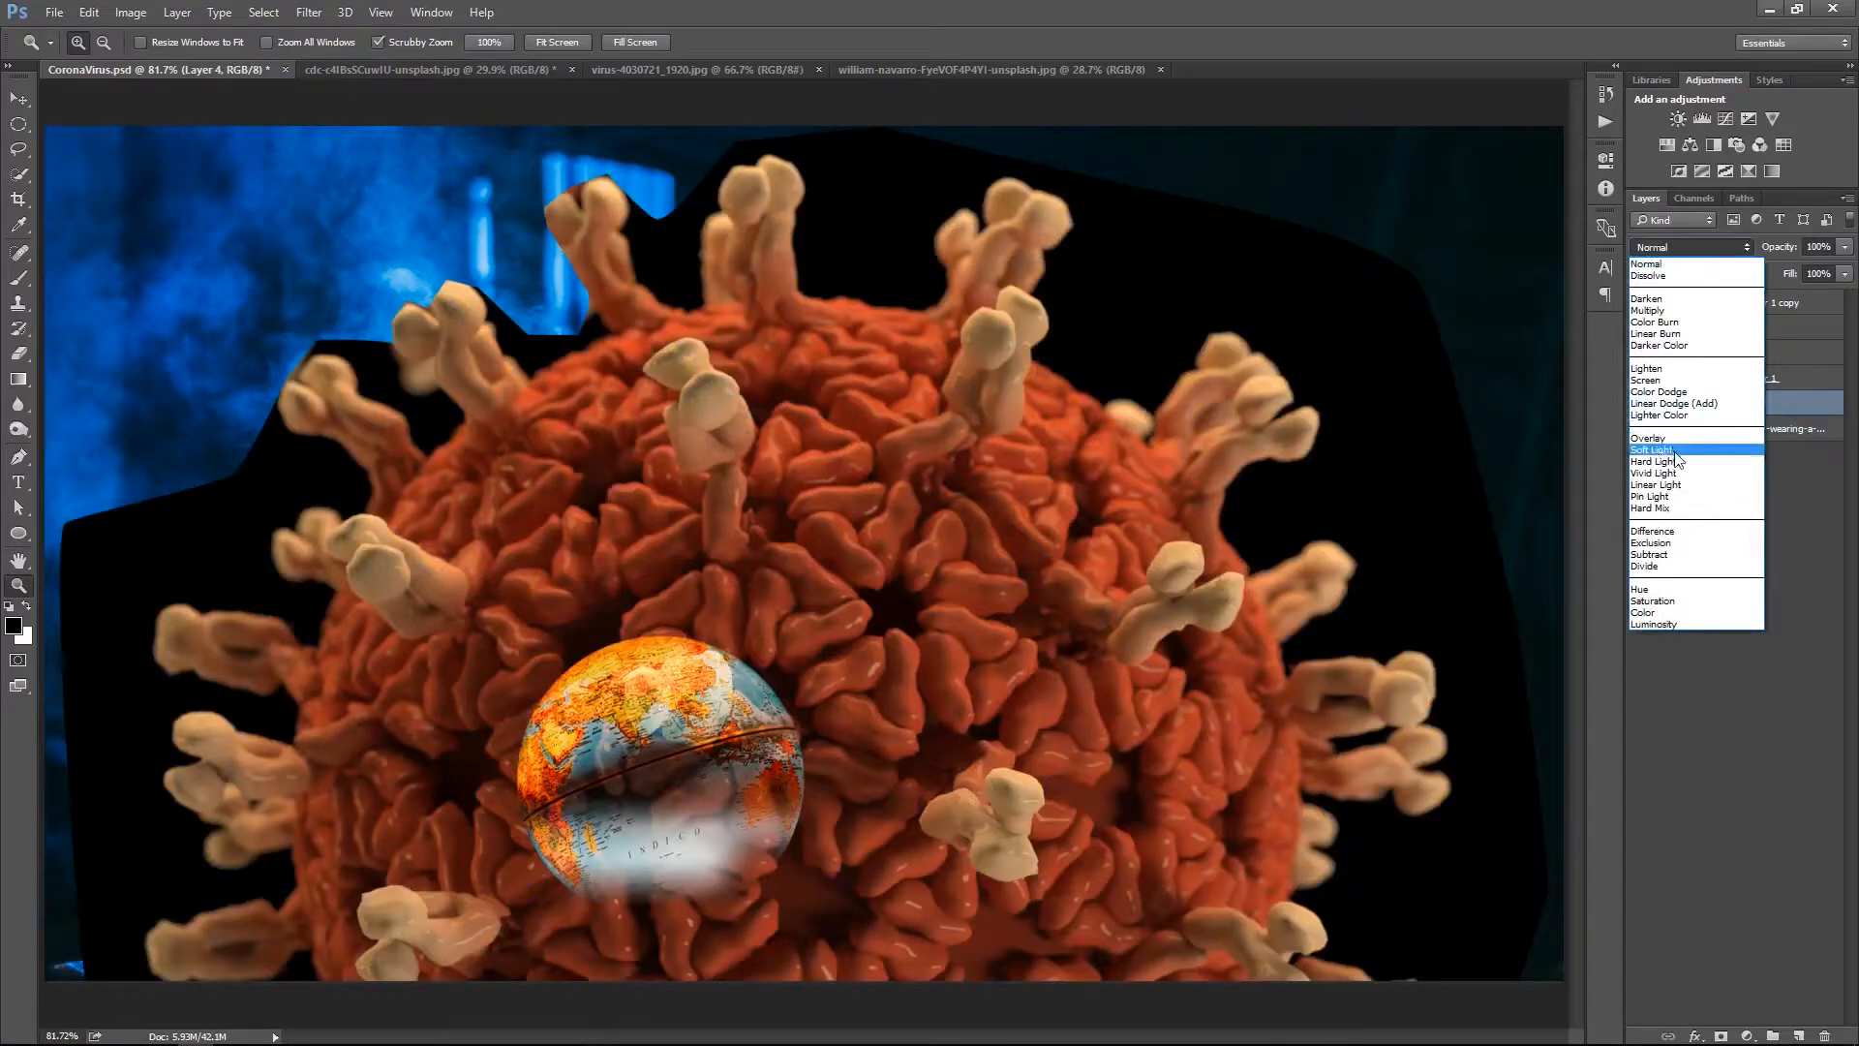
click(1684, 416)
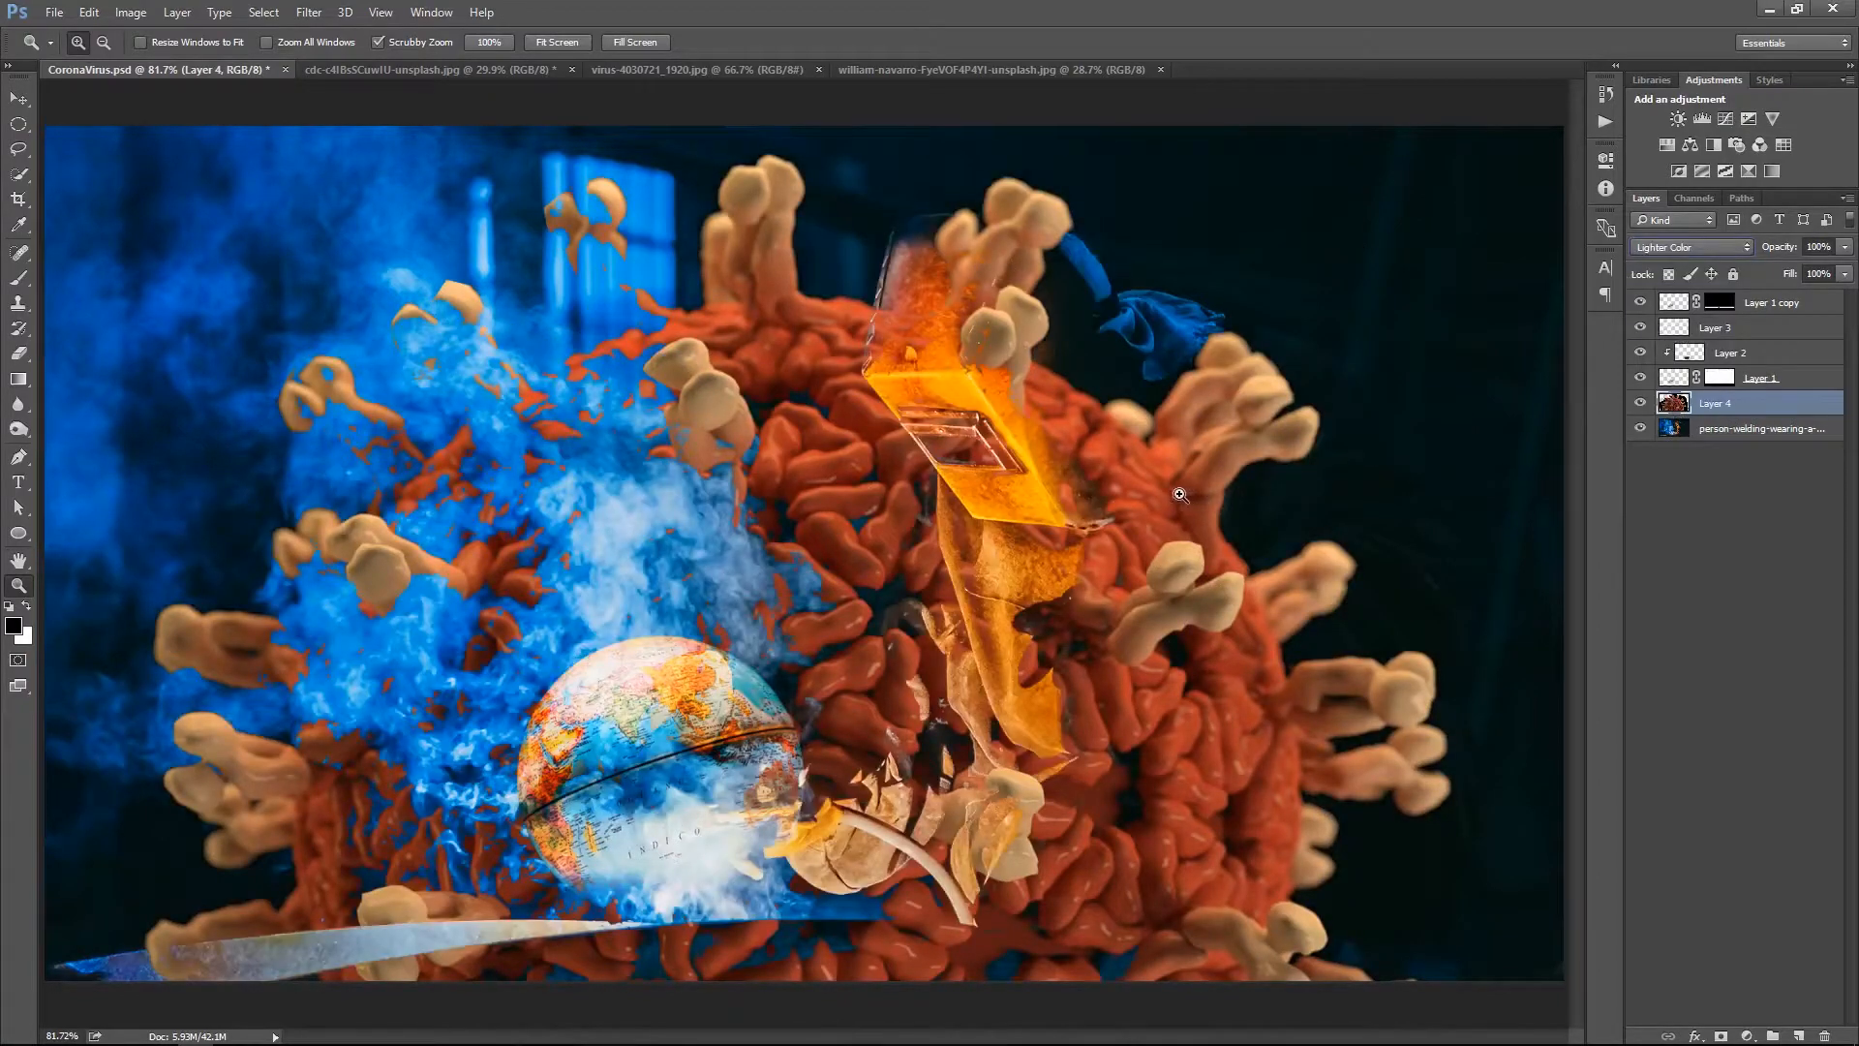
Scale the pasted virus down to about 8.4% and place it between the window and the welder's helmet
drag(1184, 495, 1171, 496)
key(v)
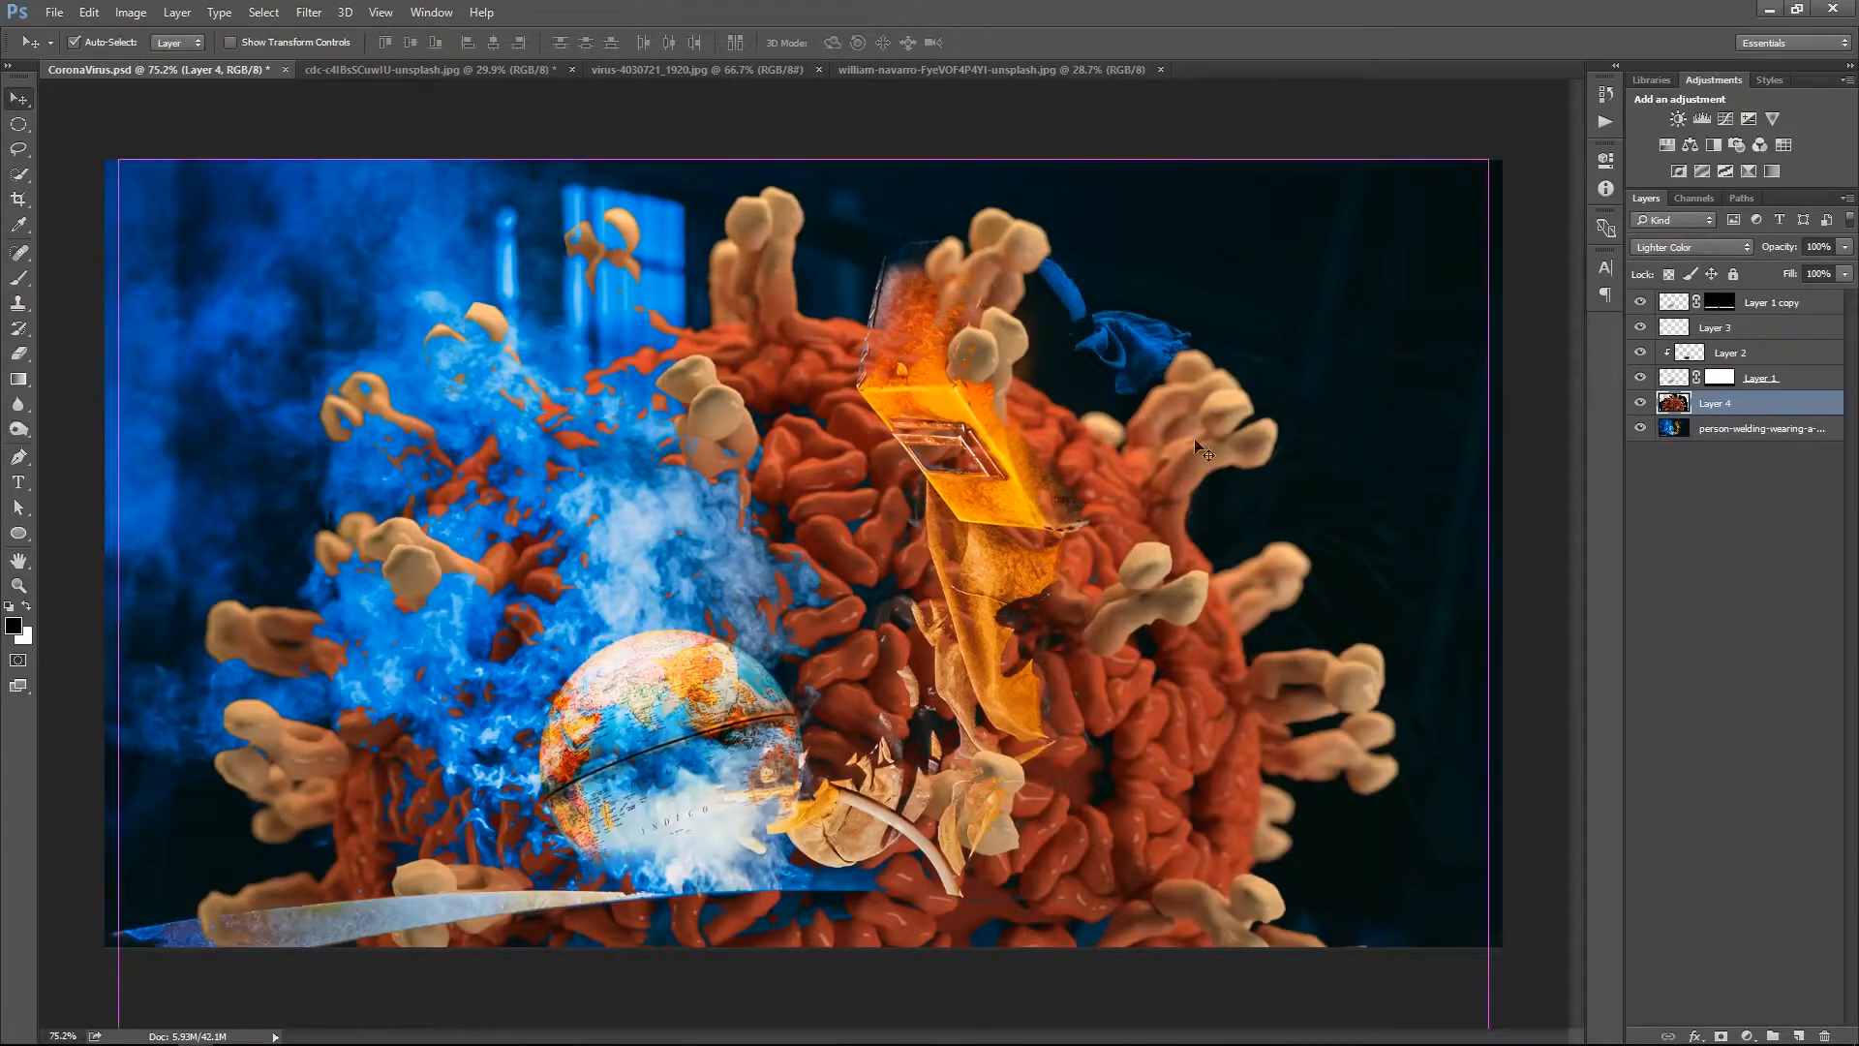
key(ctrl+t)
drag(1500, 160, 905, 702)
drag(872, 779, 827, 312)
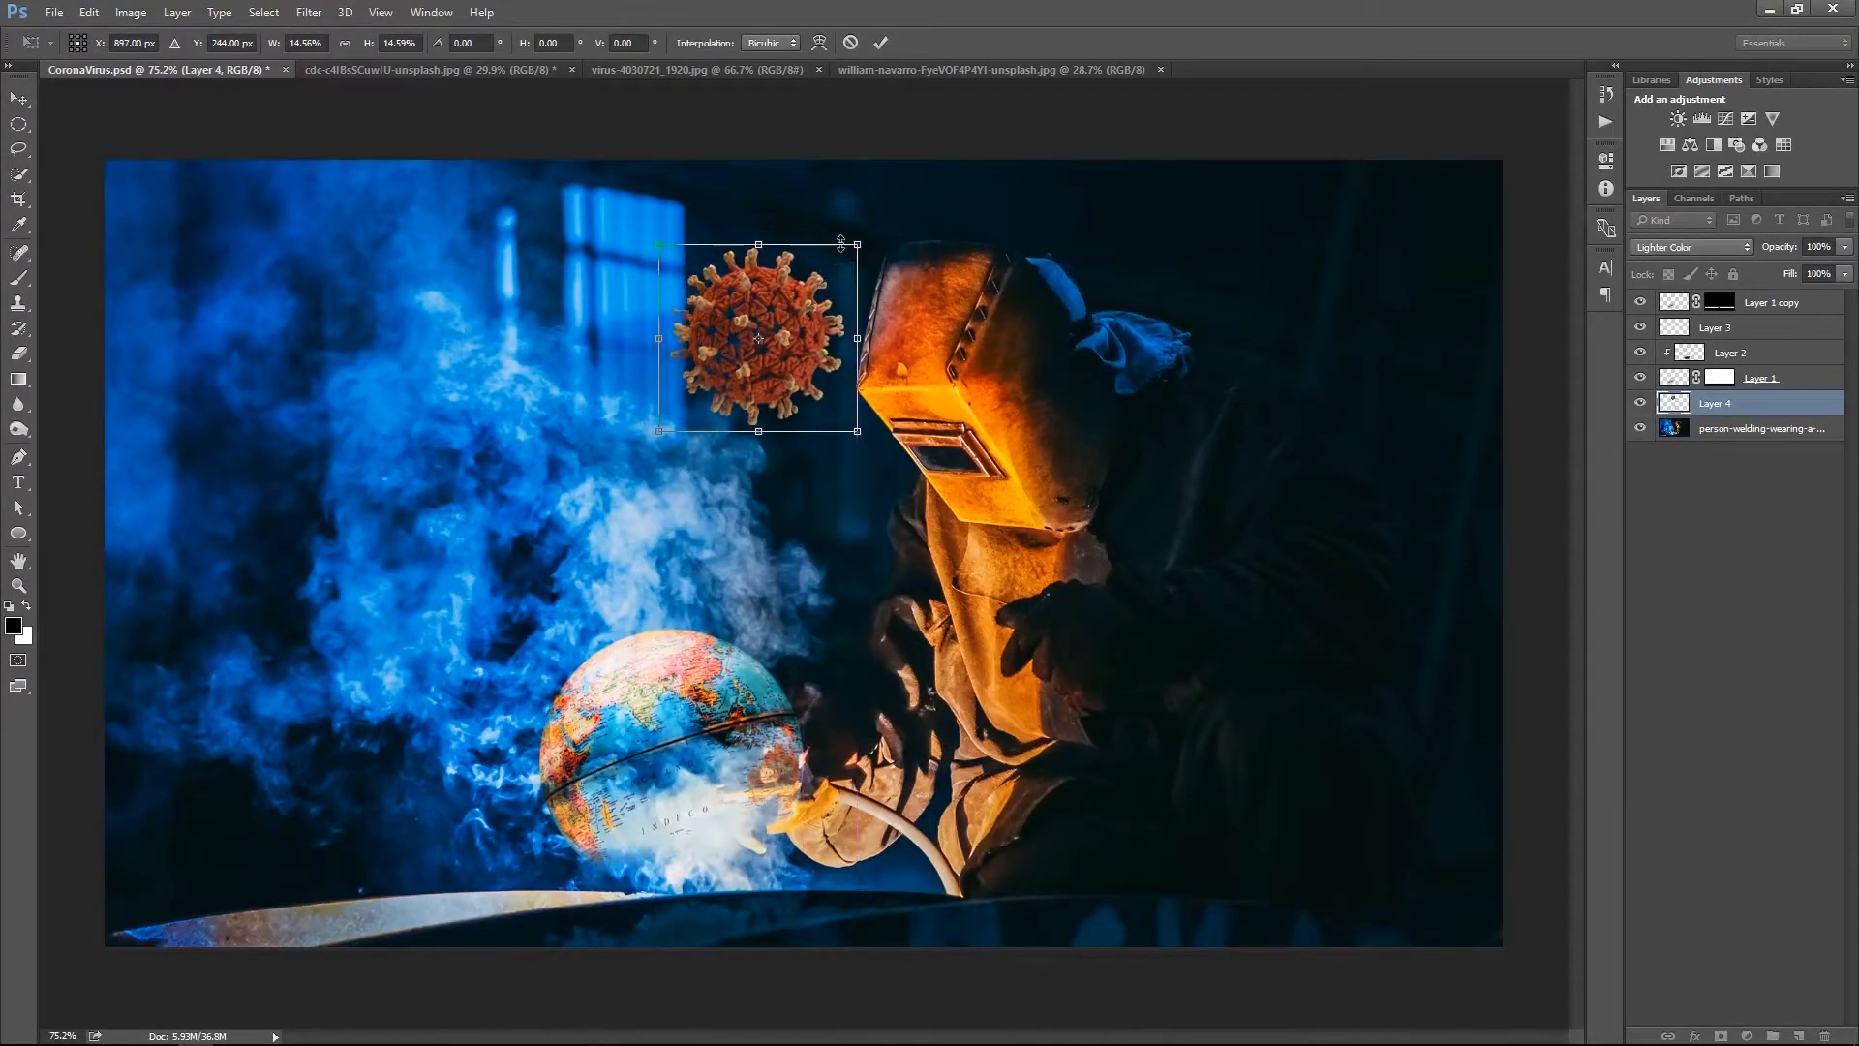
drag(856, 243, 824, 275)
drag(789, 335, 779, 263)
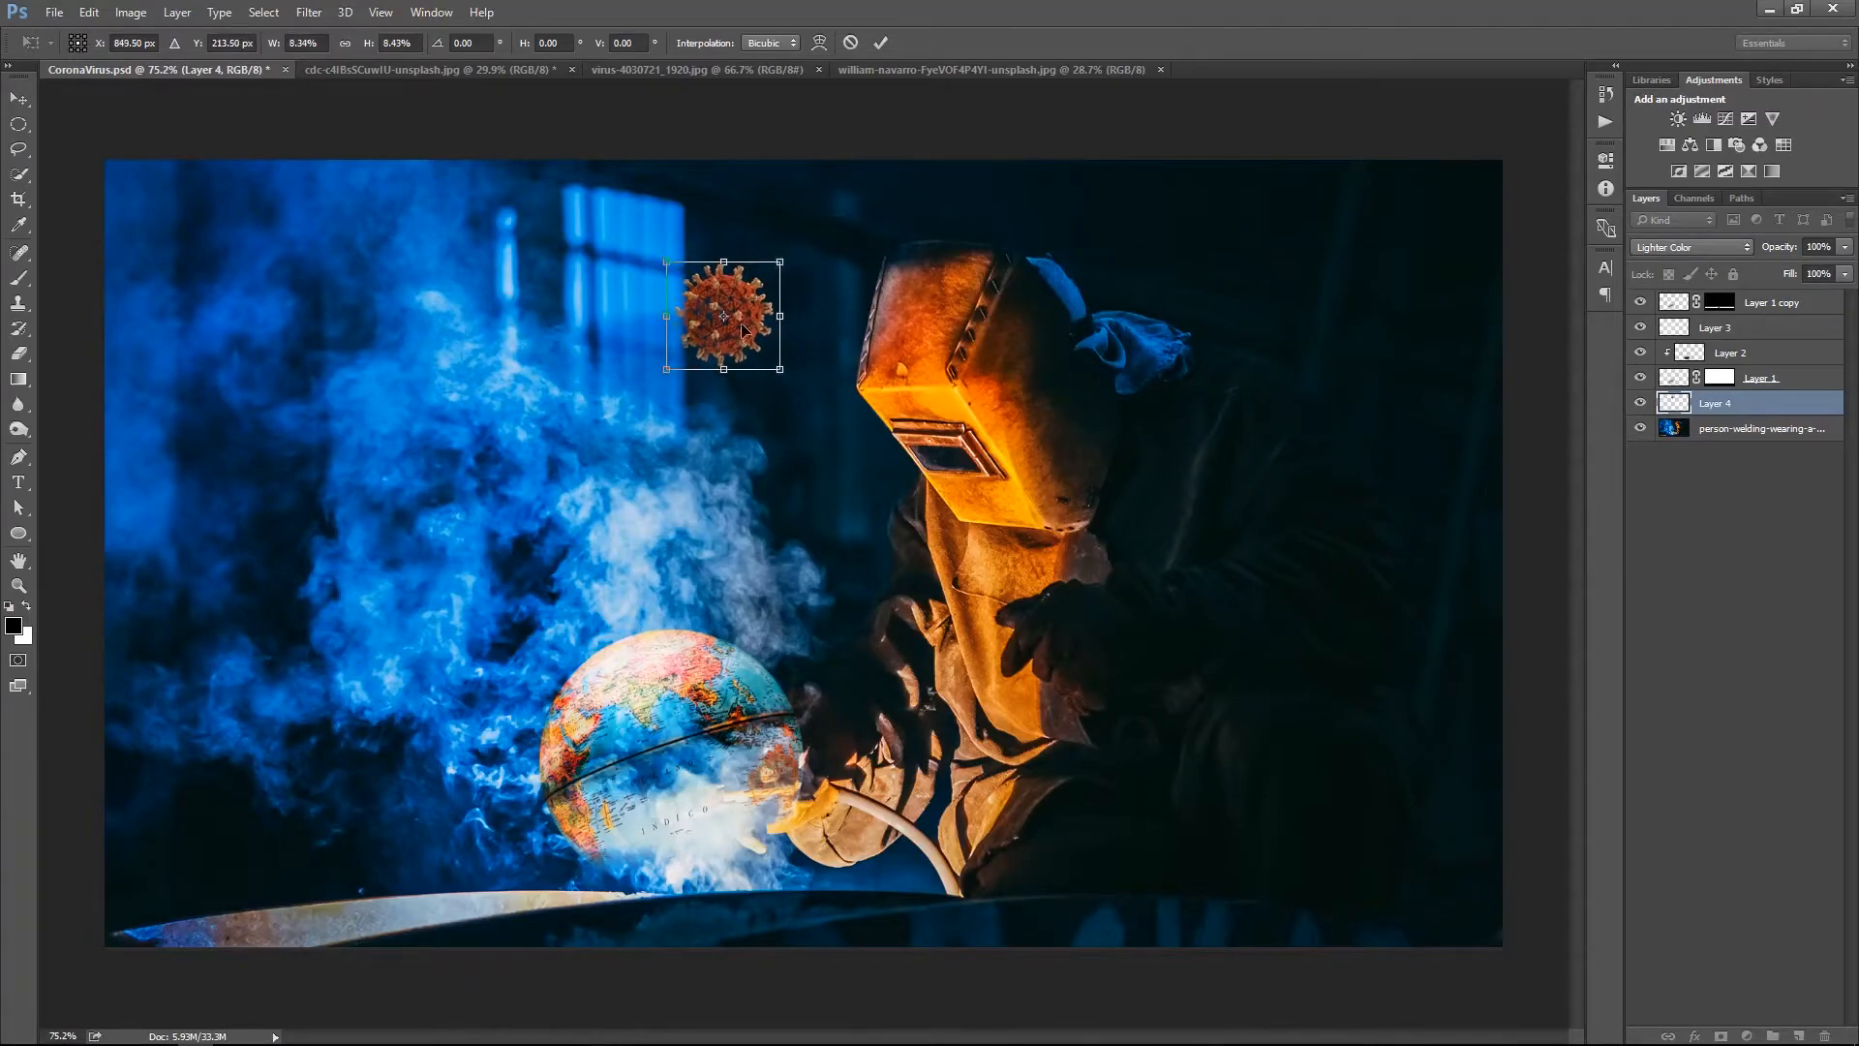
key(Return)
Duplicate the small virus twice, placing one slightly larger copy over the smoke and the other at the photo's upper-left corner
drag(742, 324, 383, 555)
key(ctrl+t)
key(Return)
ctrl+click(733, 337)
drag(730, 335, 237, 221)
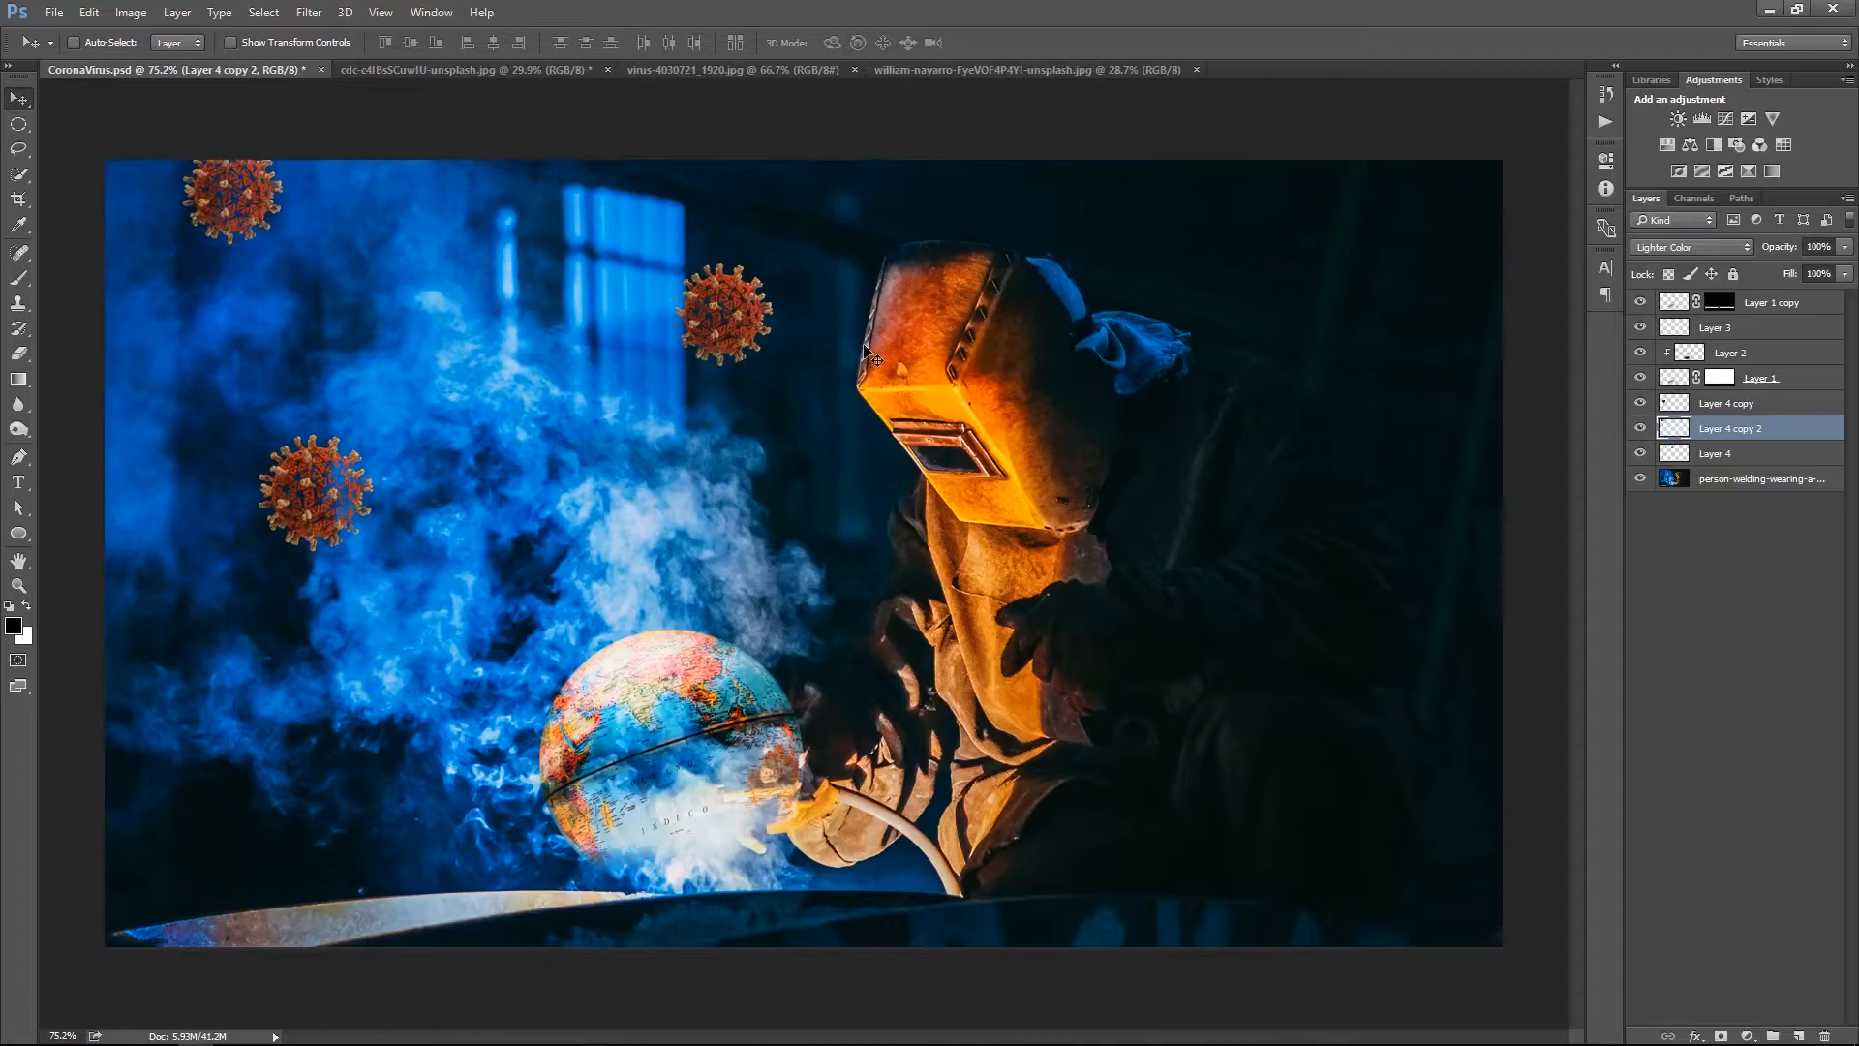
Copy the whole blue virus image from virus-4030721_1920.jpg and return to CoronaVirus.psd
click(711, 70)
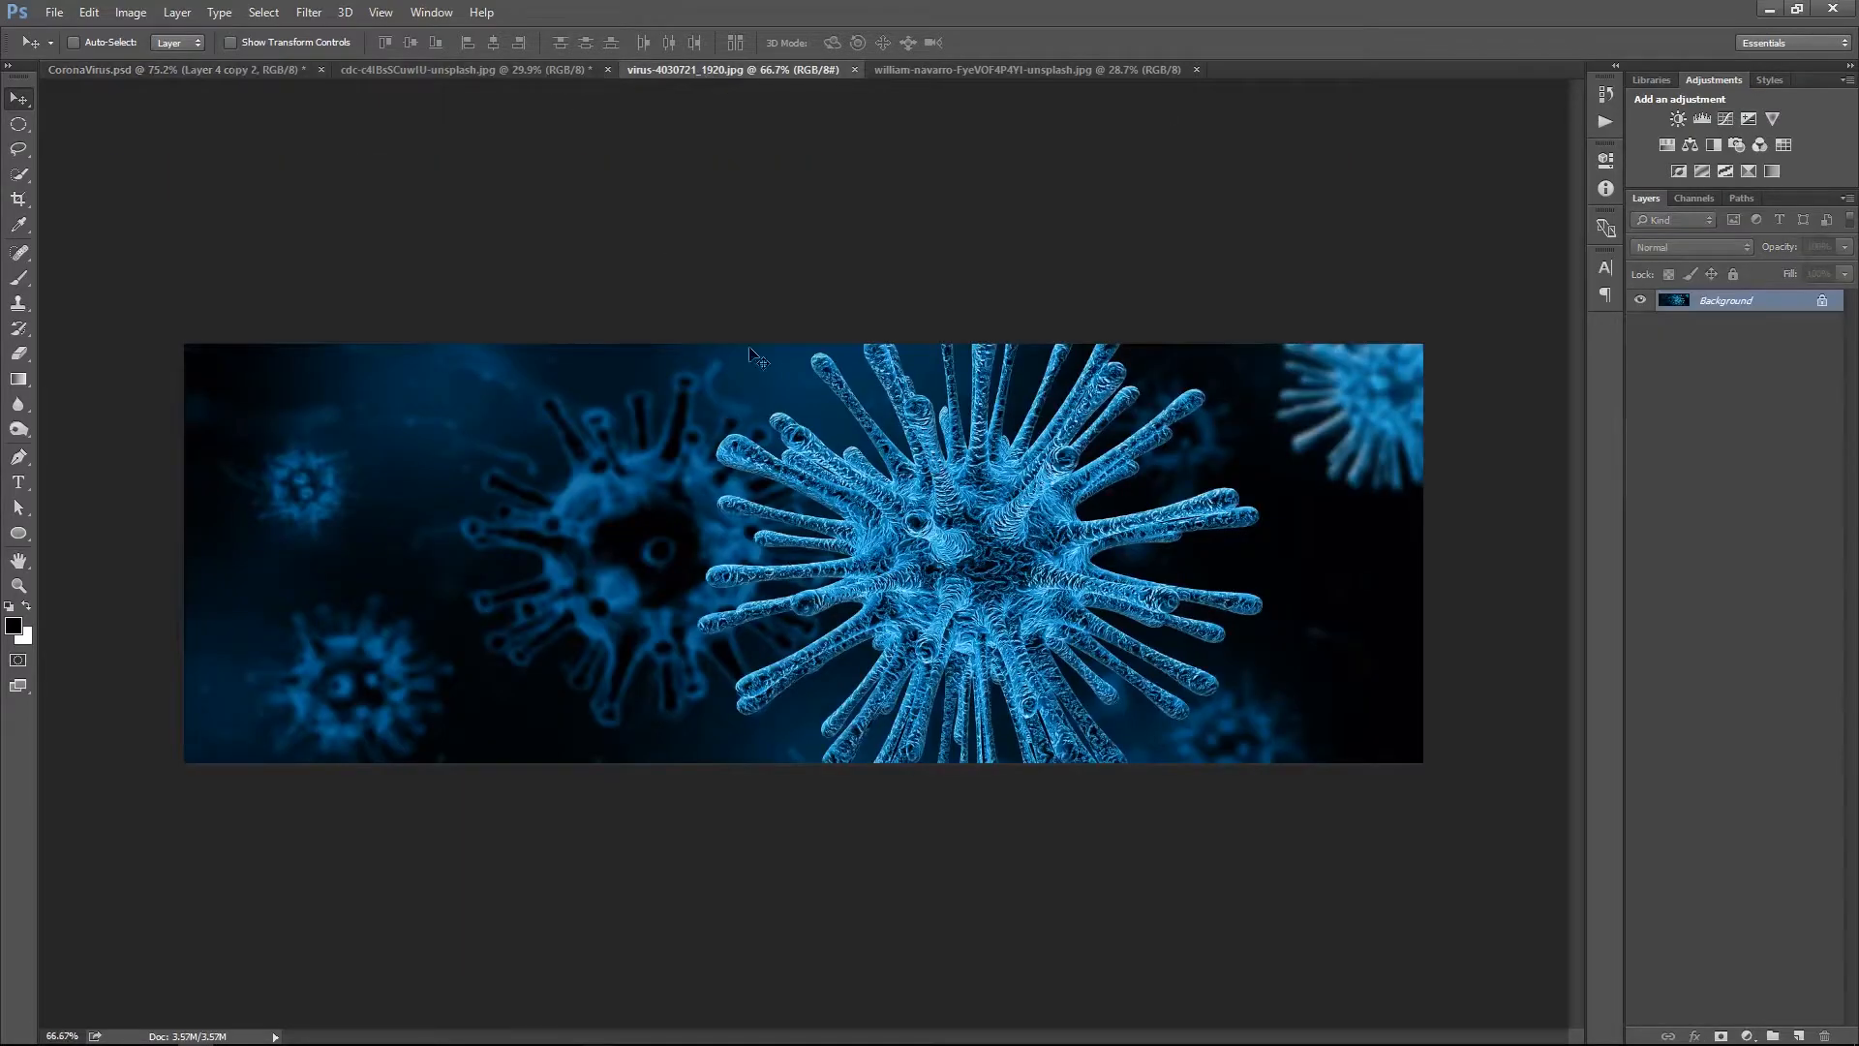
click(260, 71)
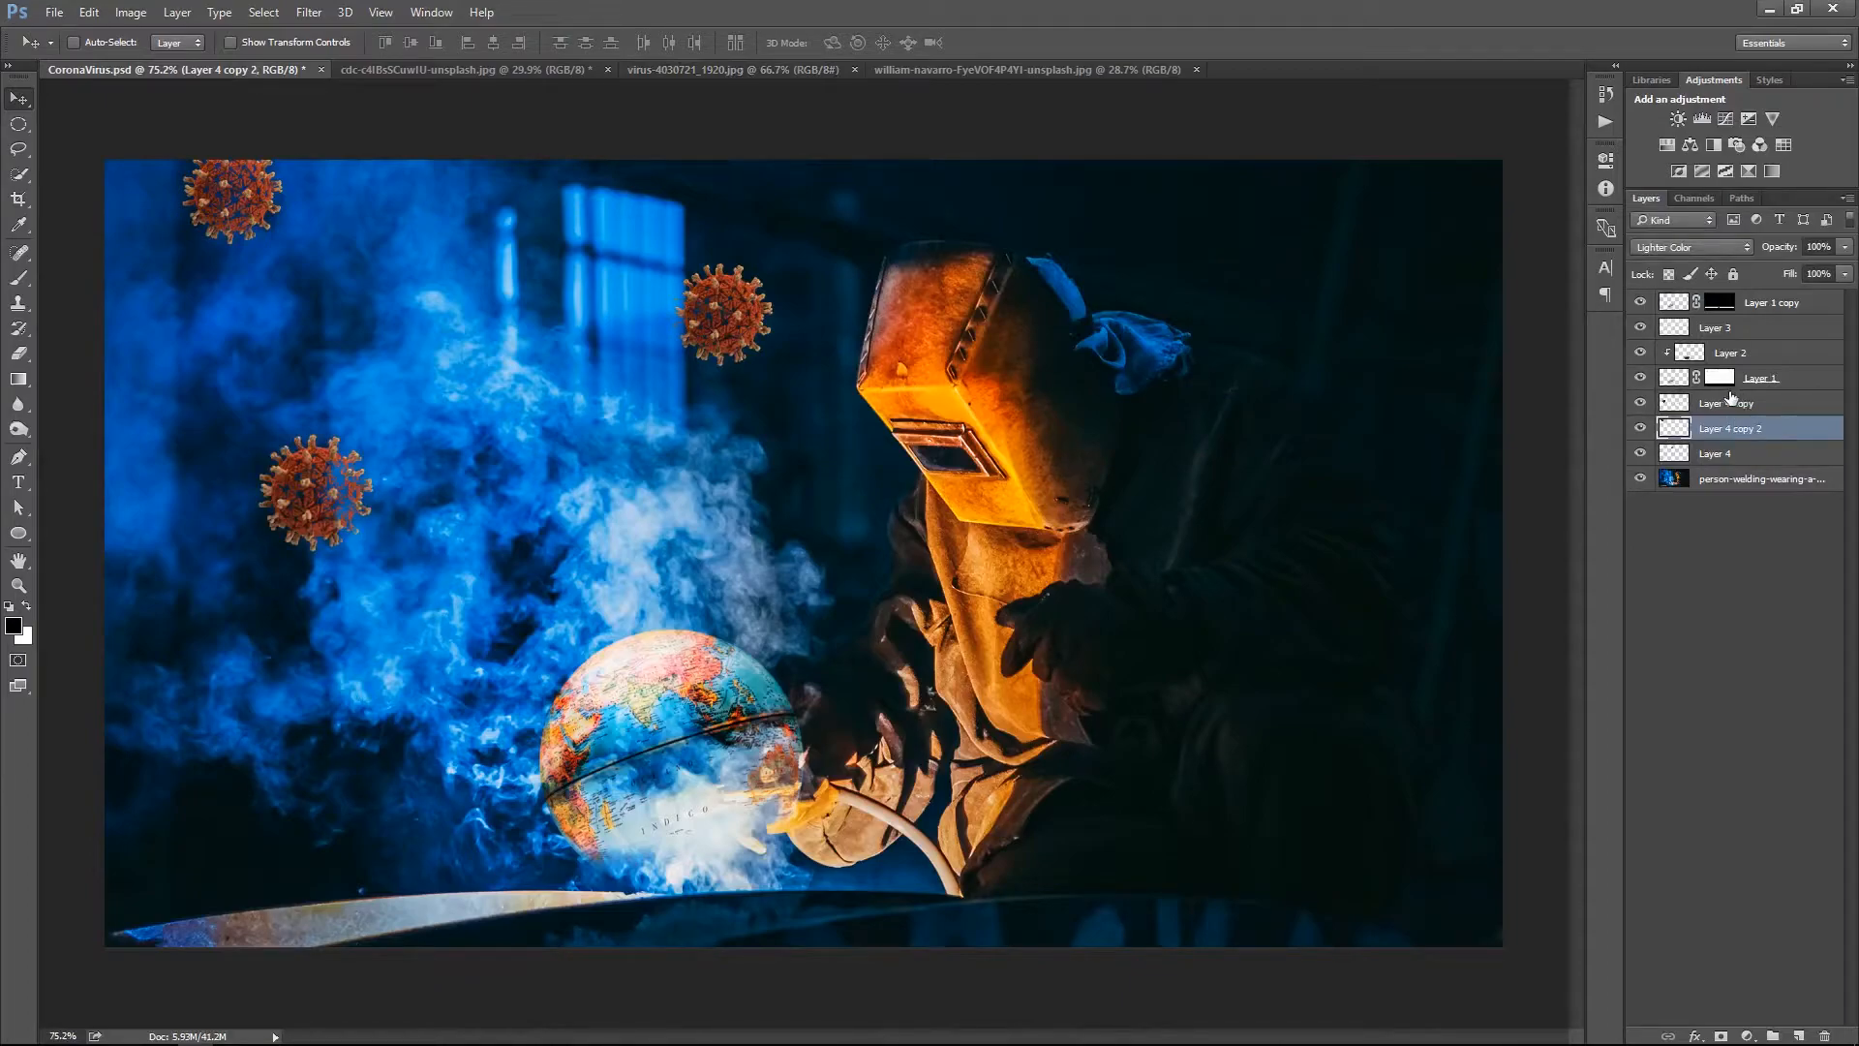
Select the three red virus layers and move them to the top of the layer stack
click(1638, 403)
click(1637, 403)
click(1639, 455)
click(1639, 455)
click(1725, 454)
shift+click(1743, 404)
drag(1749, 403, 1782, 298)
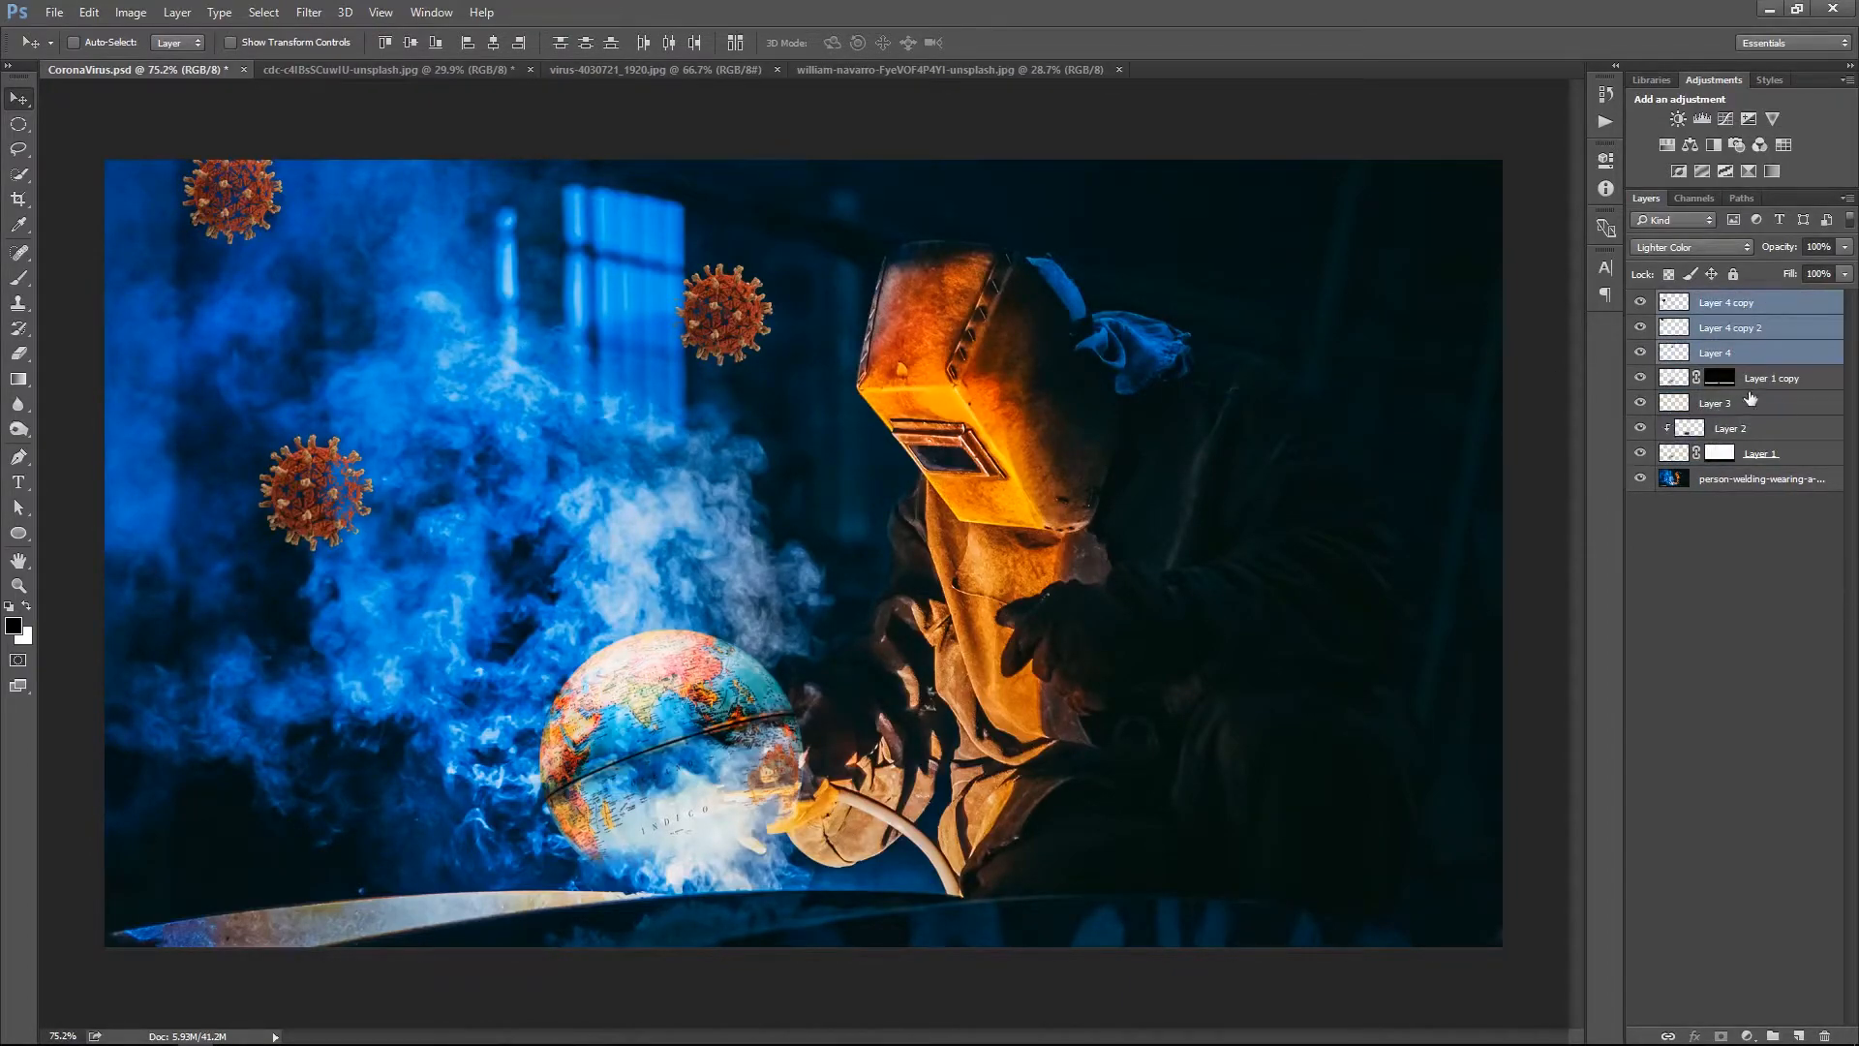
Paste the blue virus image as the topmost layer and set its blend mode to Lighter Color
key(ctrl+v)
drag(1017, 603, 814, 744)
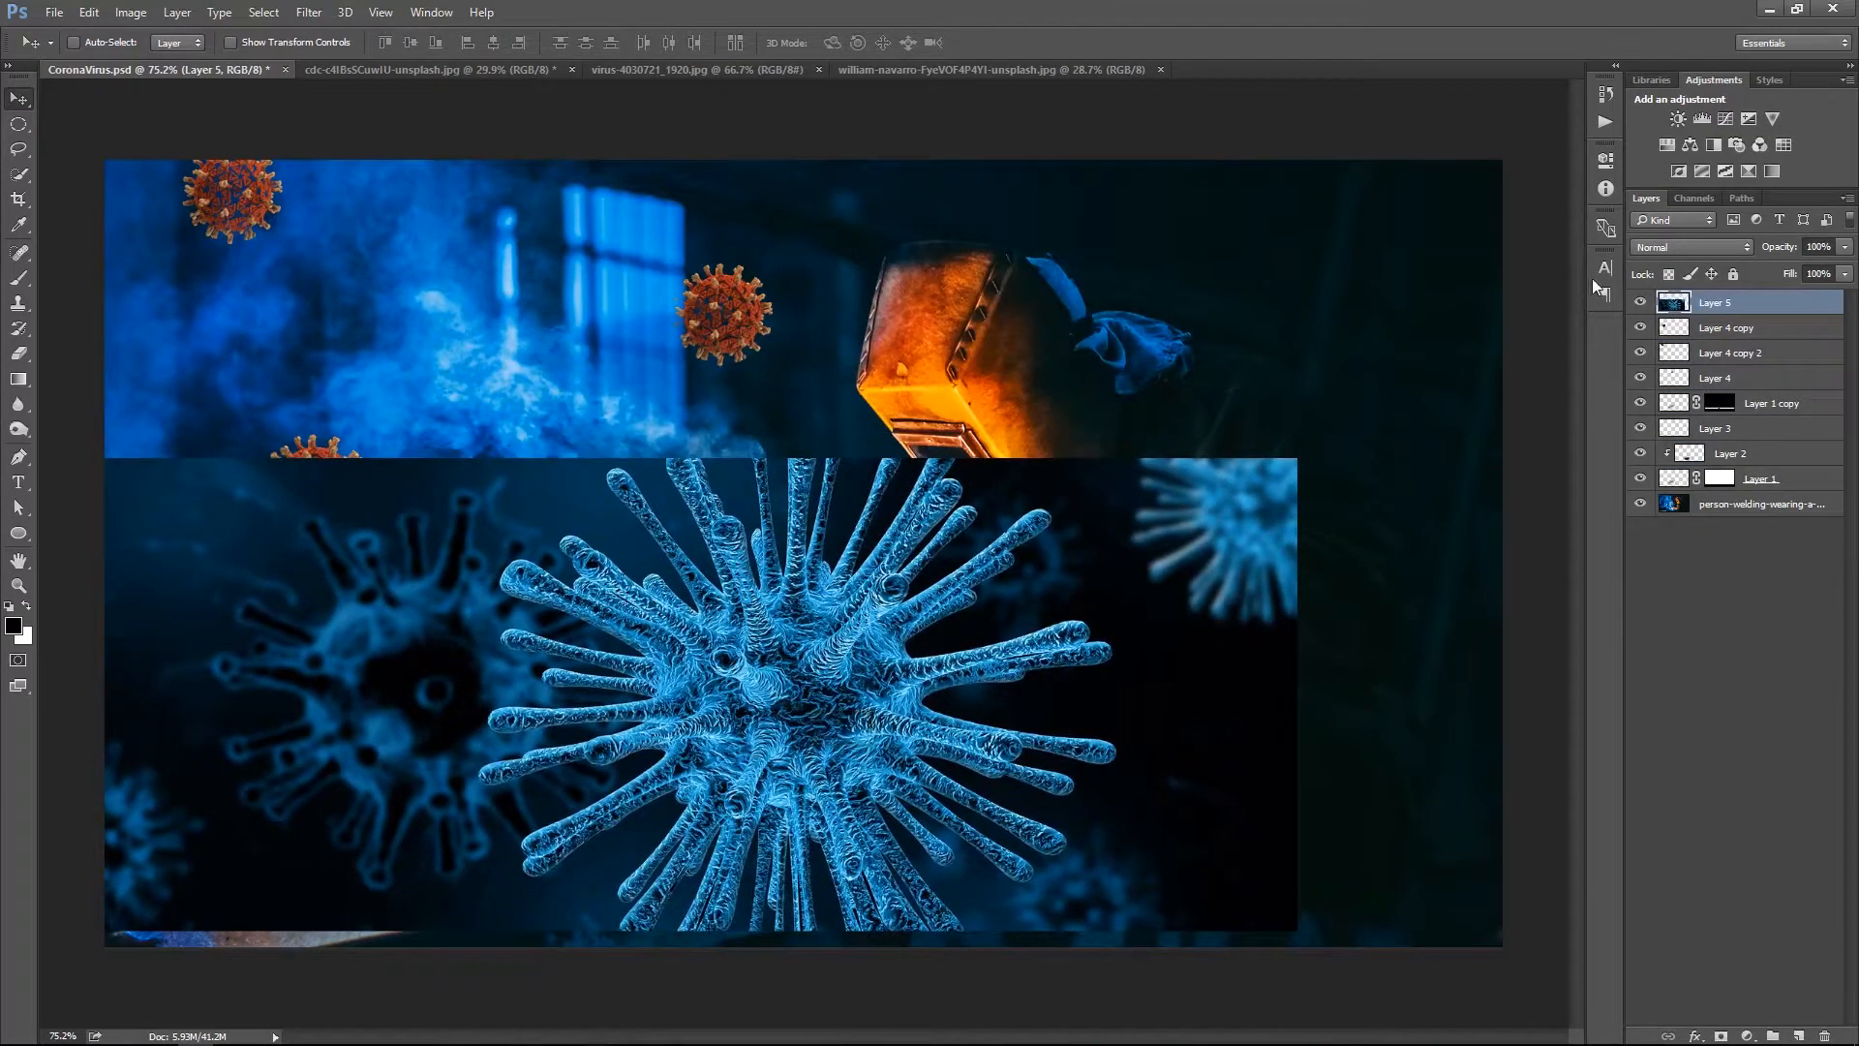
click(1683, 247)
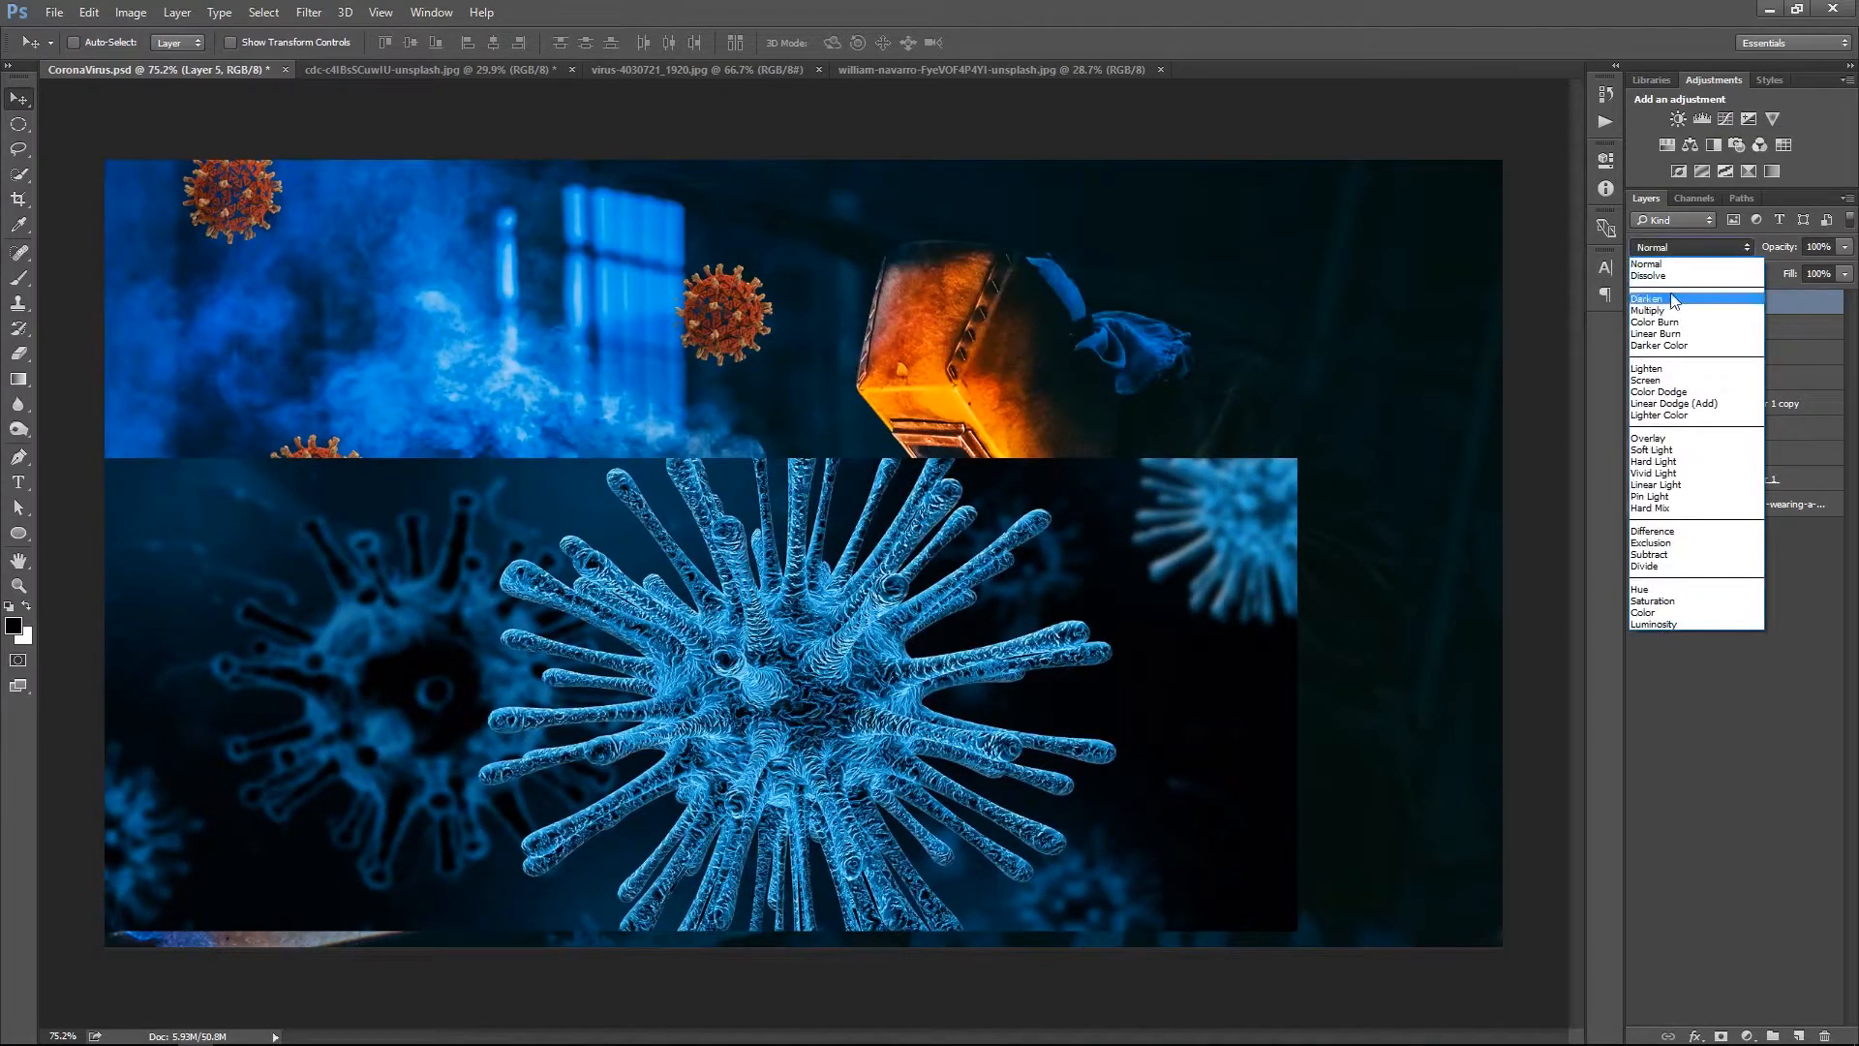
click(1664, 415)
Scale down and position the blue virus image so the large virus's spikes surround the globe
drag(1008, 609, 925, 647)
key(ctrl+t)
drag(1191, 491, 942, 593)
drag(828, 629, 947, 632)
drag(893, 638, 894, 637)
drag(1026, 569, 954, 593)
key(Return)
key(z)
right_click(849, 639)
click(892, 653)
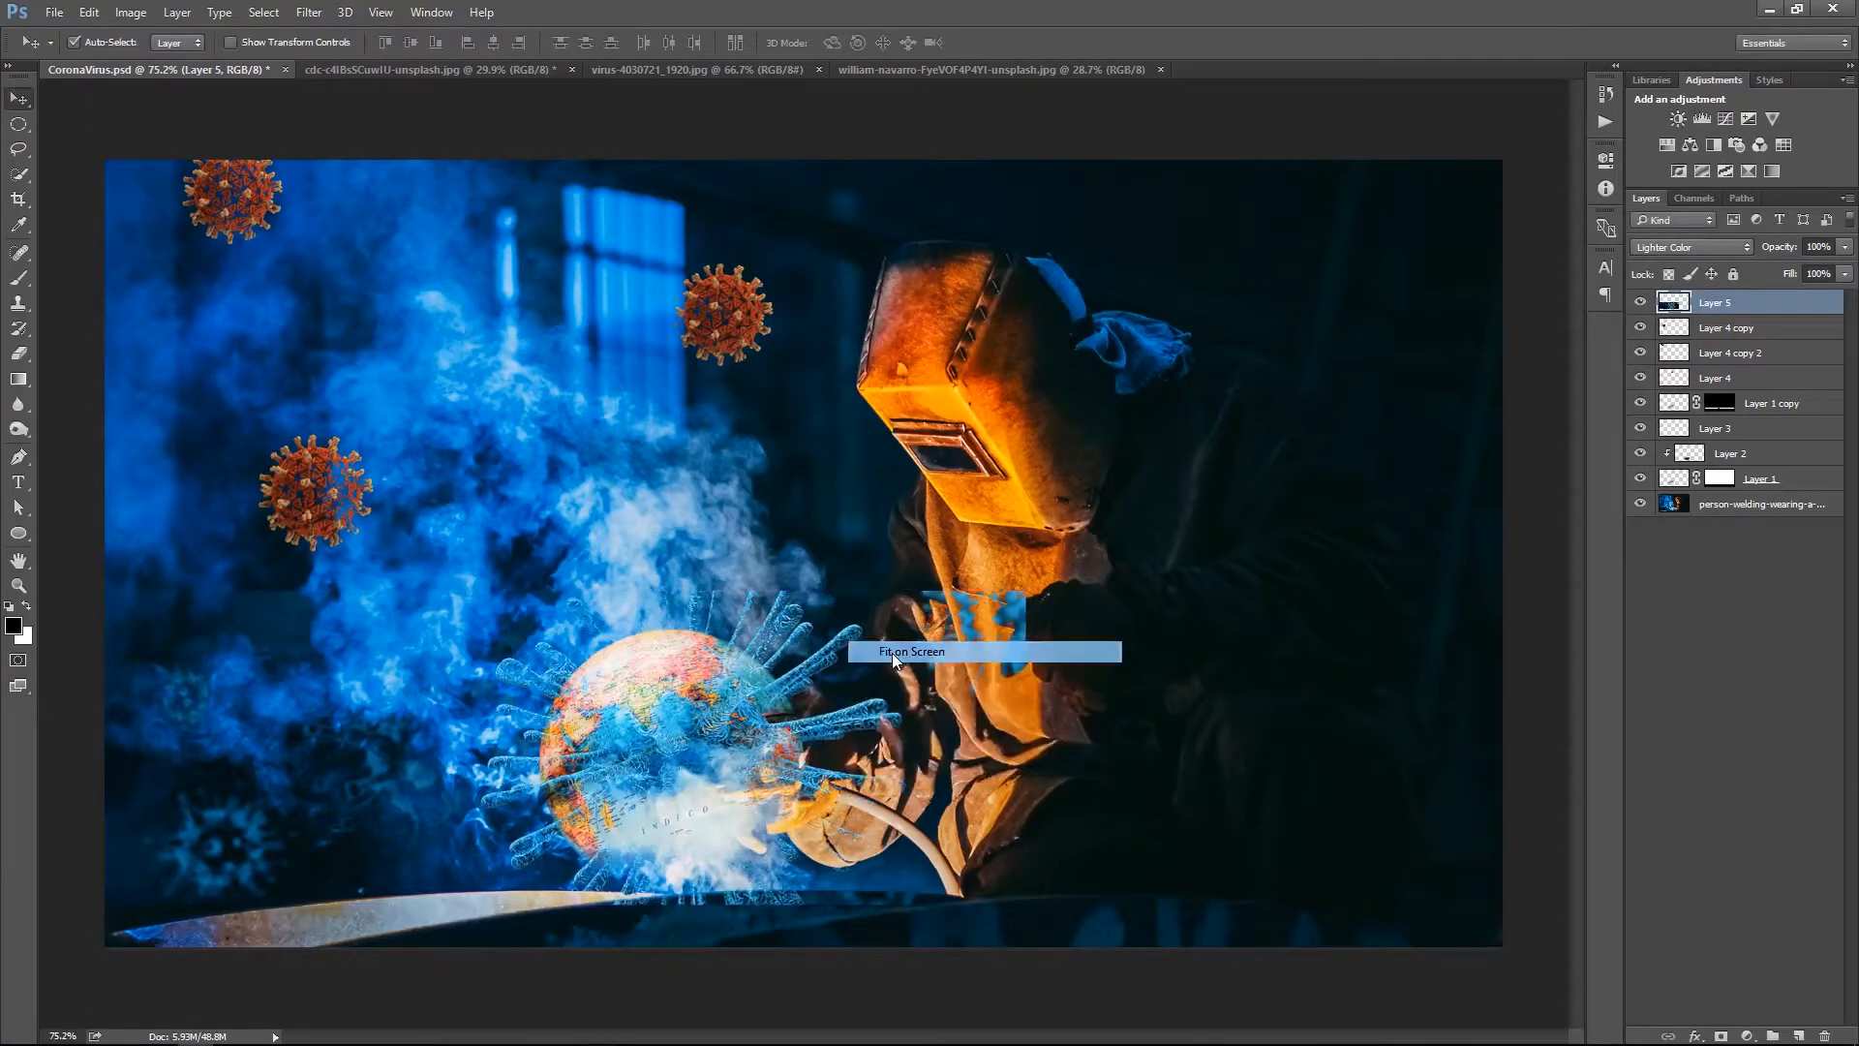
Add a mask to the blue virus layer and paint out unwanted parts over the welder and smoke with a 125 px black brush at 63% opacity
drag(872, 711, 800, 719)
key(v)
click(1728, 1034)
key(b)
mouse_move(988, 610)
mouse_down()
mouse_move(949, 605)
mouse_move(983, 594)
mouse_up()
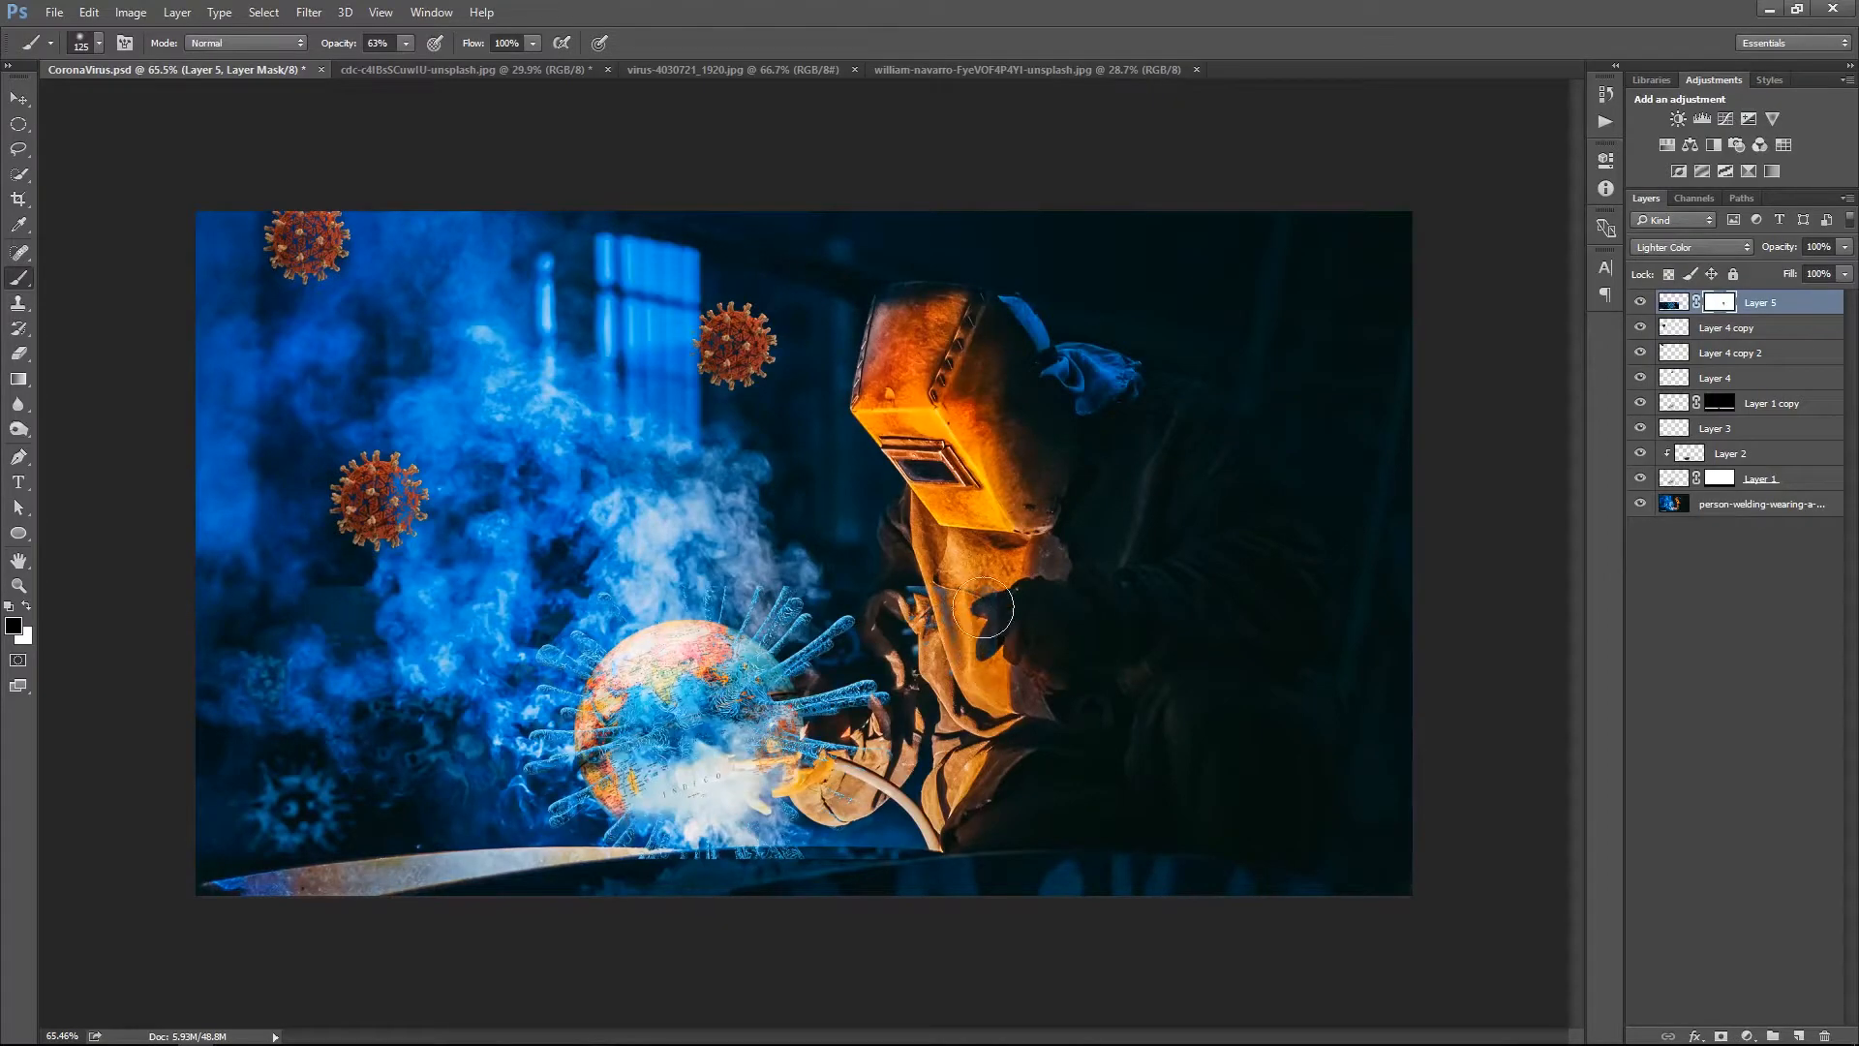
mouse_move(358, 651)
mouse_down()
mouse_move(388, 620)
mouse_move(270, 677)
mouse_move(238, 647)
mouse_move(320, 619)
mouse_move(201, 585)
mouse_move(334, 575)
mouse_up()
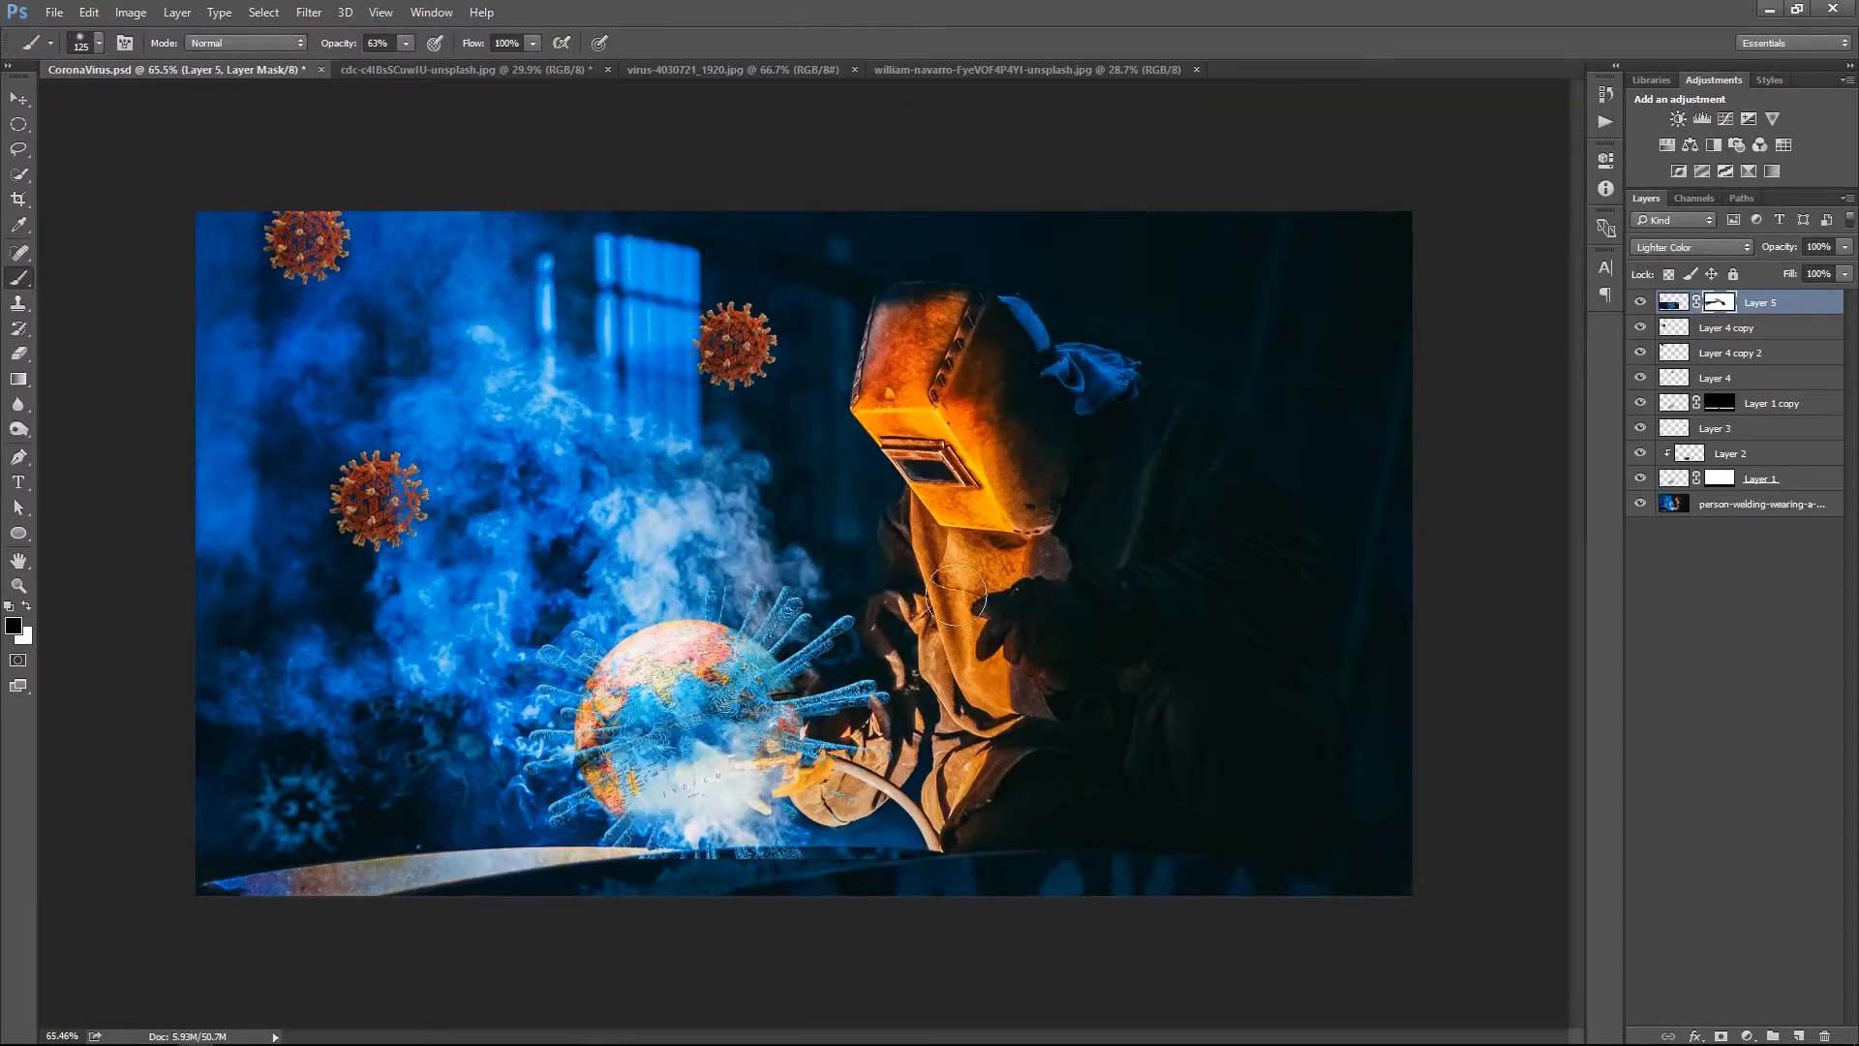
key(ctrl+t)
key(Escape)
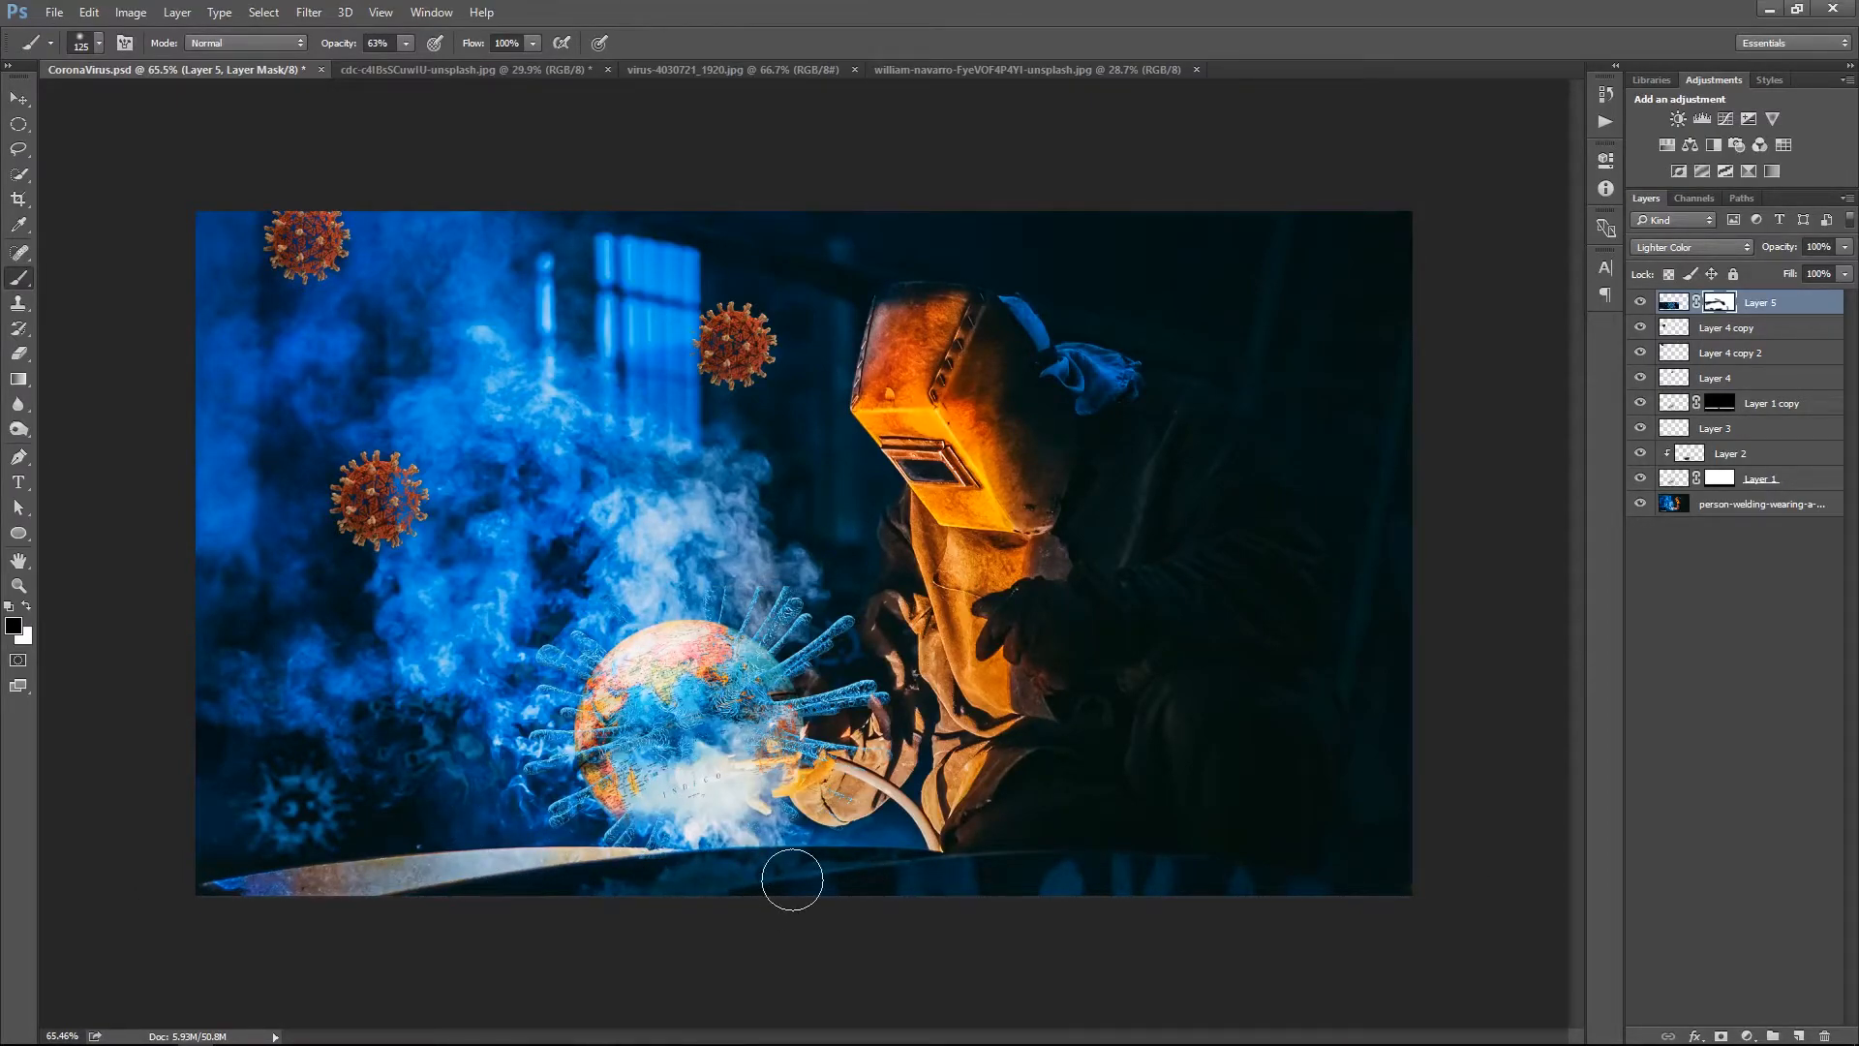
right_click(949, 653)
click(966, 666)
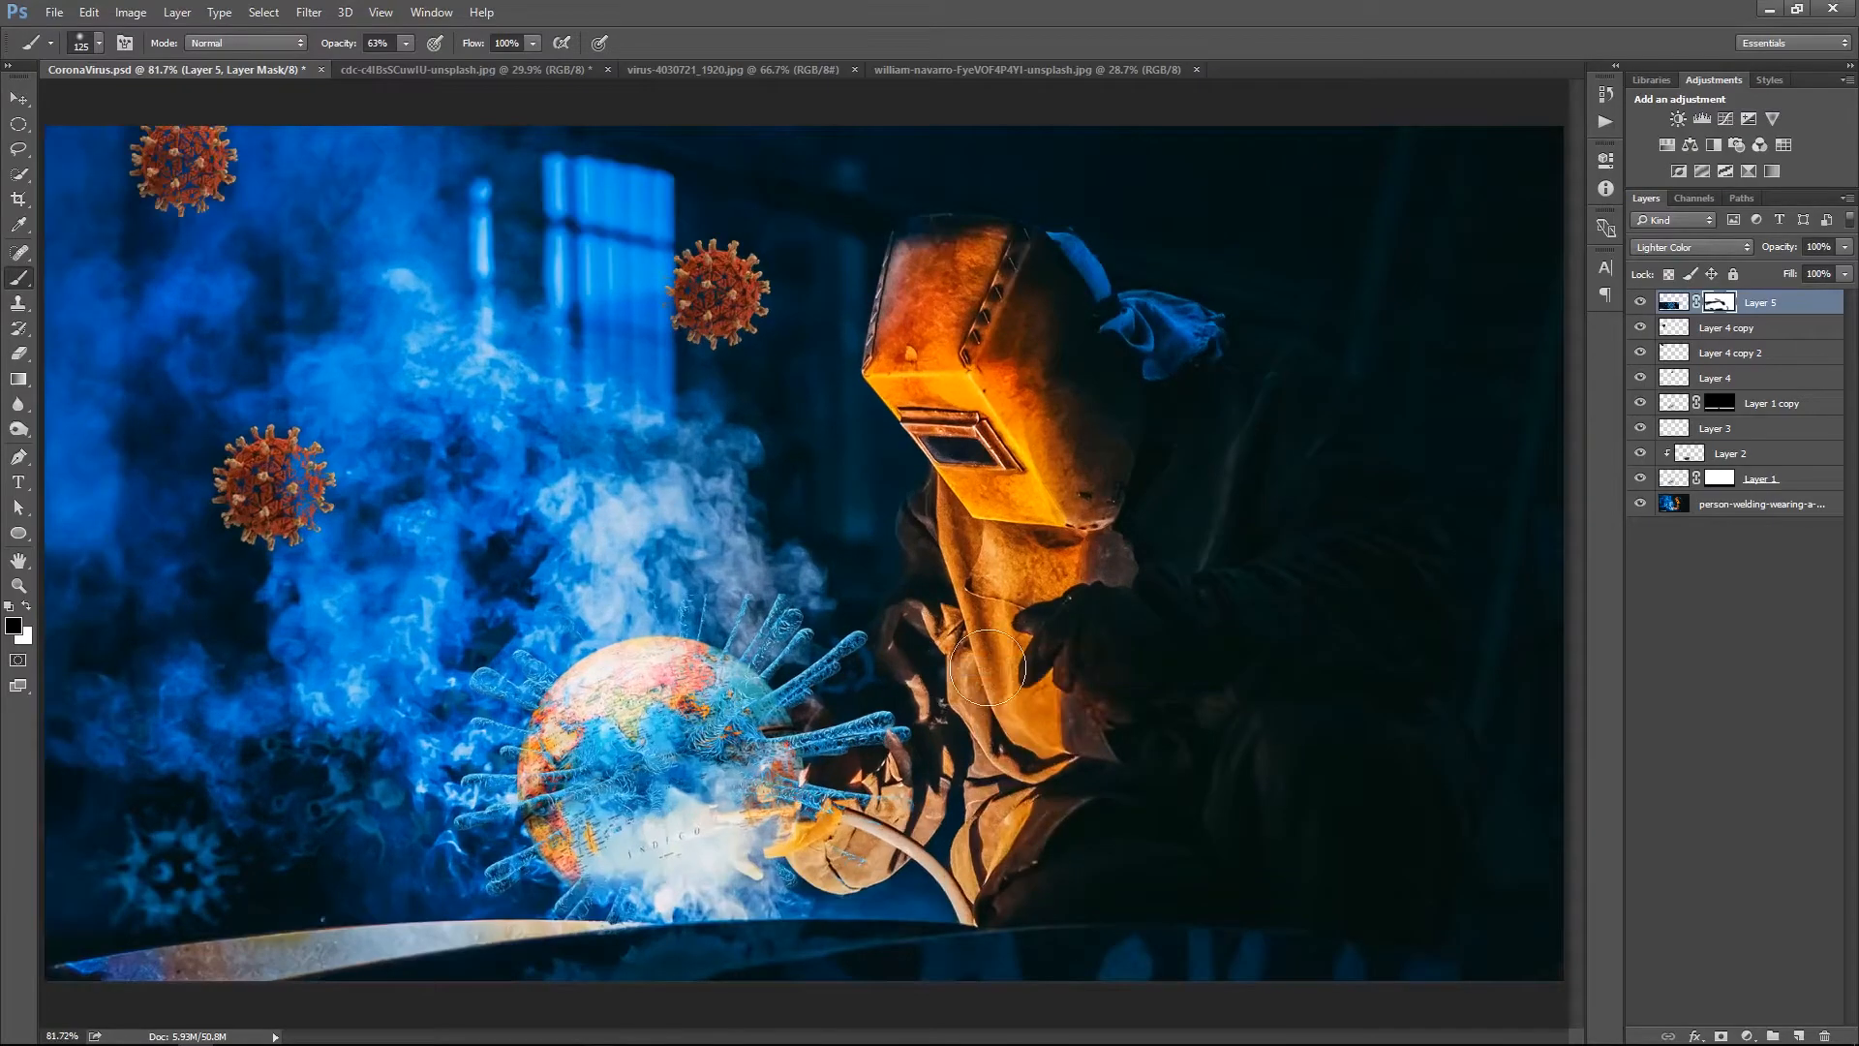
key(v)
right_click(975, 544)
click(1002, 559)
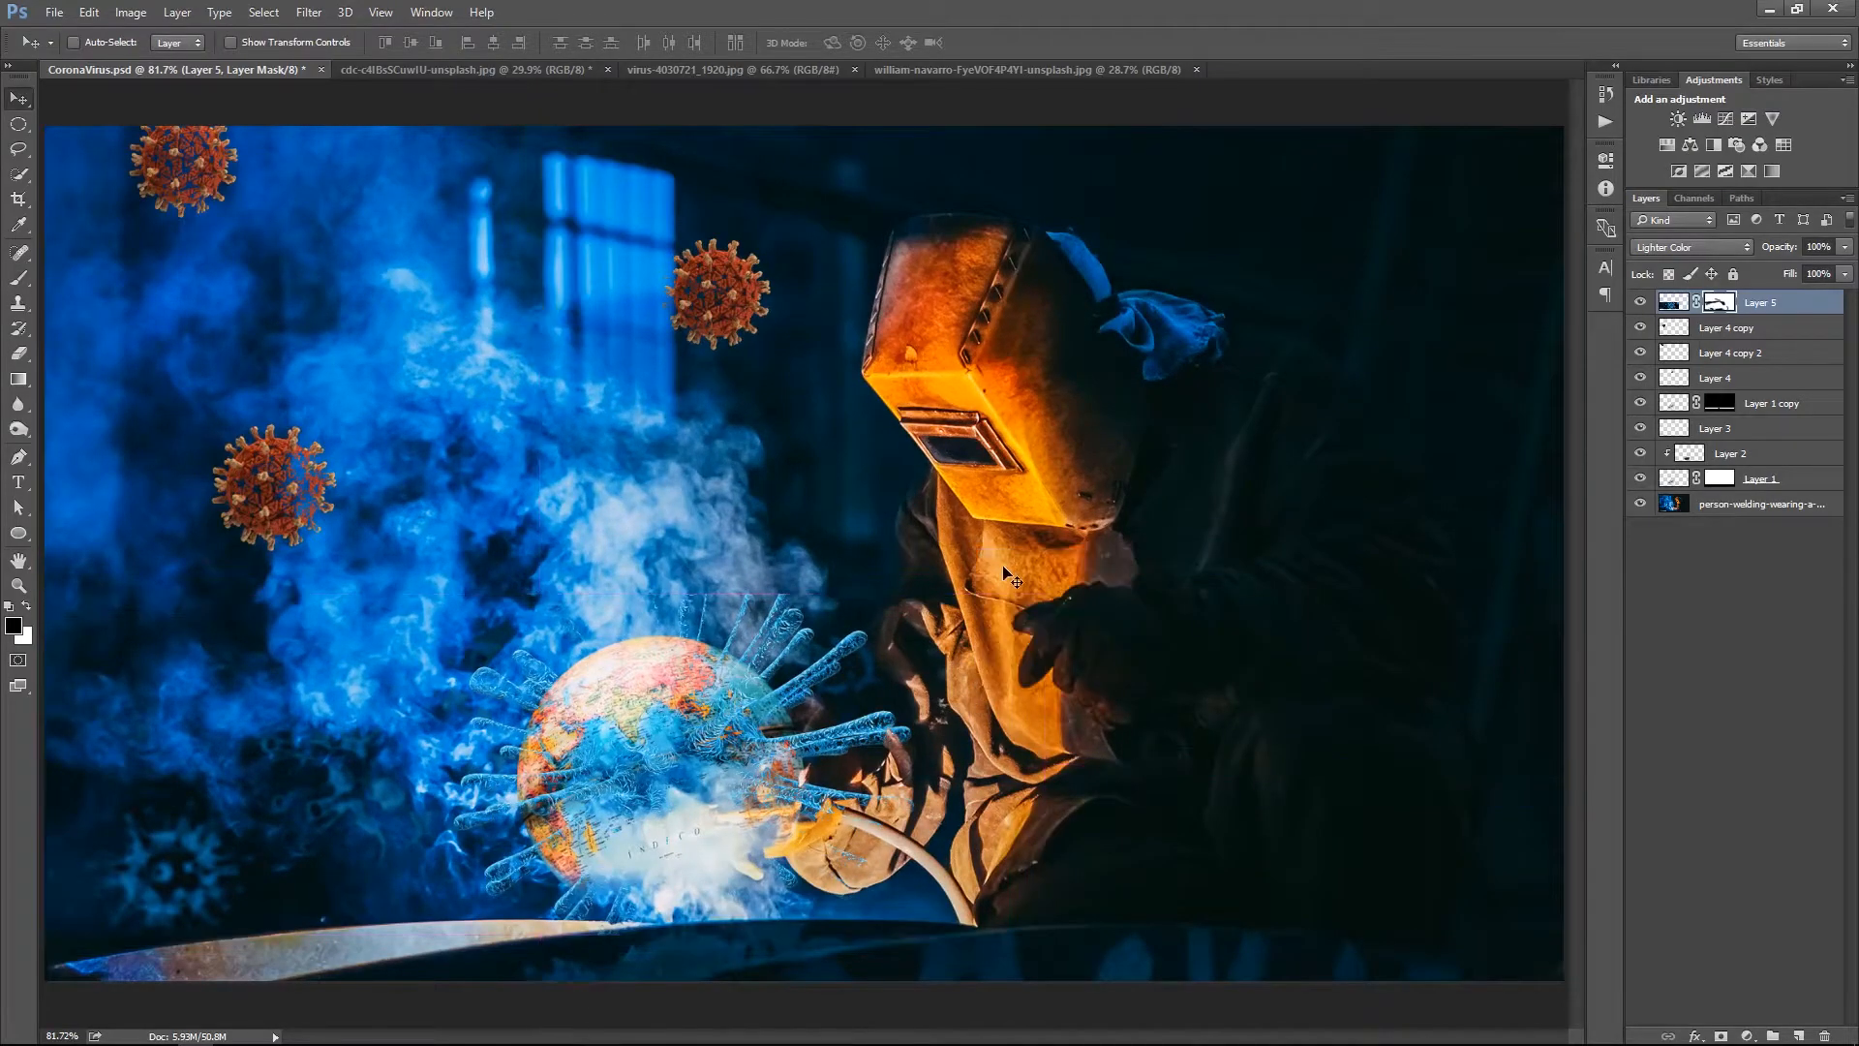
Add a Hue/Saturation adjustment layer and set the Reds to hue -18 and saturation -8
click(1747, 1035)
click(1712, 800)
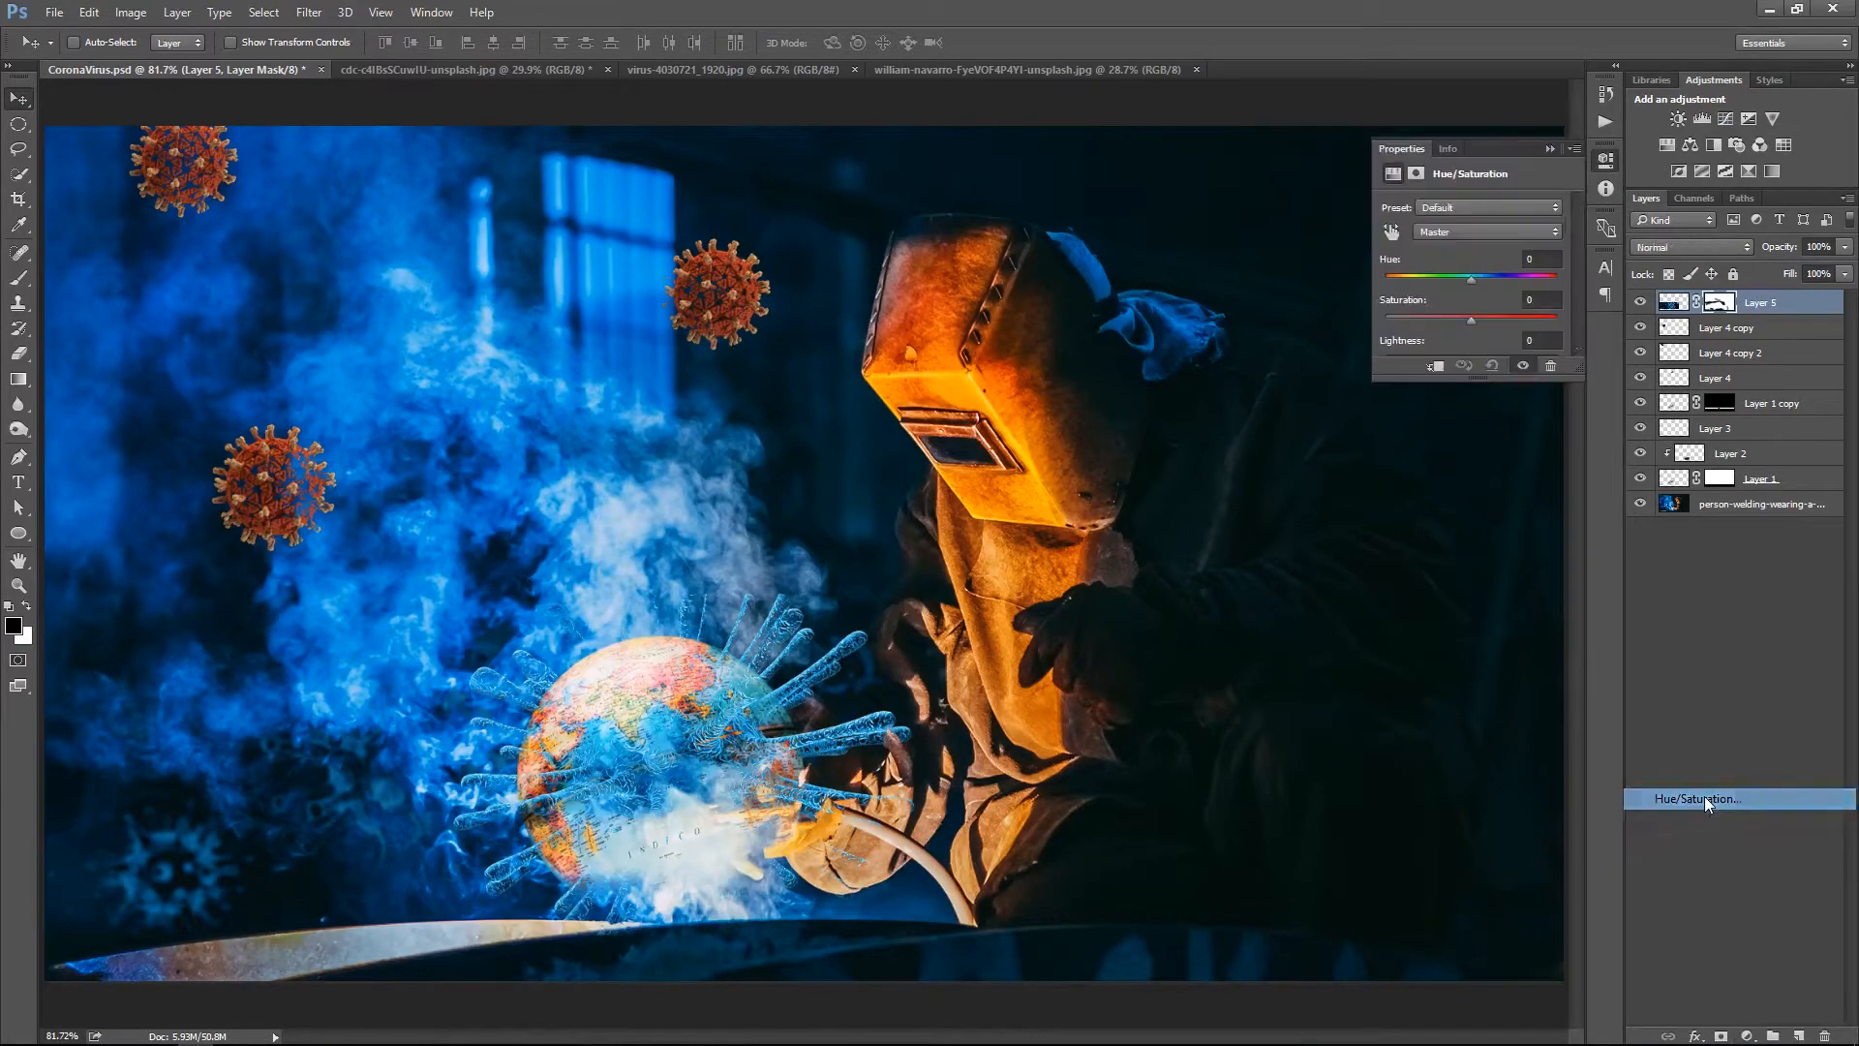
click(1466, 233)
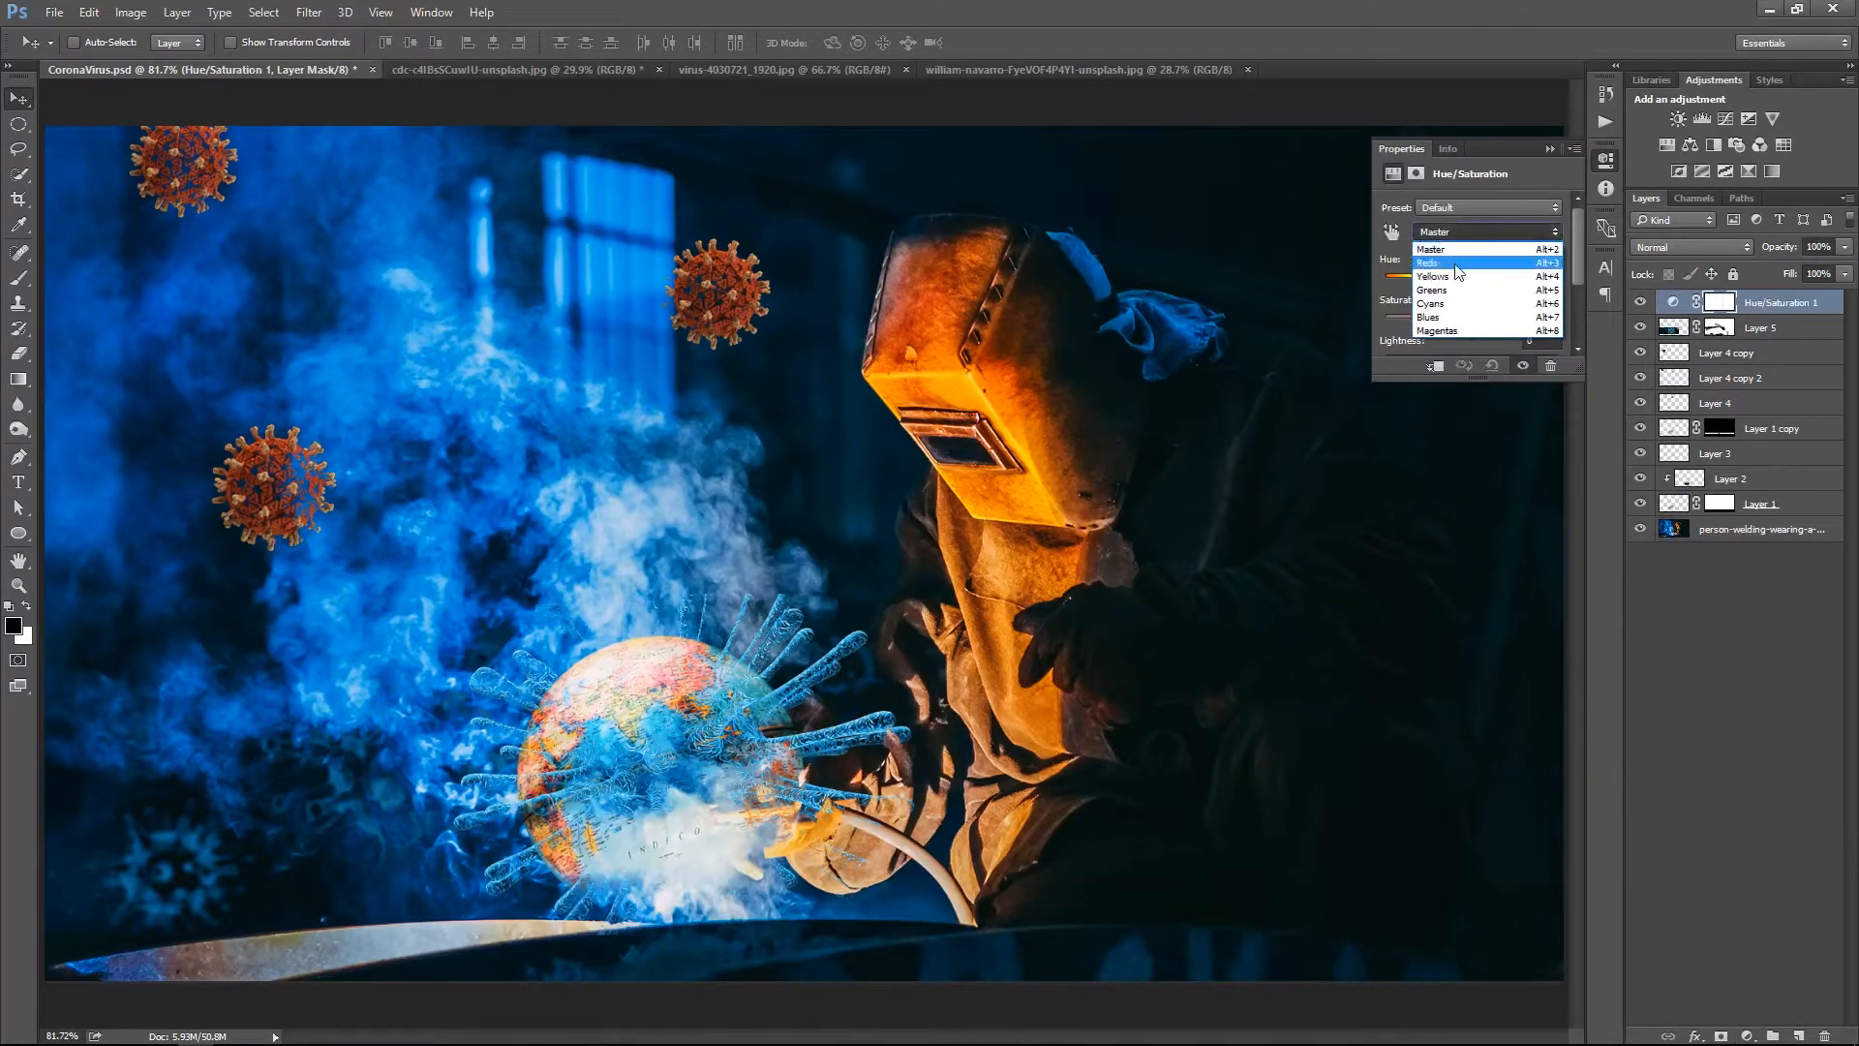
click(1452, 264)
drag(1470, 279, 1459, 281)
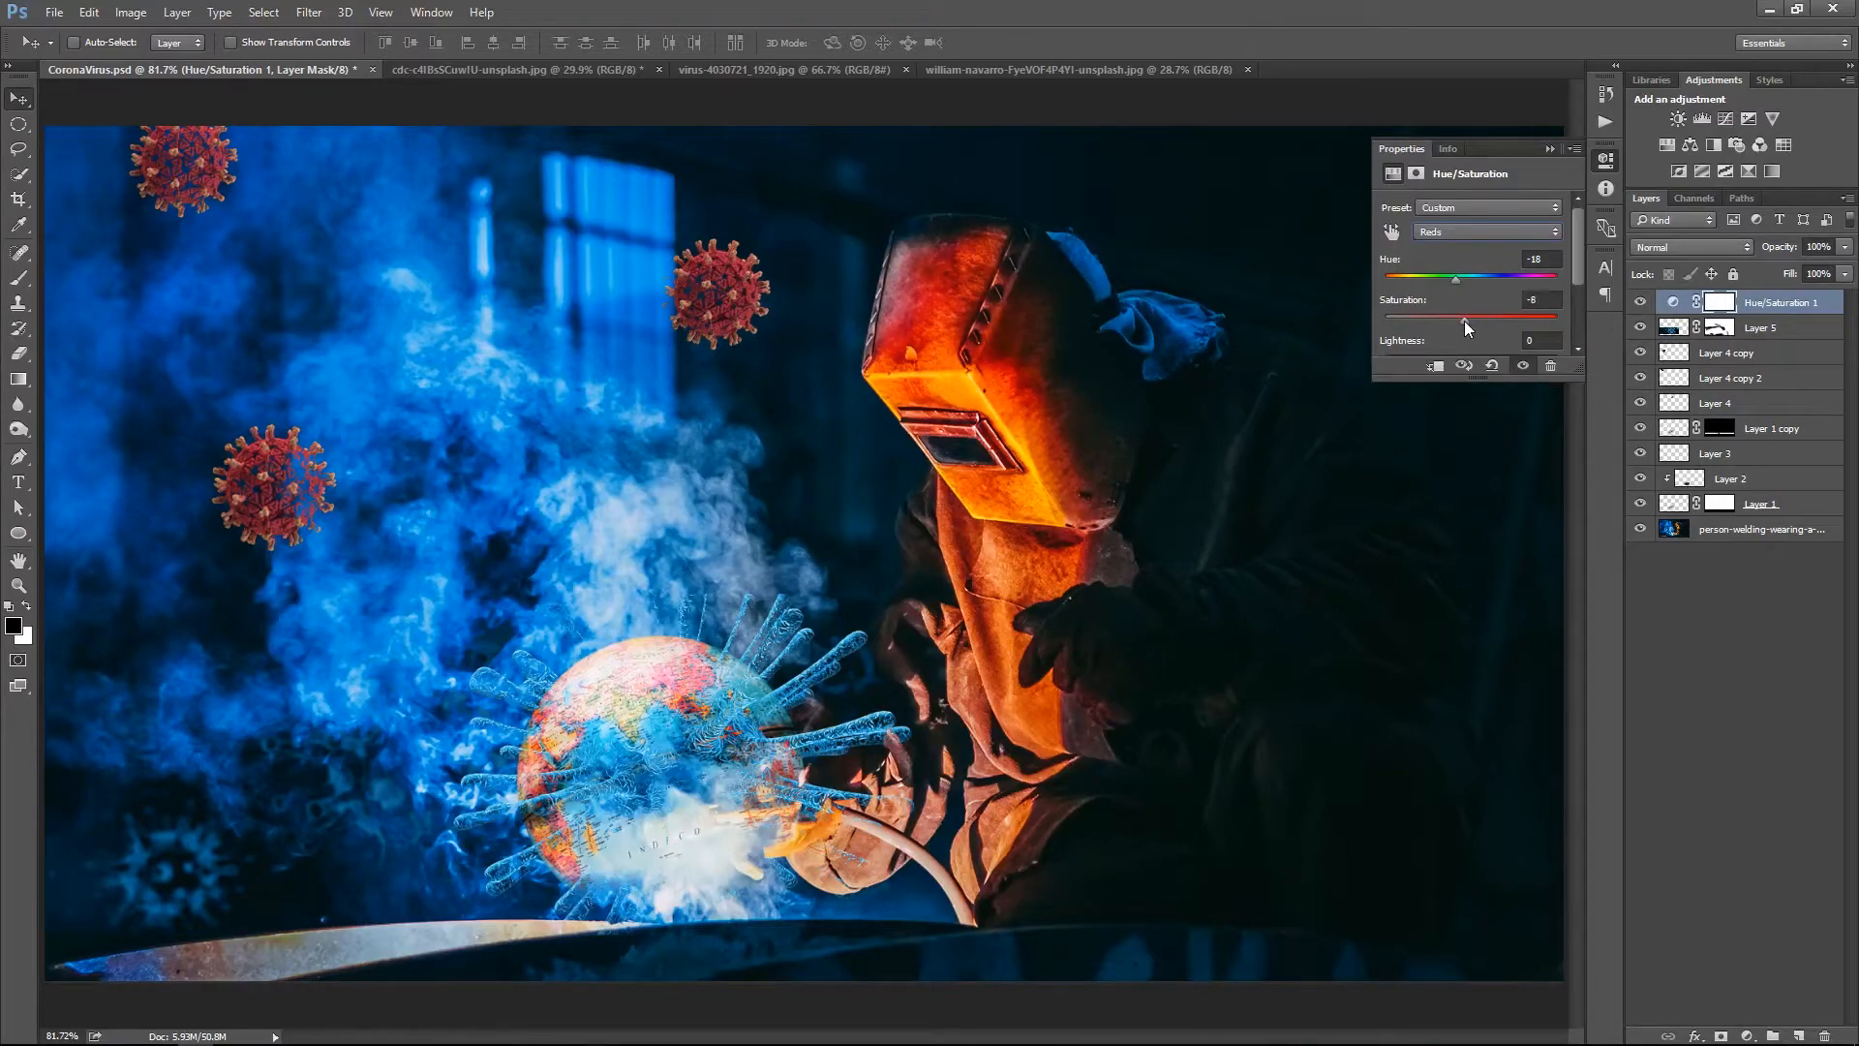
click(1550, 149)
key(ctrl+space)
right_click(981, 275)
click(1022, 289)
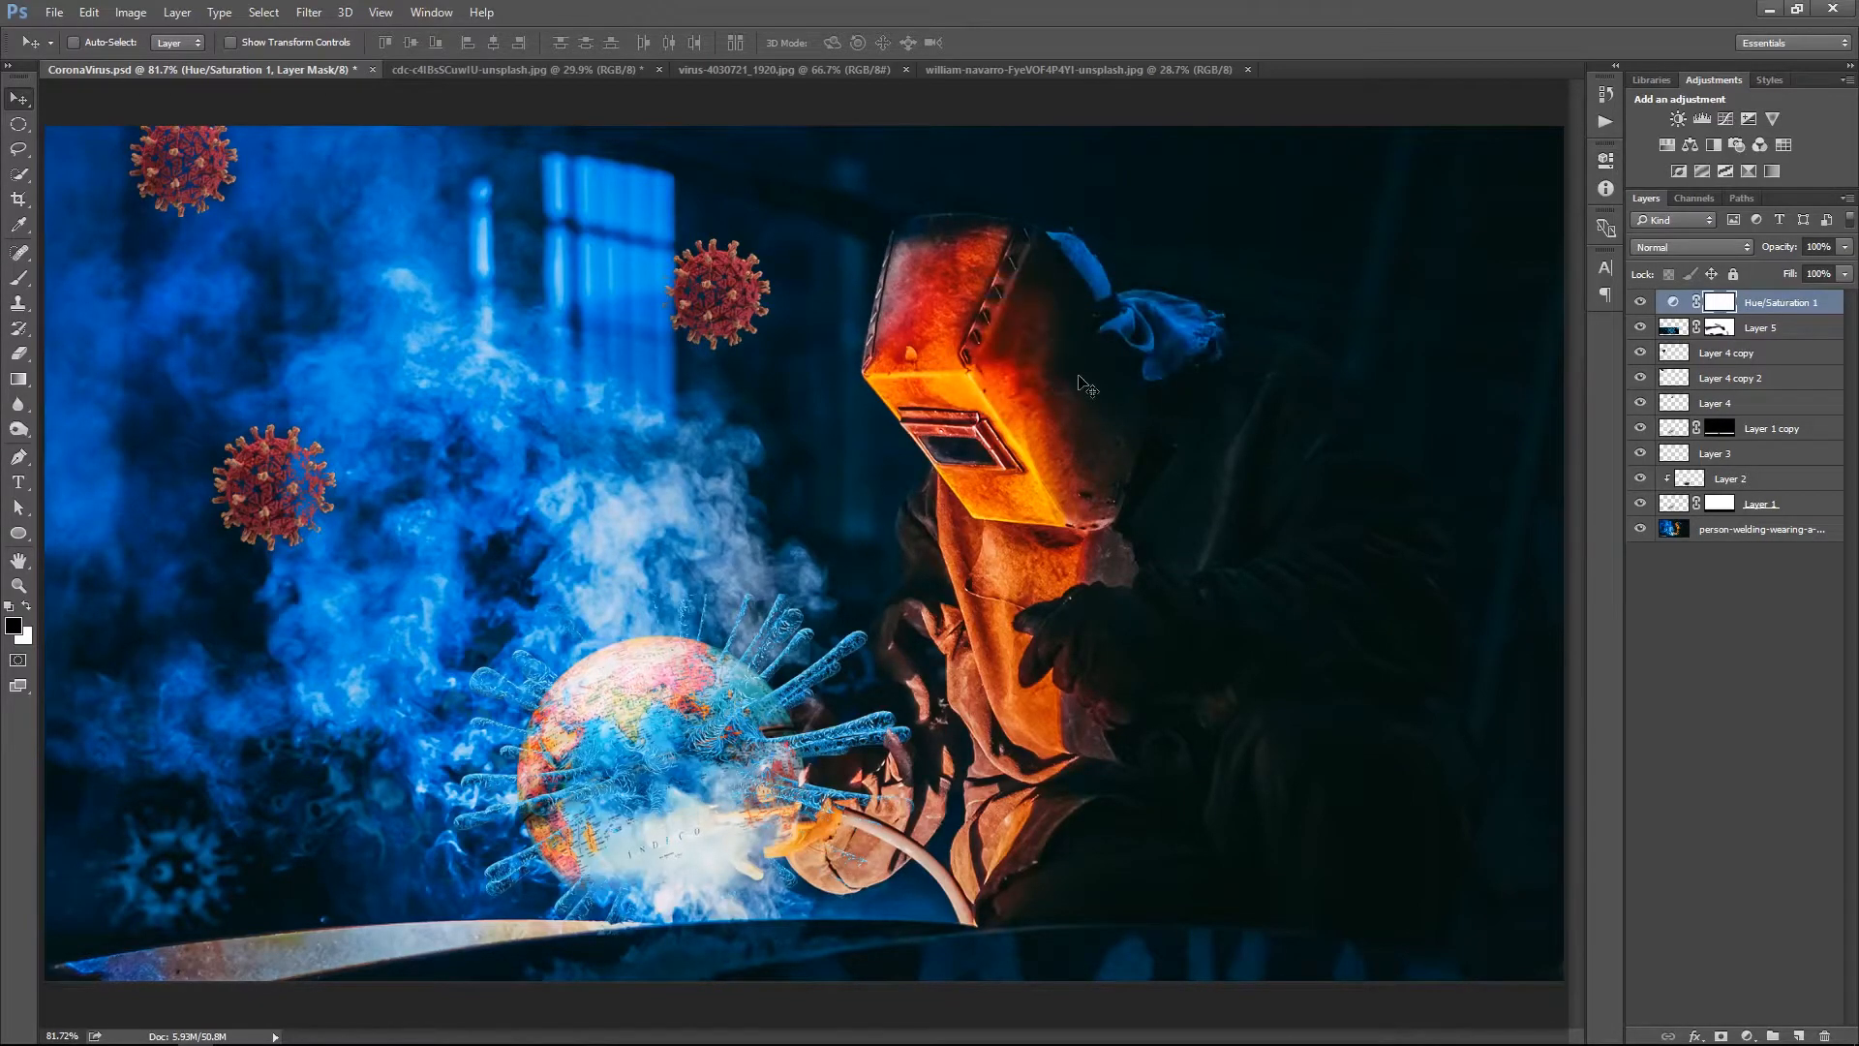
Add a Gradient Map adjustment layer using the Violet, Orange preset
drag(1084, 382, 1062, 374)
click(1749, 1034)
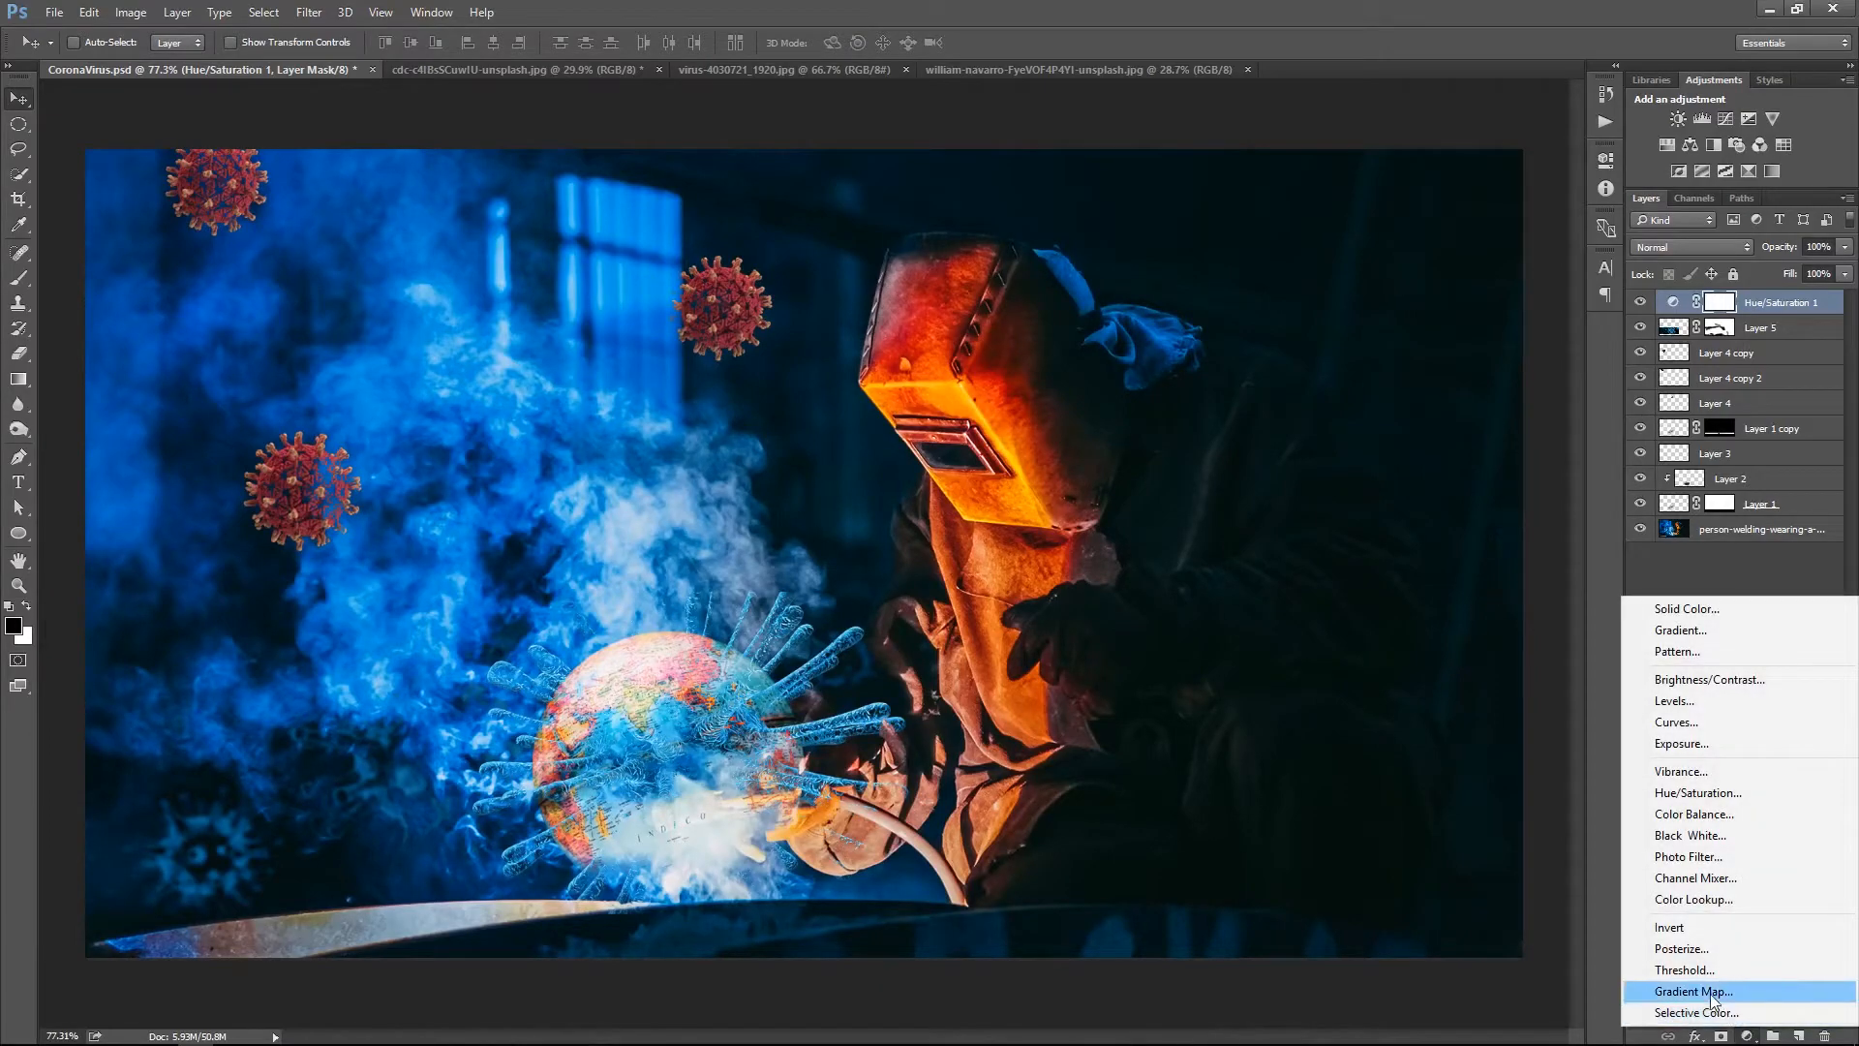
click(1702, 993)
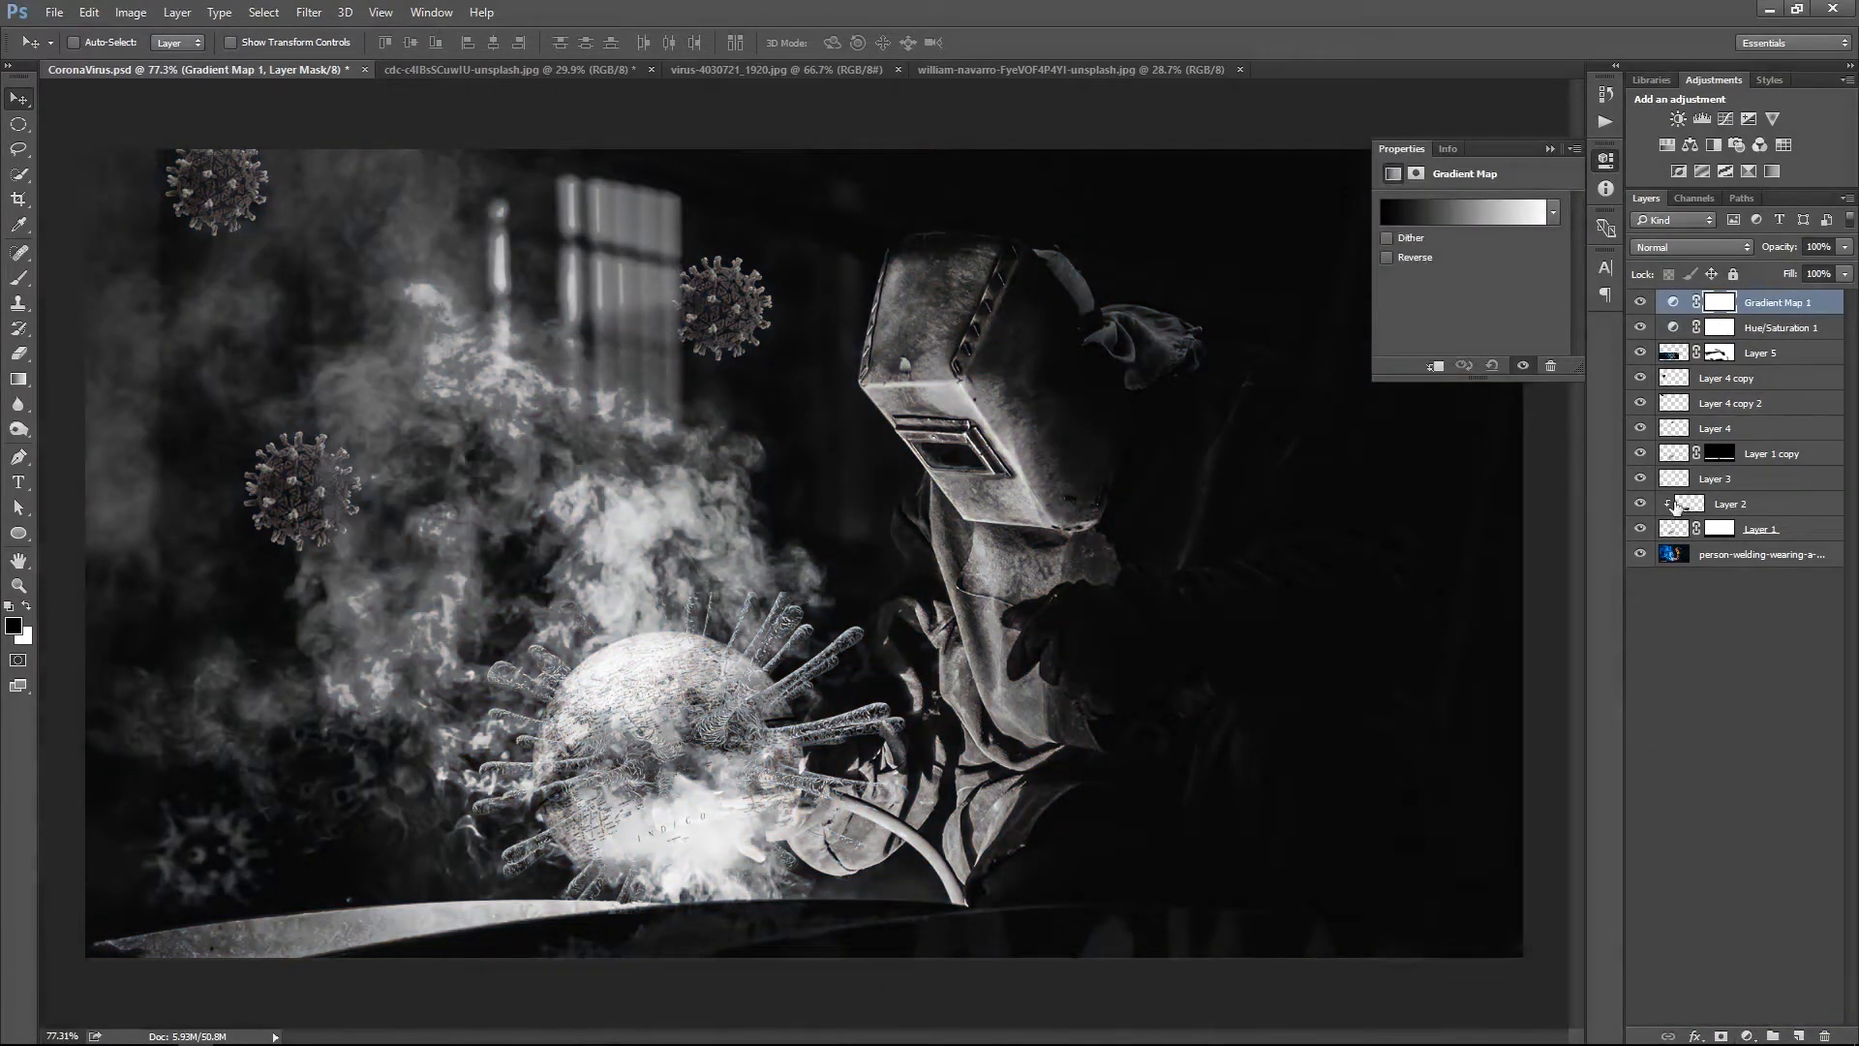
click(1491, 211)
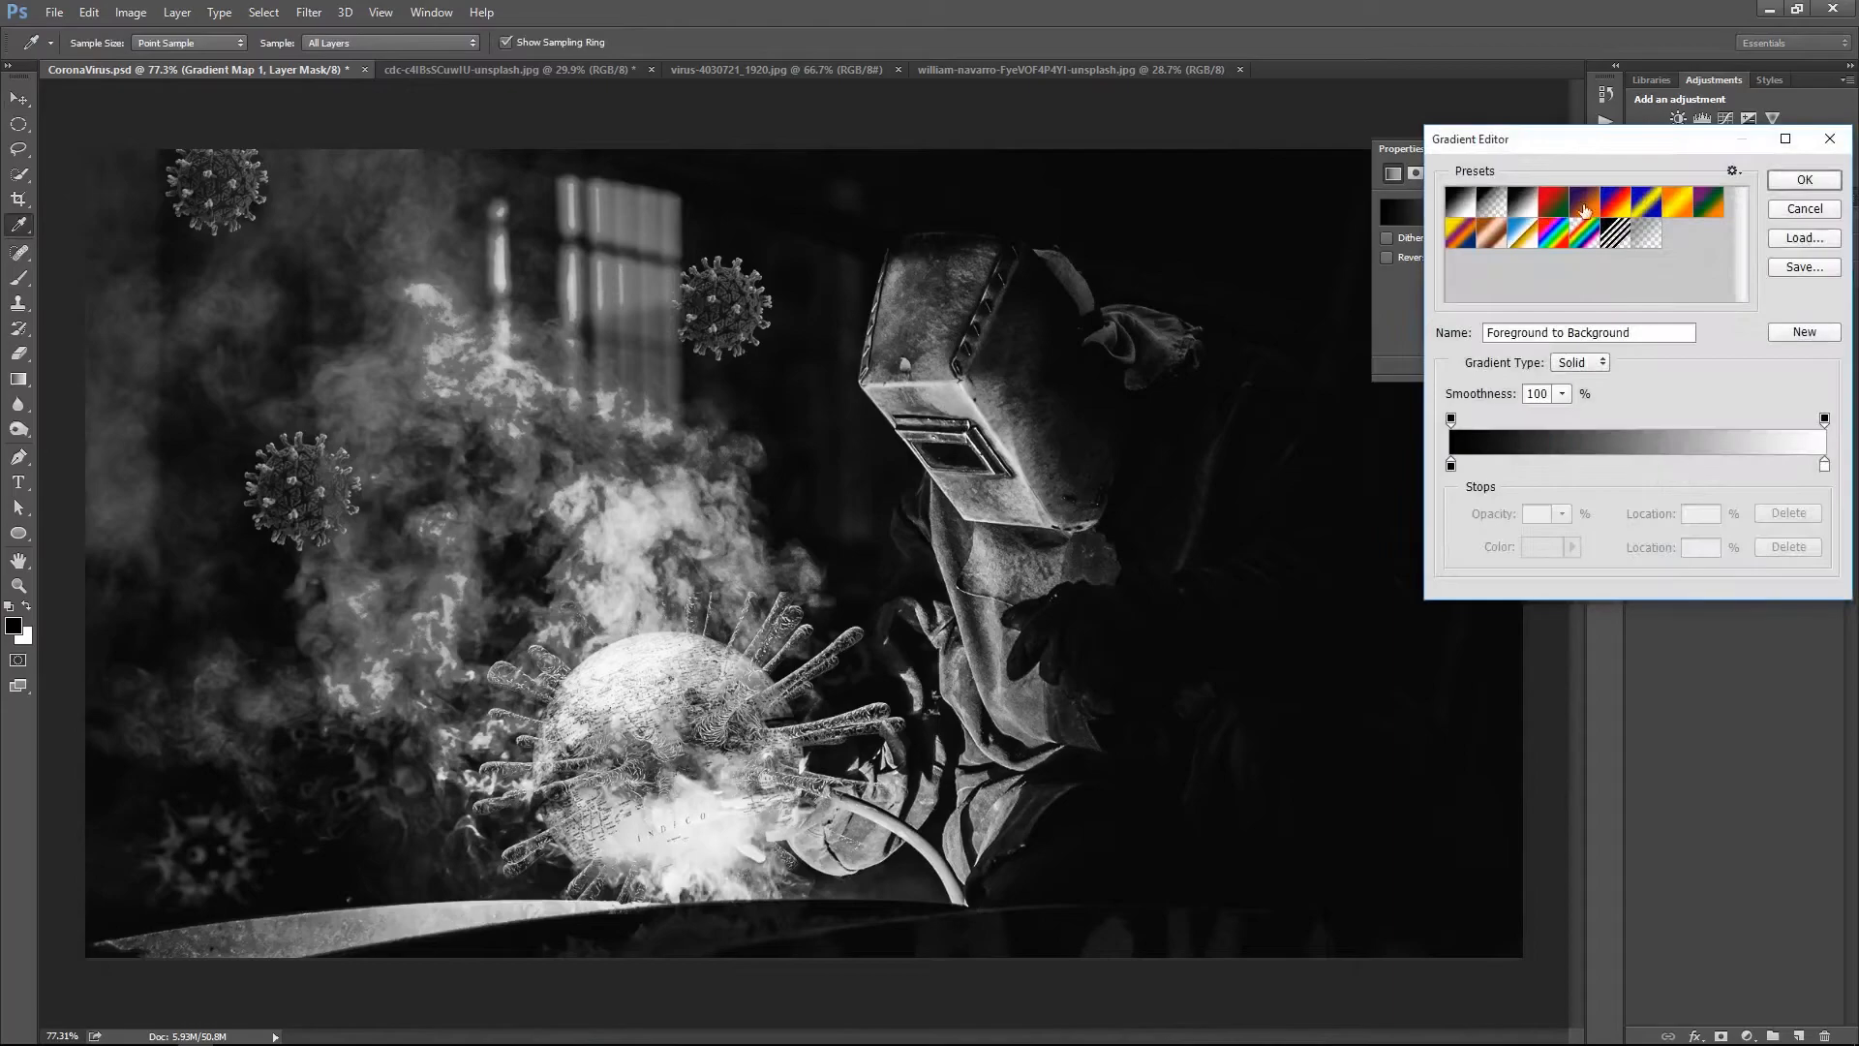
double_click(1589, 204)
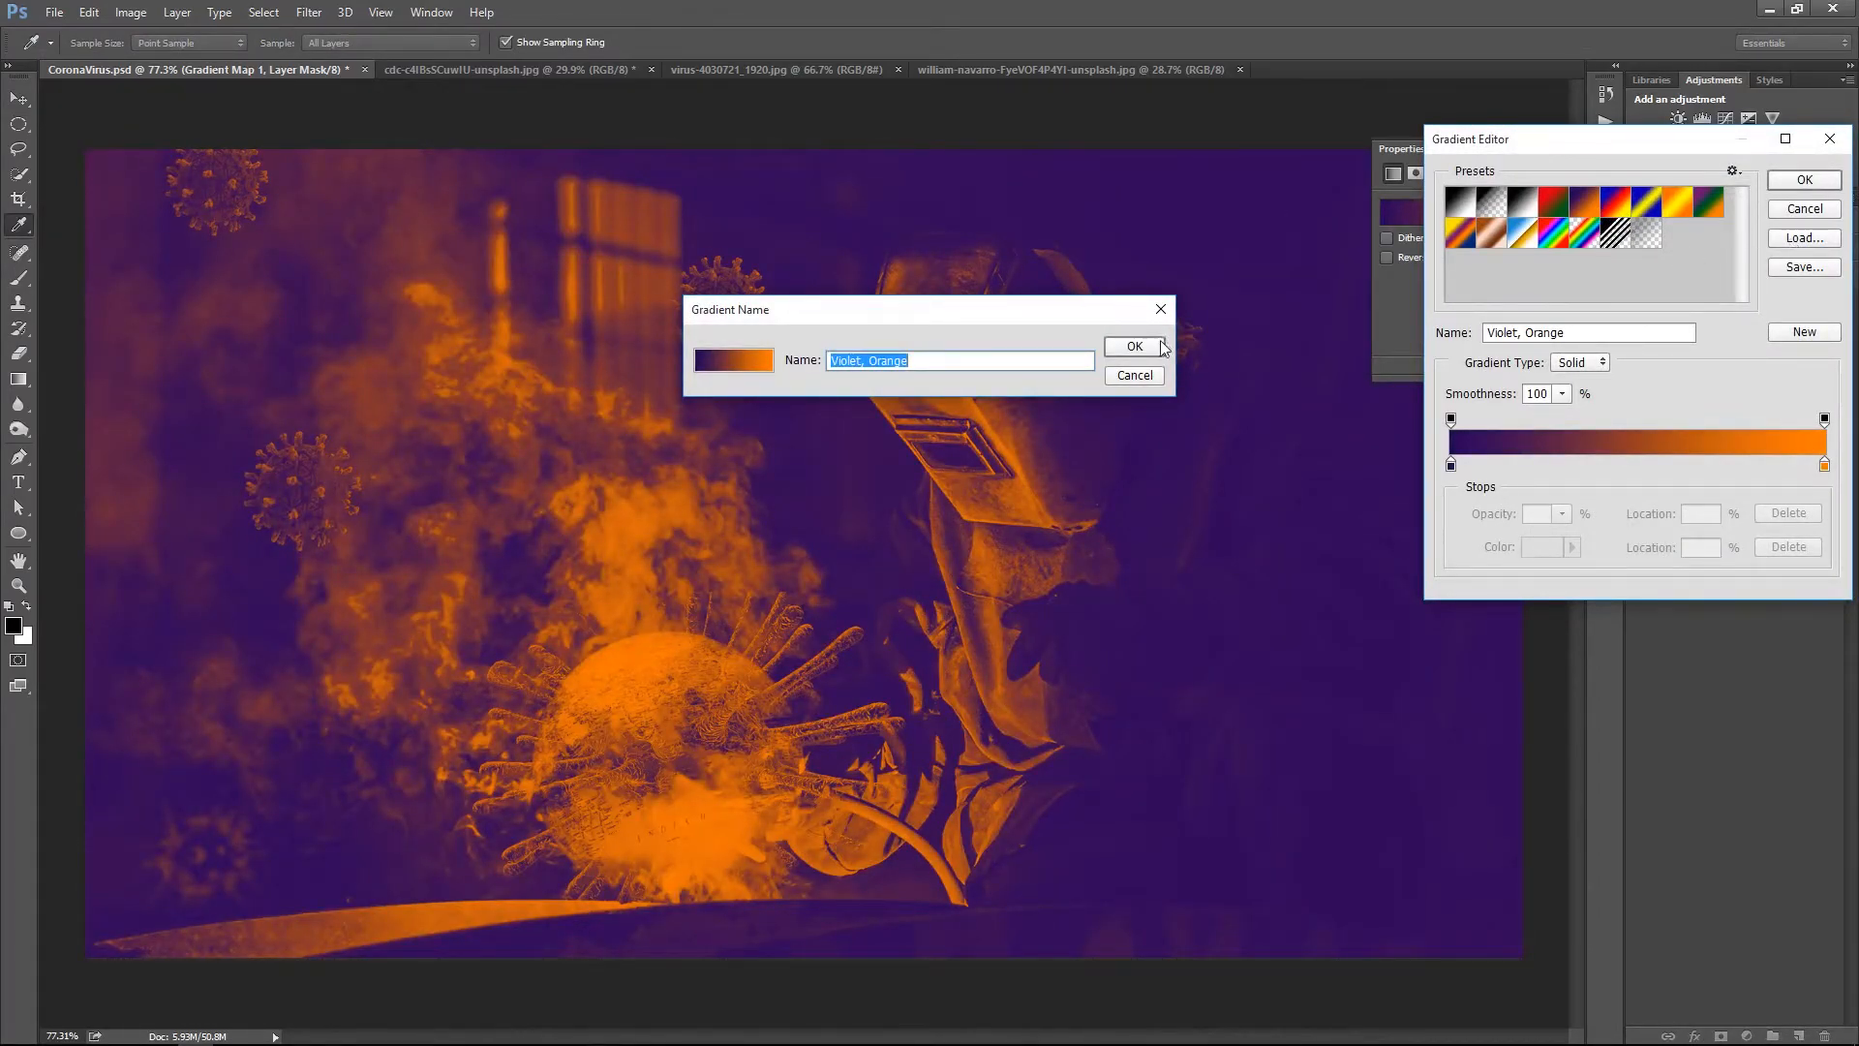
click(1162, 347)
click(1805, 184)
Set the Gradient Map layer's blend mode to Soft Light and its opacity to 70%
click(1727, 248)
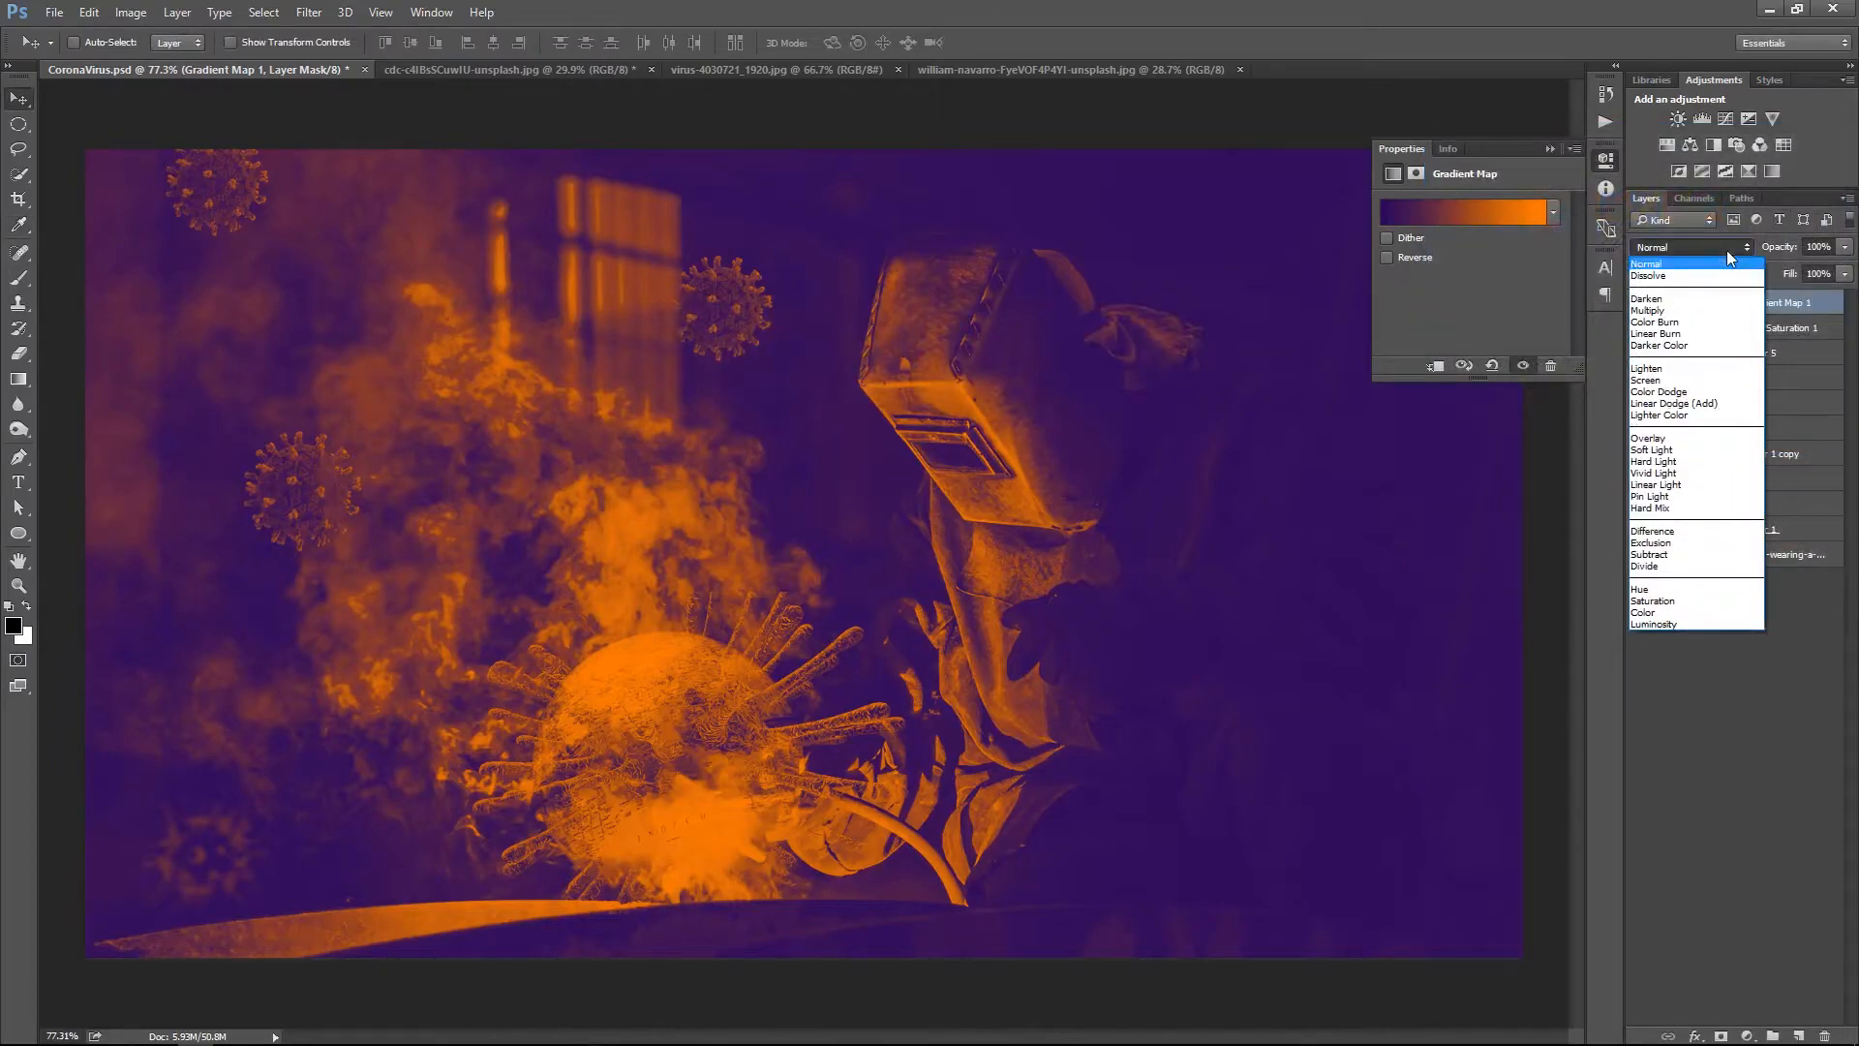
click(1699, 450)
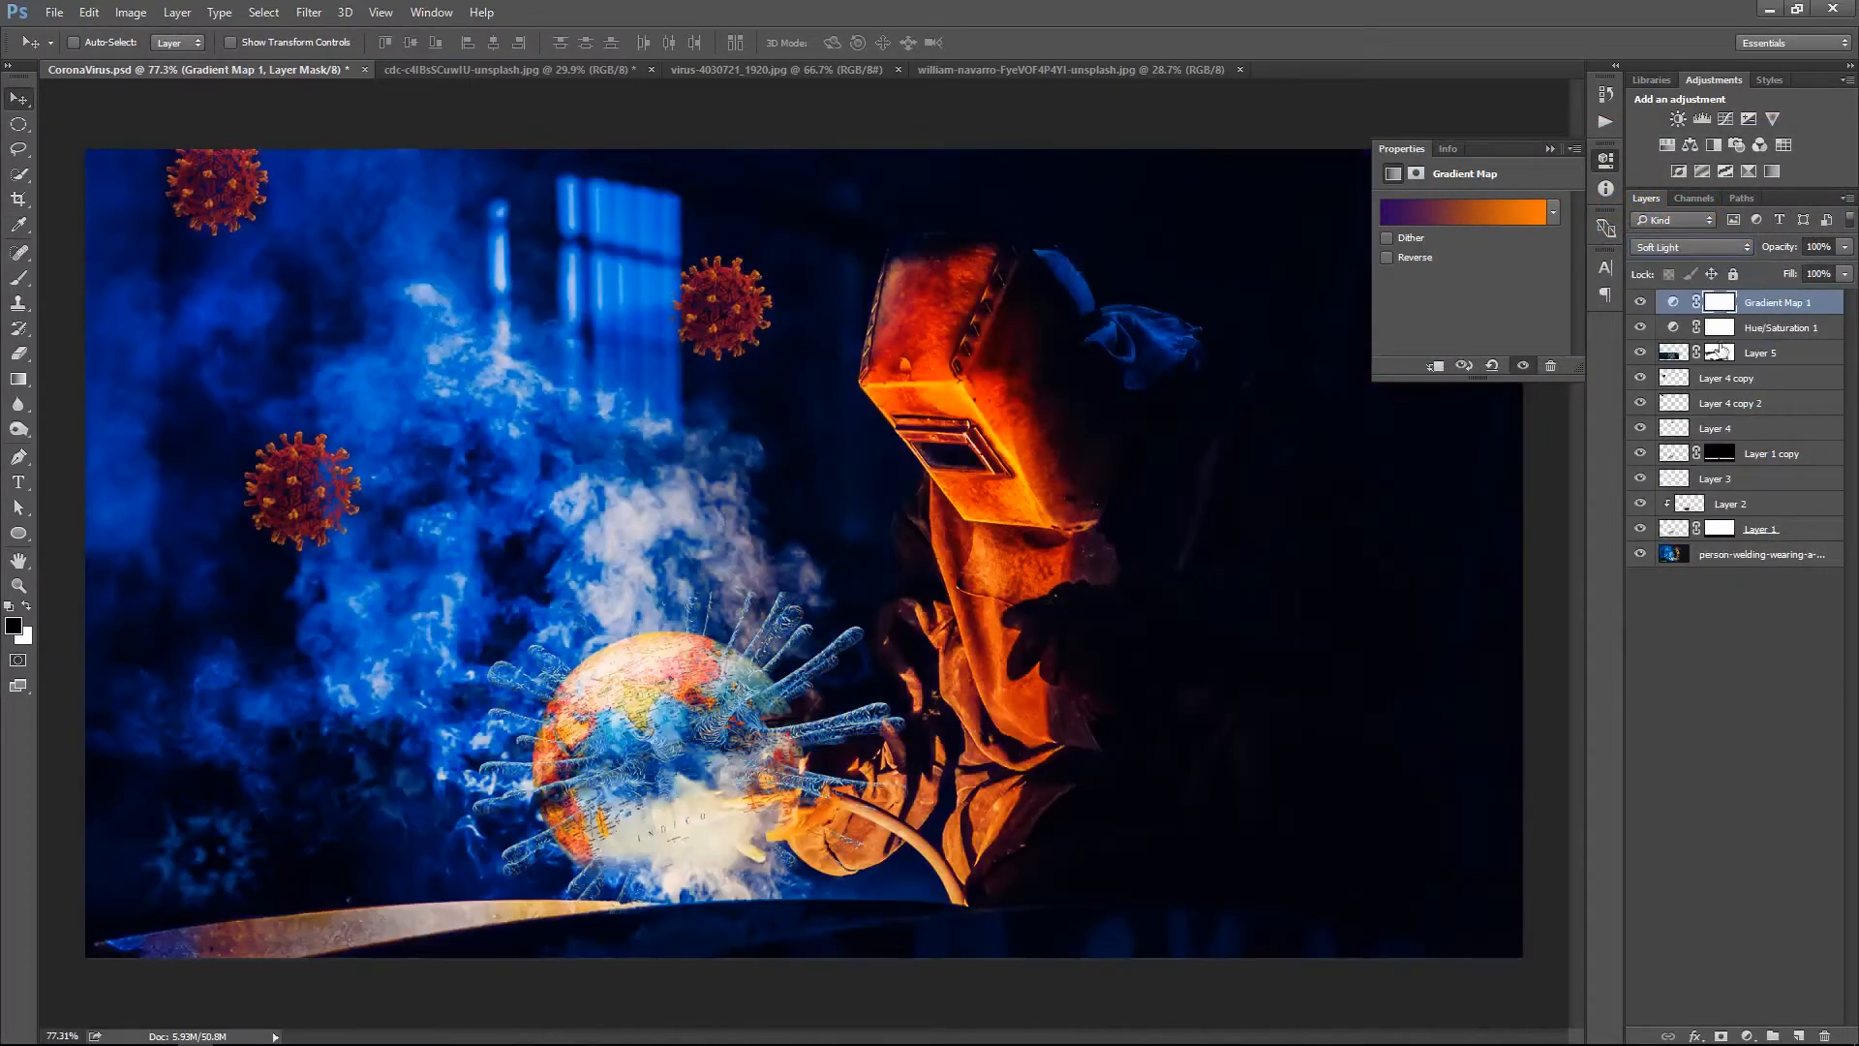
key(8)
click(1640, 303)
click(1640, 303)
click(1640, 303)
click(1641, 303)
click(1844, 247)
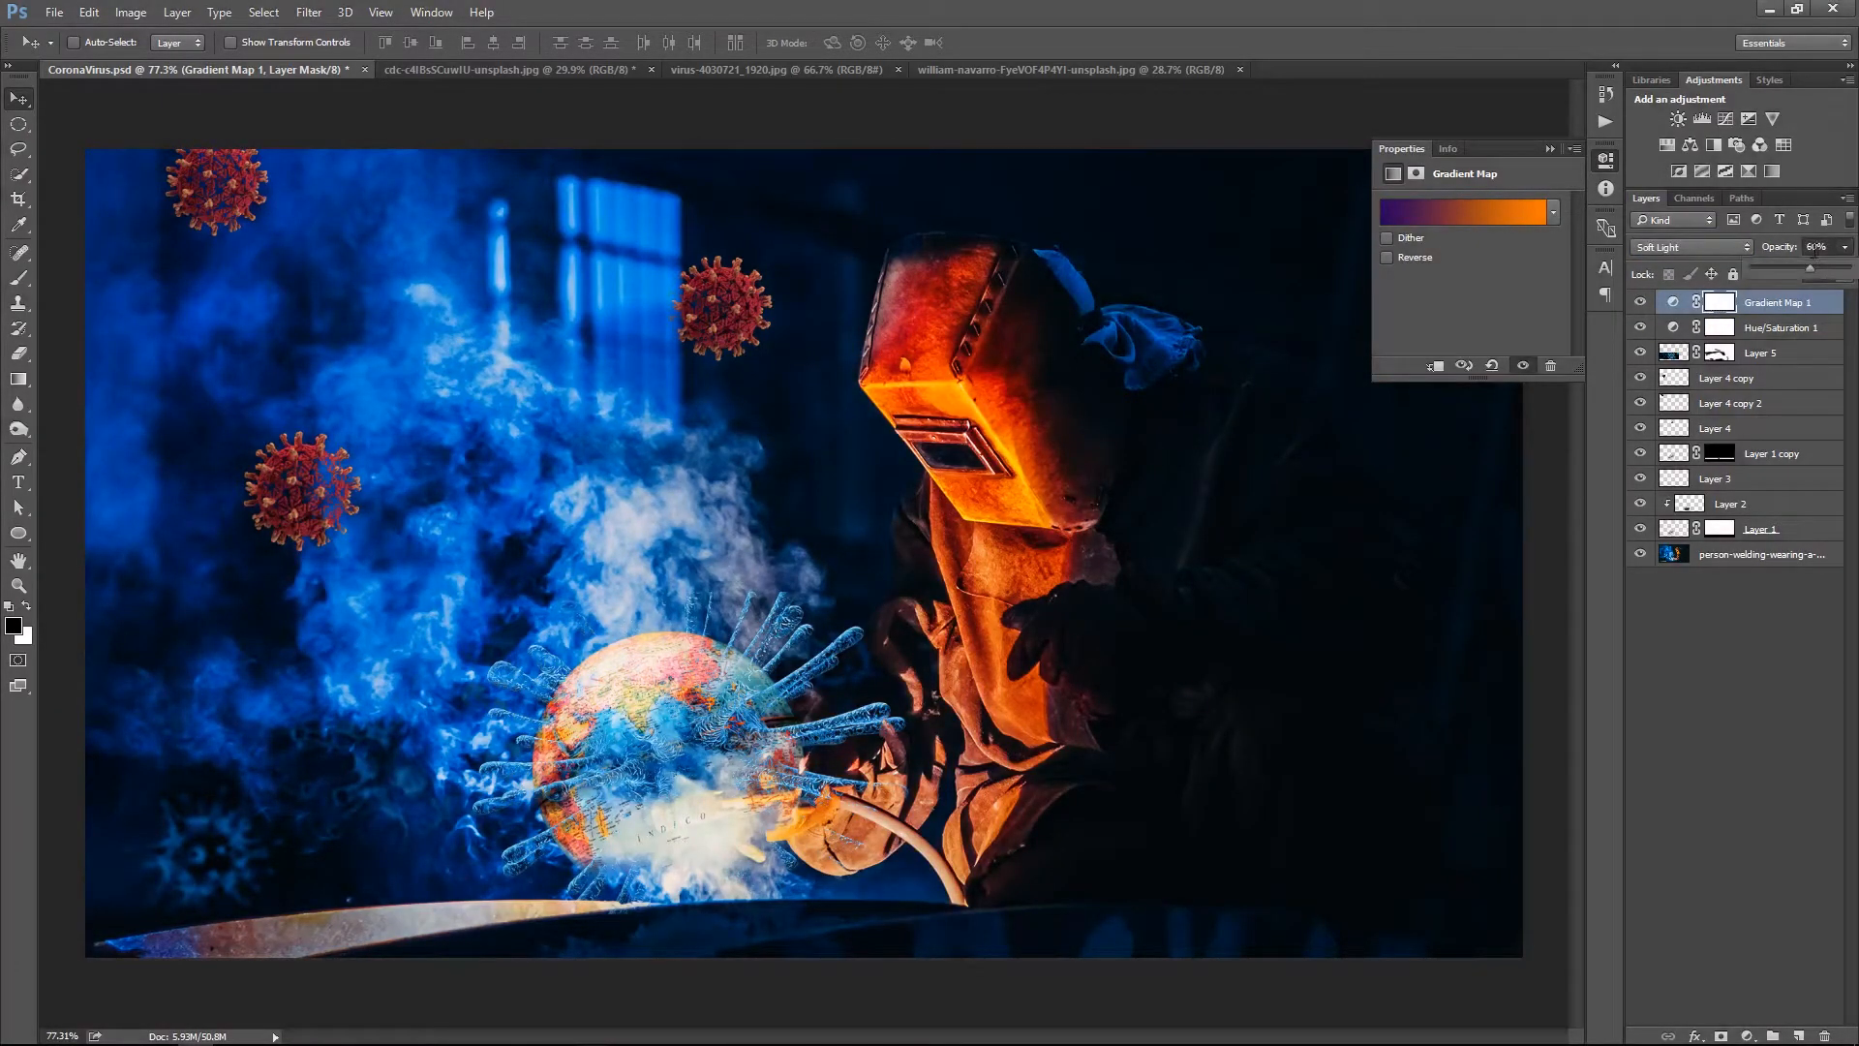
mouse_move(1813, 269)
mouse_down()
mouse_move(1840, 272)
mouse_move(1816, 273)
mouse_up()
click(1093, 441)
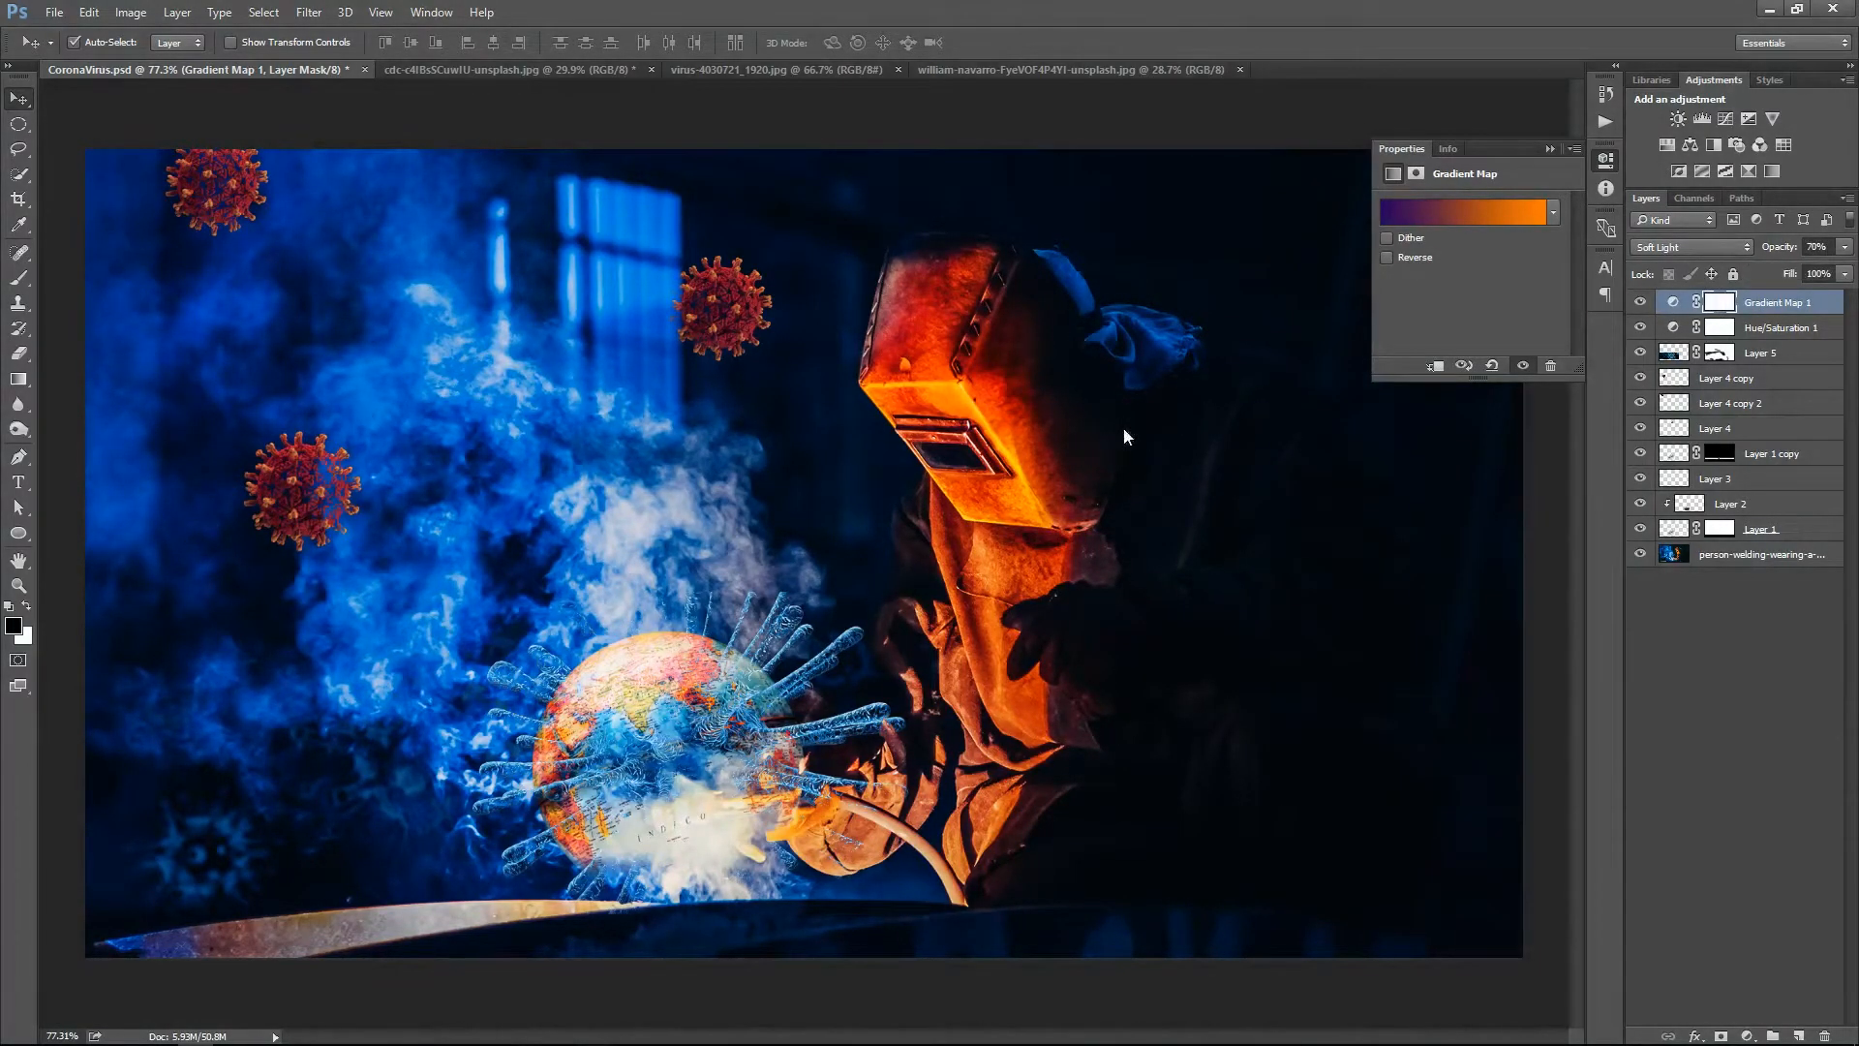
Paint over the welder's body on the Gradient Map mask with a 500 px black brush at 38% opacity
right_click(1122, 426)
click(1191, 437)
key(b)
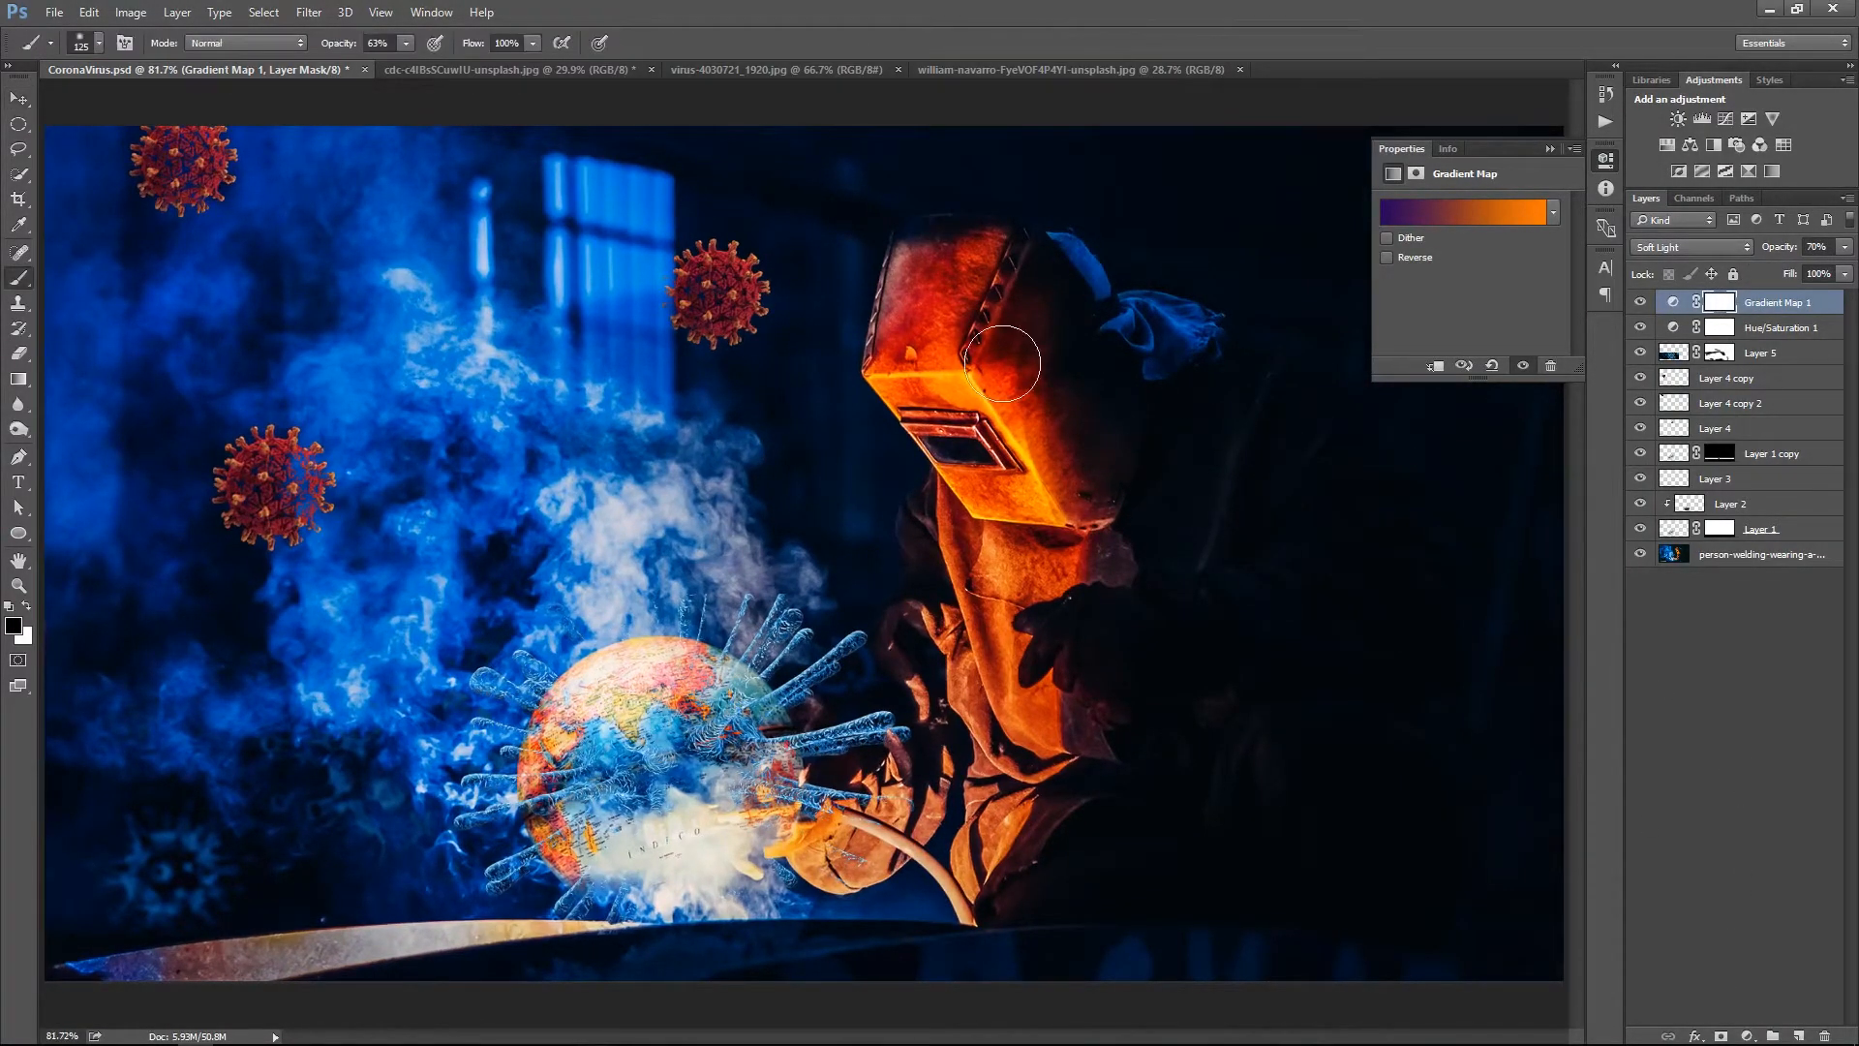
drag(406, 42, 387, 83)
mouse_move(1012, 416)
mouse_down()
mouse_move(1075, 608)
mouse_move(1059, 803)
mouse_move(1087, 830)
mouse_up()
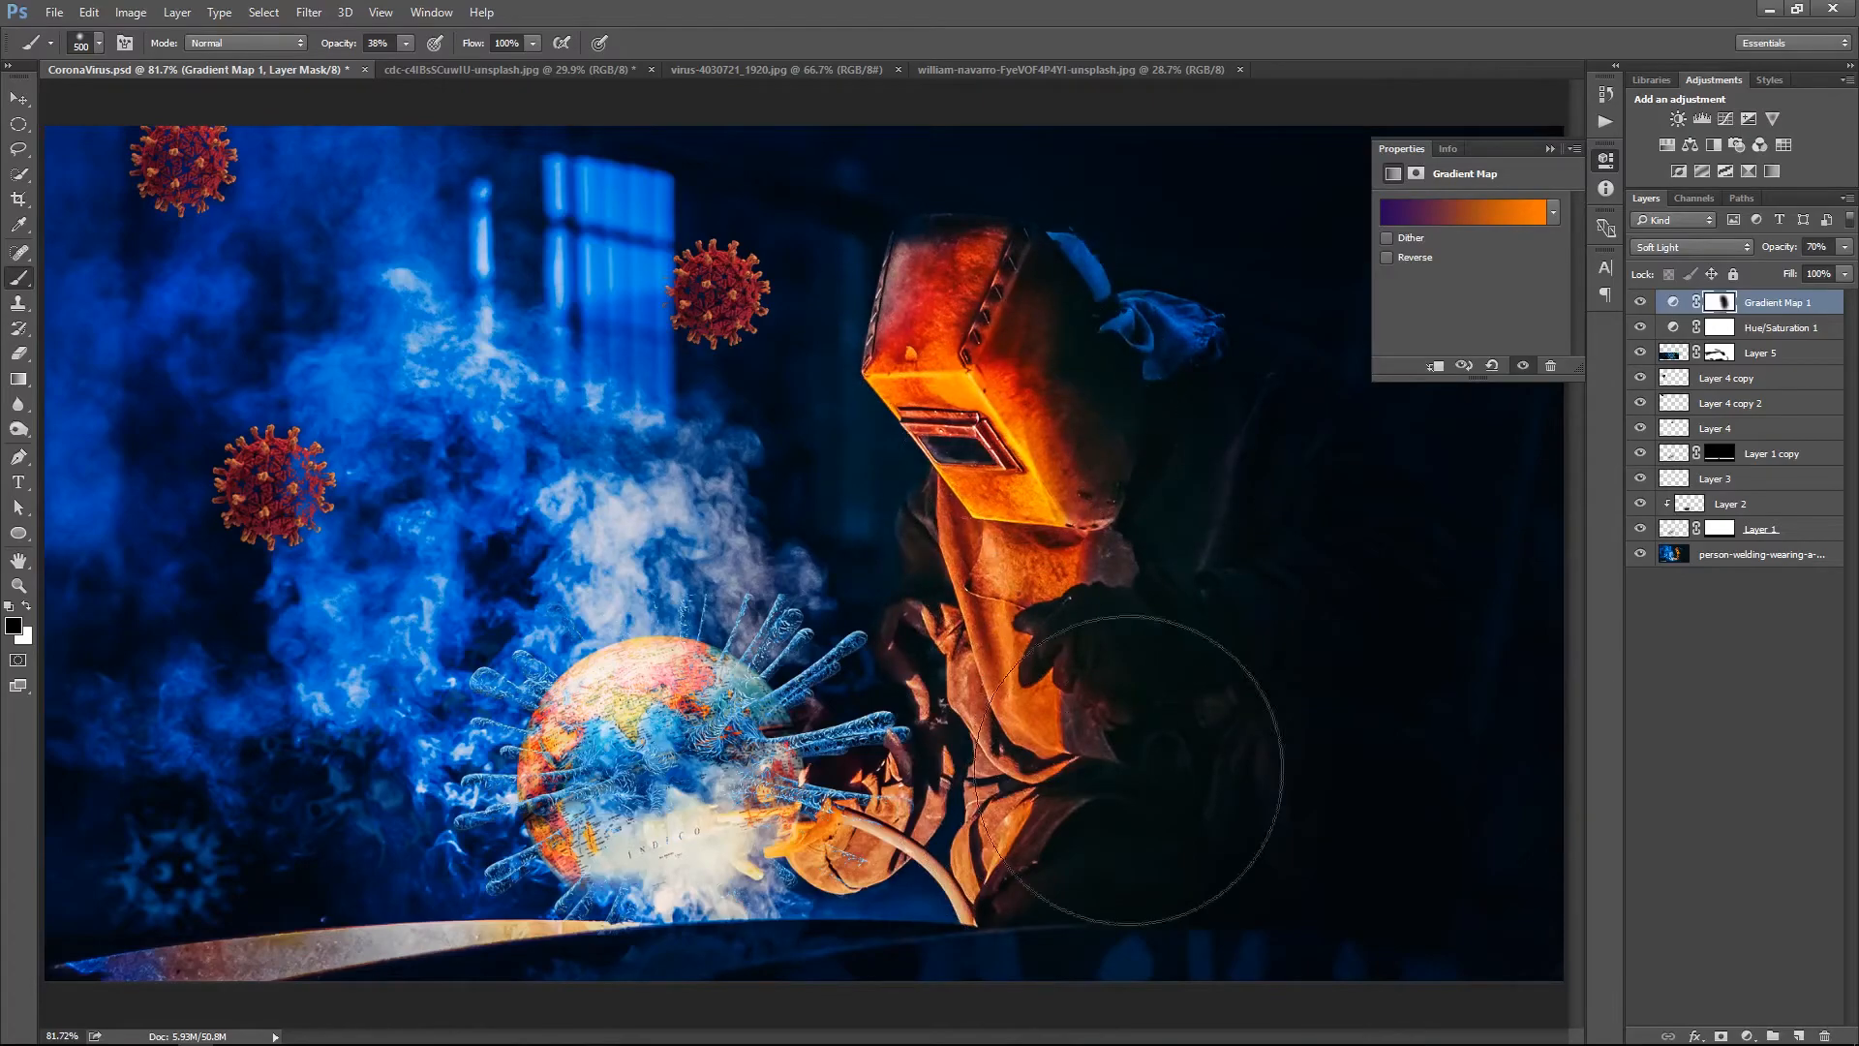
Compare the composite with and without the Gradient Map layer and review the overall image
click(1642, 302)
click(1642, 303)
click(1641, 302)
click(1642, 303)
click(1642, 302)
click(1641, 302)
key(z)
right_click(959, 519)
key(Escape)
drag(1076, 577, 1063, 576)
key(v)
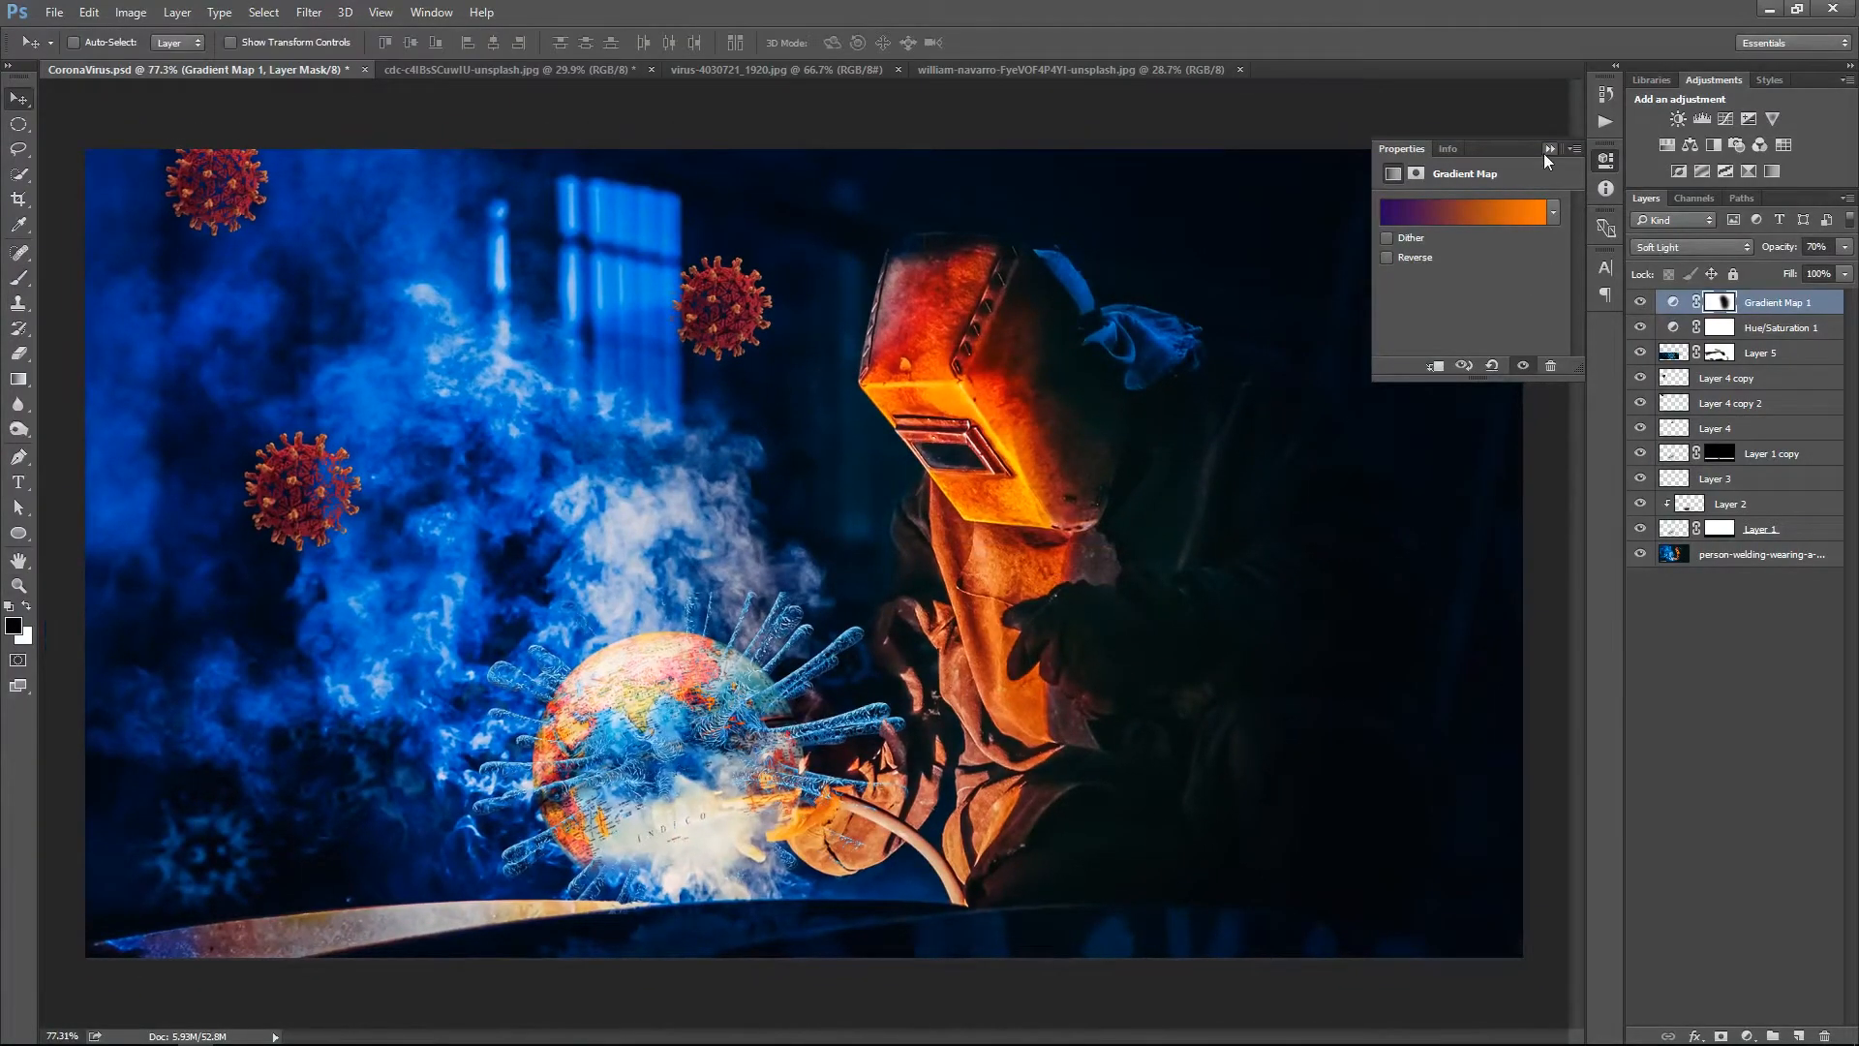
click(1547, 151)
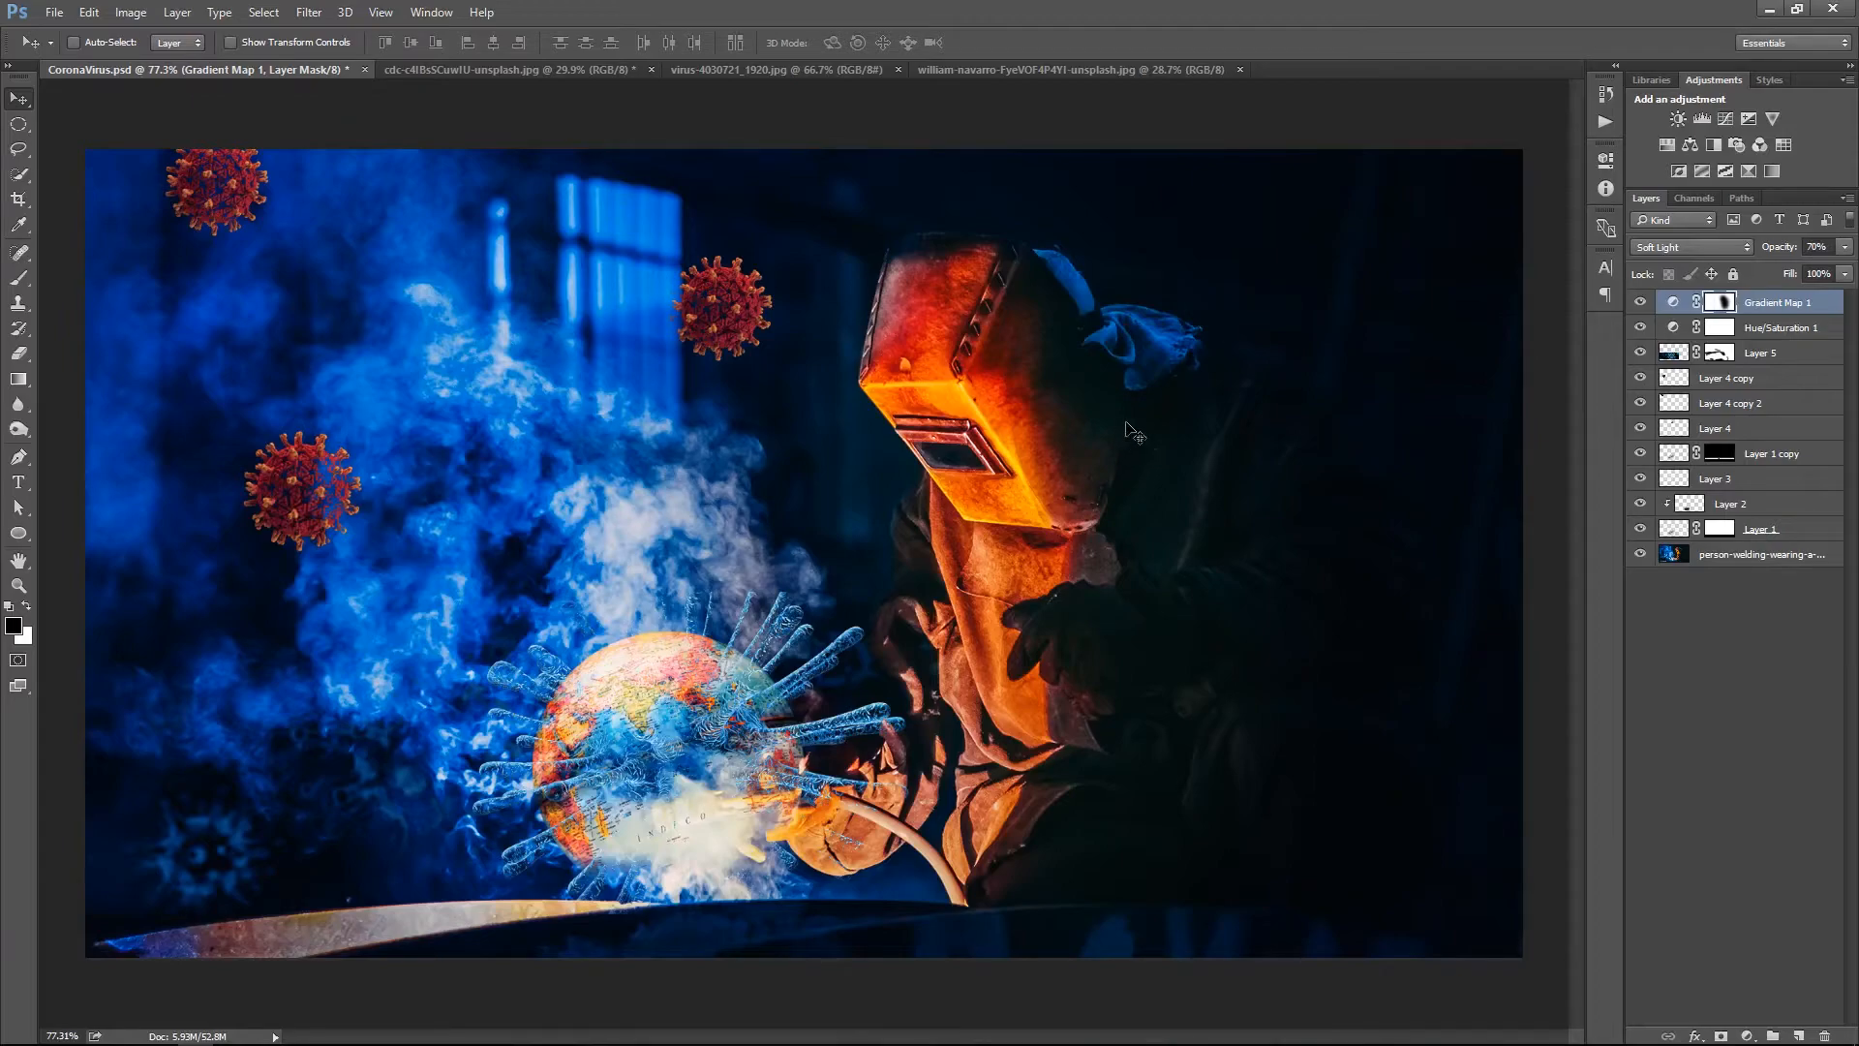
key(z)
mouse_move(992, 809)
mouse_down()
mouse_move(1028, 810)
mouse_move(1004, 809)
mouse_up()
key(v)
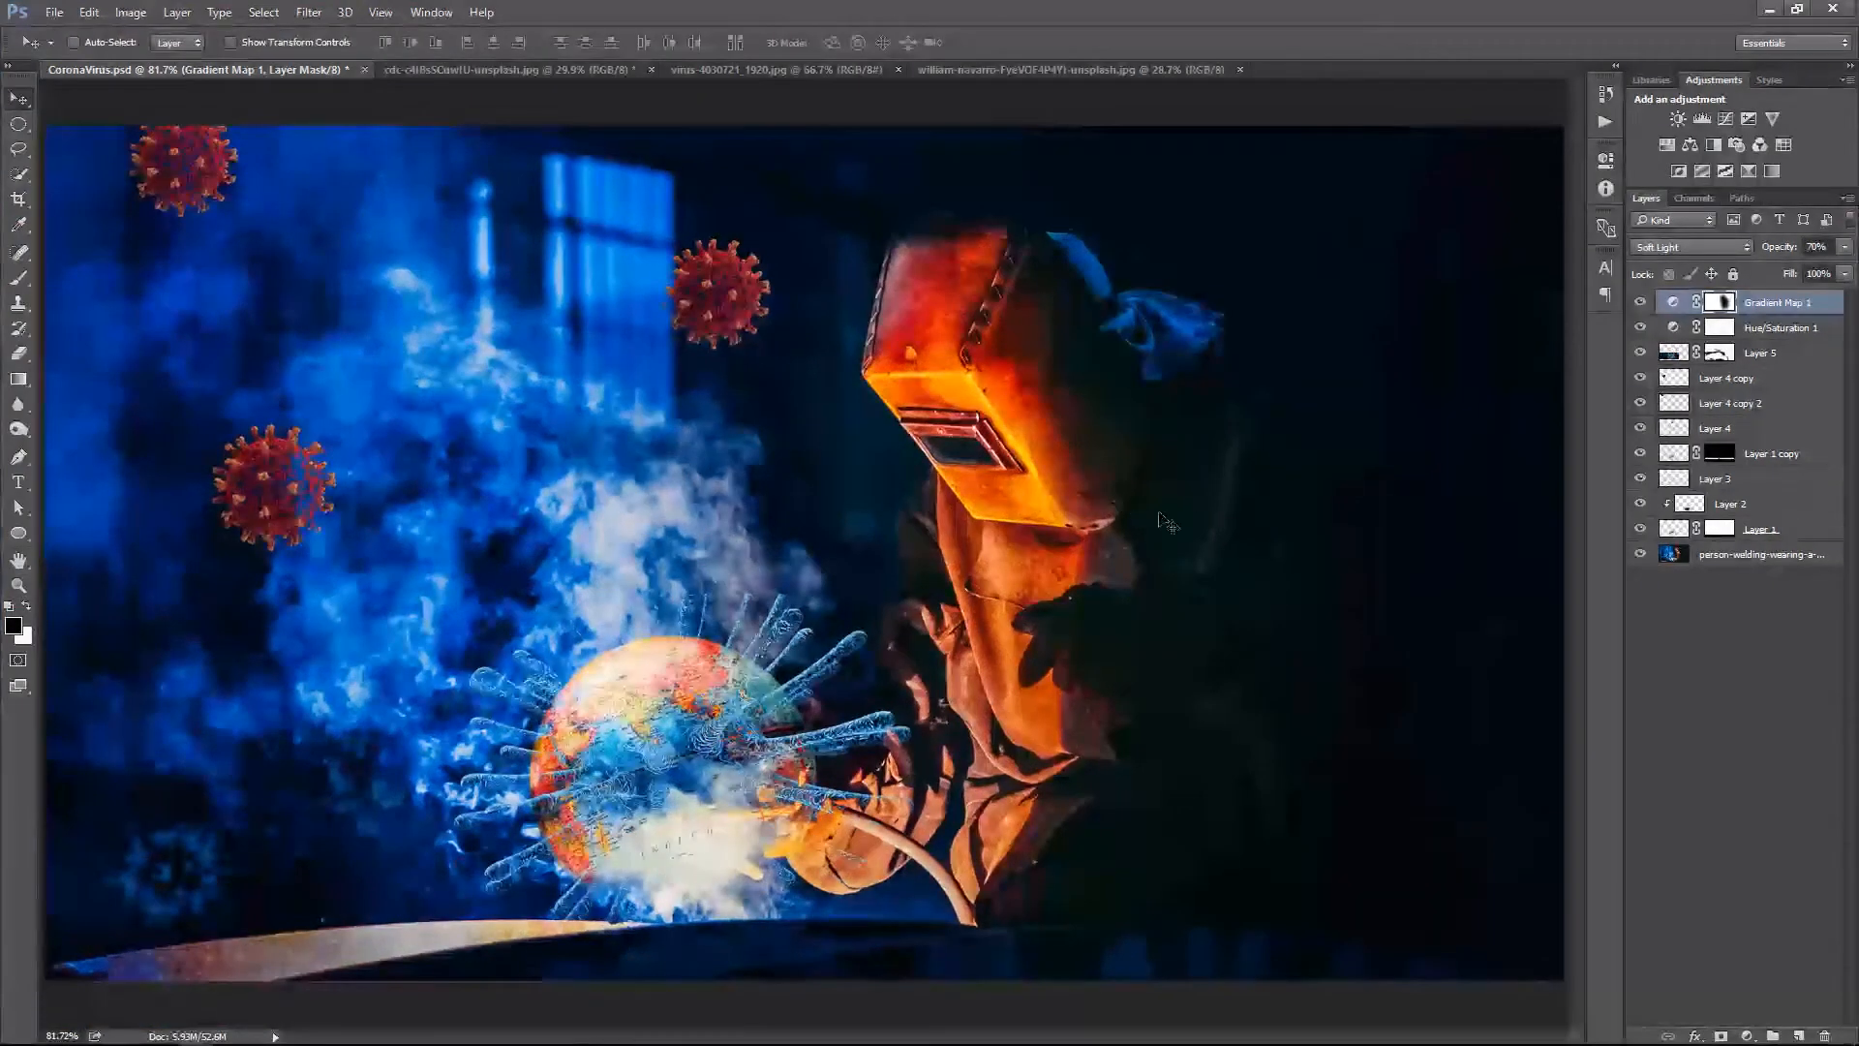
Select the globe layers from Layer 1 through Layer 1 copy and try shifting them to the right
click(1743, 532)
shift+click(1755, 453)
key(Right)
key(Right)
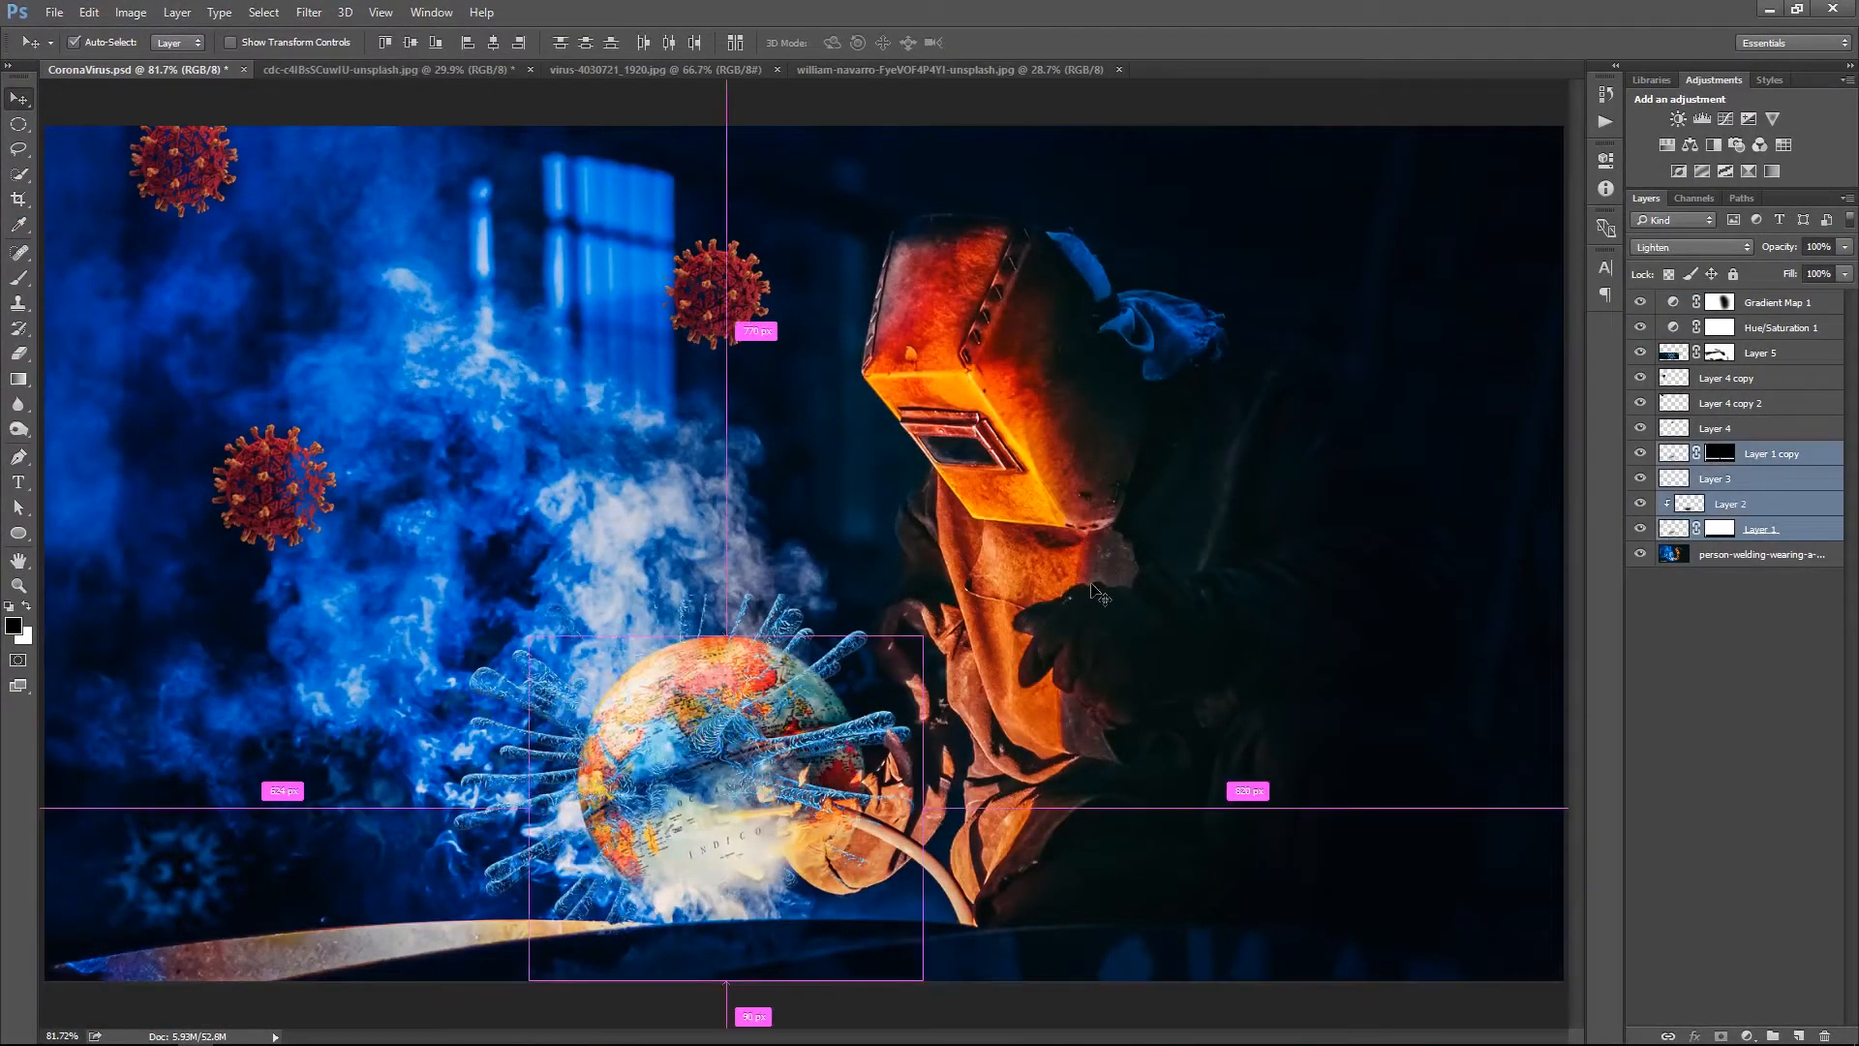
ctrl+click(1763, 353)
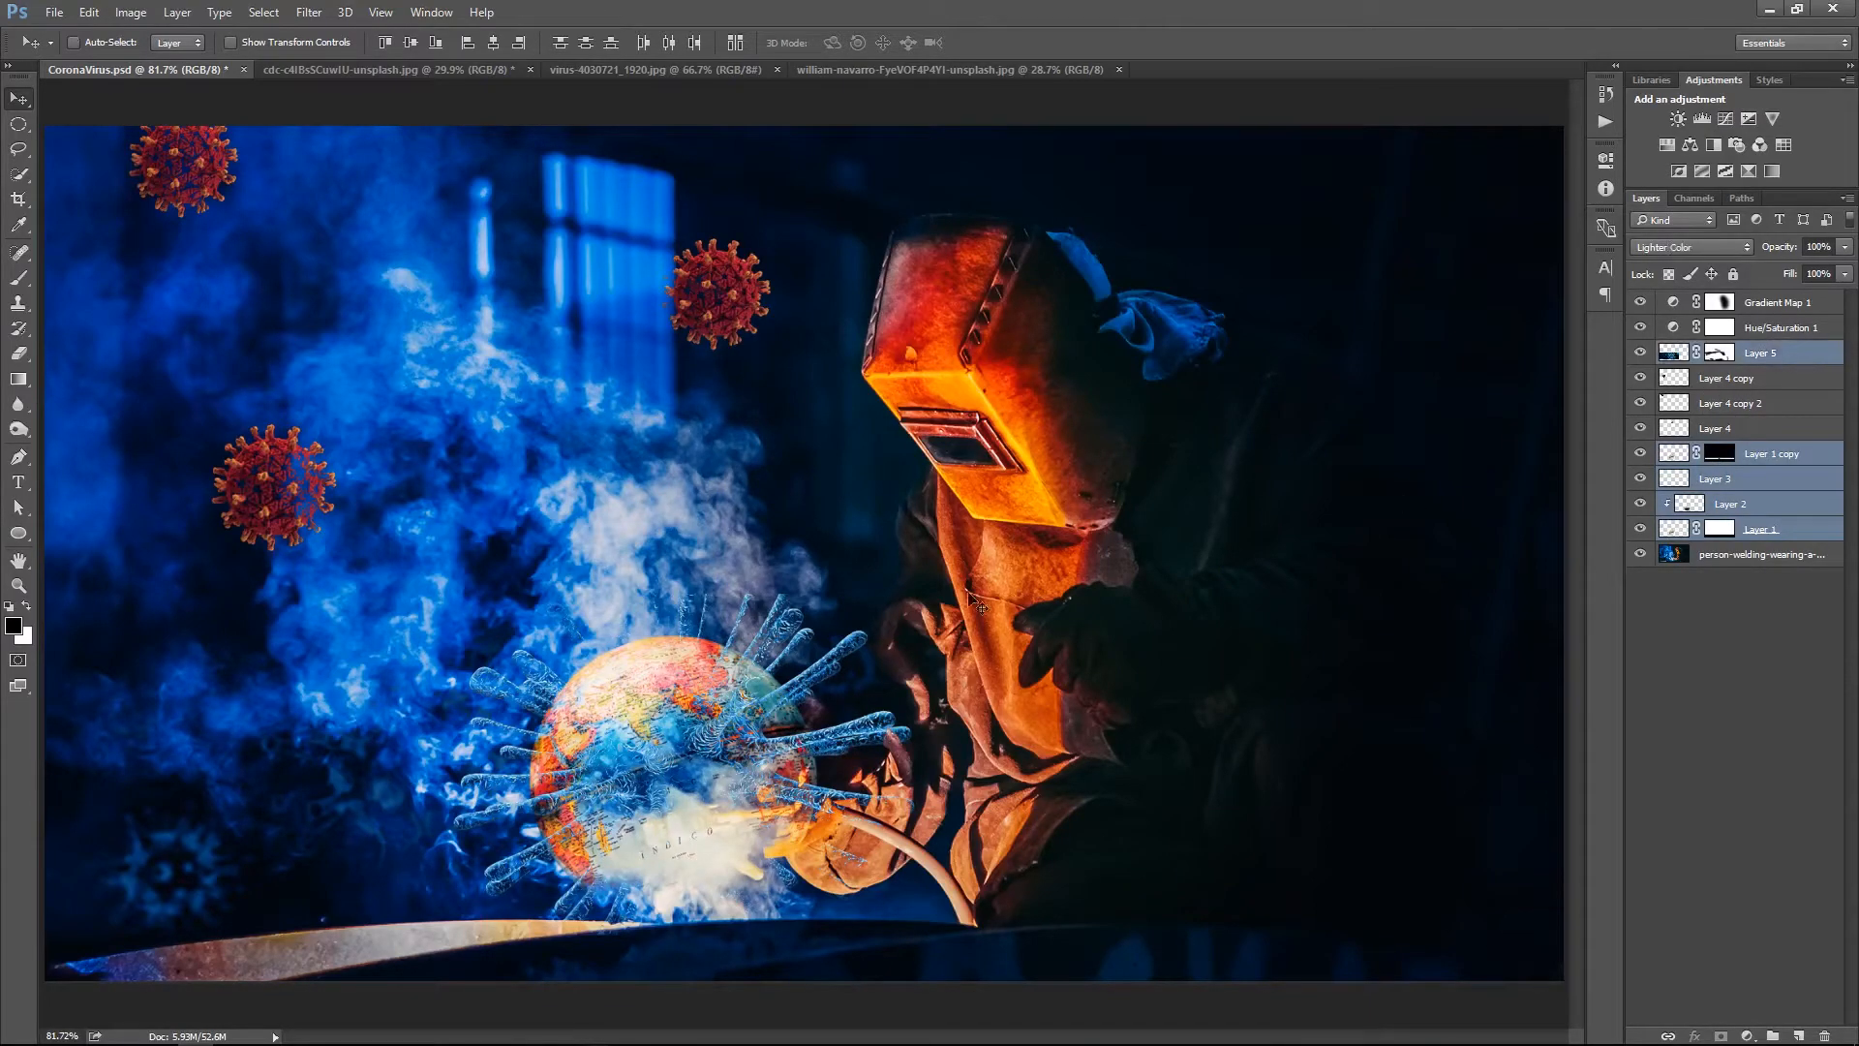
key(ctrl+t)
right_click(720, 705)
click(828, 993)
key(Escape)
Exclude Layer 5 from the selection and flip the globe layers horizontally
ctrl+click(1763, 352)
key(ctrl+t)
right_click(712, 690)
click(774, 977)
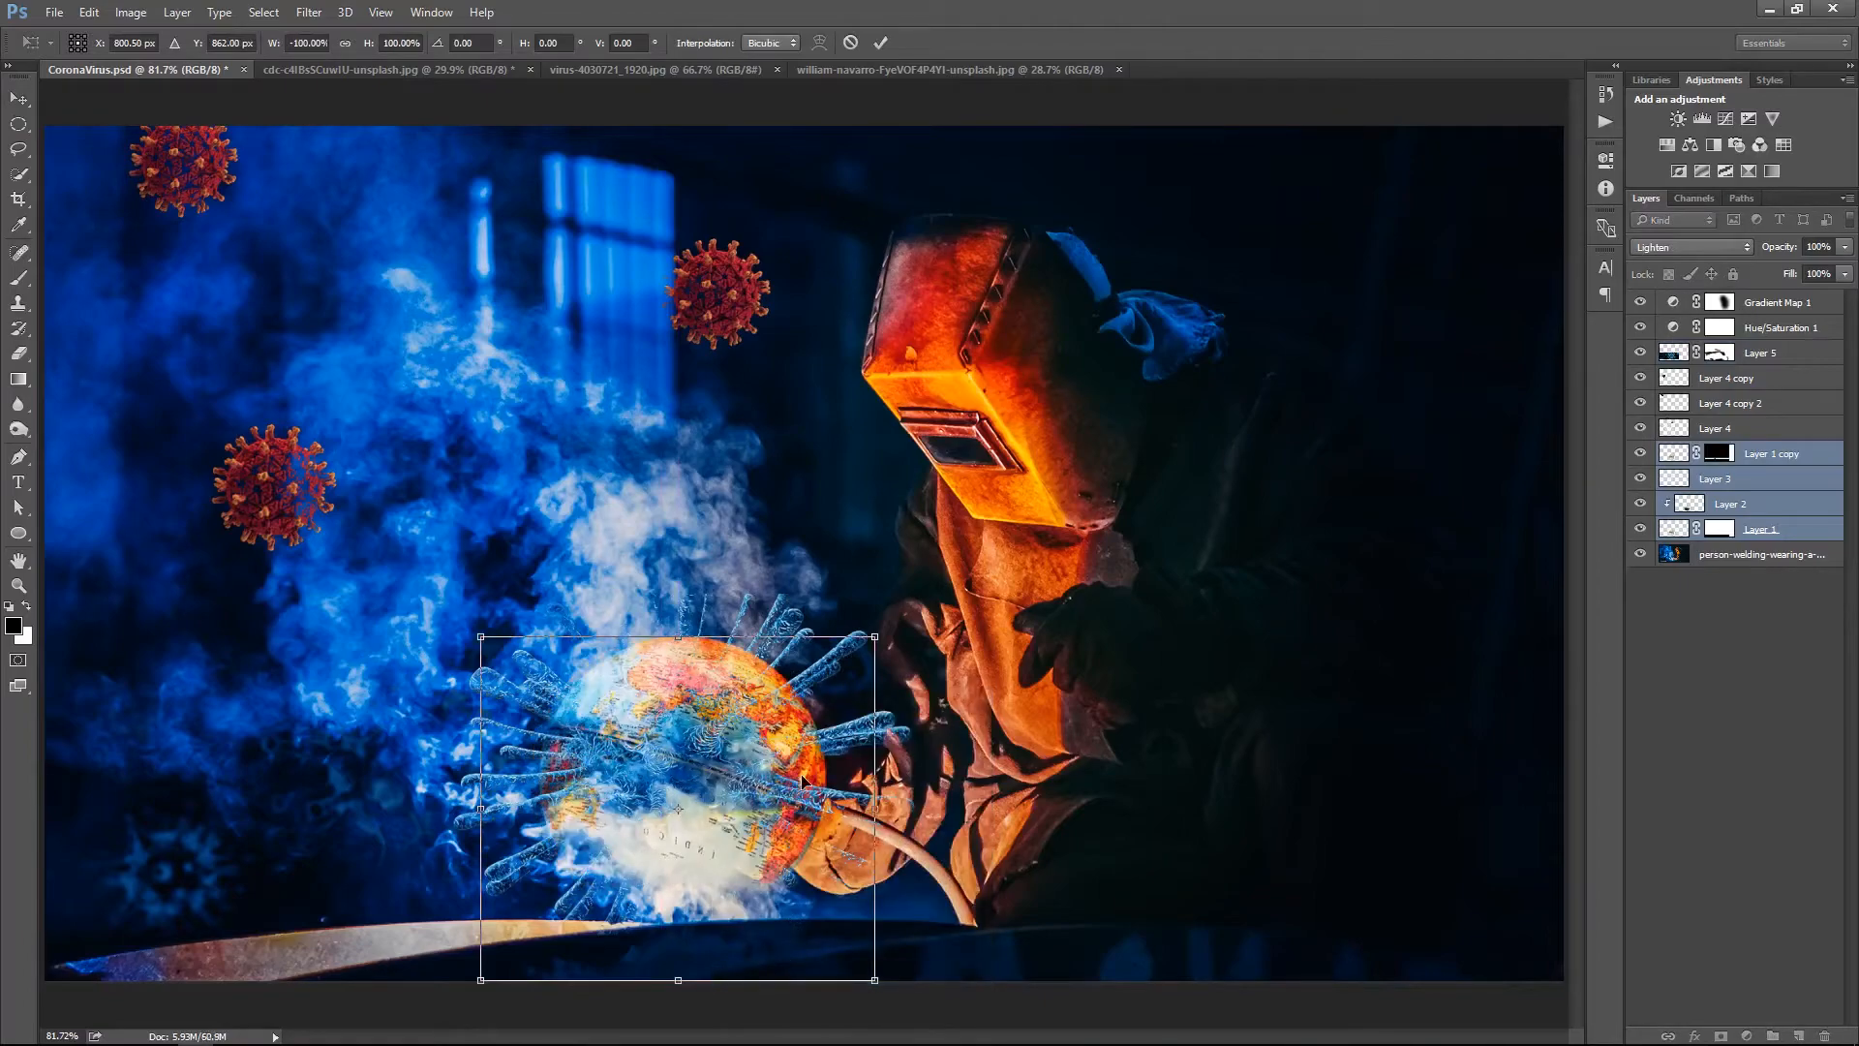
key(Return)
Shift the flipped globe layers together with Layer 5 slightly to the left and check Layer 1 copy's contribution
ctrl+click(1789, 353)
drag(1140, 655, 1102, 655)
ctrl+right_click(961, 610)
click(994, 622)
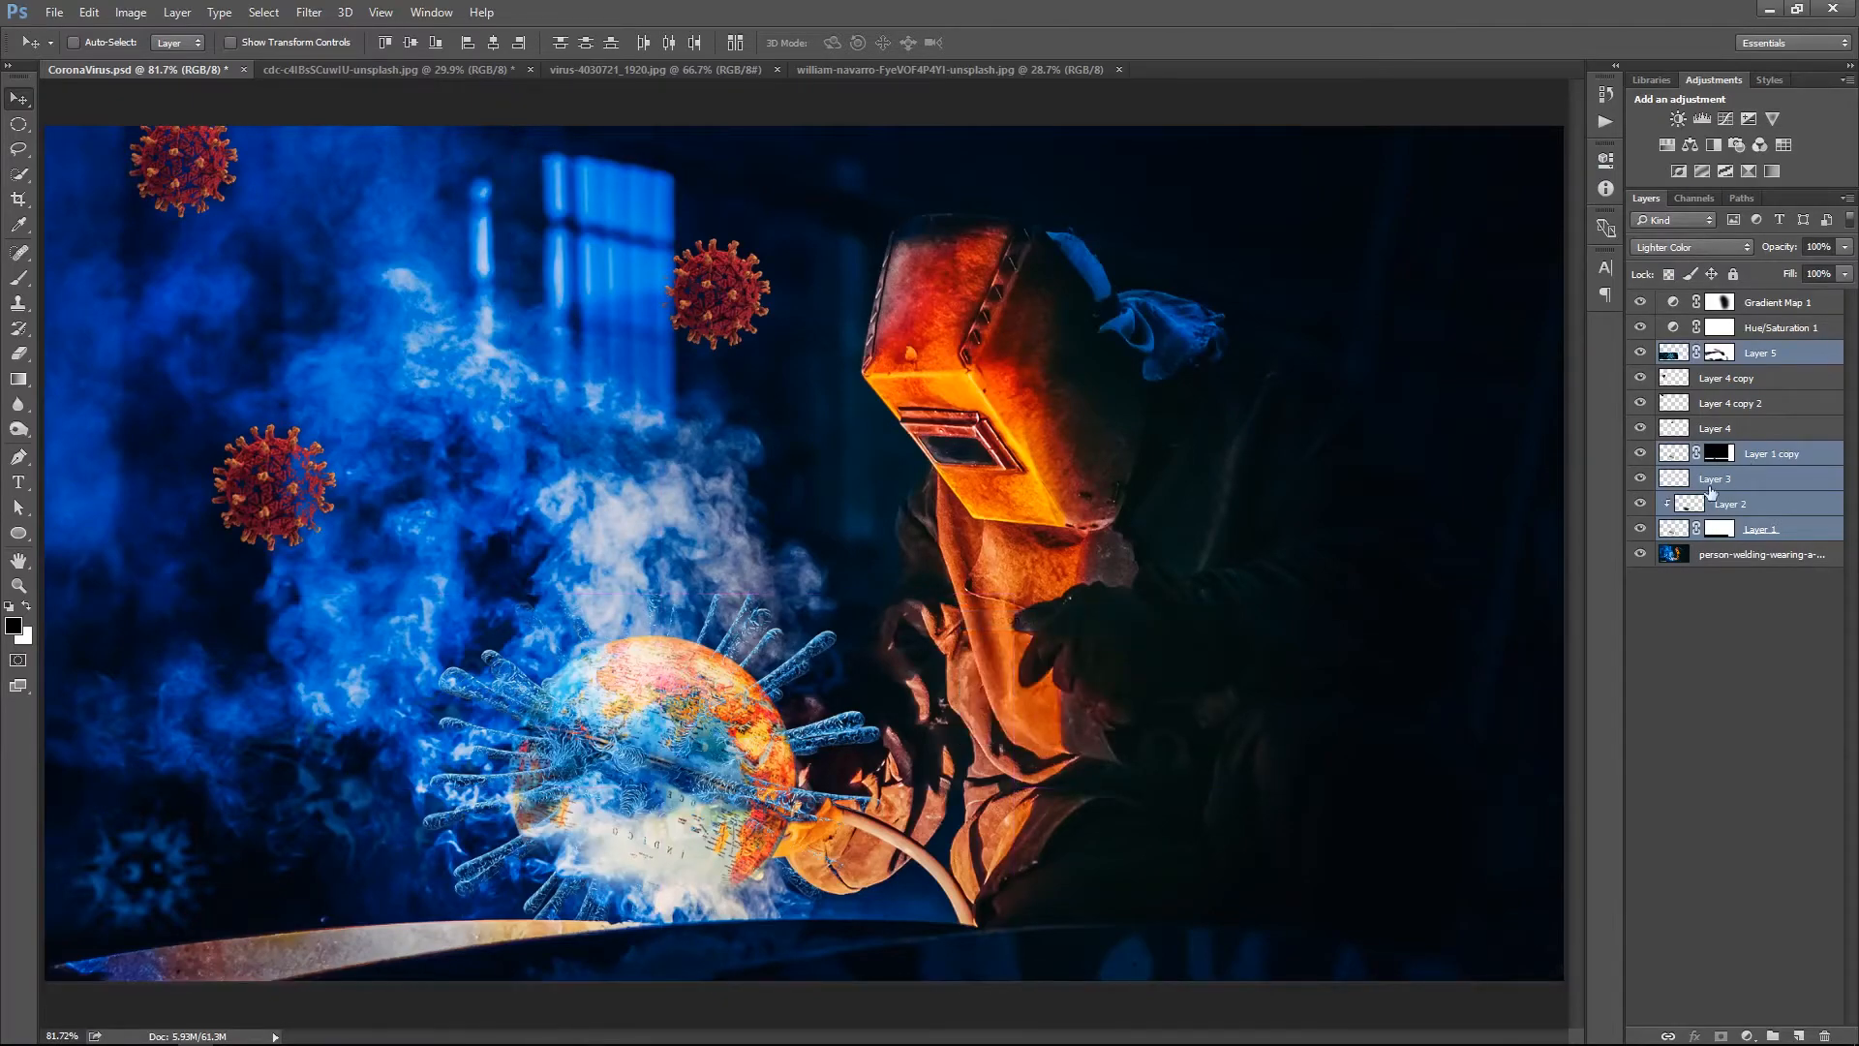
click(1739, 462)
click(1640, 457)
click(1639, 456)
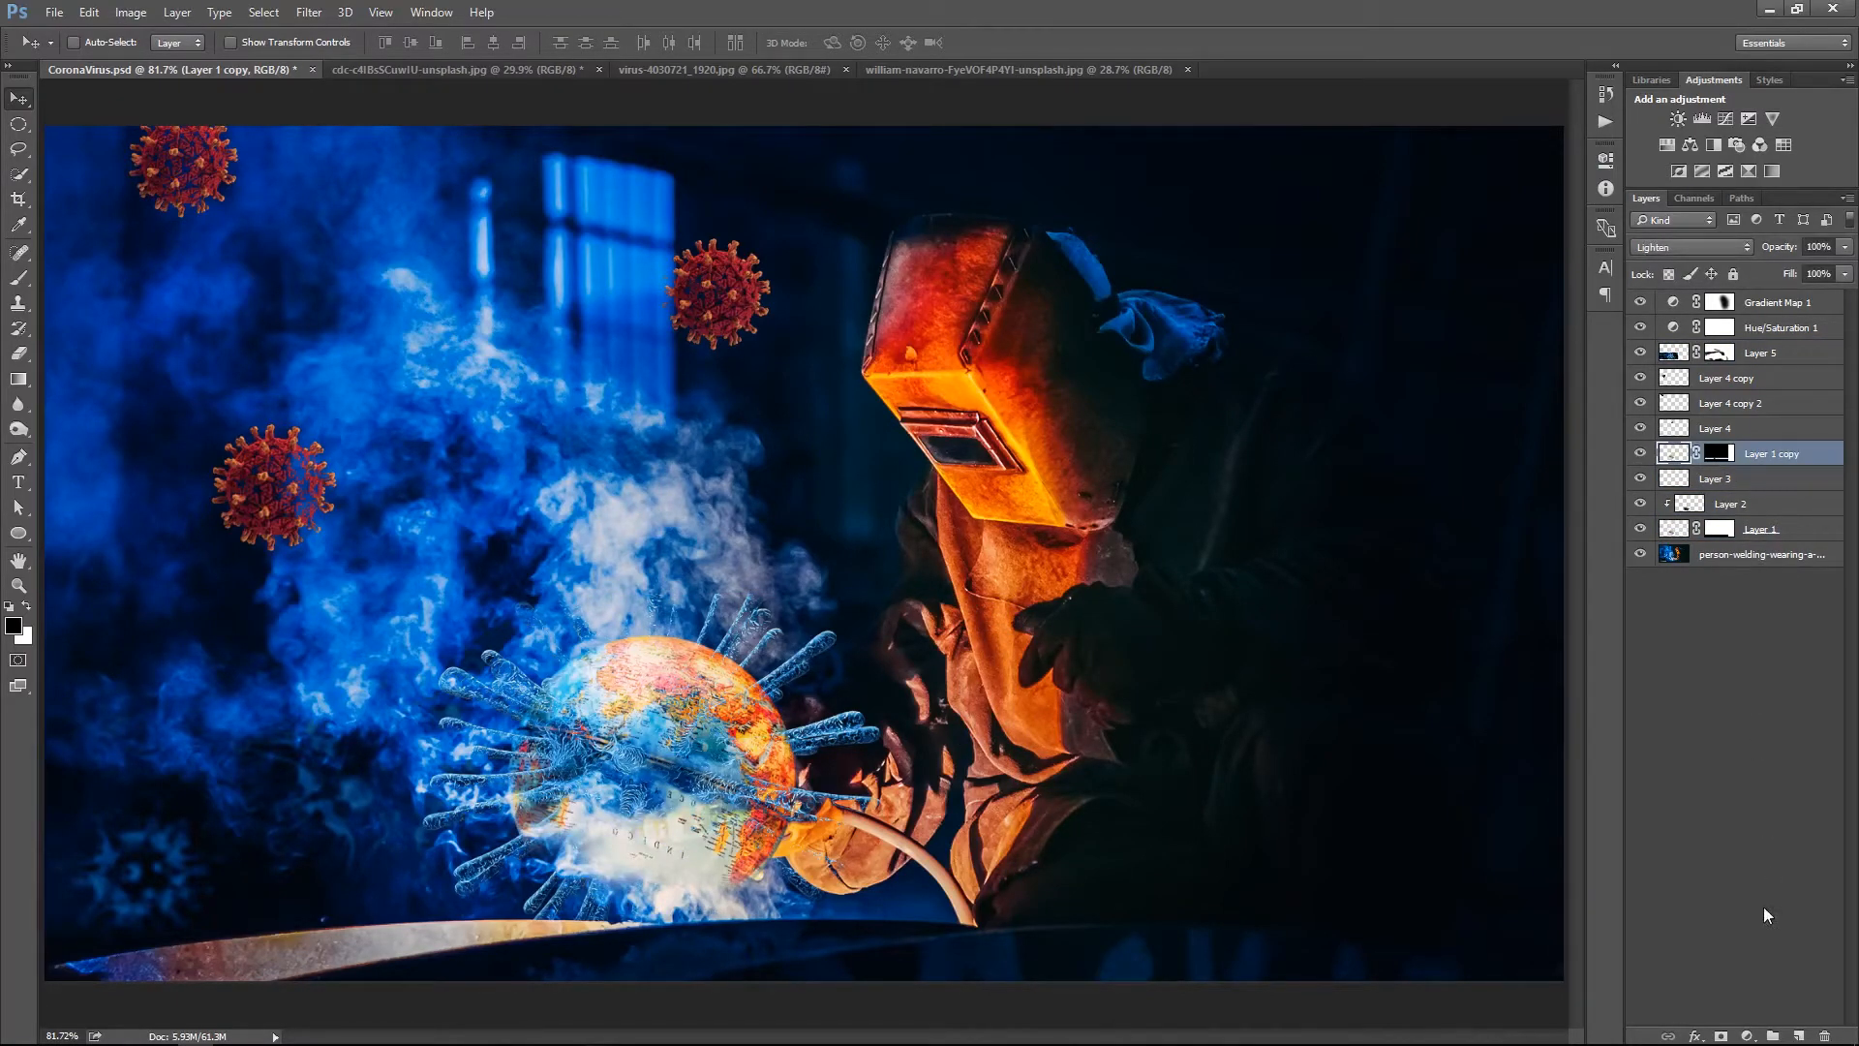
Create a layer above Layer 2 and paint helmet-sampled orange over the globe's right side with a 500 px brush at 38% opacity
click(1758, 505)
click(1799, 1035)
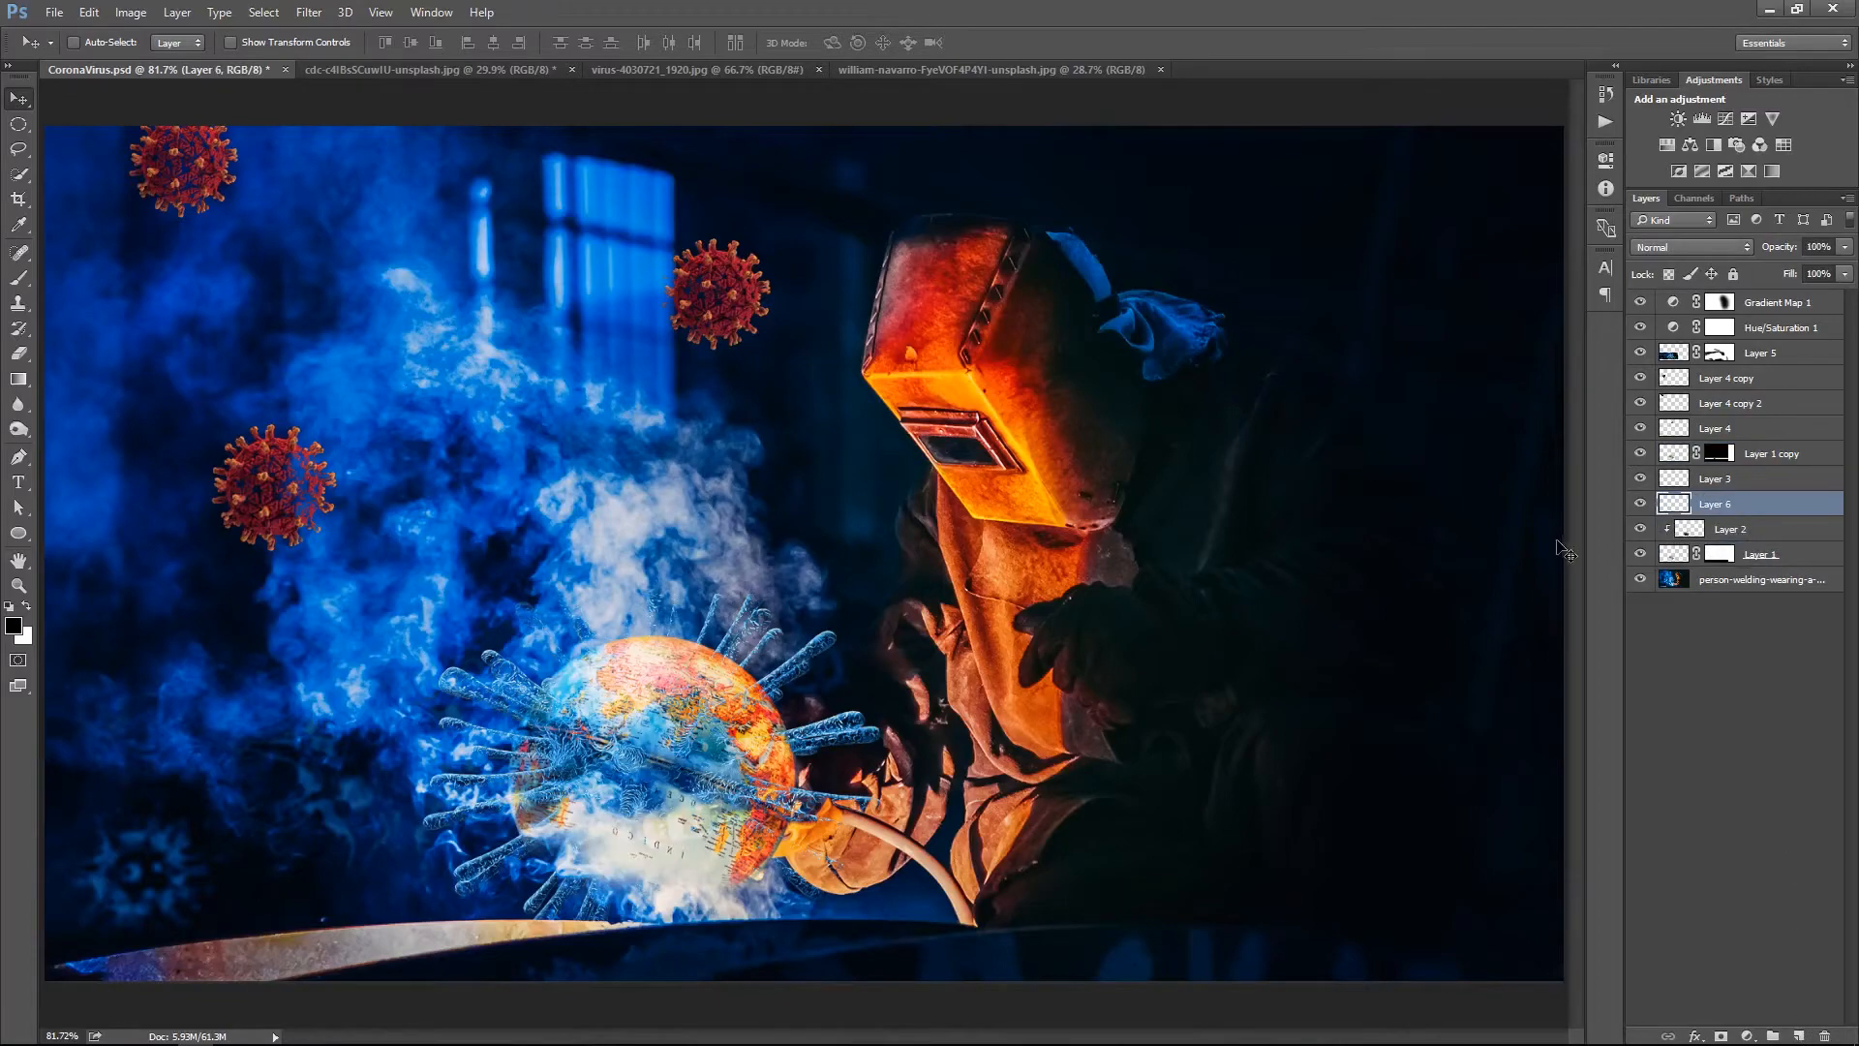
key(i)
click(956, 342)
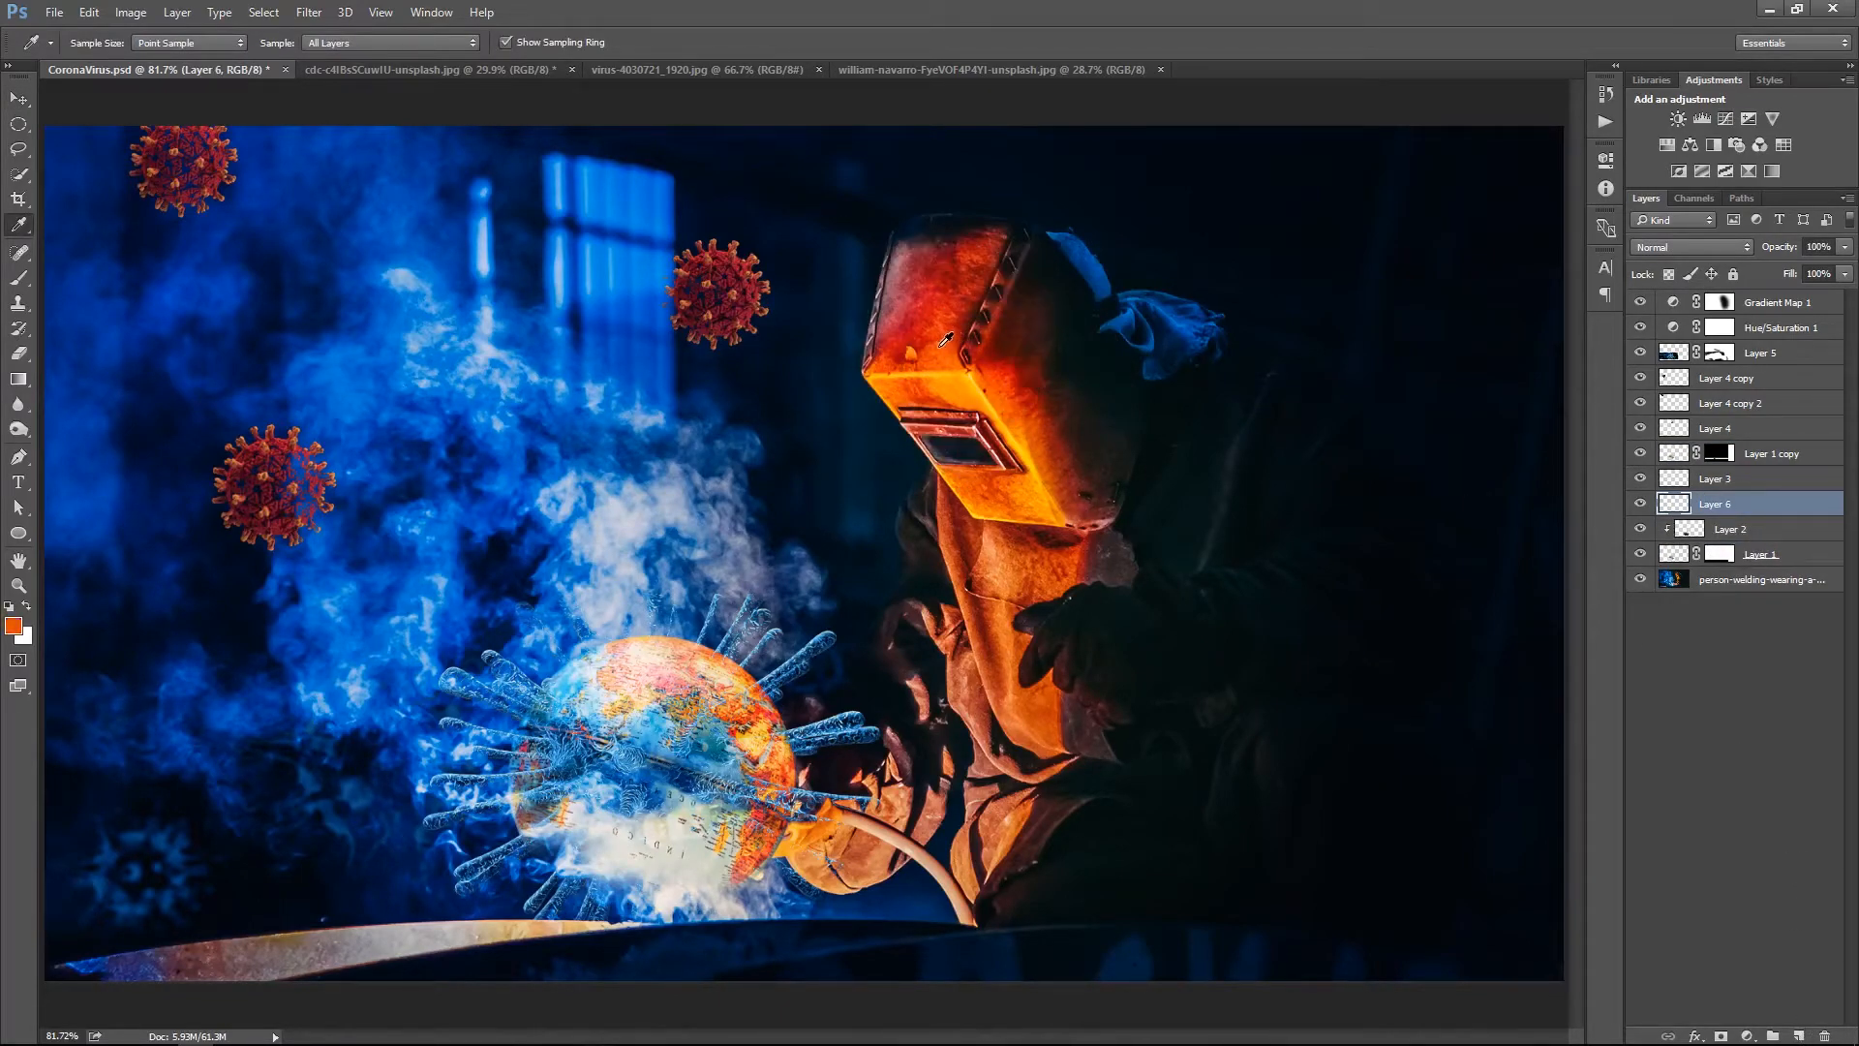
key(b)
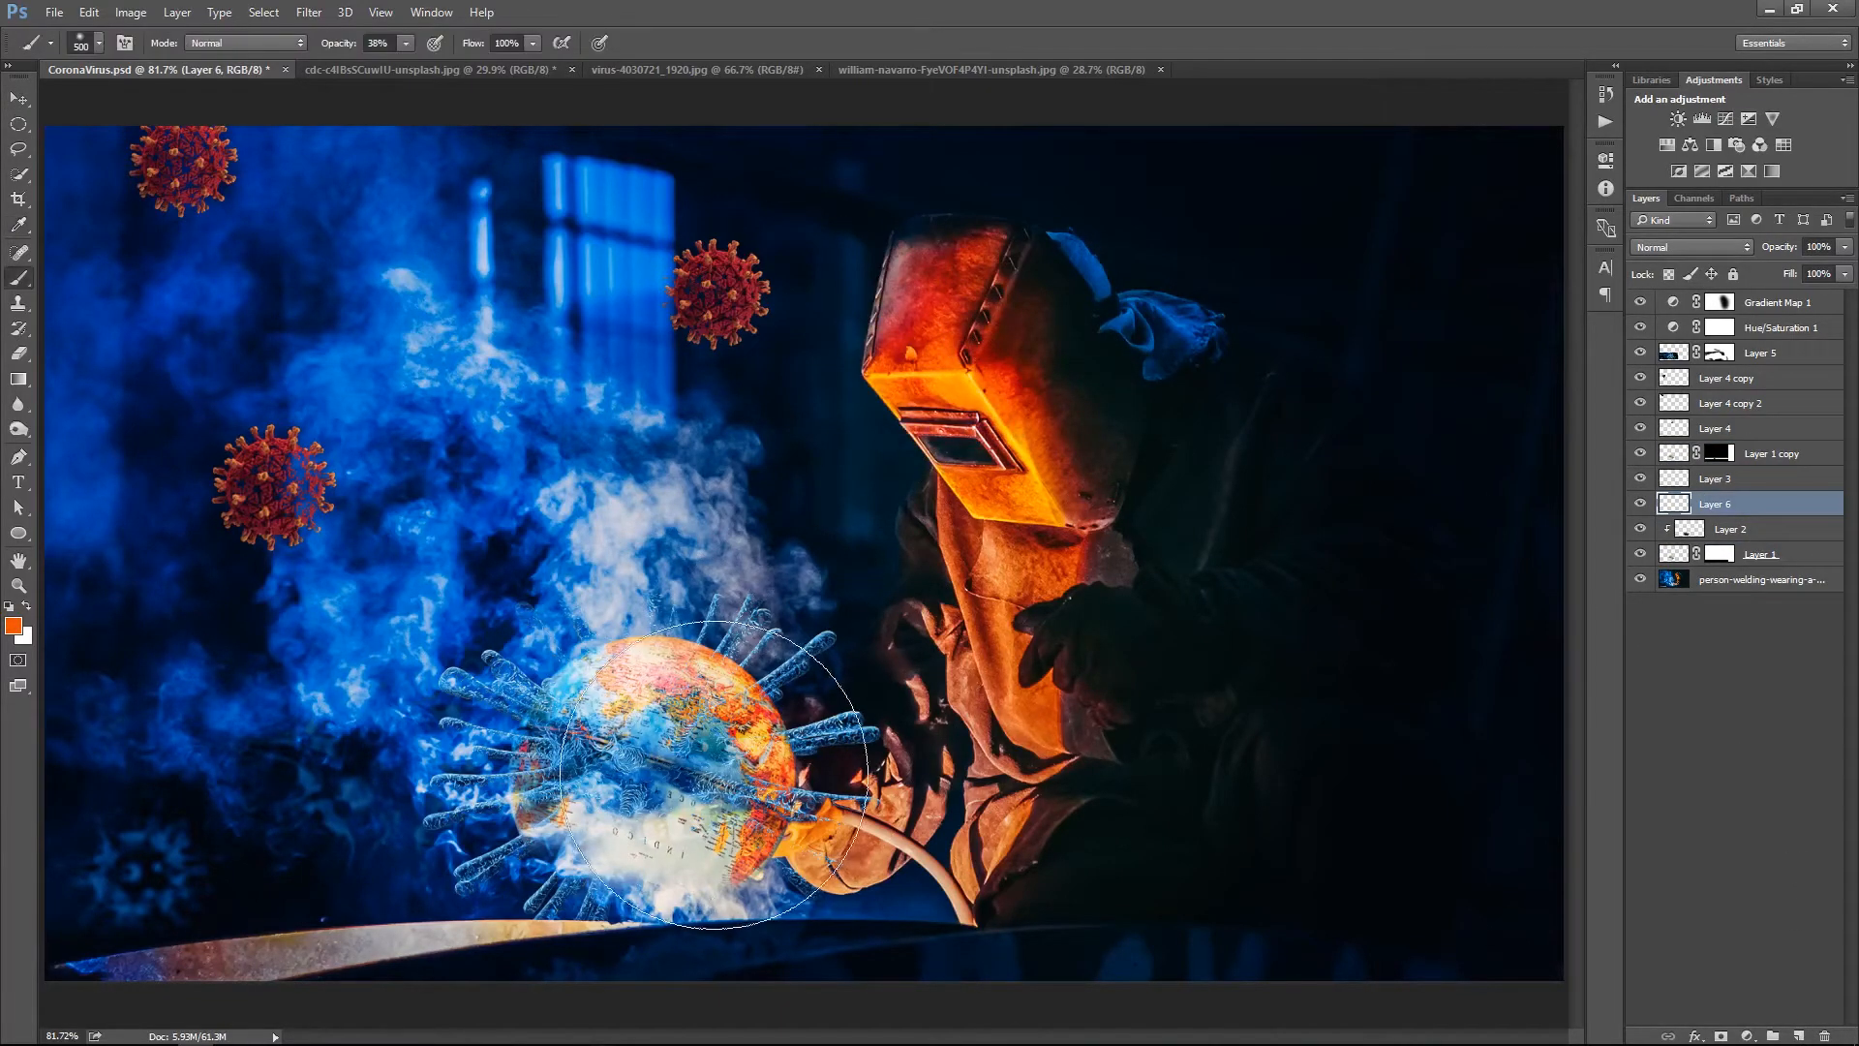
click(742, 724)
click(754, 733)
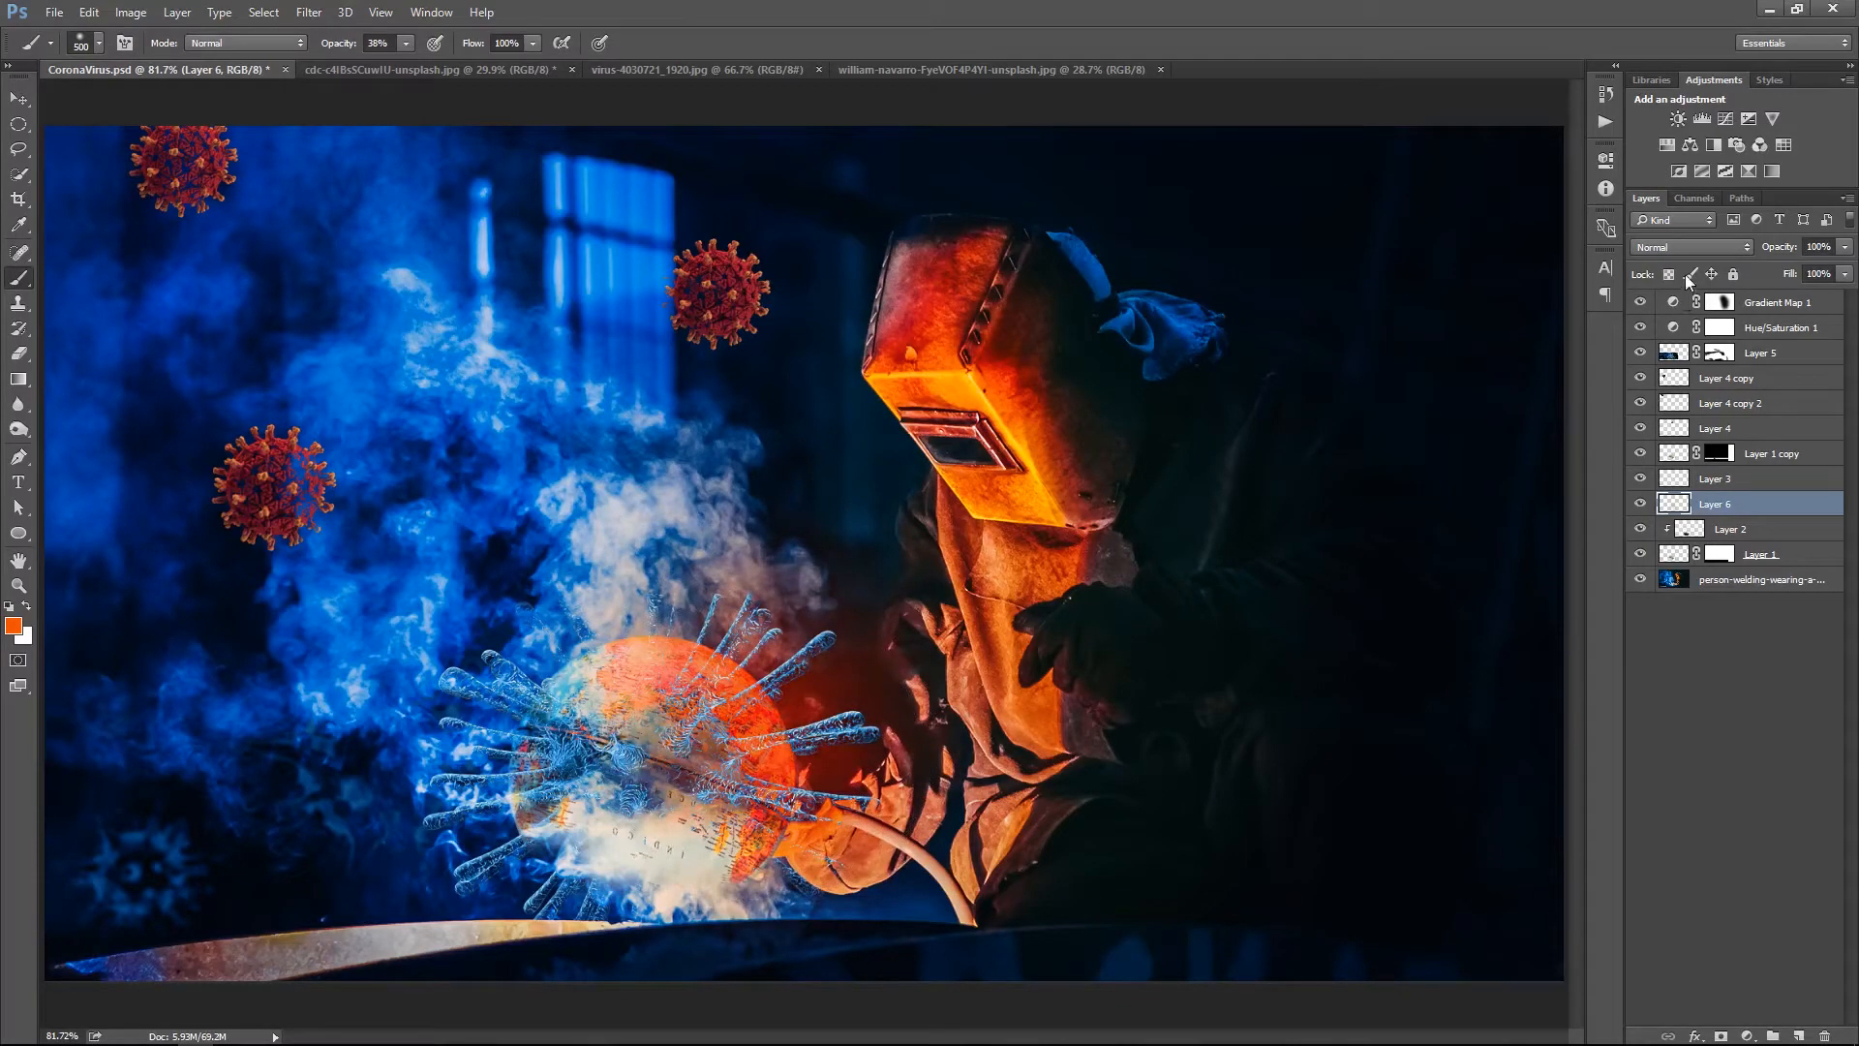
Clip the orange layer to the globe and set its blend mode to Overlay, comparing the globe with and without it
alt+click(1737, 514)
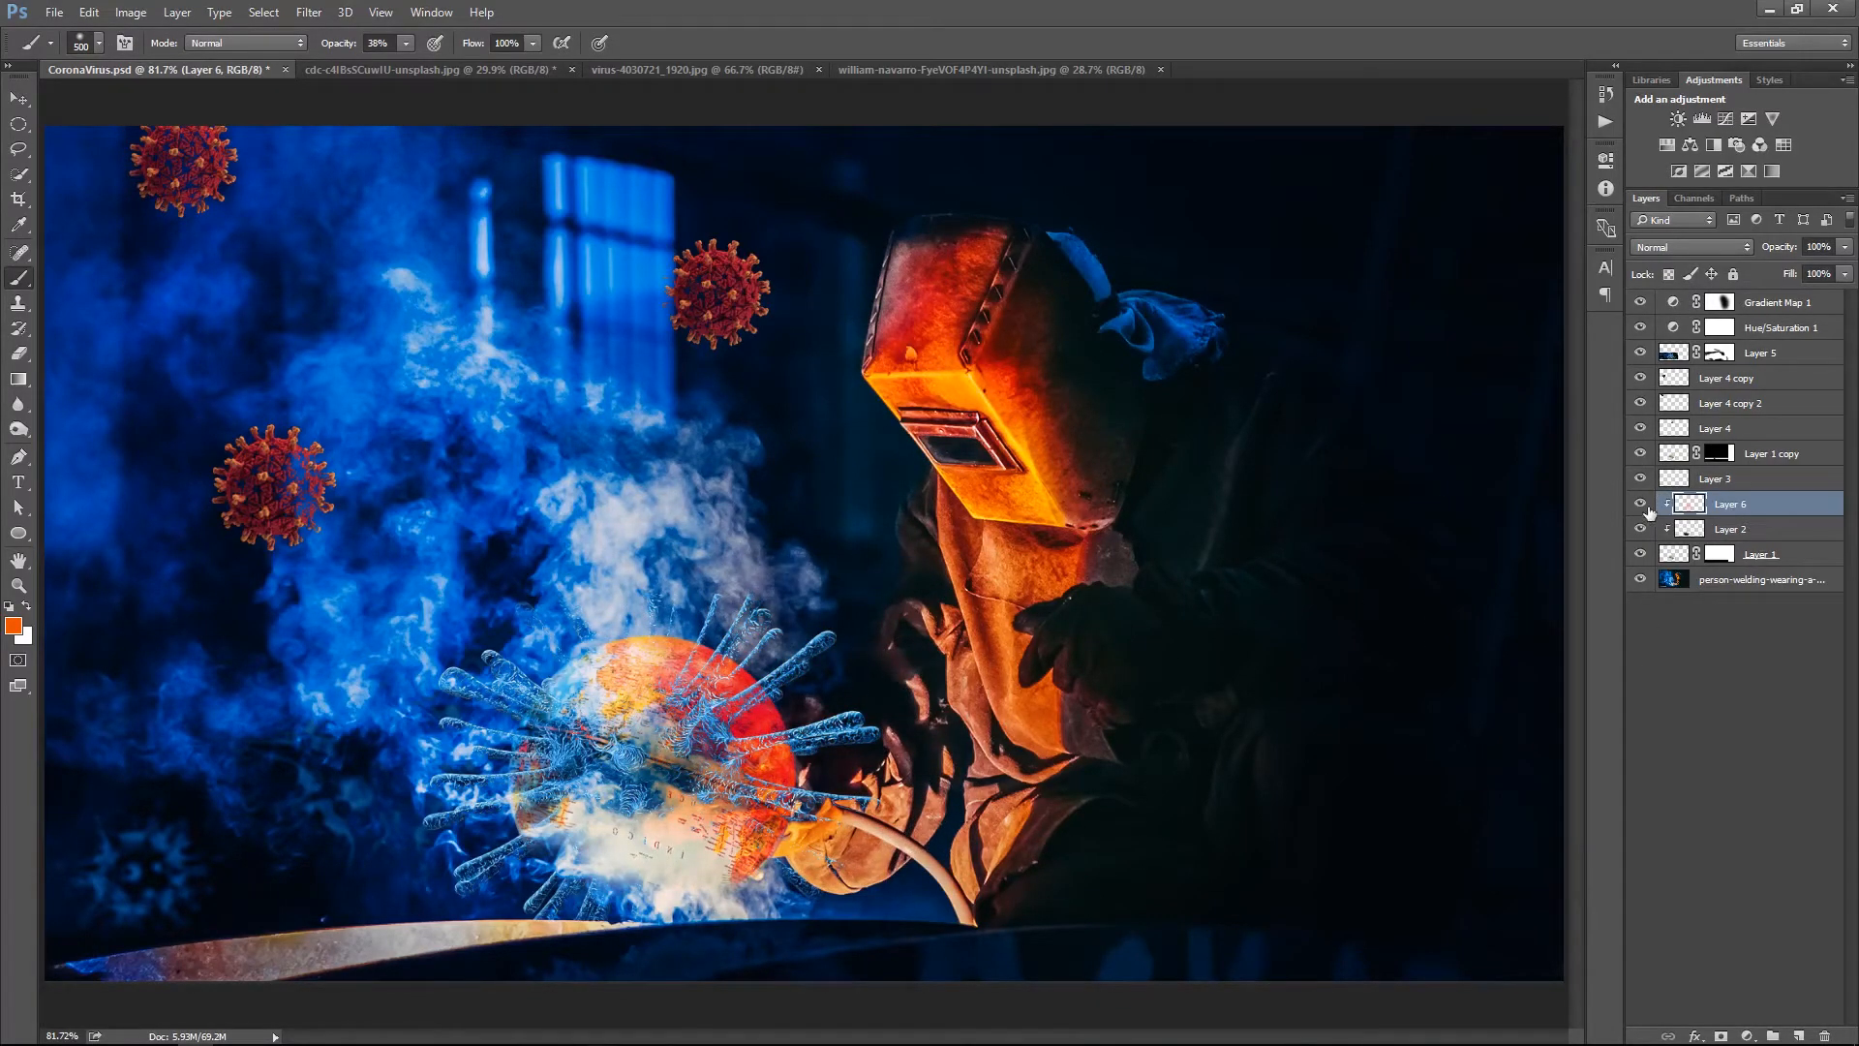
click(1683, 242)
click(1683, 310)
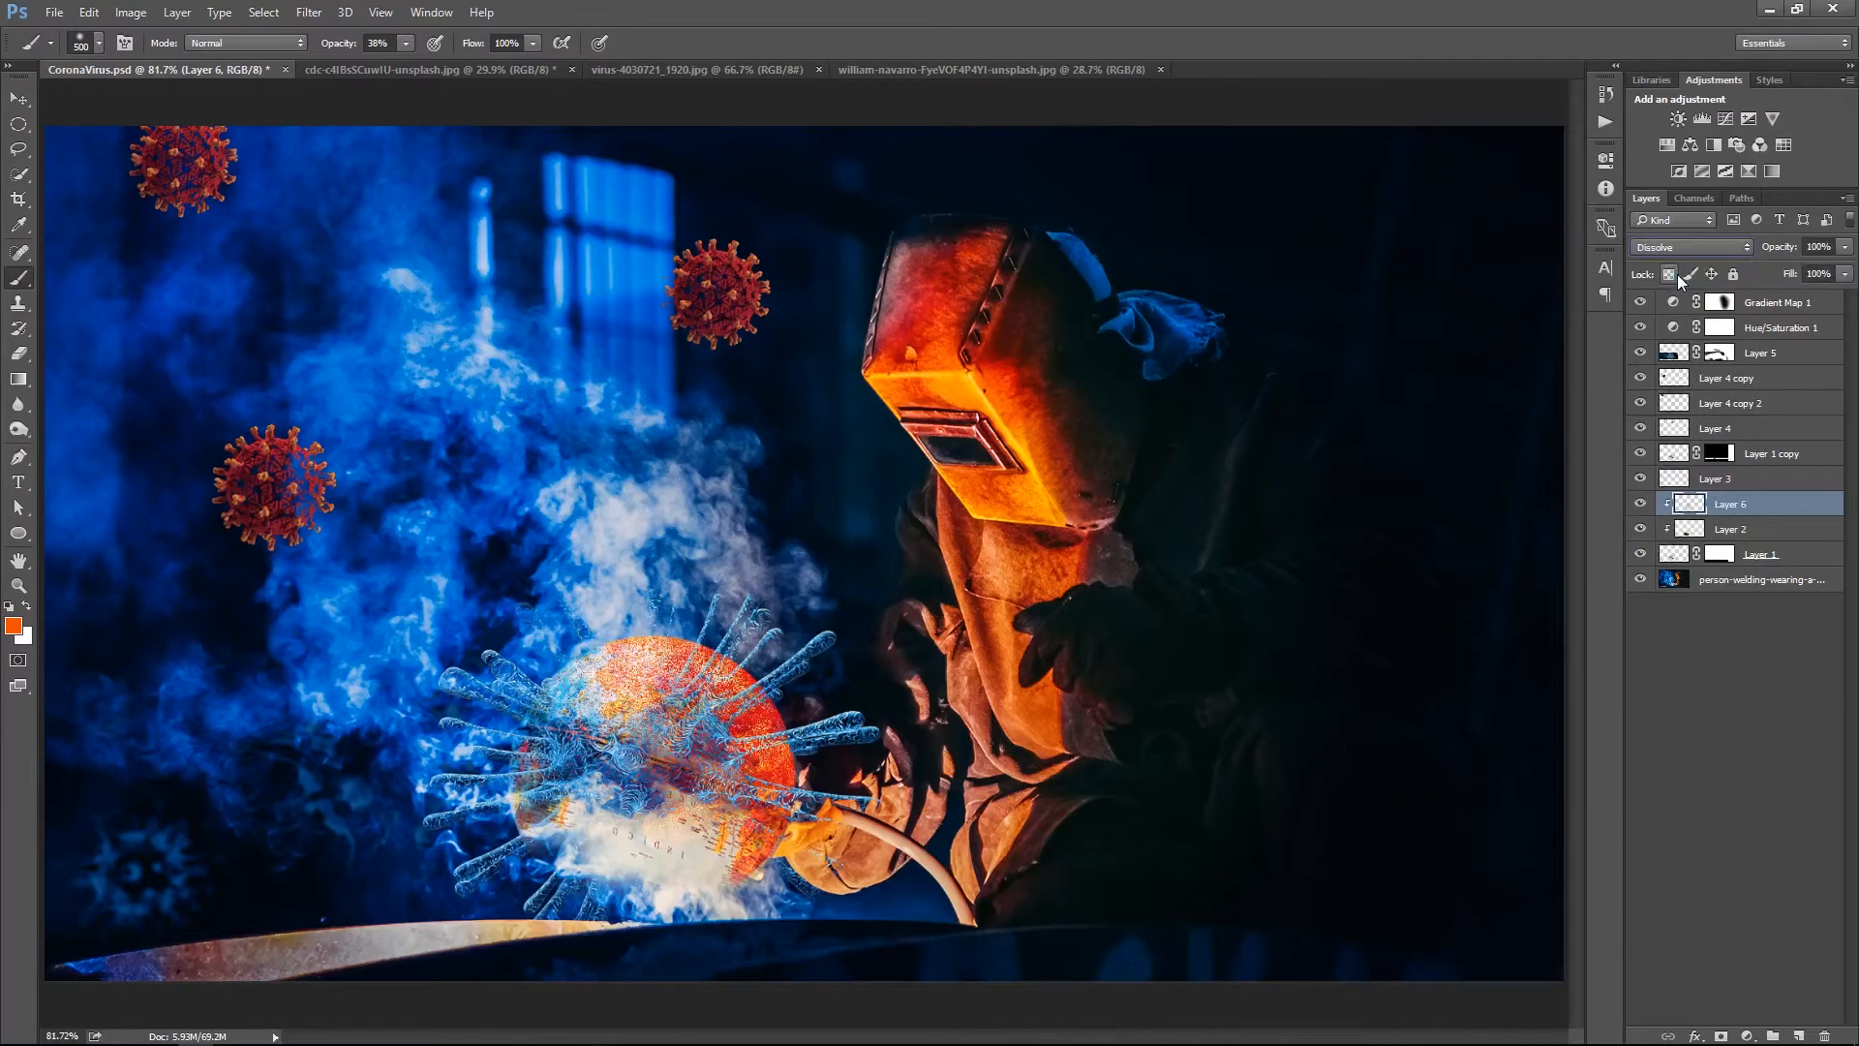
key(Down)
key(Down)
key(Down)
key(Up)
key(Down)
key(Down)
key(Down)
key(Down)
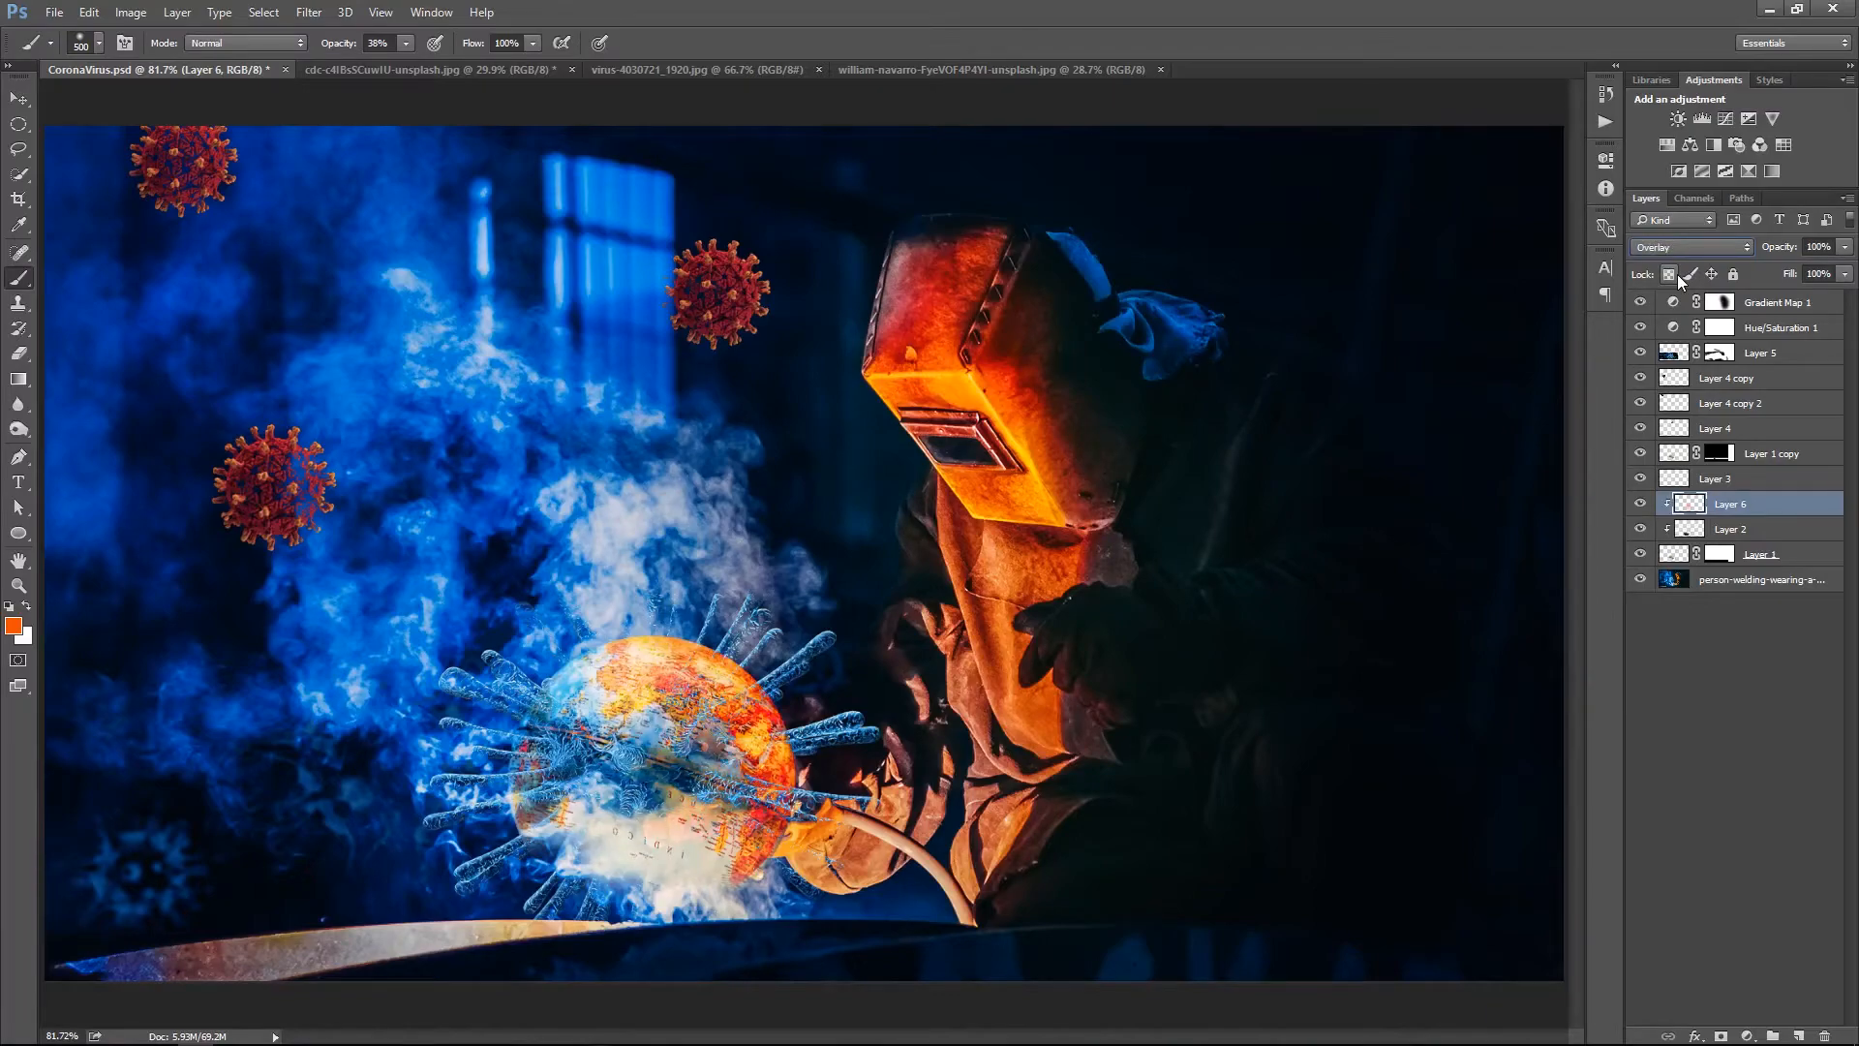
click(1640, 503)
click(1640, 503)
key(v)
key(alt+v)
key(Escape)
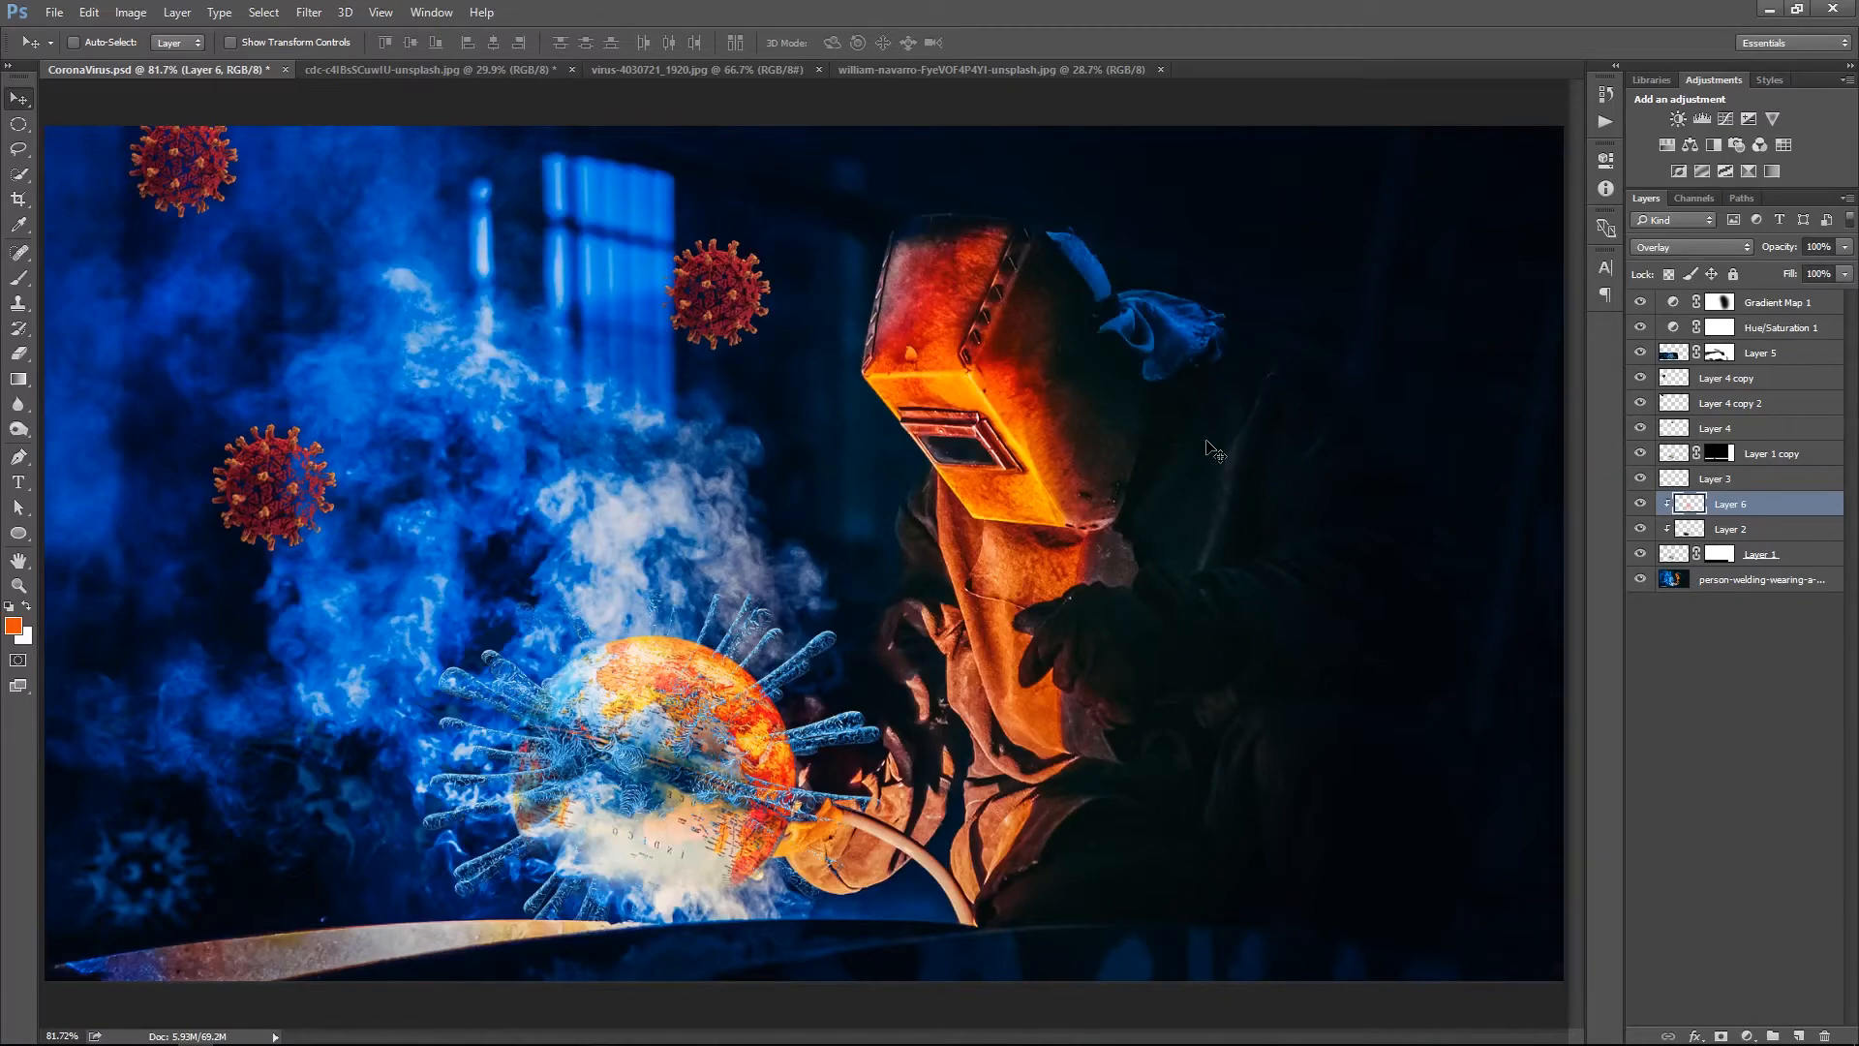
Add an Outer Glow to Layer 6 with a bright orange based on the helmet's color and a higher opacity
double_click(1781, 515)
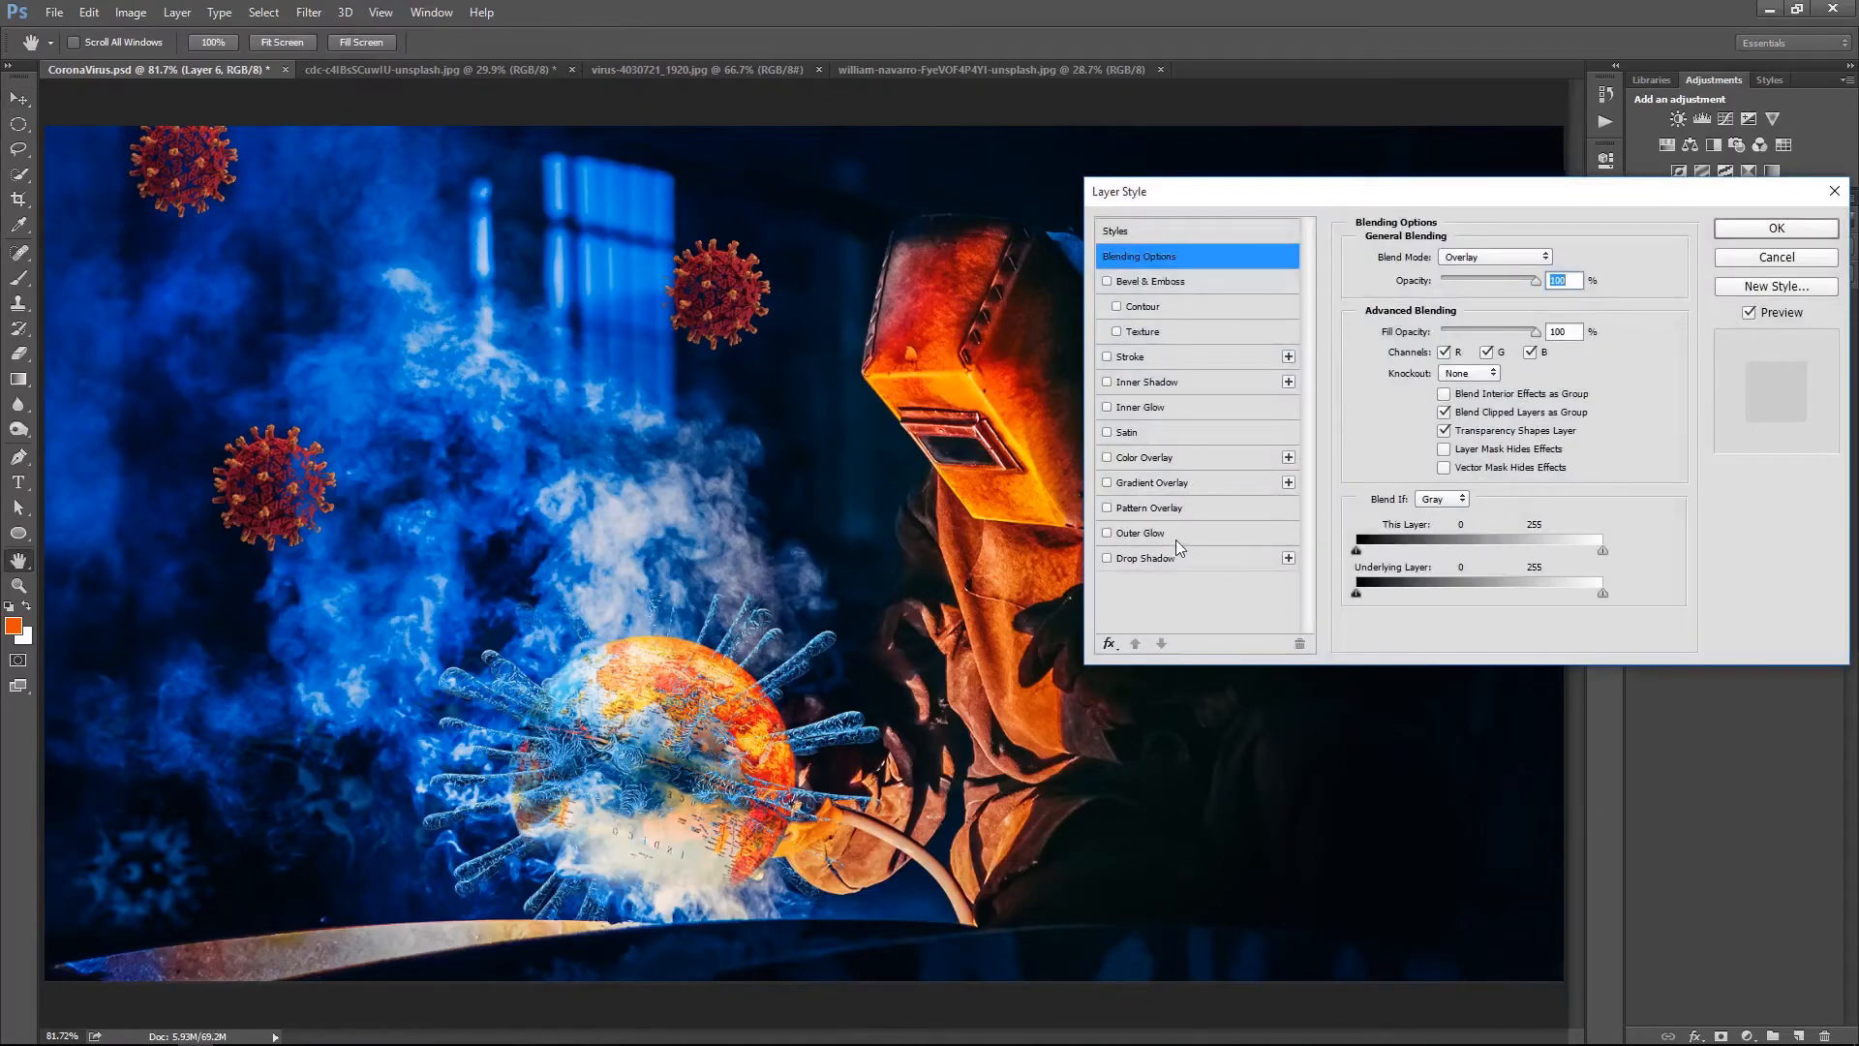
click(1143, 533)
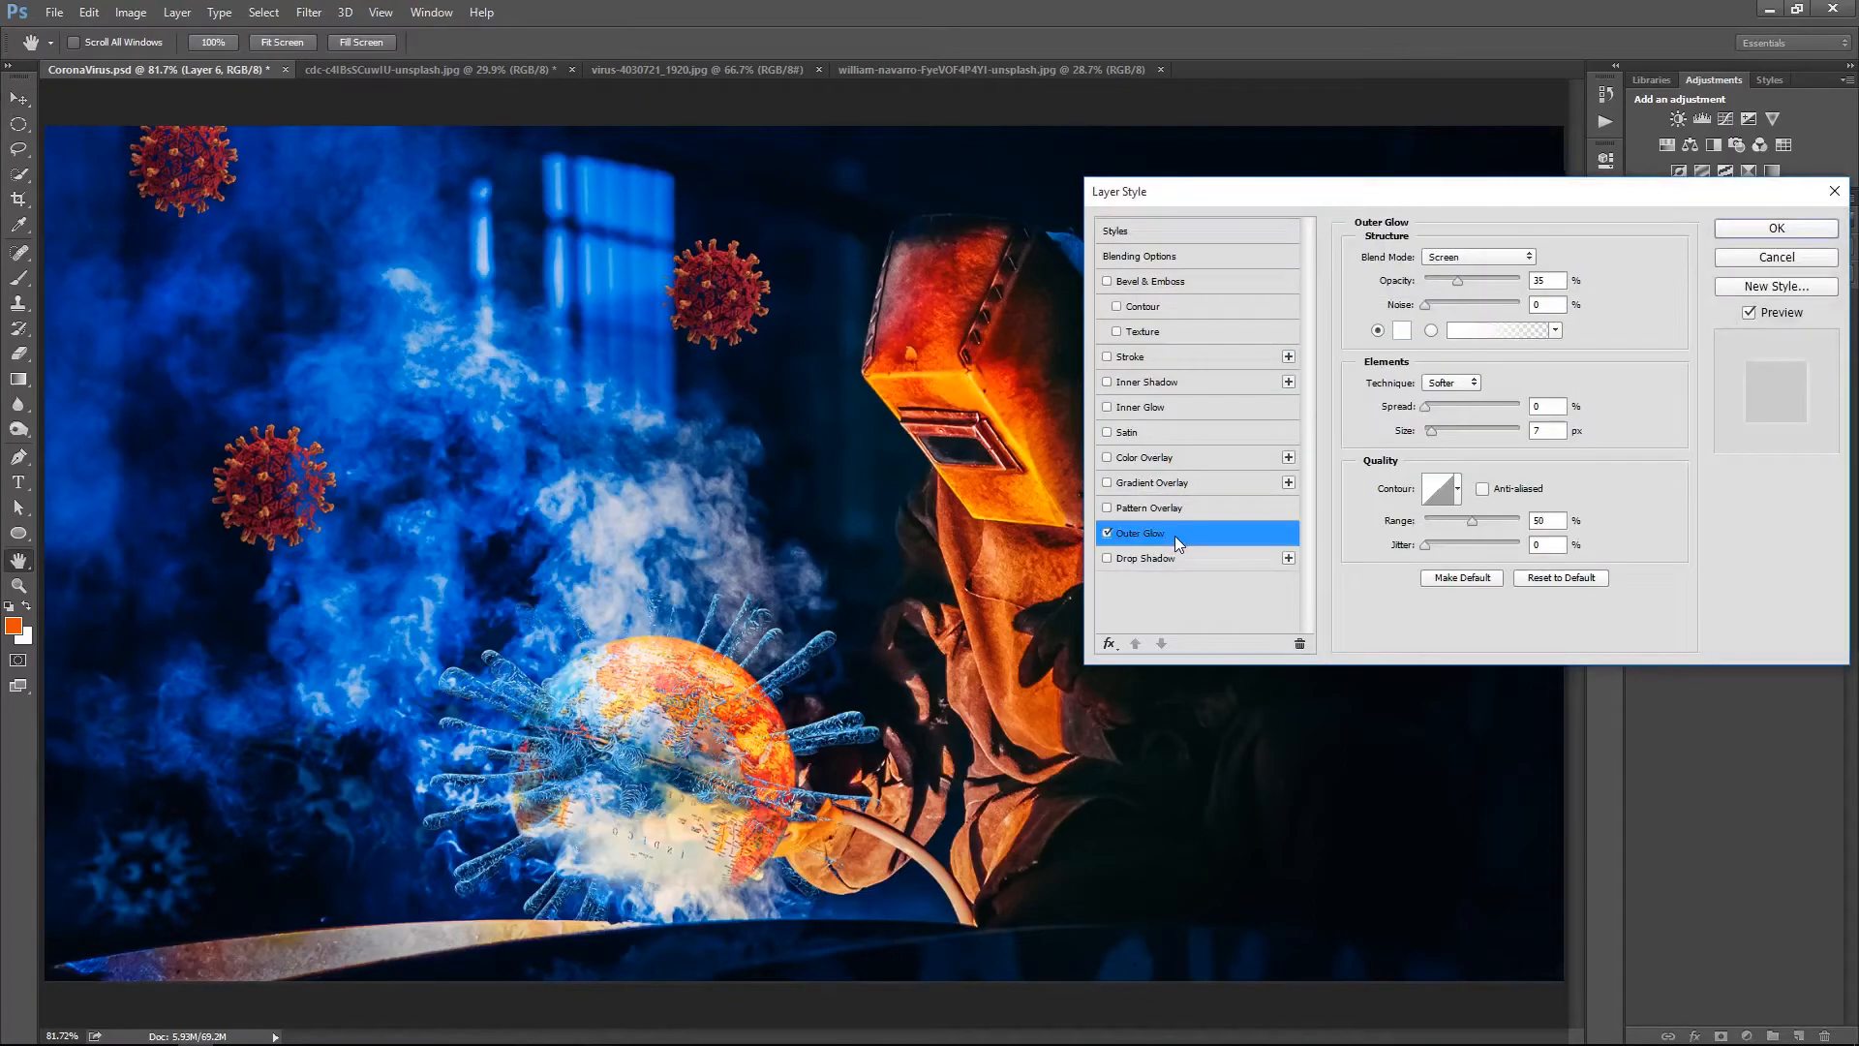
click(1402, 331)
click(953, 351)
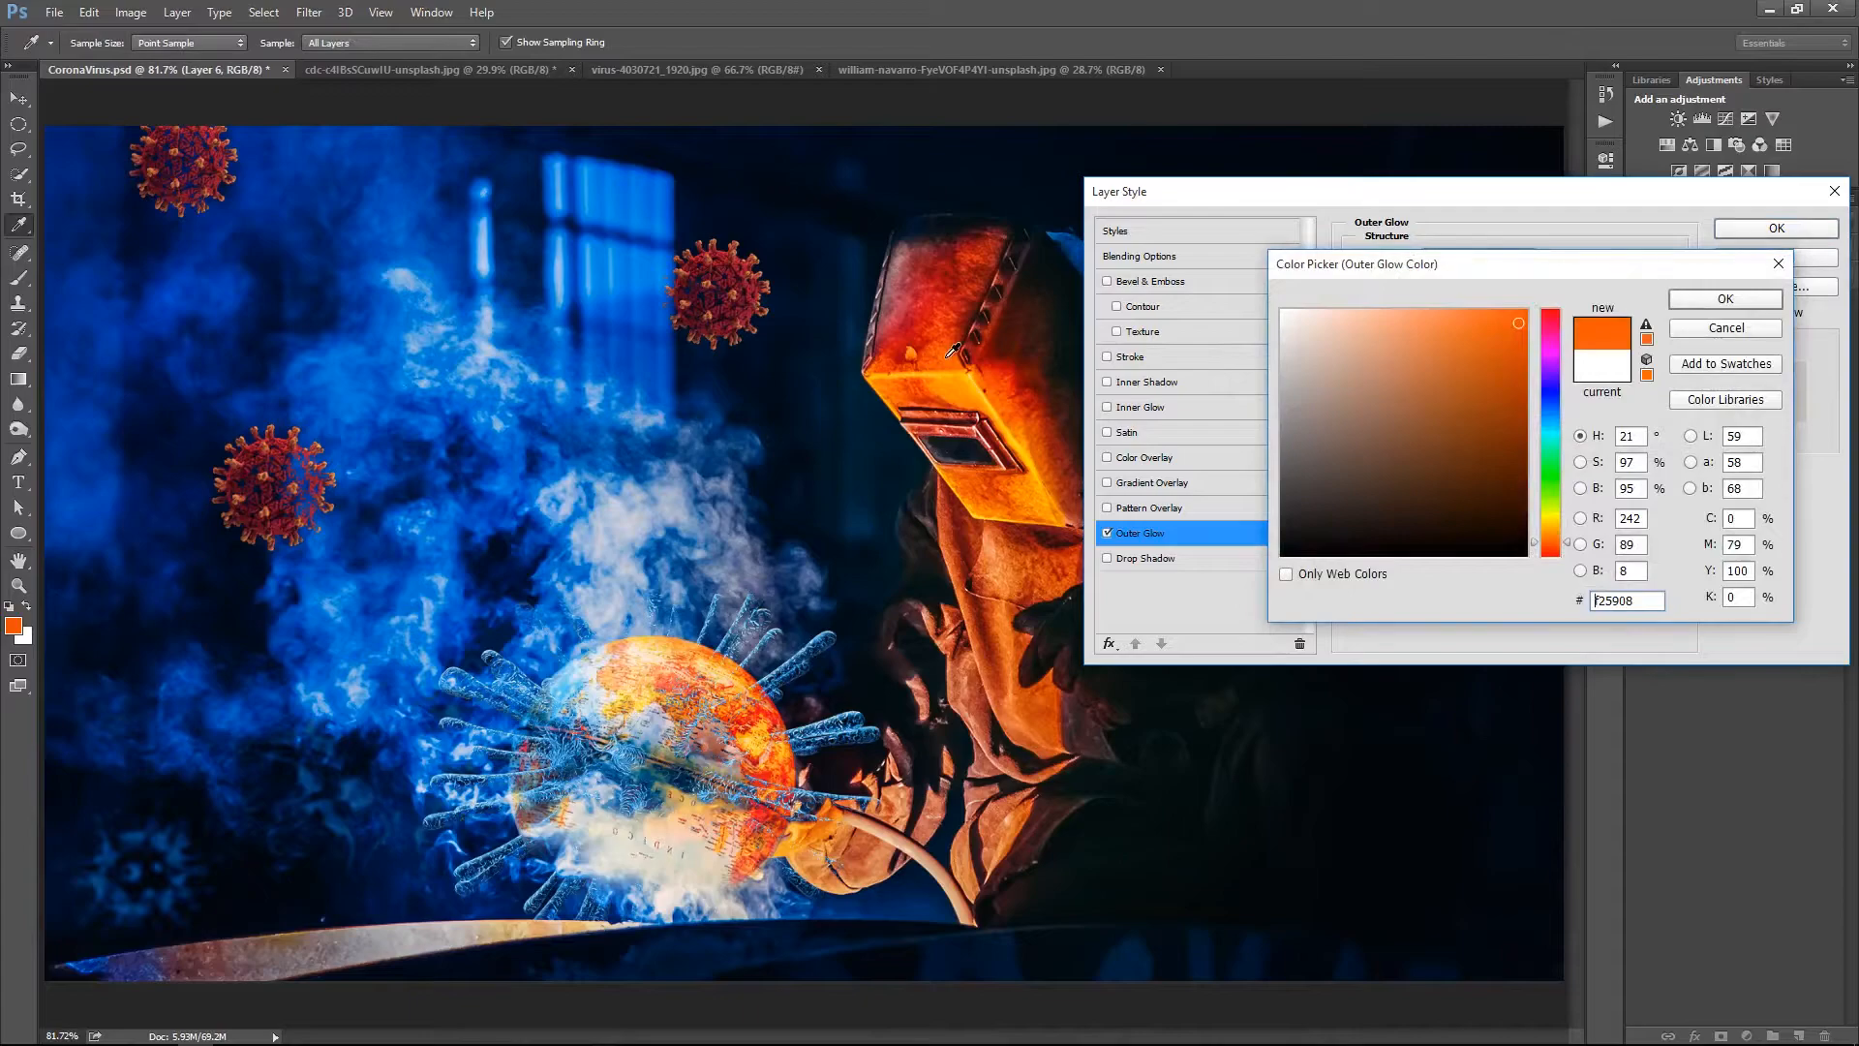
mouse_move(1522, 318)
mouse_down()
mouse_move(1534, 281)
mouse_move(1396, 285)
mouse_move(1518, 287)
mouse_move(1474, 293)
mouse_move(1509, 302)
mouse_up()
click(1705, 298)
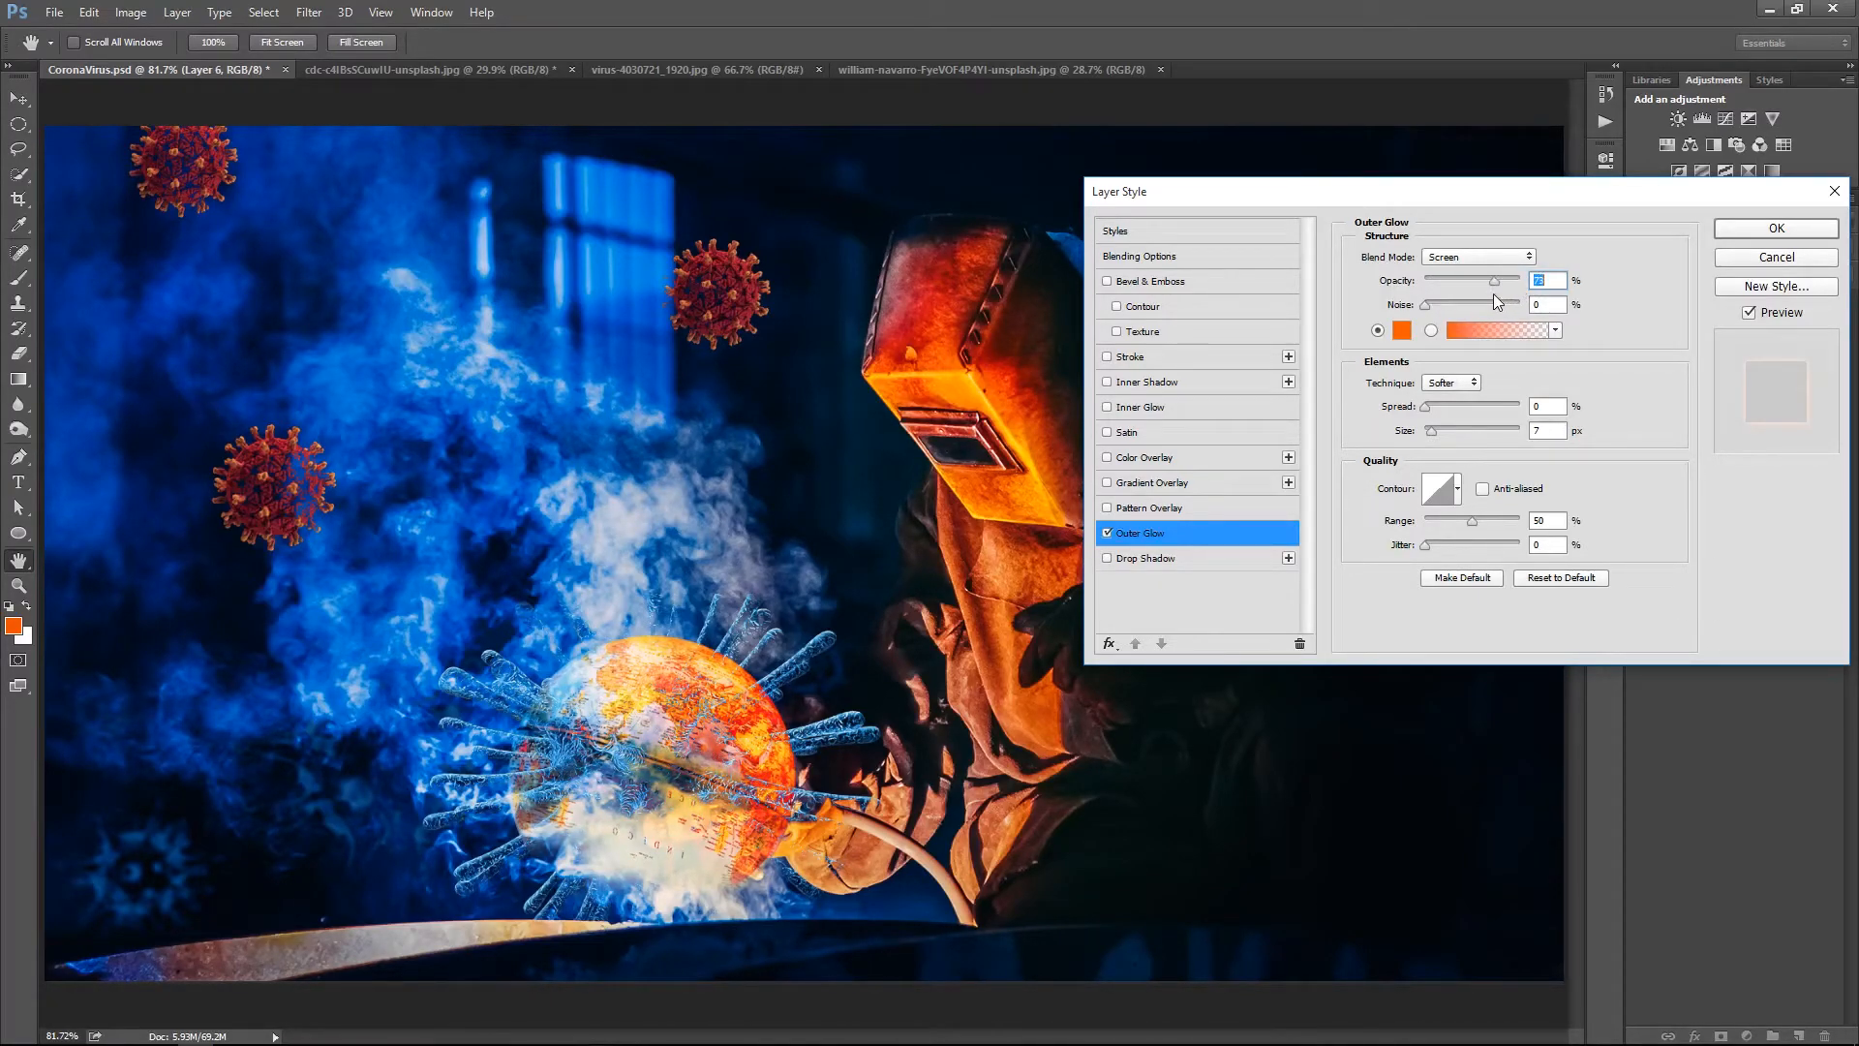
click(1432, 430)
click(1778, 232)
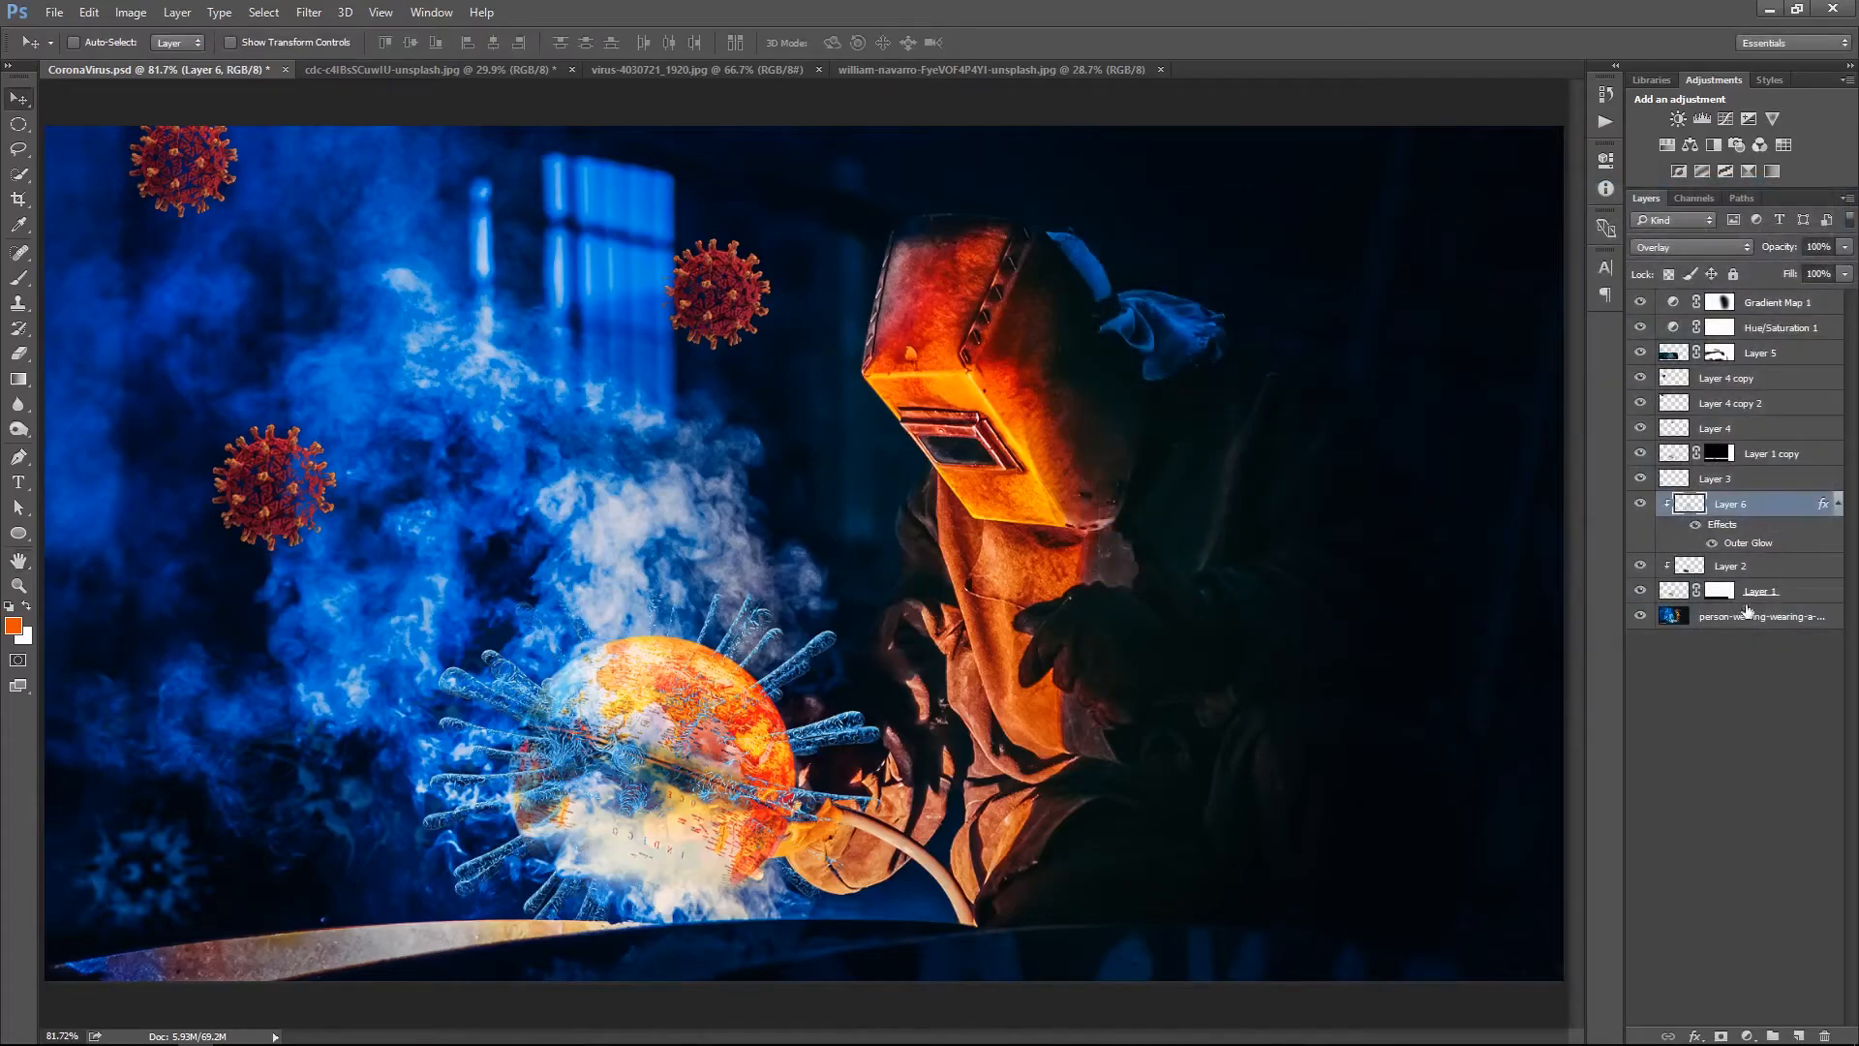
Create a layer above Layer 3 and paint an orange glow over the welder's hands beside the globe
key(b)
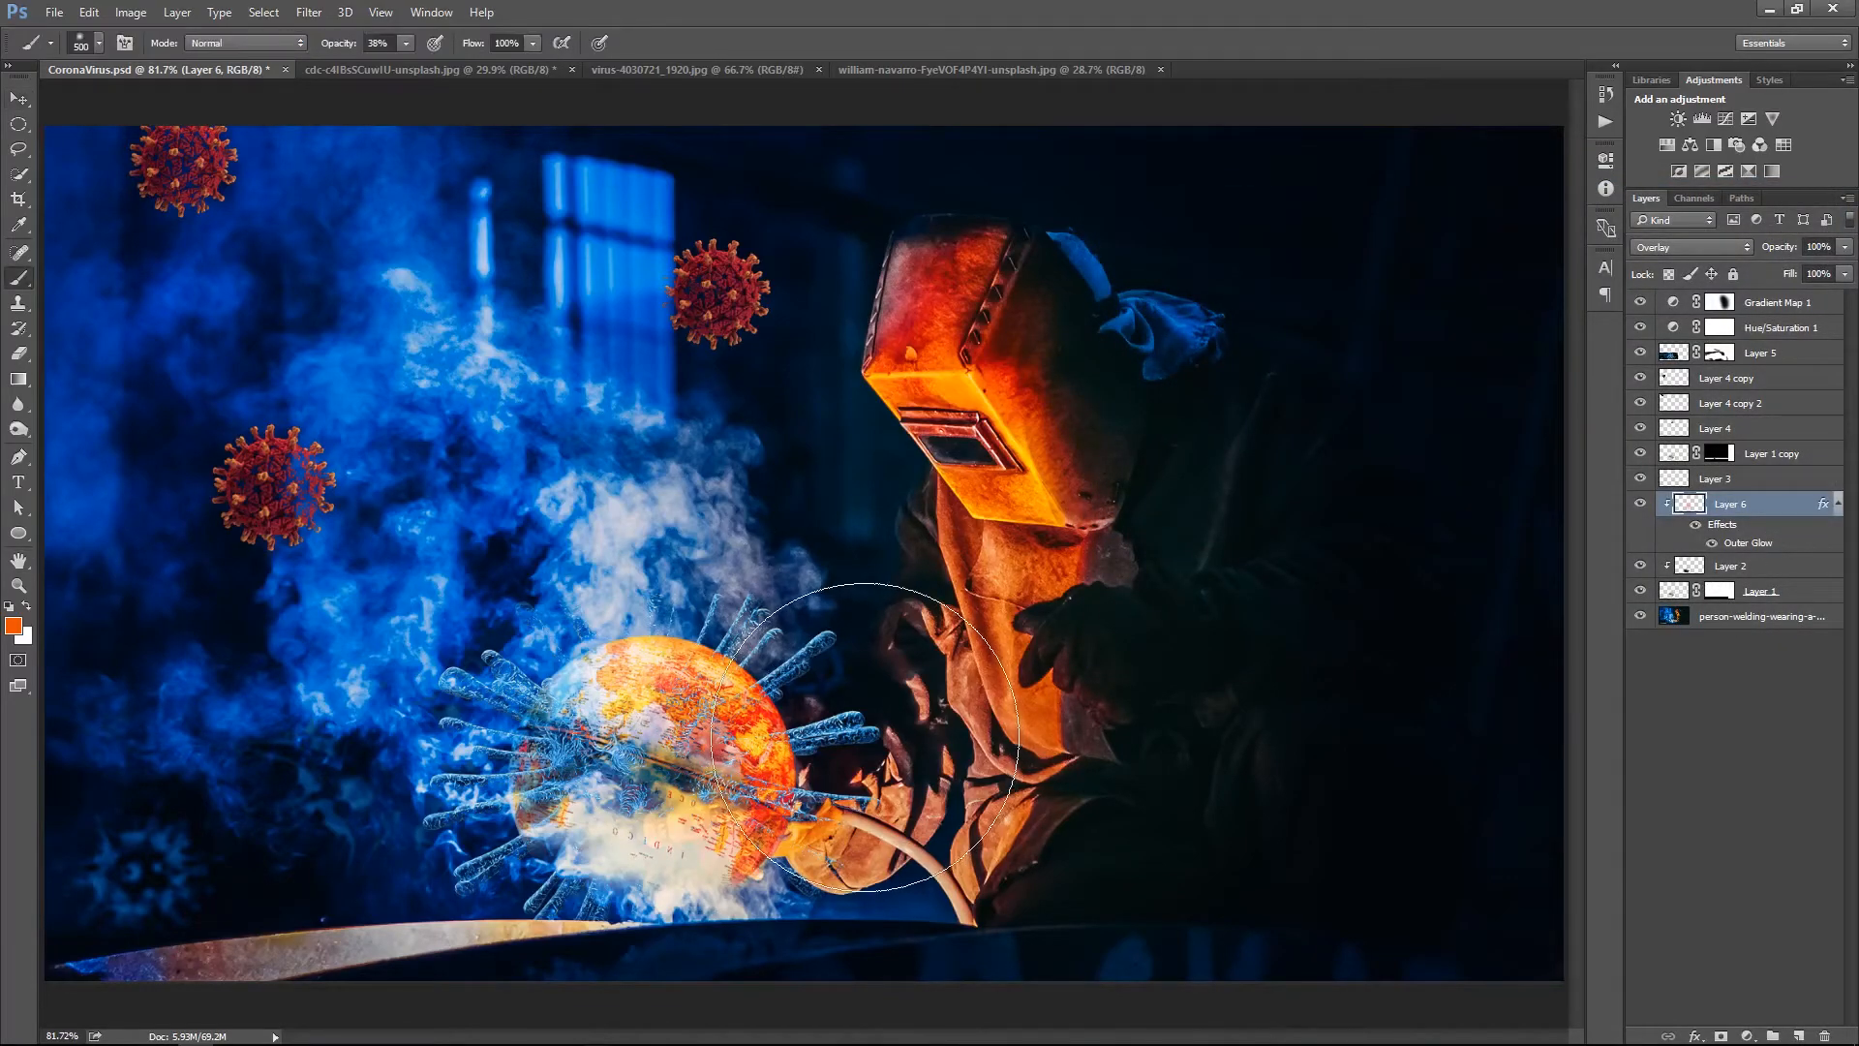
click(1743, 484)
click(1798, 1035)
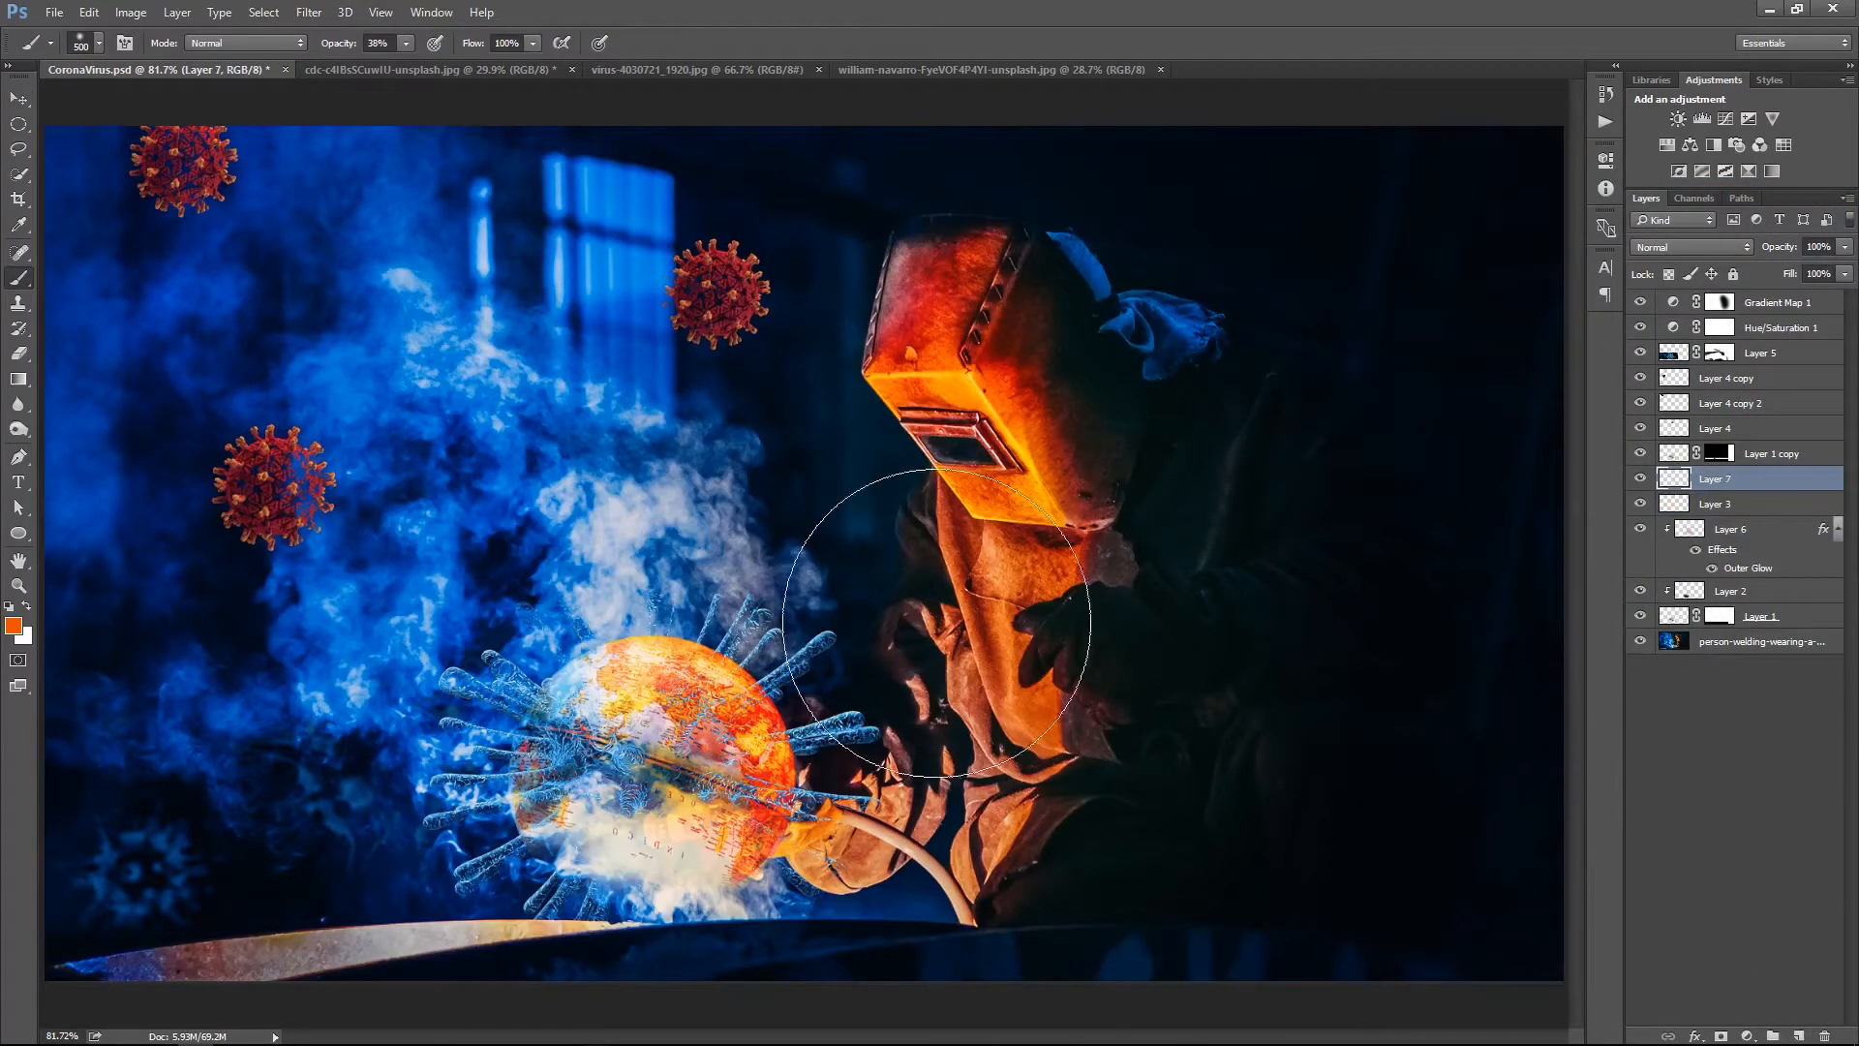
click(900, 739)
click(905, 760)
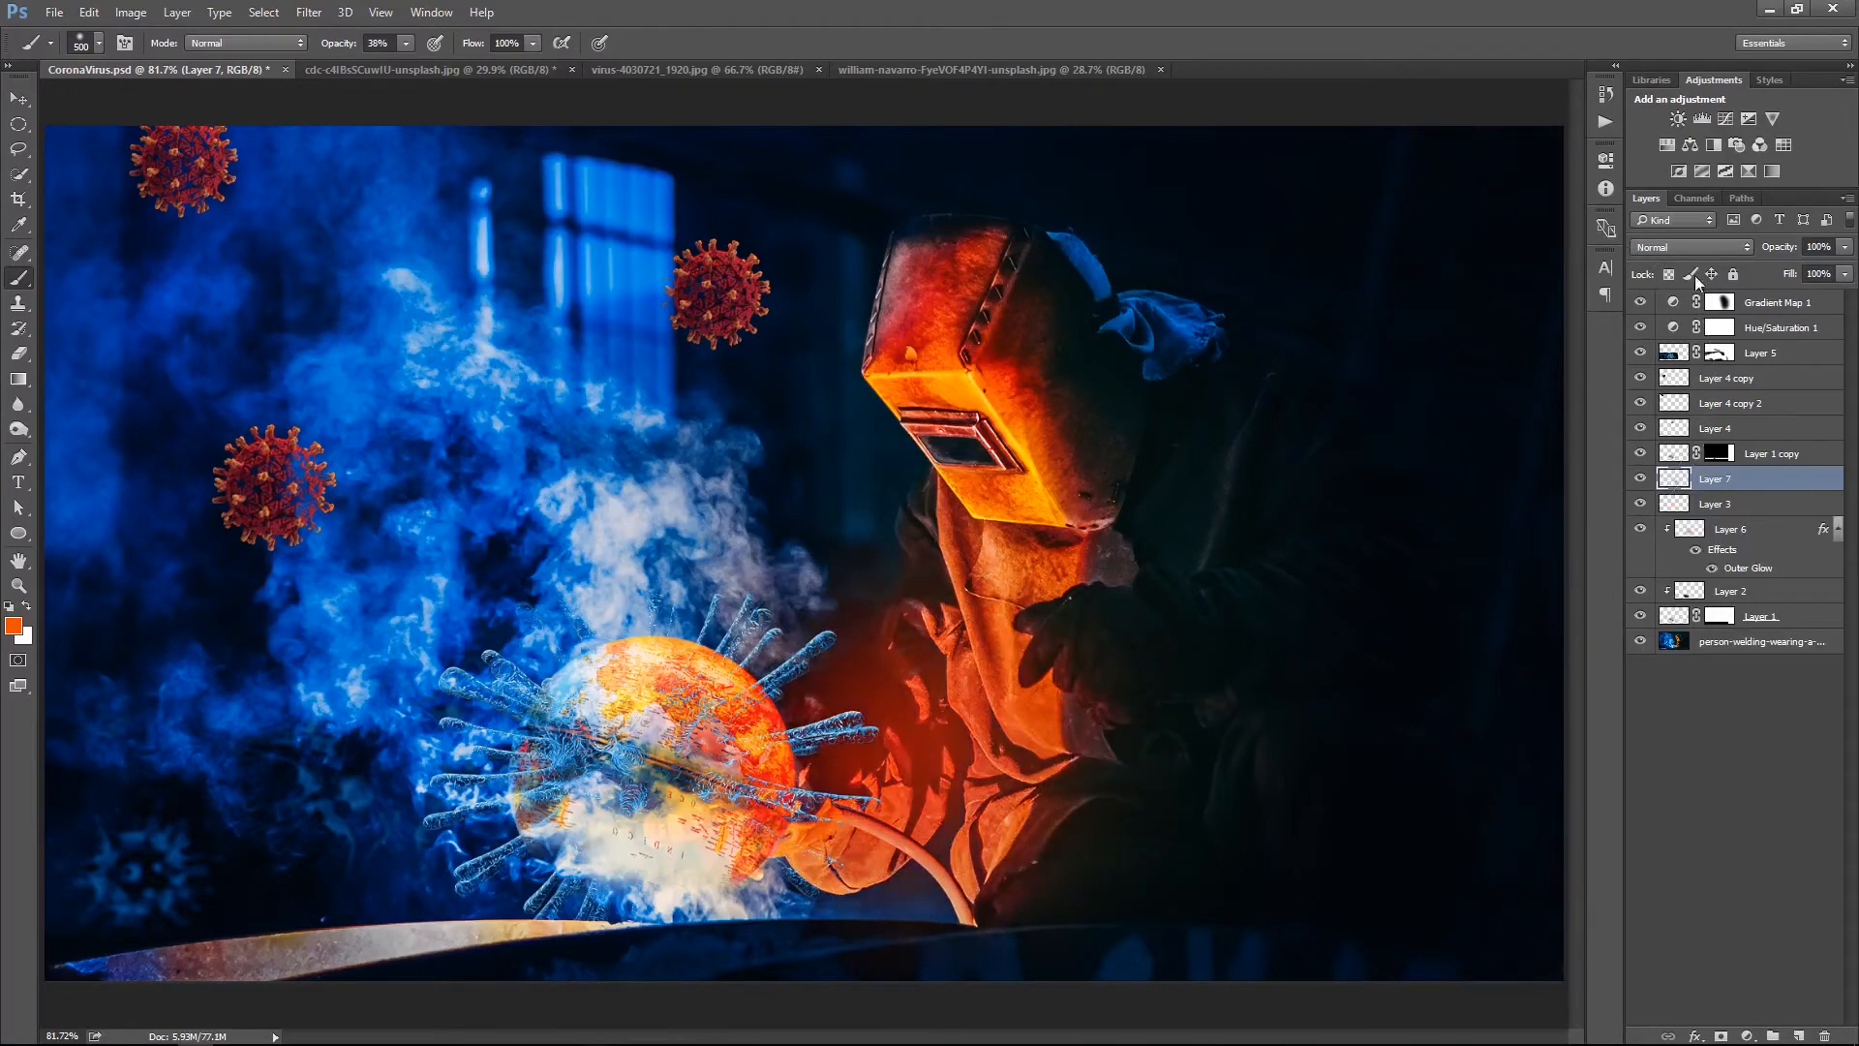
Try the Lighter Color and Color Dodge blend modes on Layer 7, comparing the image with and without the glow
click(1690, 247)
click(1690, 414)
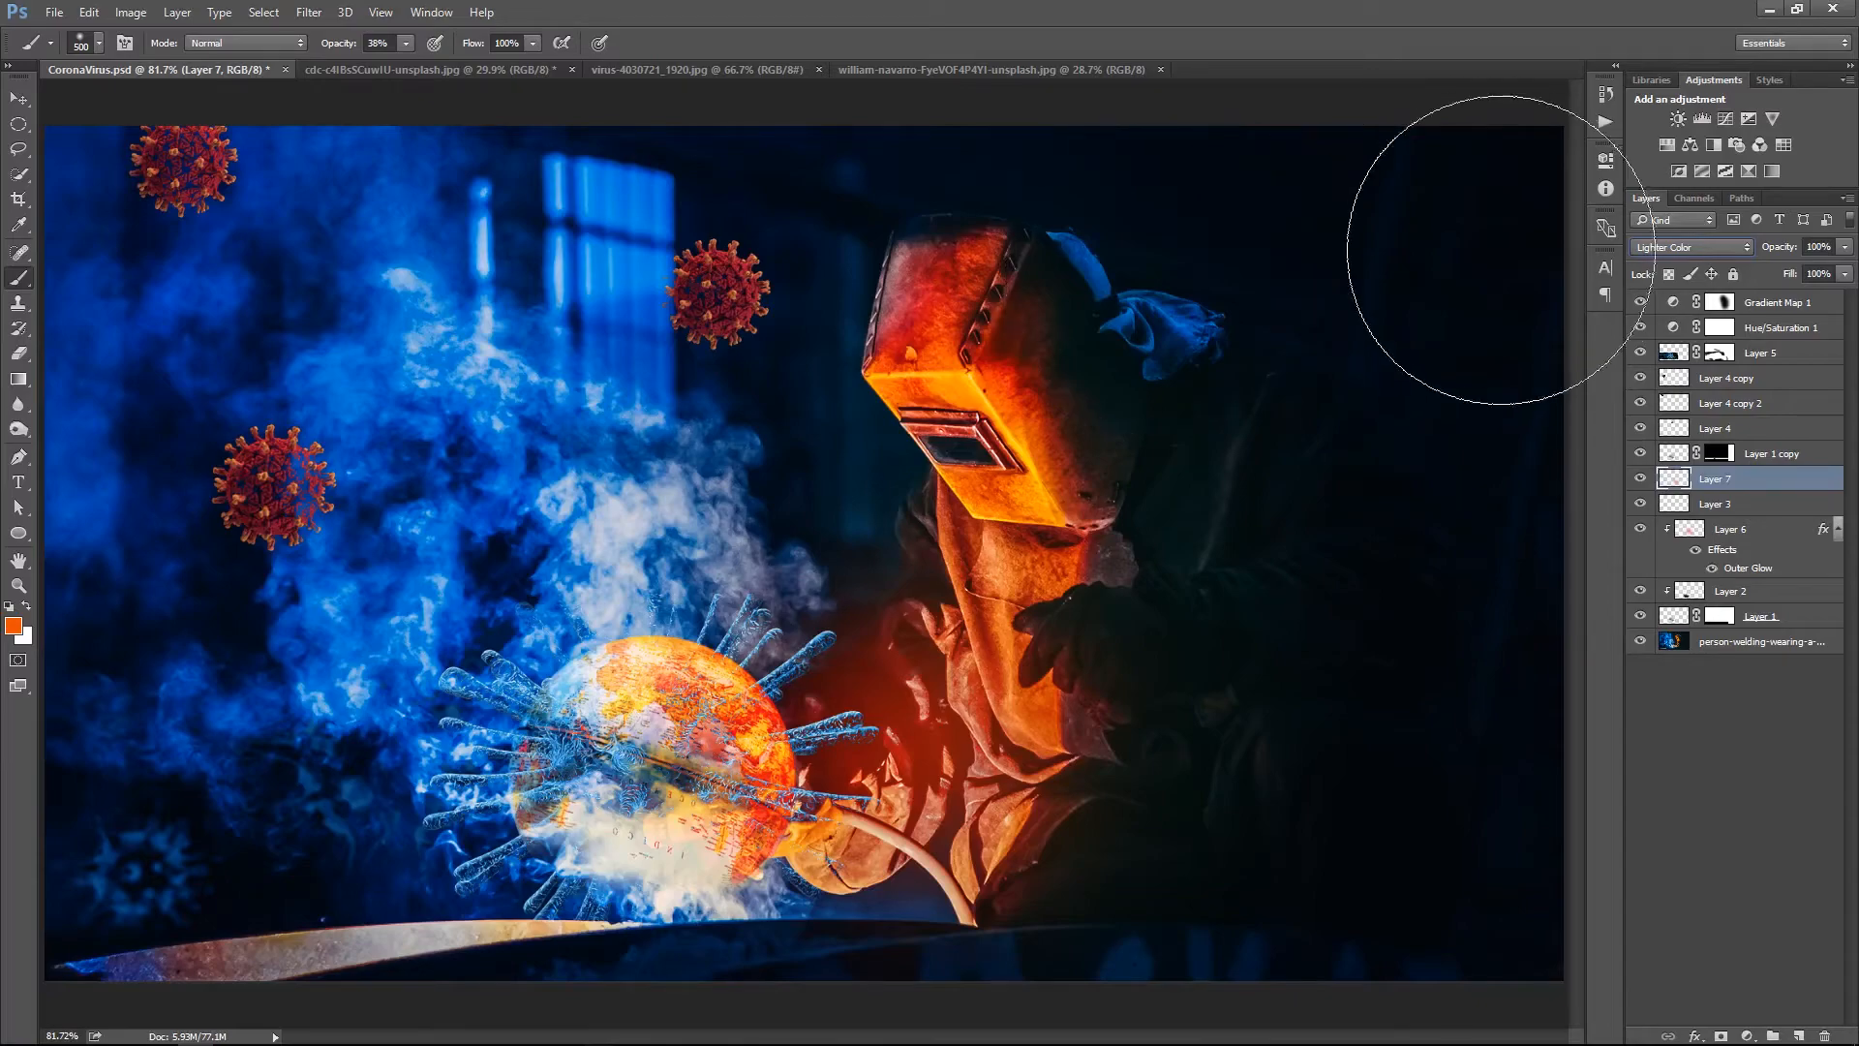
click(1640, 479)
click(1641, 480)
click(1690, 247)
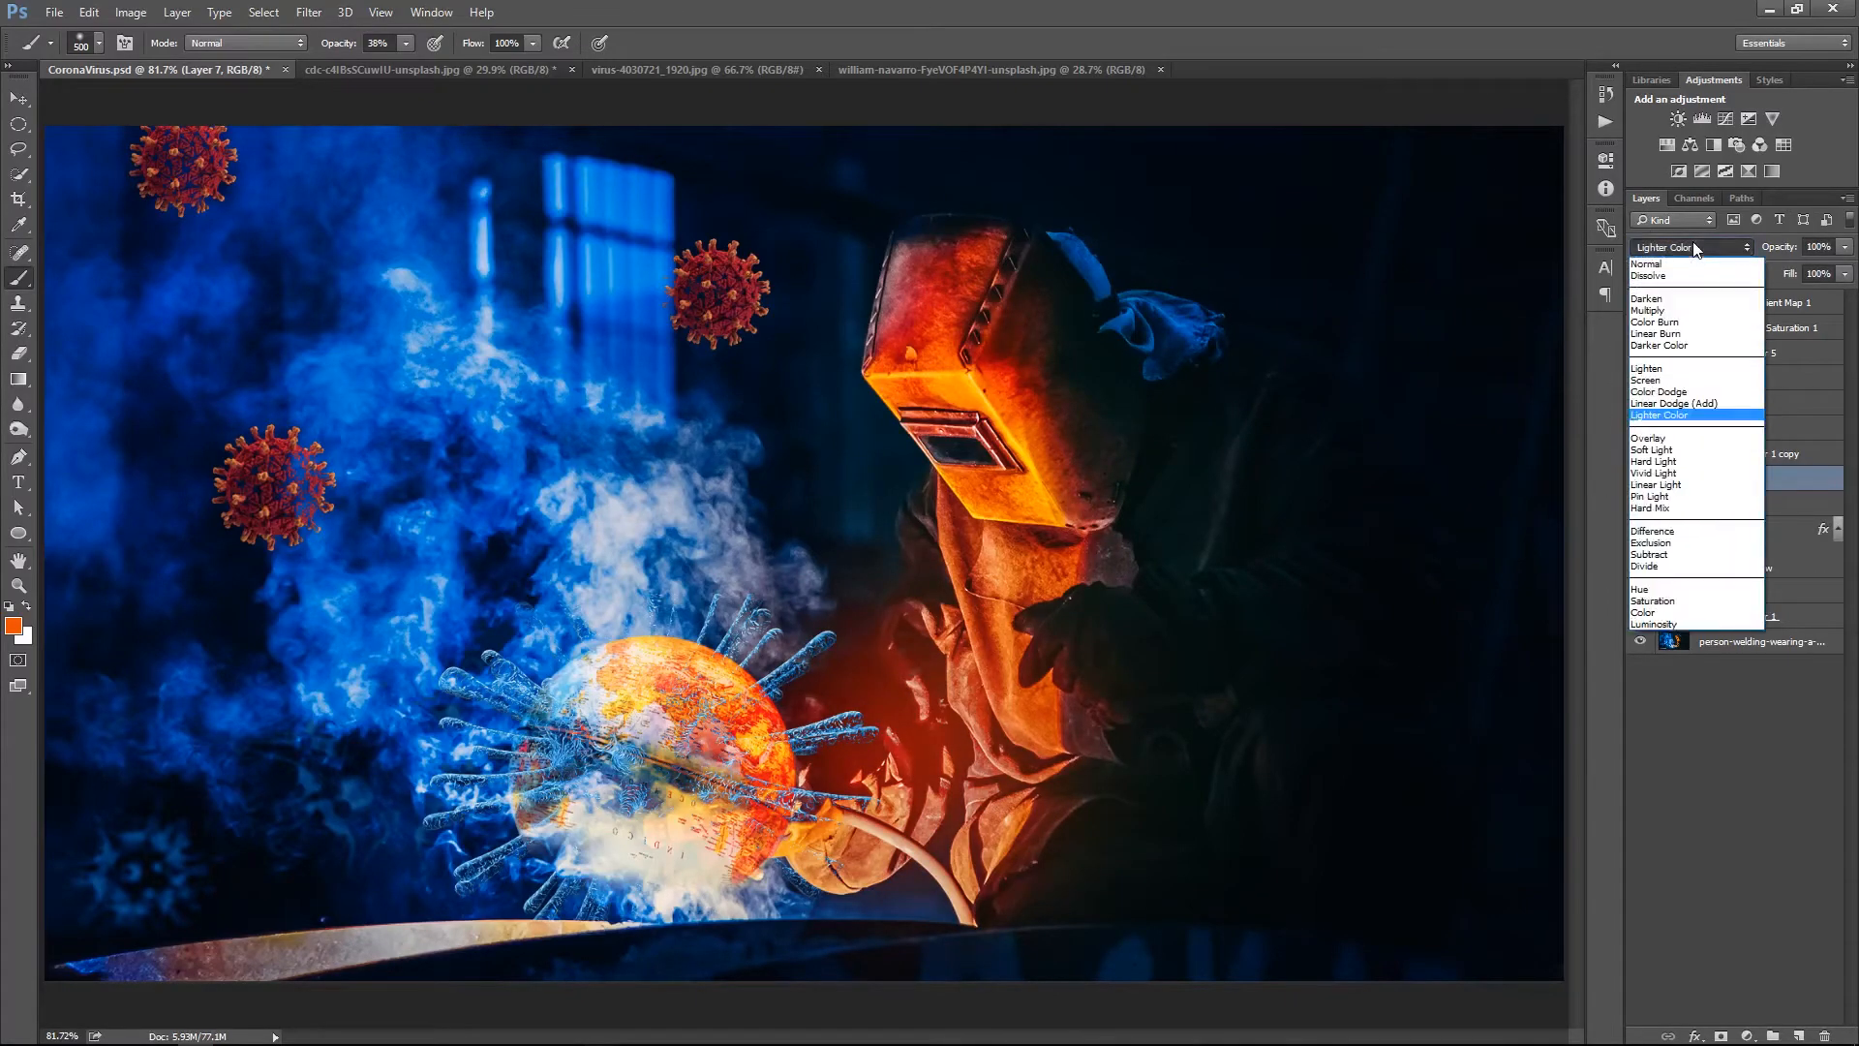
click(1685, 392)
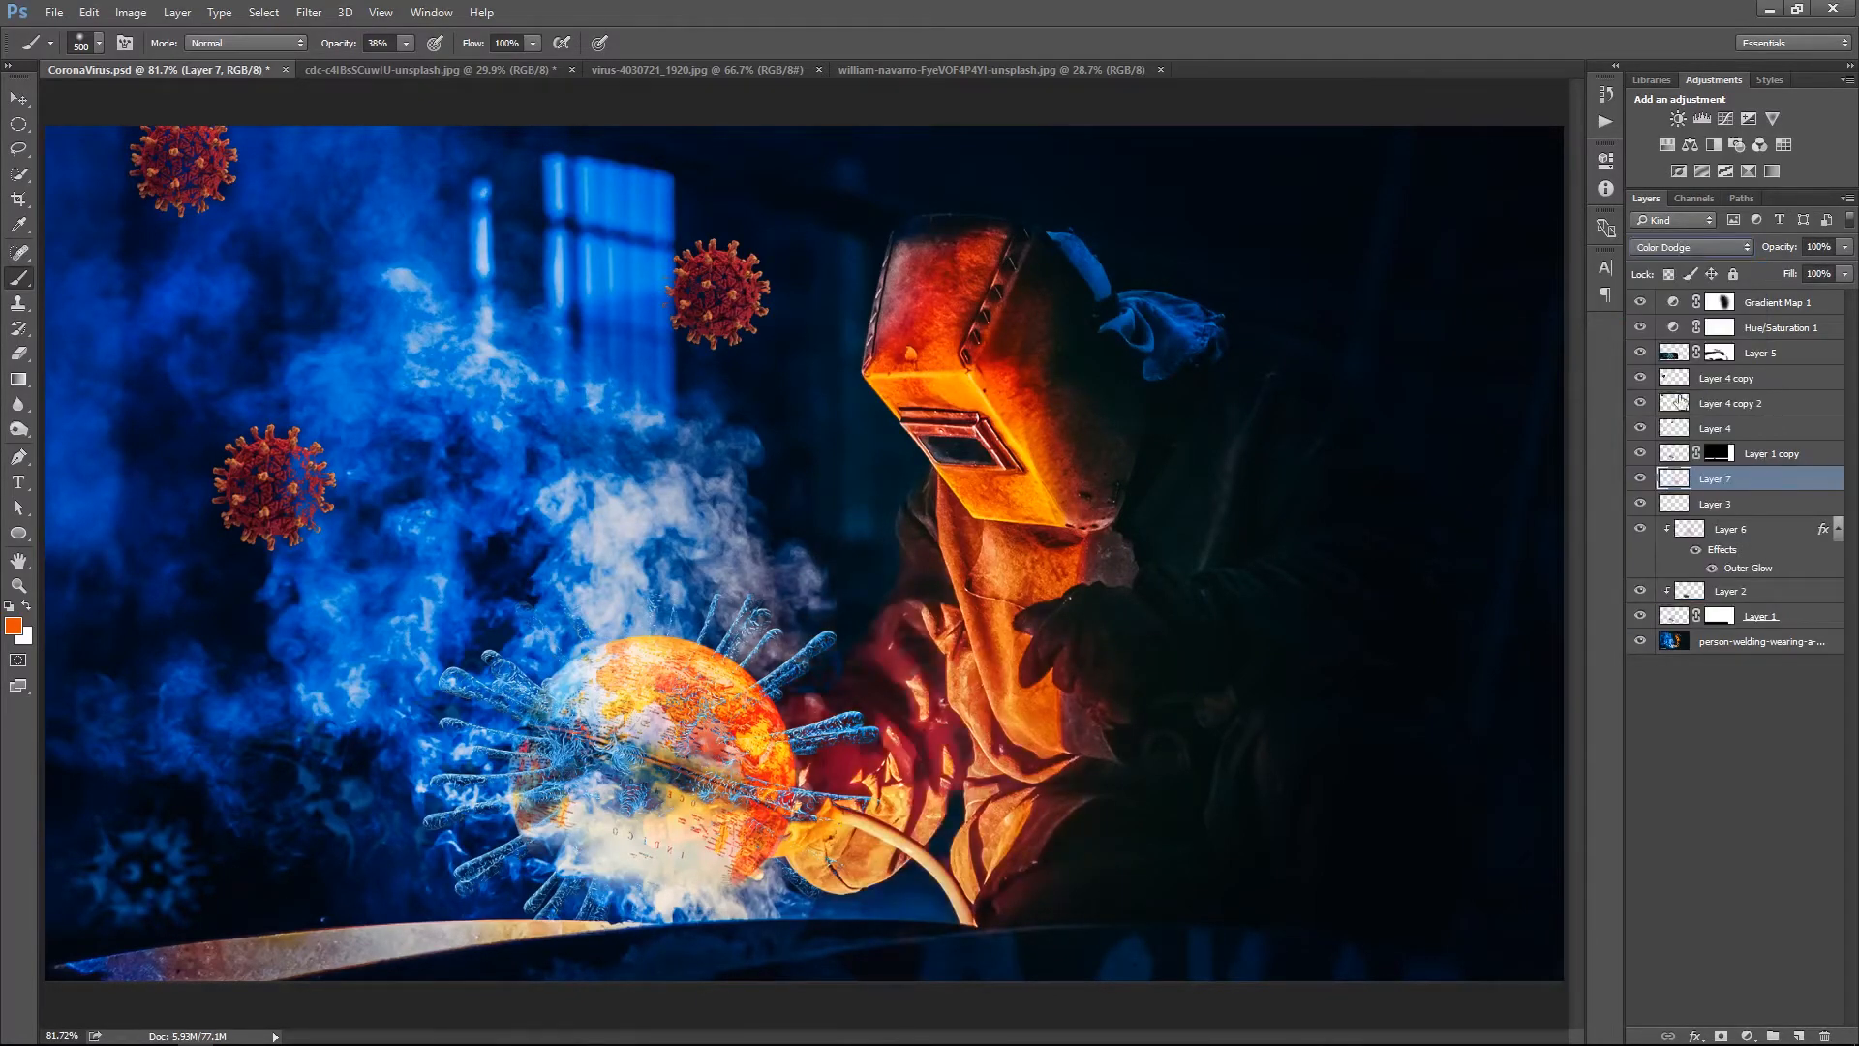
click(1640, 479)
click(1640, 480)
Set Layer 7's blend mode to Overlay and compare the image with and without the glow
key(v)
click(1690, 247)
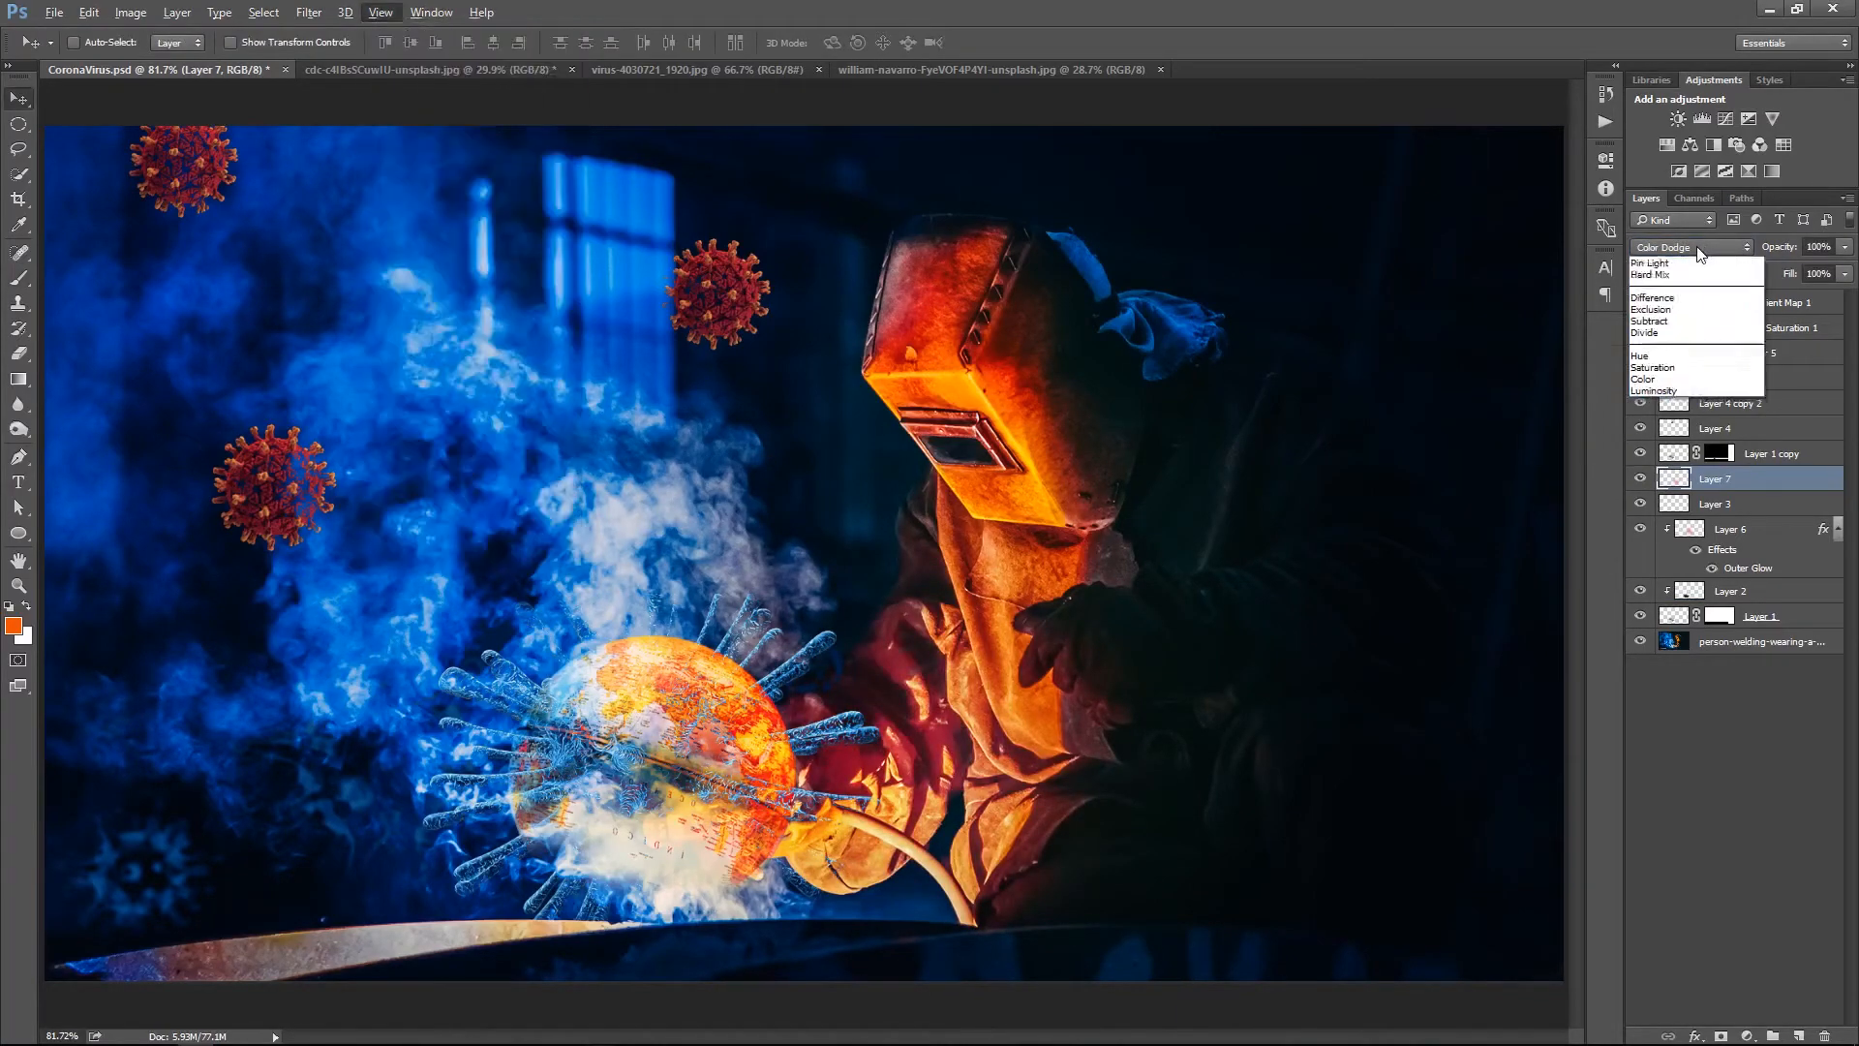
click(1675, 364)
key(Down)
key(Down)
key(Down)
key(Down)
key(Down)
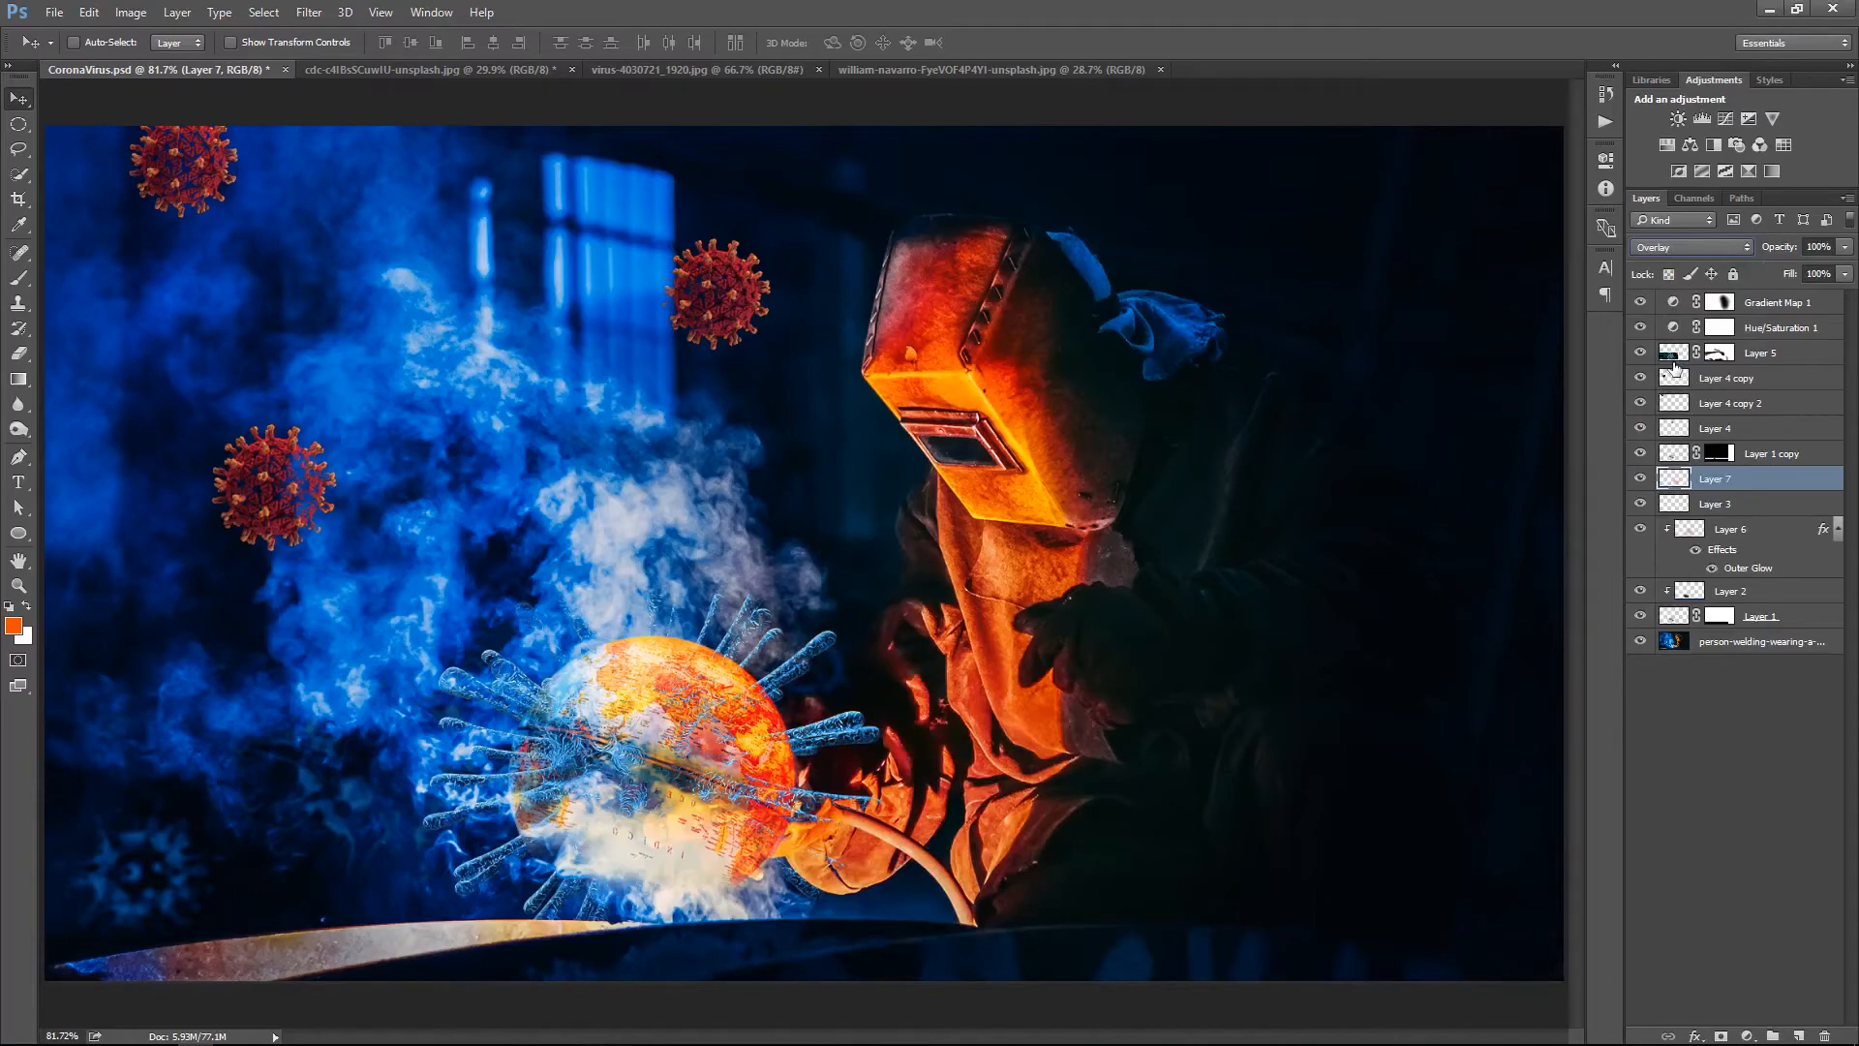
key(Down)
key(Up)
click(1640, 480)
click(1641, 481)
key(alt+v)
key(Escape)
ctrl+right_click(1046, 500)
click(1096, 511)
Merge all visible layers into a new layer above Gradient Map 1 and name it "filter raw"
click(1811, 303)
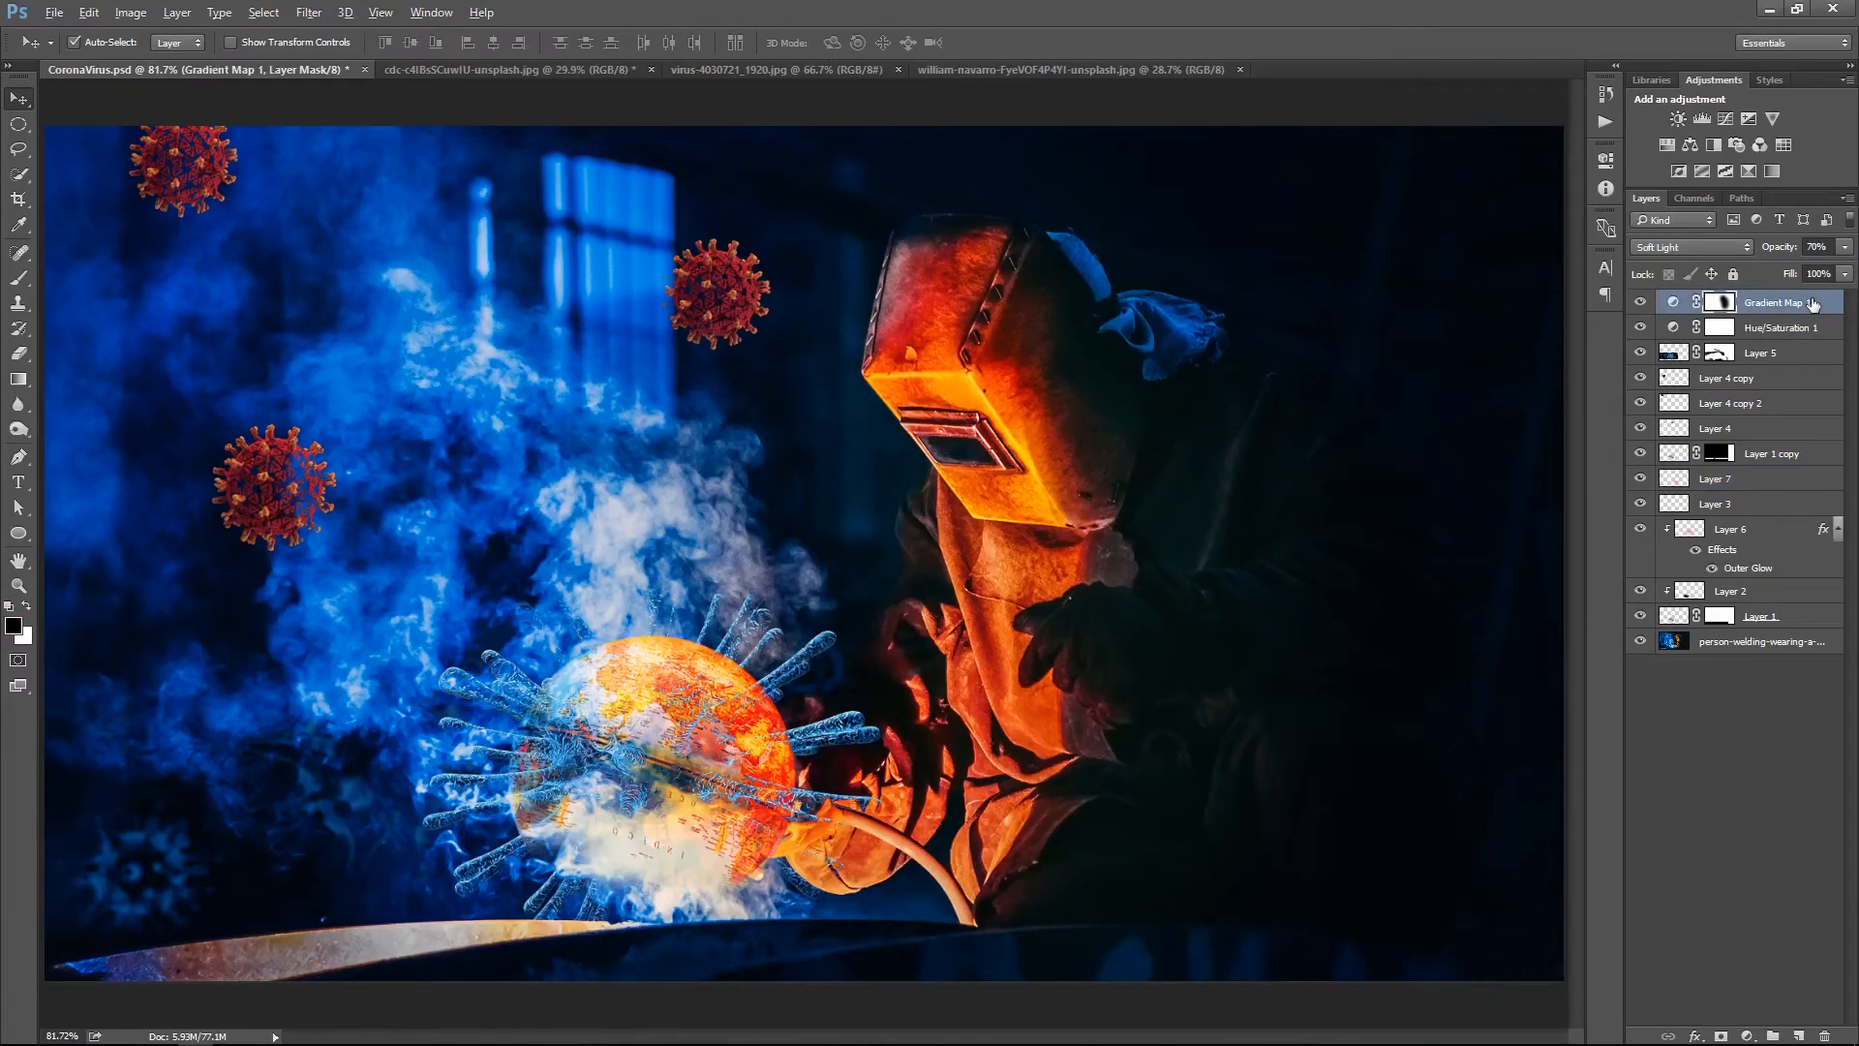
key(ctrl+shift+alt+e)
double_click(1716, 302)
text(filter raw)
key(Return)
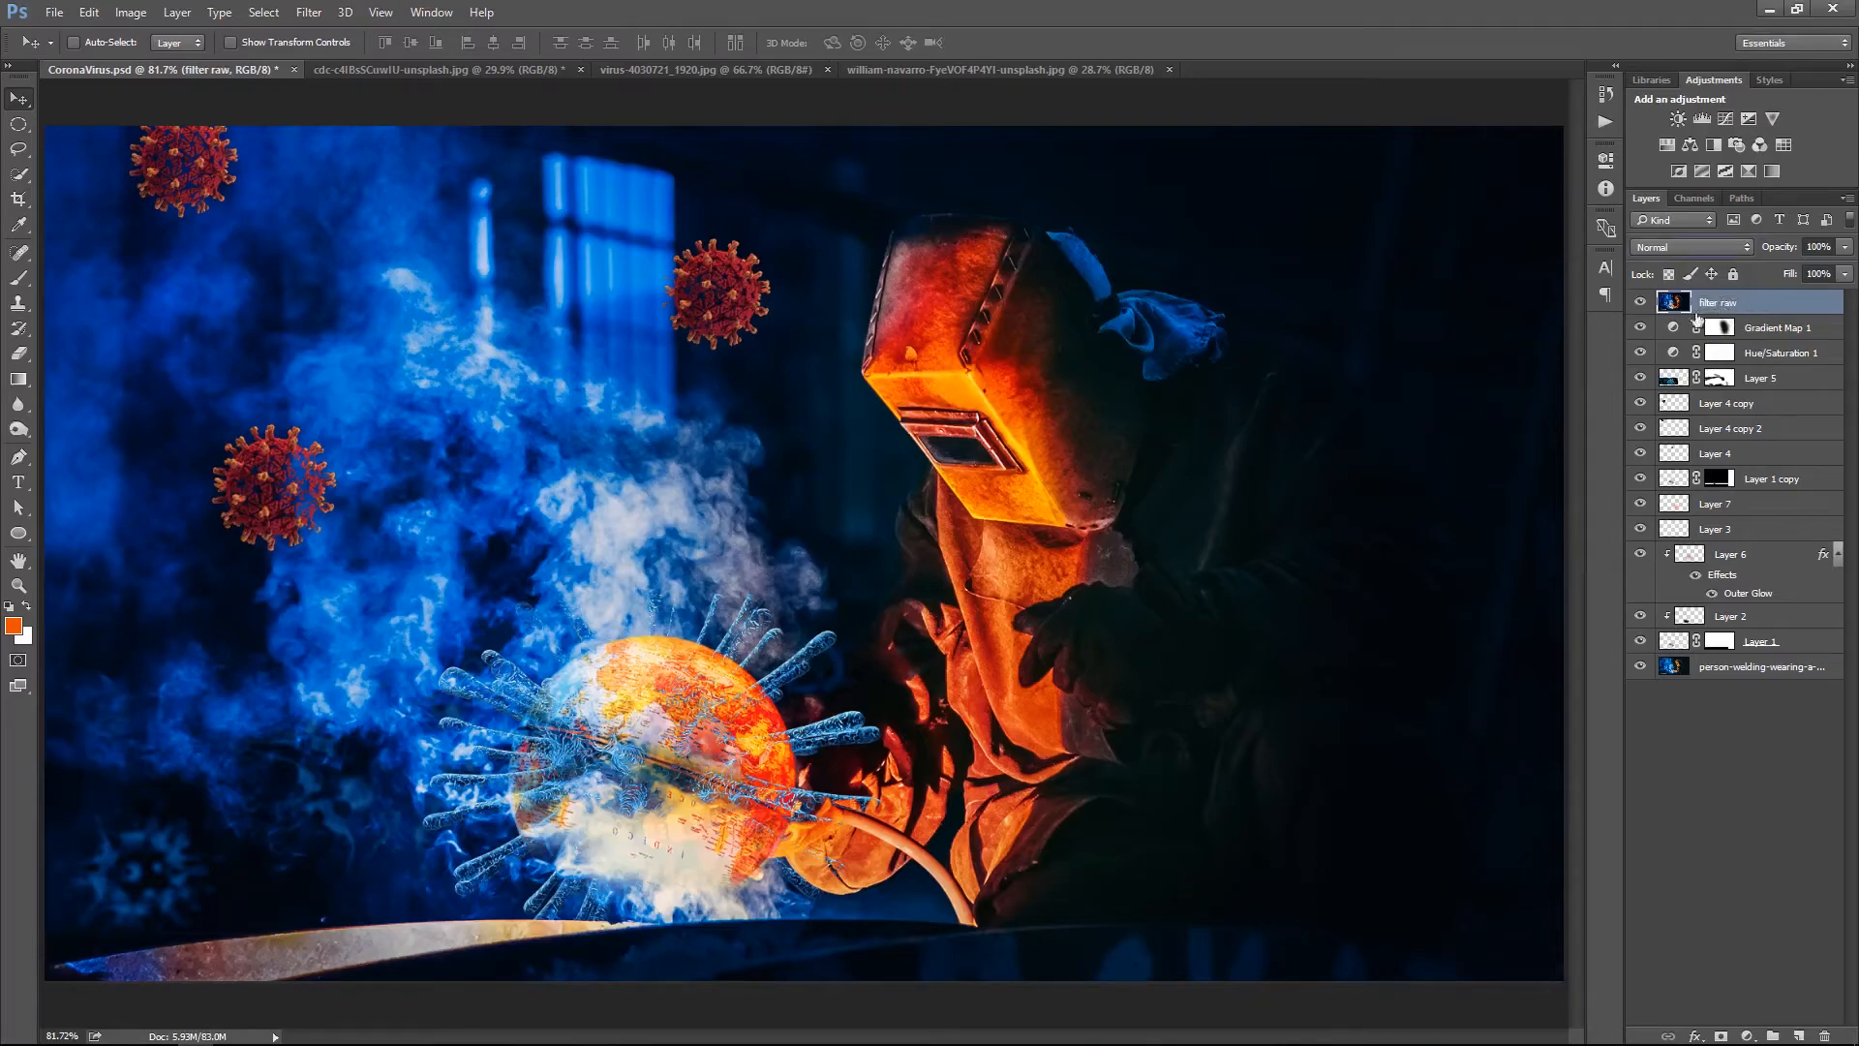
In Camera Raw, set Temperature -8, Tint -3, Exposure +0.15, Contrast -13, Highlights -13, Shadows -15, Whites -11, Blacks -6, and slightly raise Clarity and Vibrance
click(309, 11)
click(350, 124)
drag(1712, 277, 1708, 278)
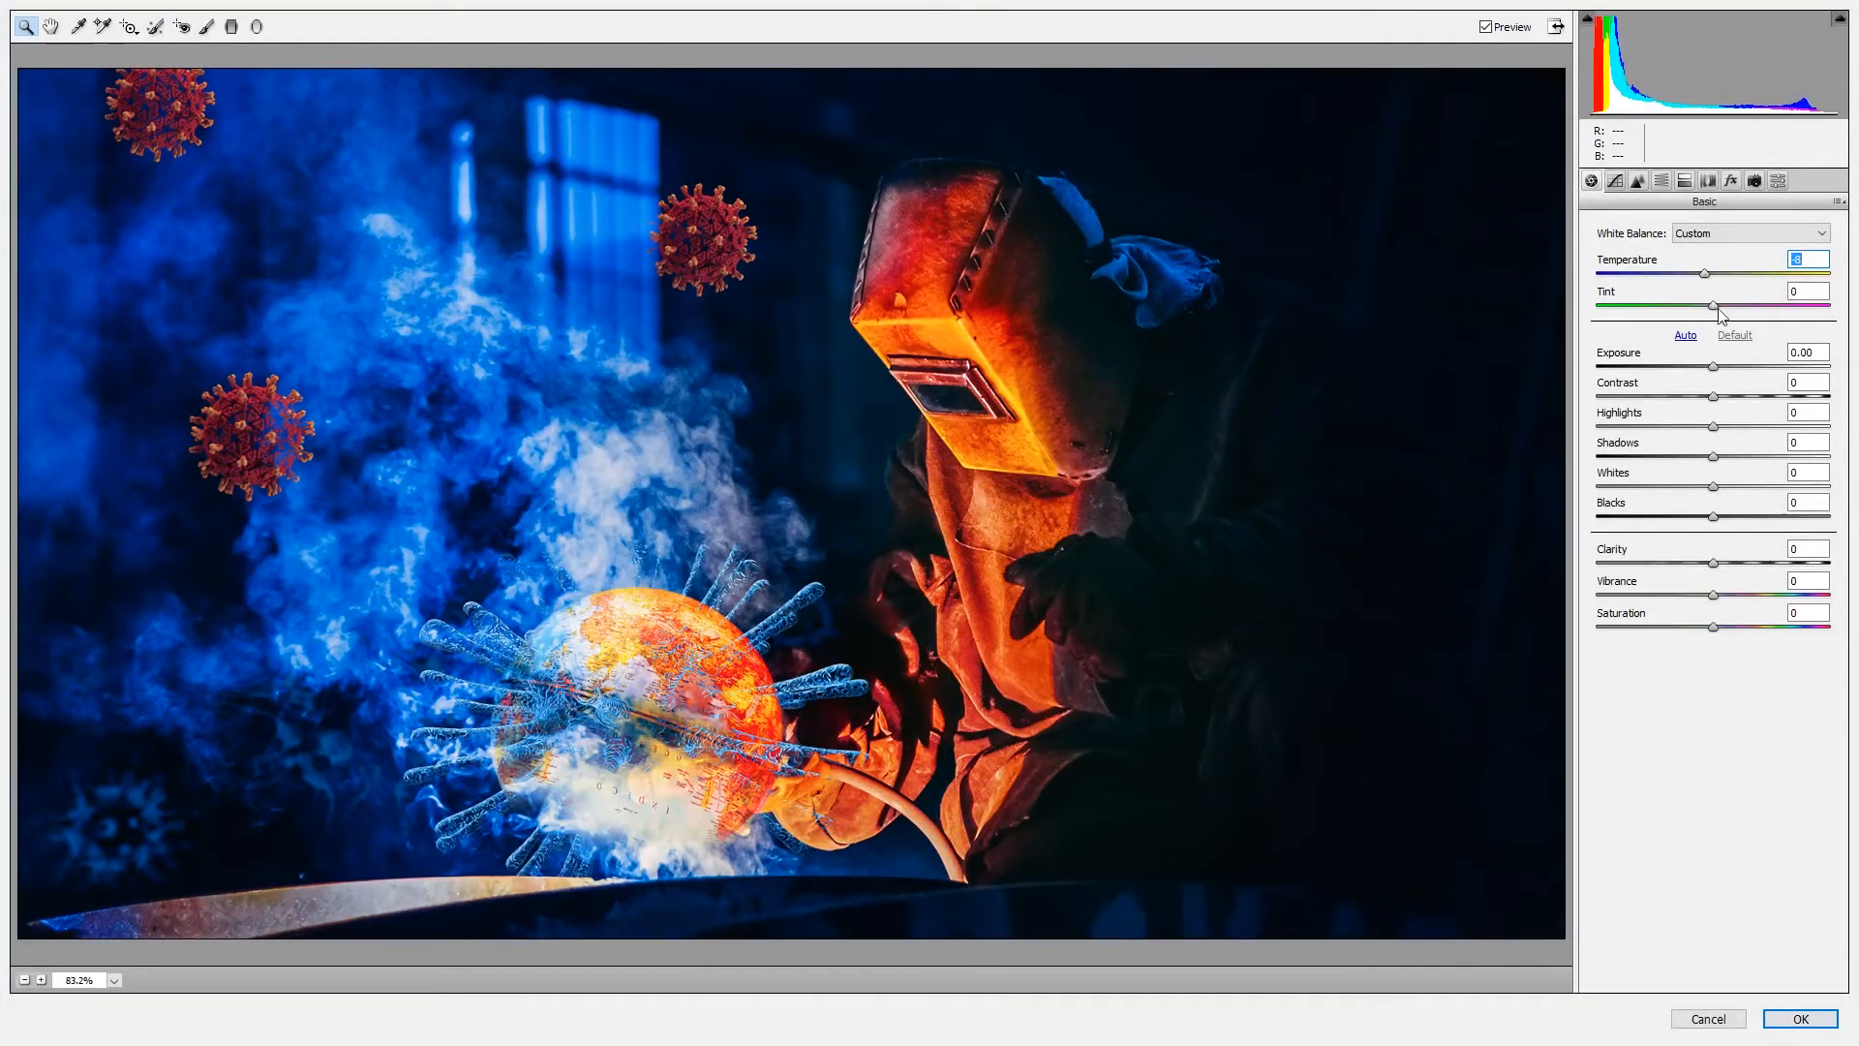
drag(1715, 306, 1693, 457)
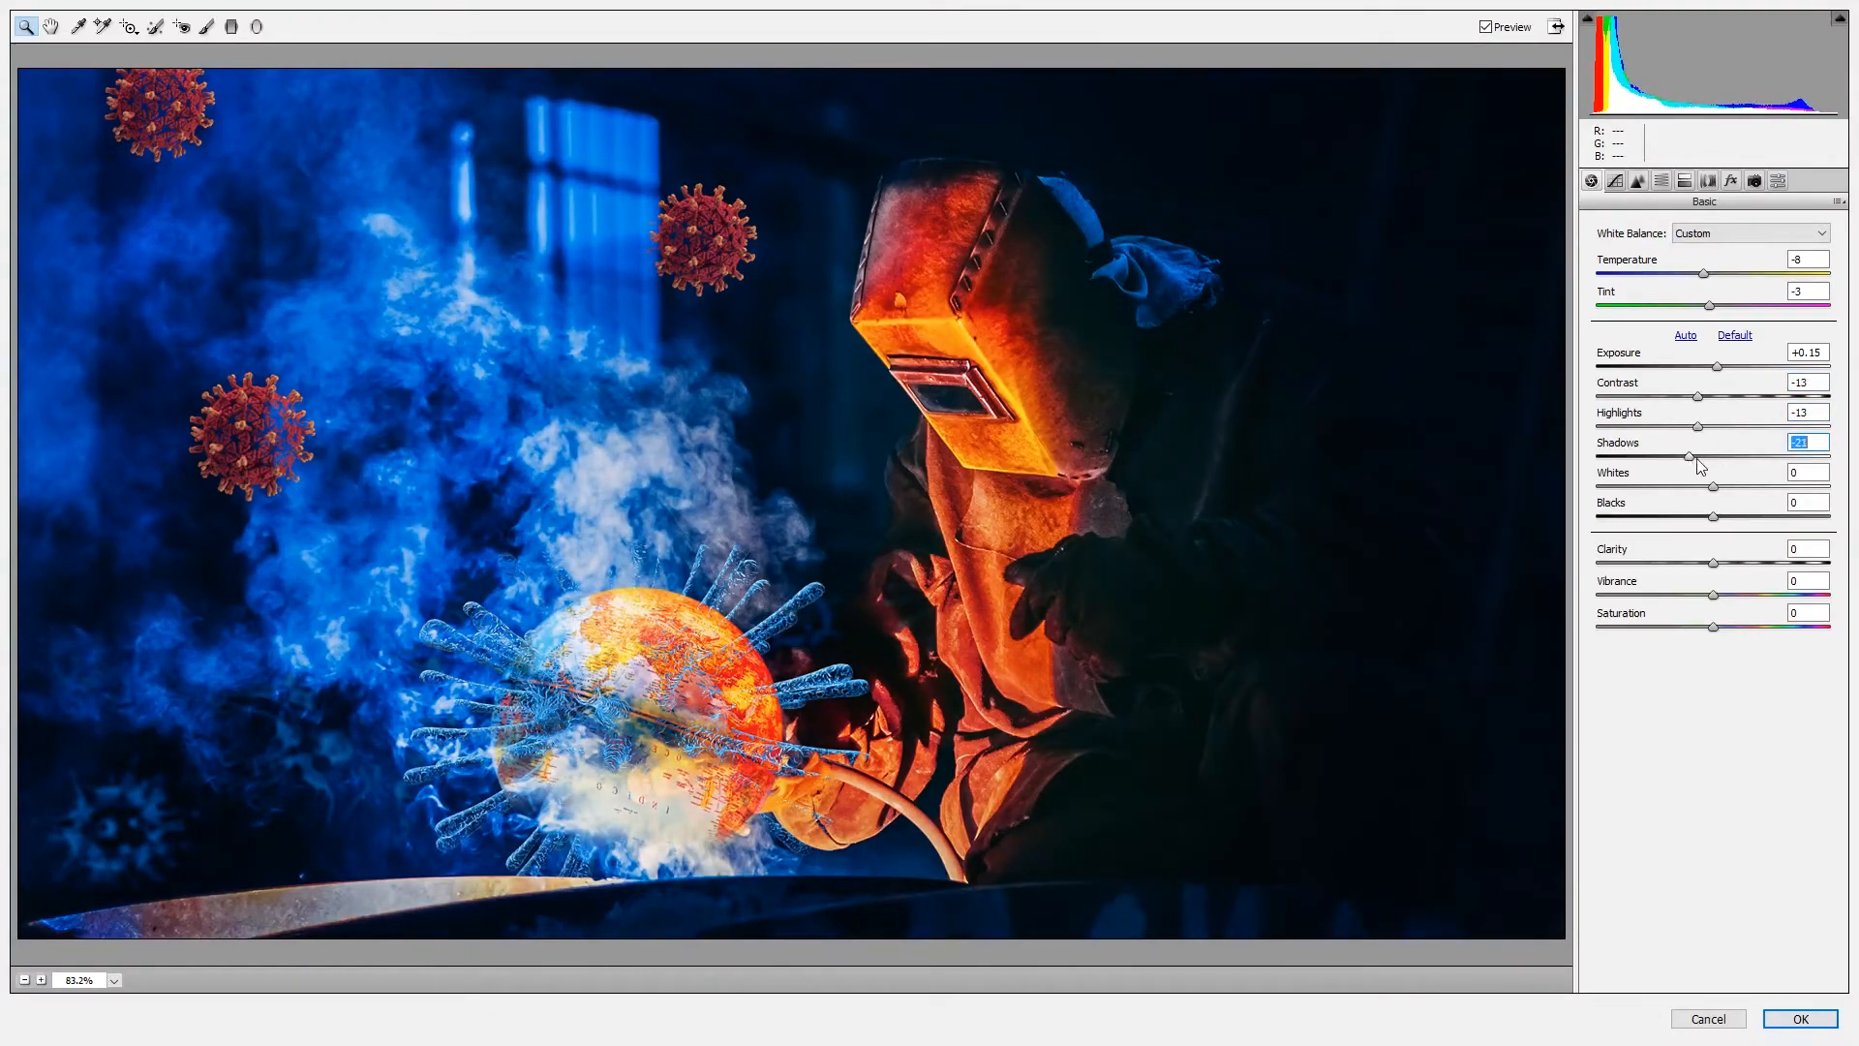
drag(1714, 487, 1732, 562)
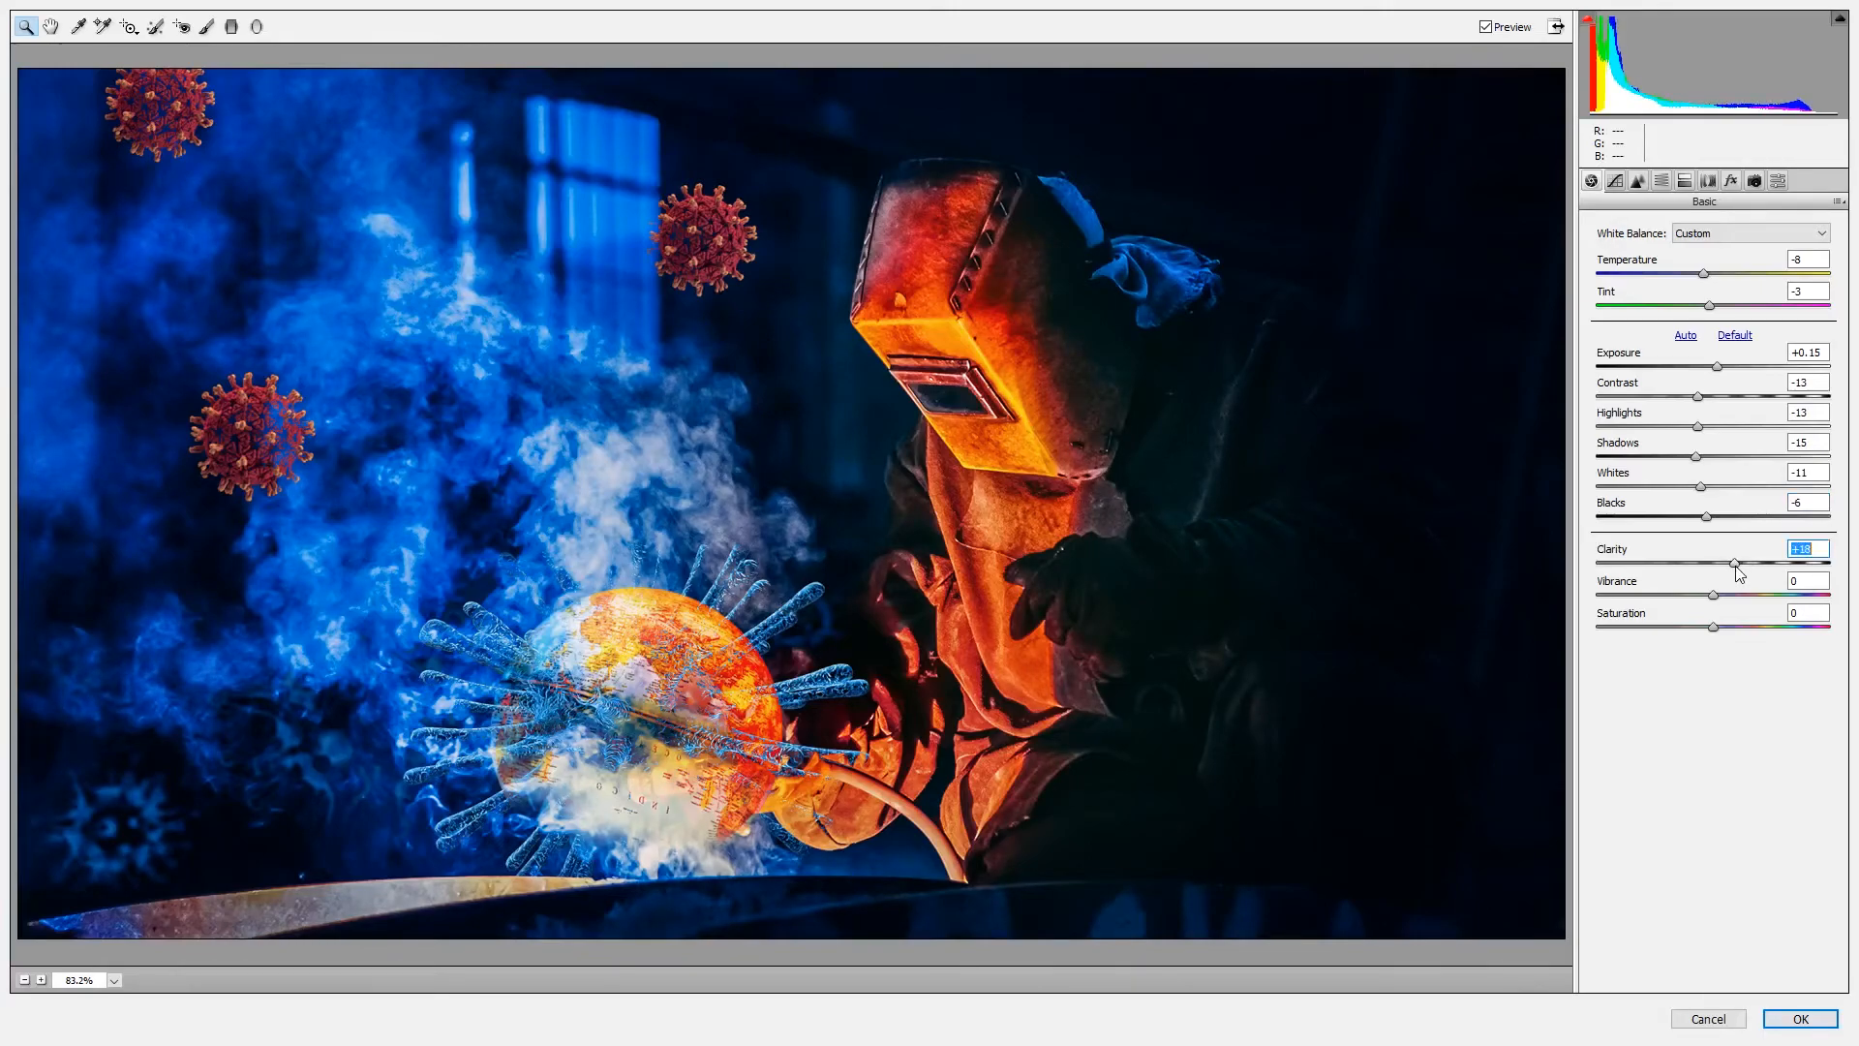
drag(1714, 595, 1720, 595)
Set the tone curve's Highlights to +19 and Lights to +13, slightly lower Darks, and set the sharpening amount to 14
click(1614, 181)
drag(1714, 530, 1711, 593)
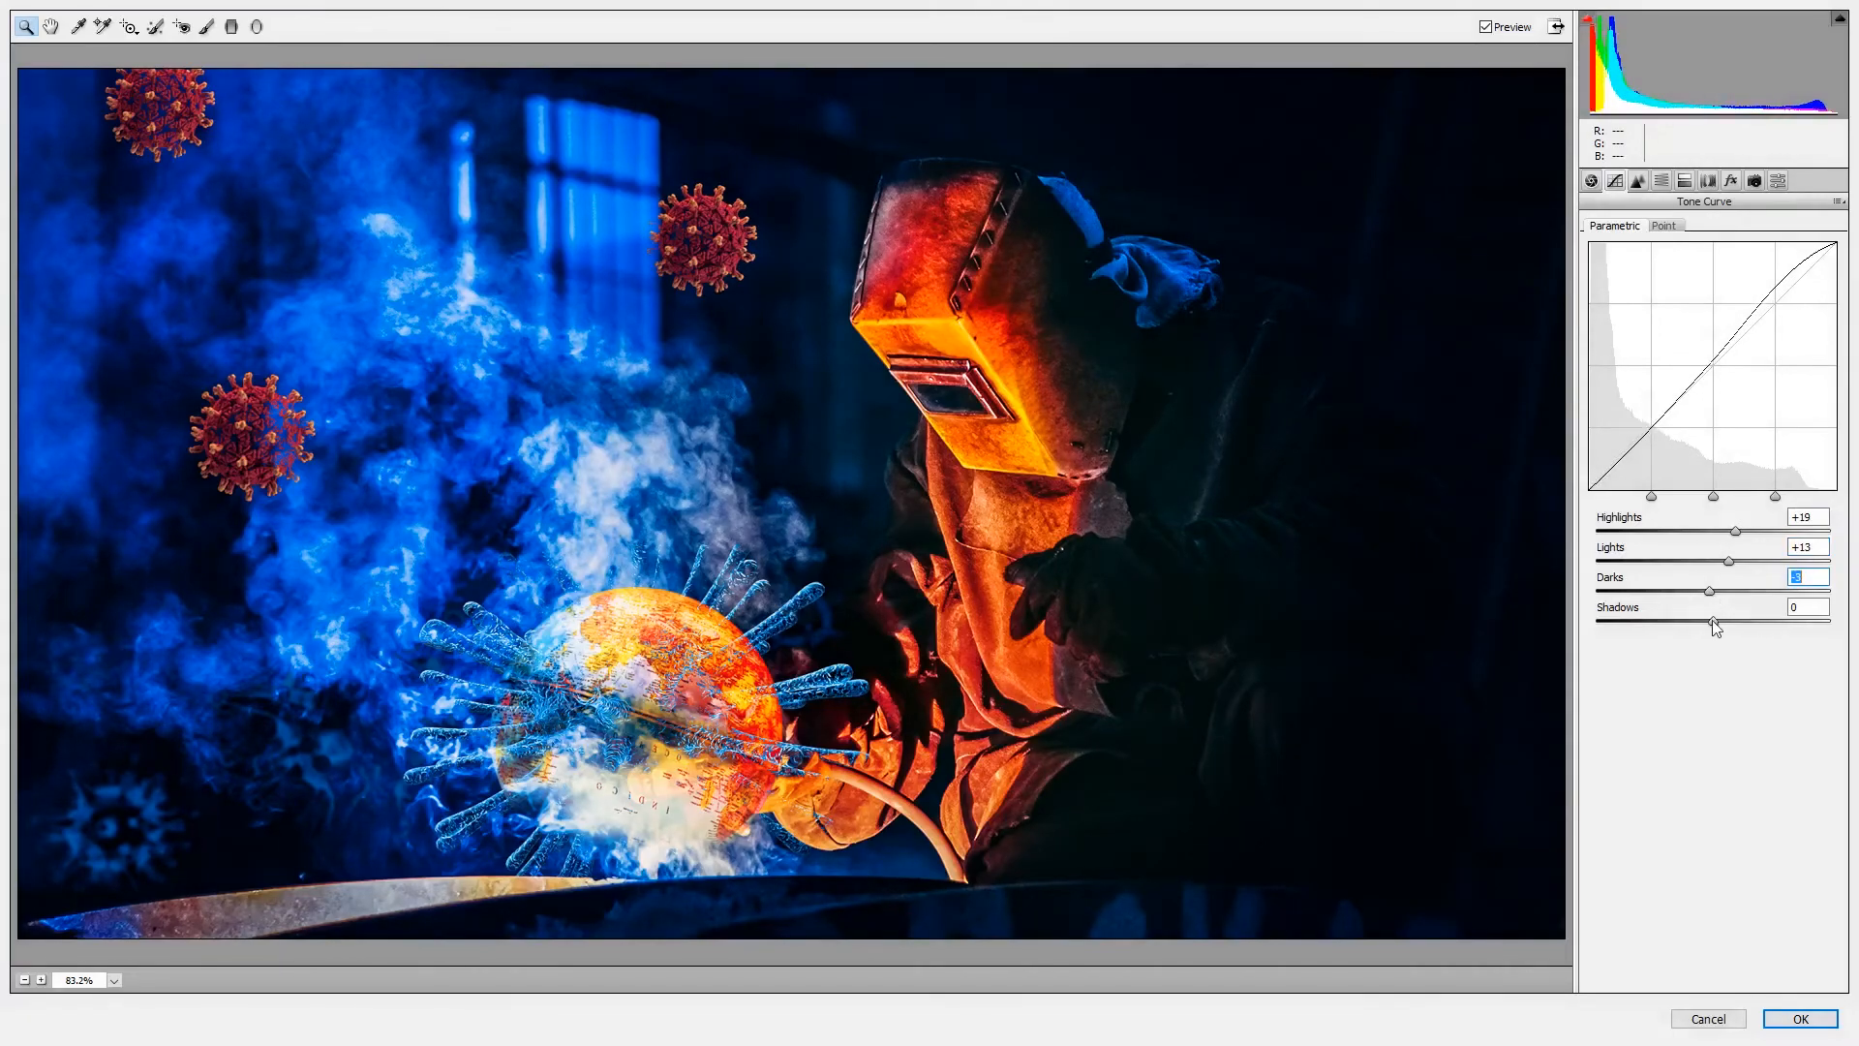
click(1638, 182)
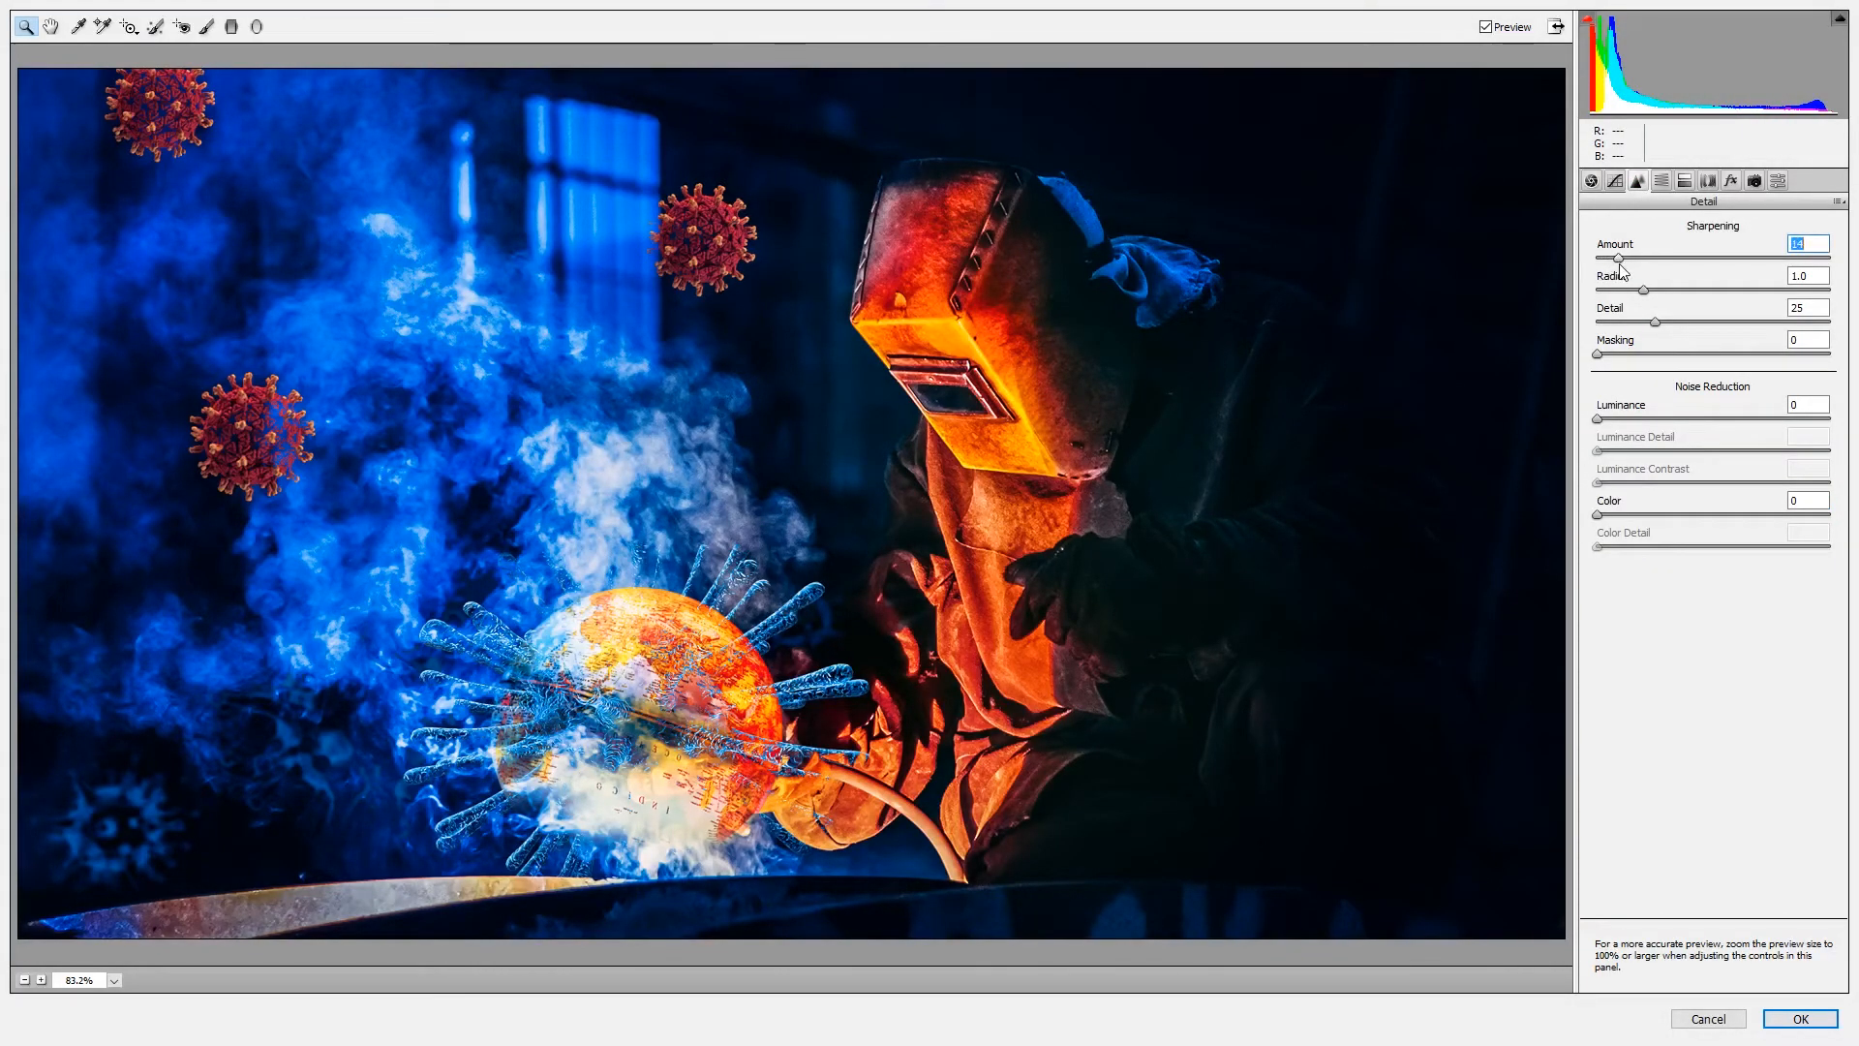
Set the HSL hue of Reds to -18 and Oranges to -13, lower Yellows, and fine-tune Aquas through Magentas
click(1662, 181)
mouse_move(1715, 323)
mouse_down()
mouse_move(1671, 326)
mouse_move(1697, 326)
mouse_move(1693, 353)
mouse_move(1692, 319)
mouse_up()
drag(1713, 382, 1663, 391)
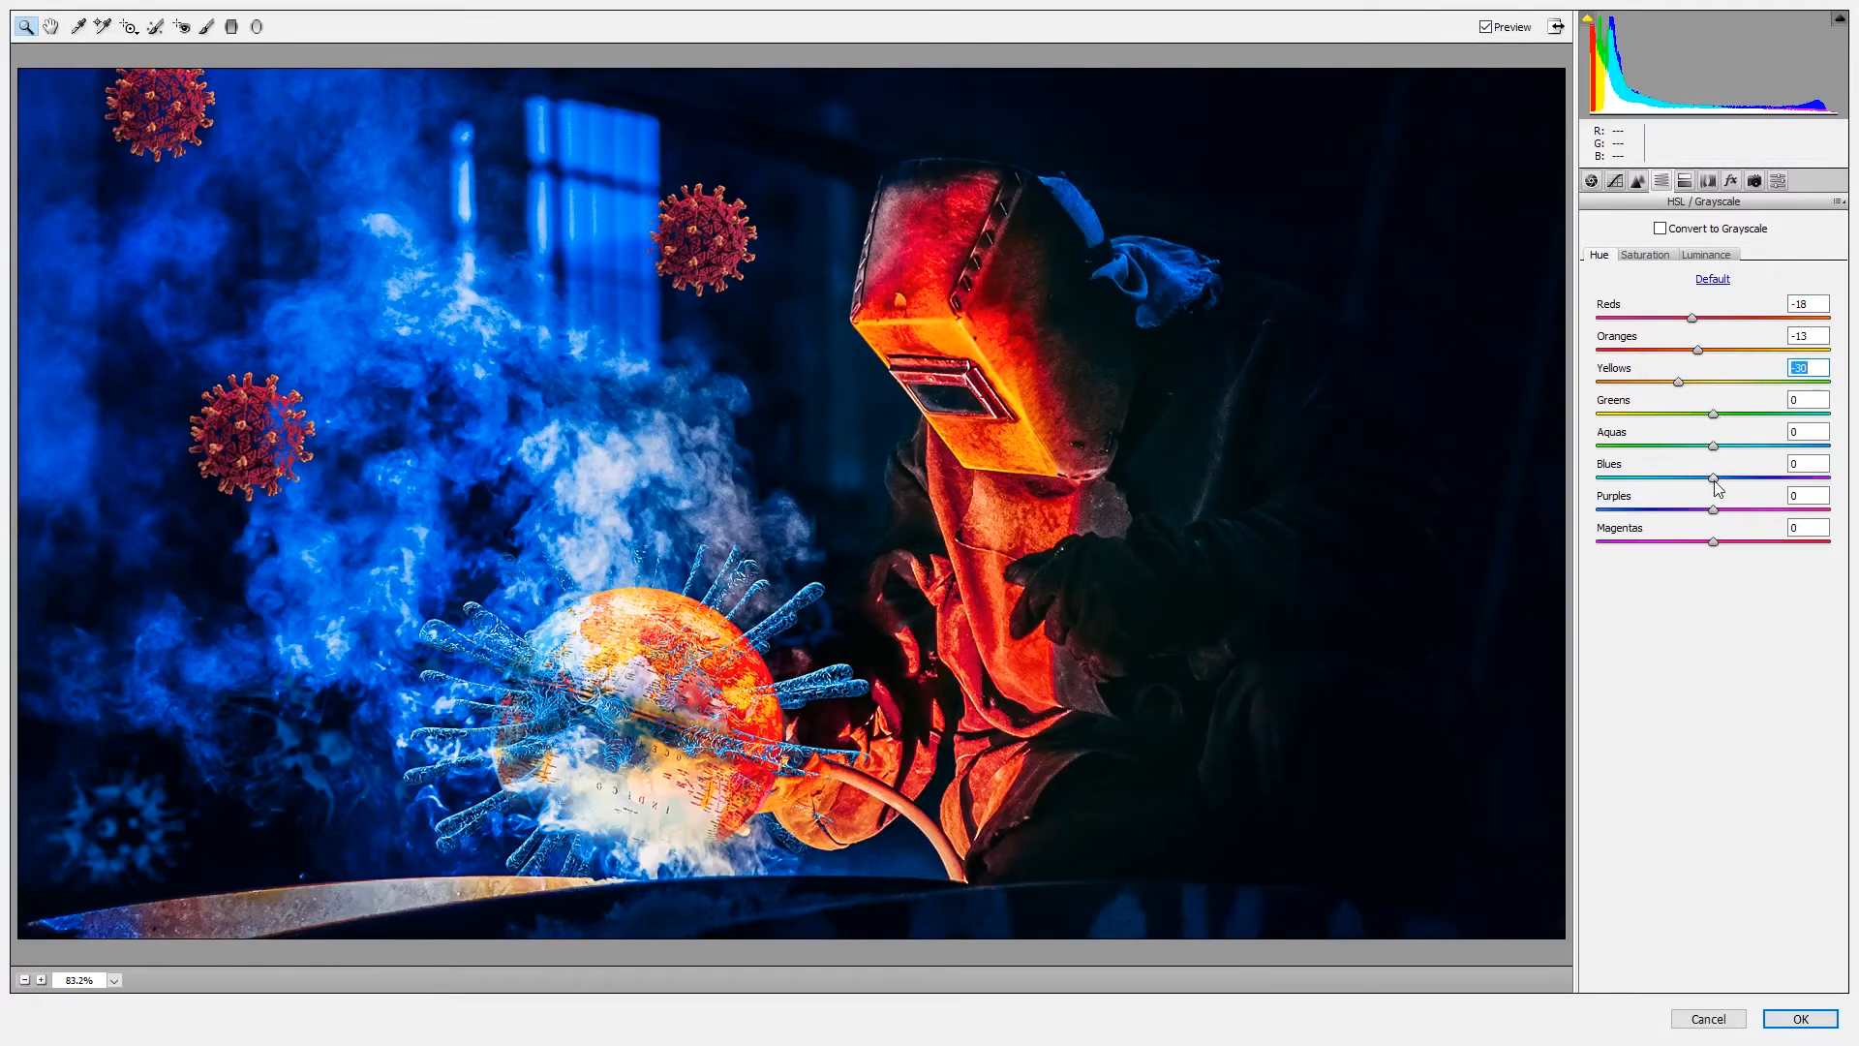
drag(1713, 448, 1708, 543)
Set the HSL saturation of Oranges to -15, Aquas to -15, Blues to -6 and Purples to -13, and apply the filter
click(1645, 255)
mouse_move(1713, 479)
mouse_down()
mouse_move(1689, 486)
mouse_move(1706, 487)
mouse_move(1691, 449)
mouse_move(1696, 509)
mouse_up()
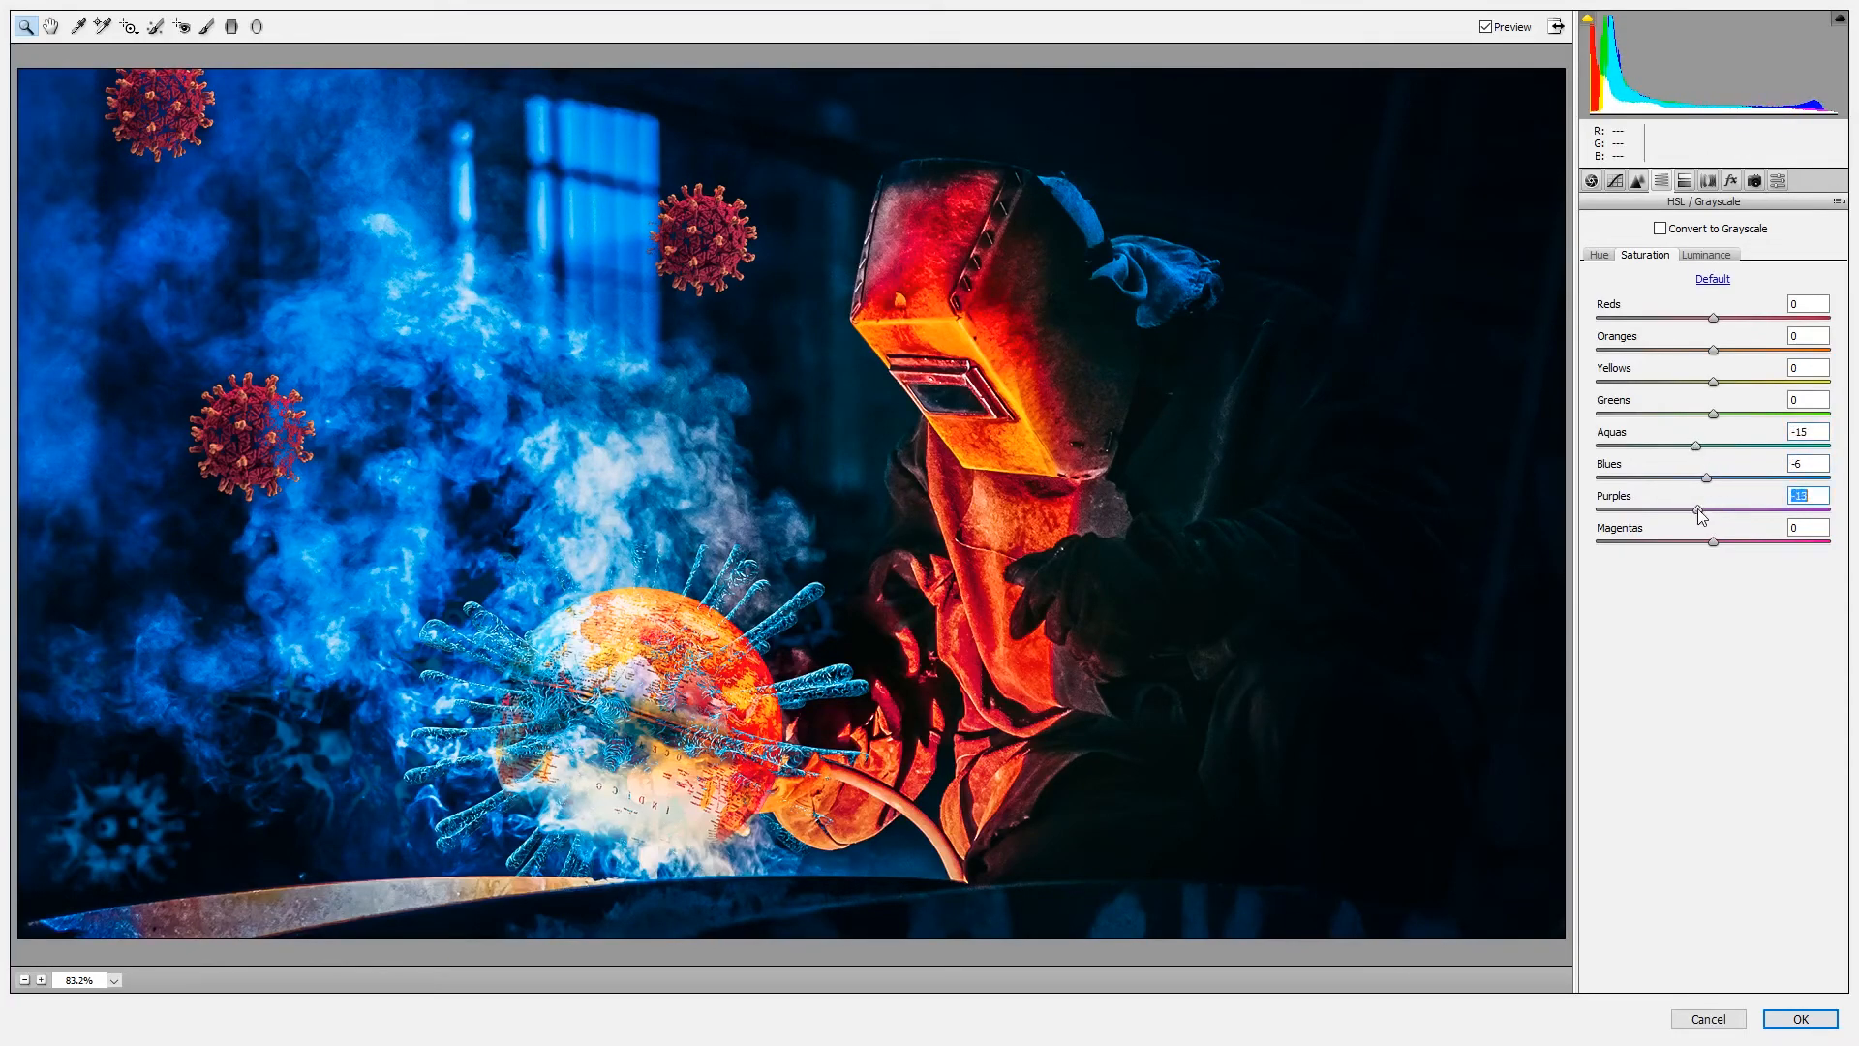
drag(1713, 351, 1695, 350)
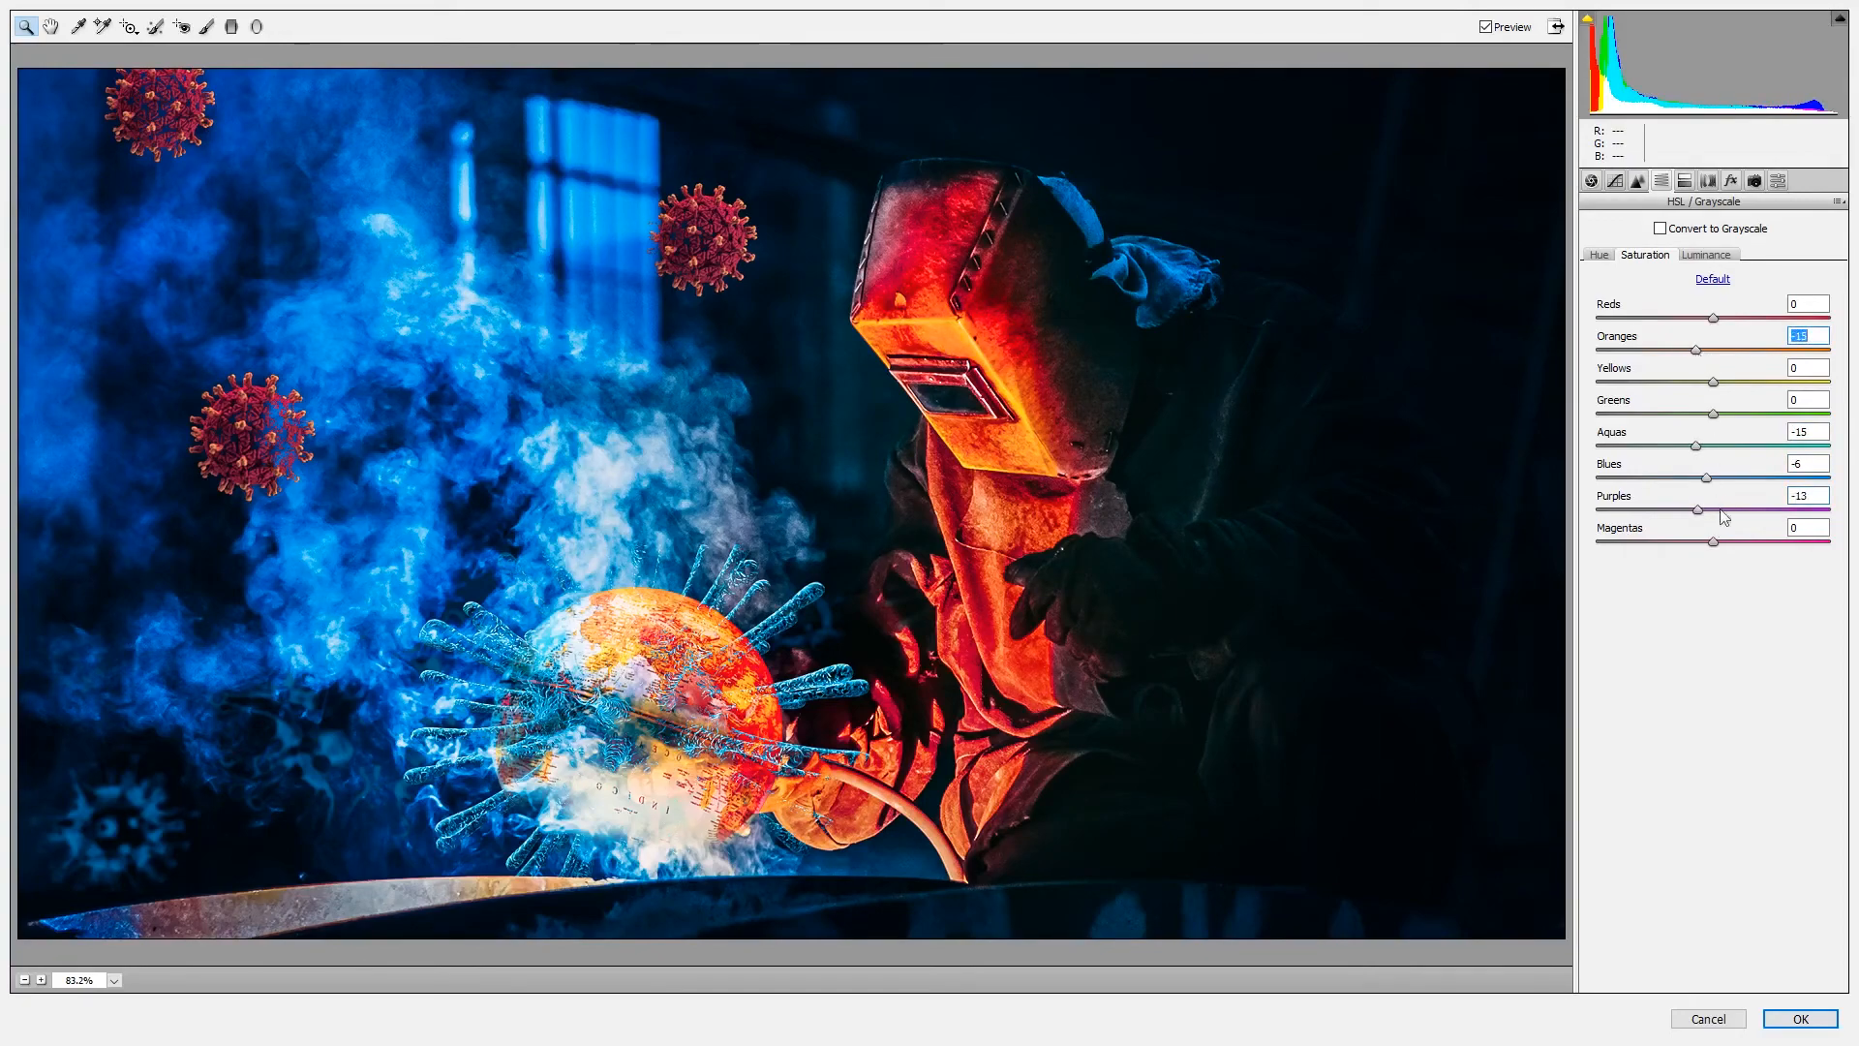
click(1818, 1011)
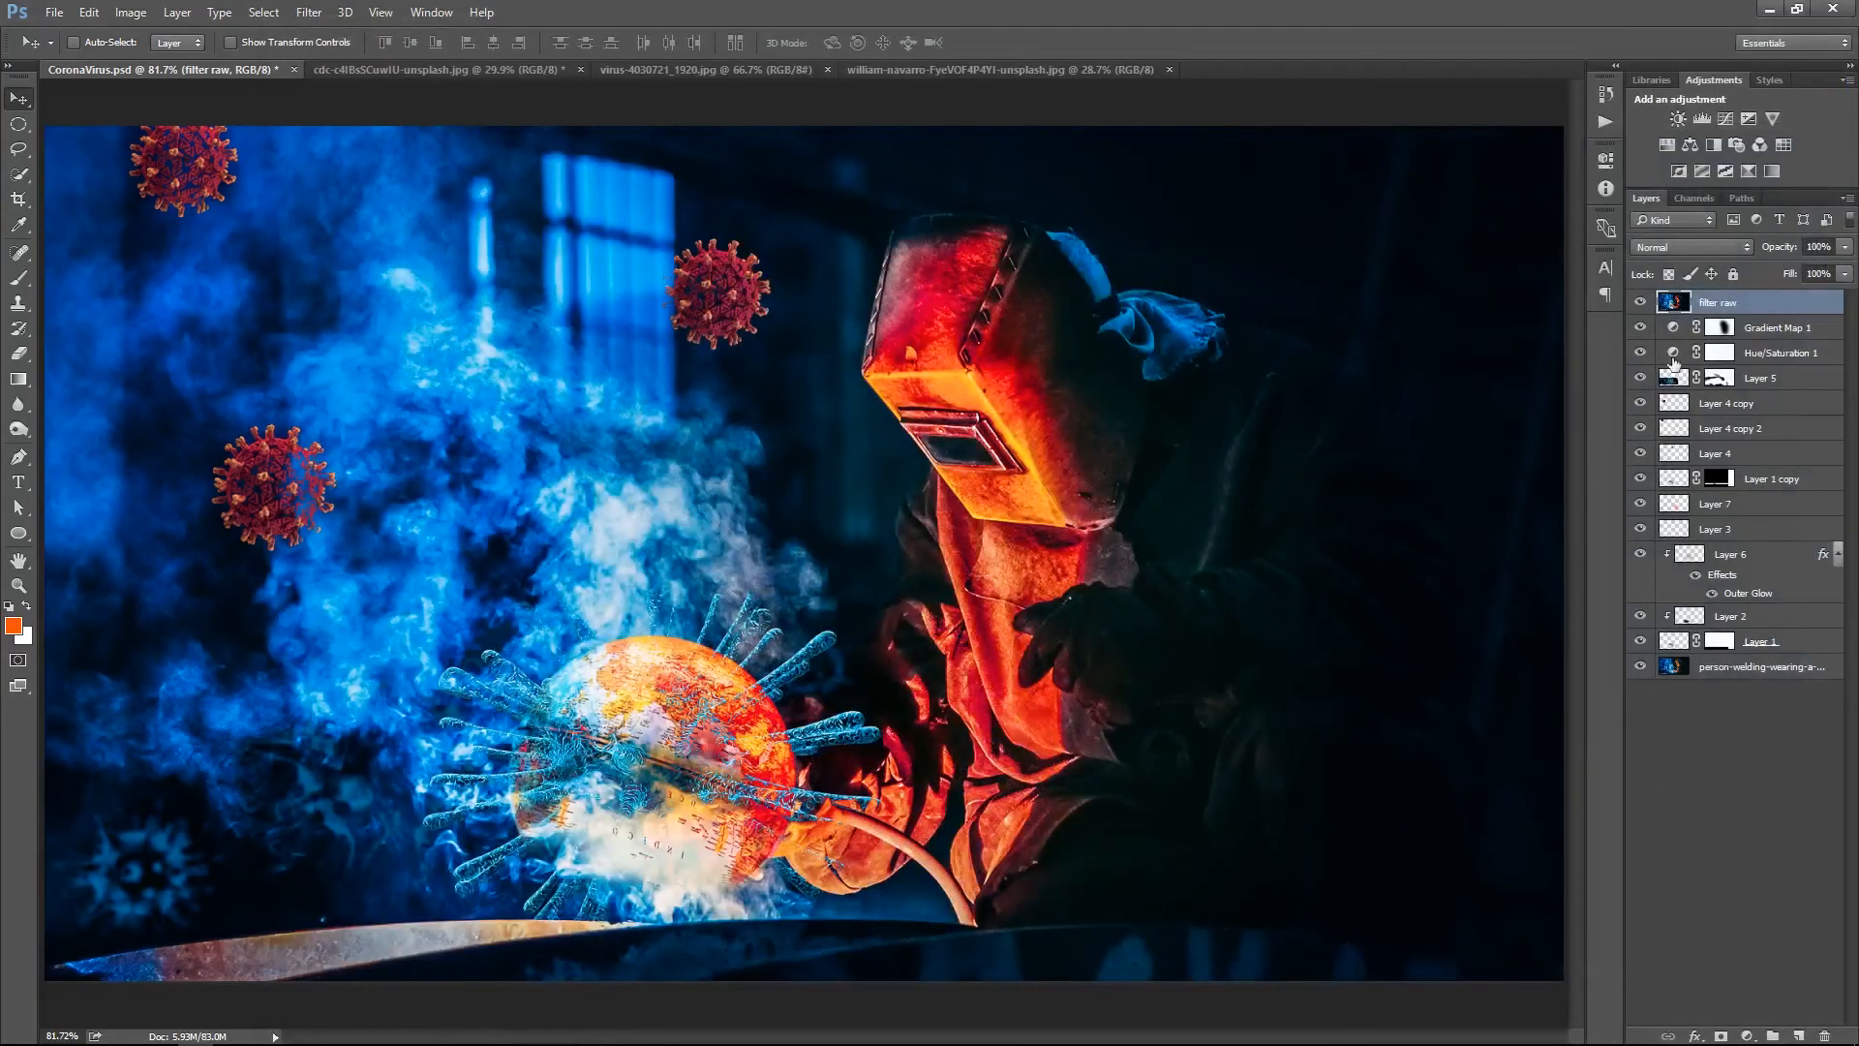
Compare the image with and without the filter raw layer, and add a mask to it painted black over the welder
click(1640, 304)
click(1639, 304)
click(1640, 304)
click(1639, 304)
click(1721, 1036)
key(b)
drag(1034, 495, 1056, 611)
right_click(1188, 323)
click(1224, 340)
key(v)
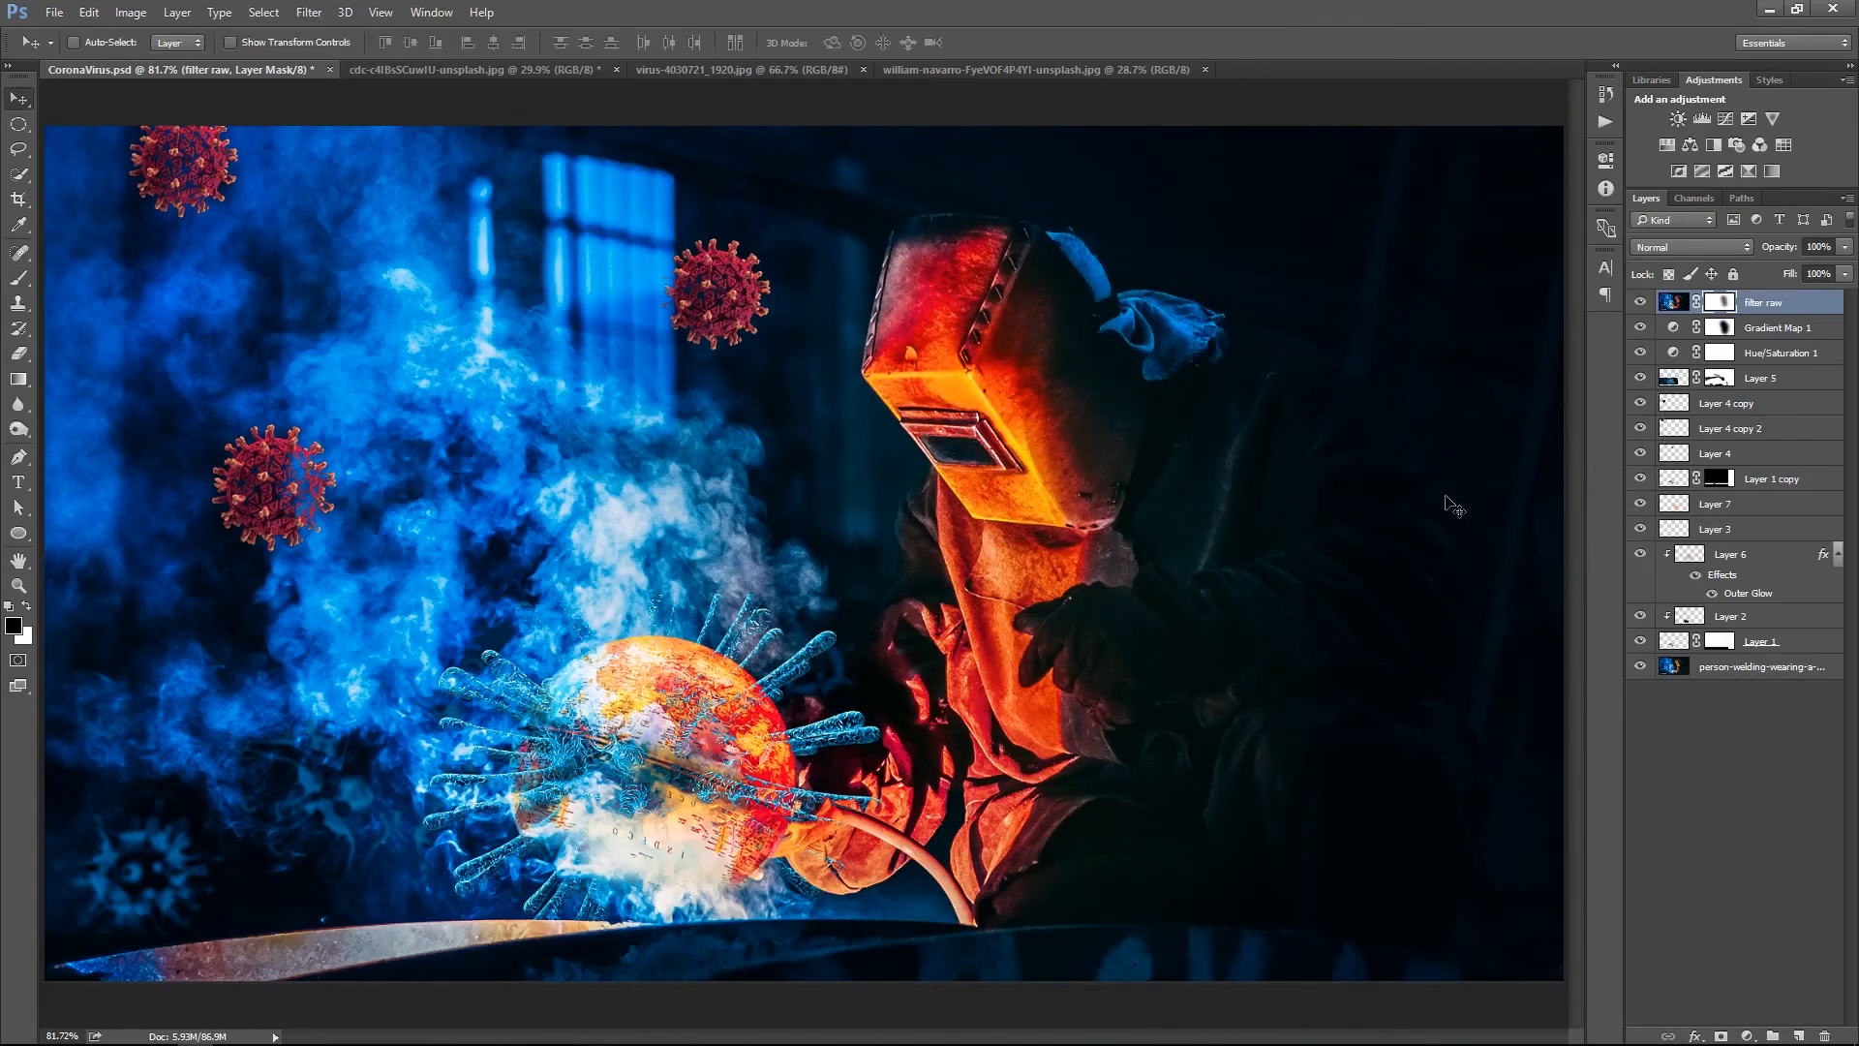